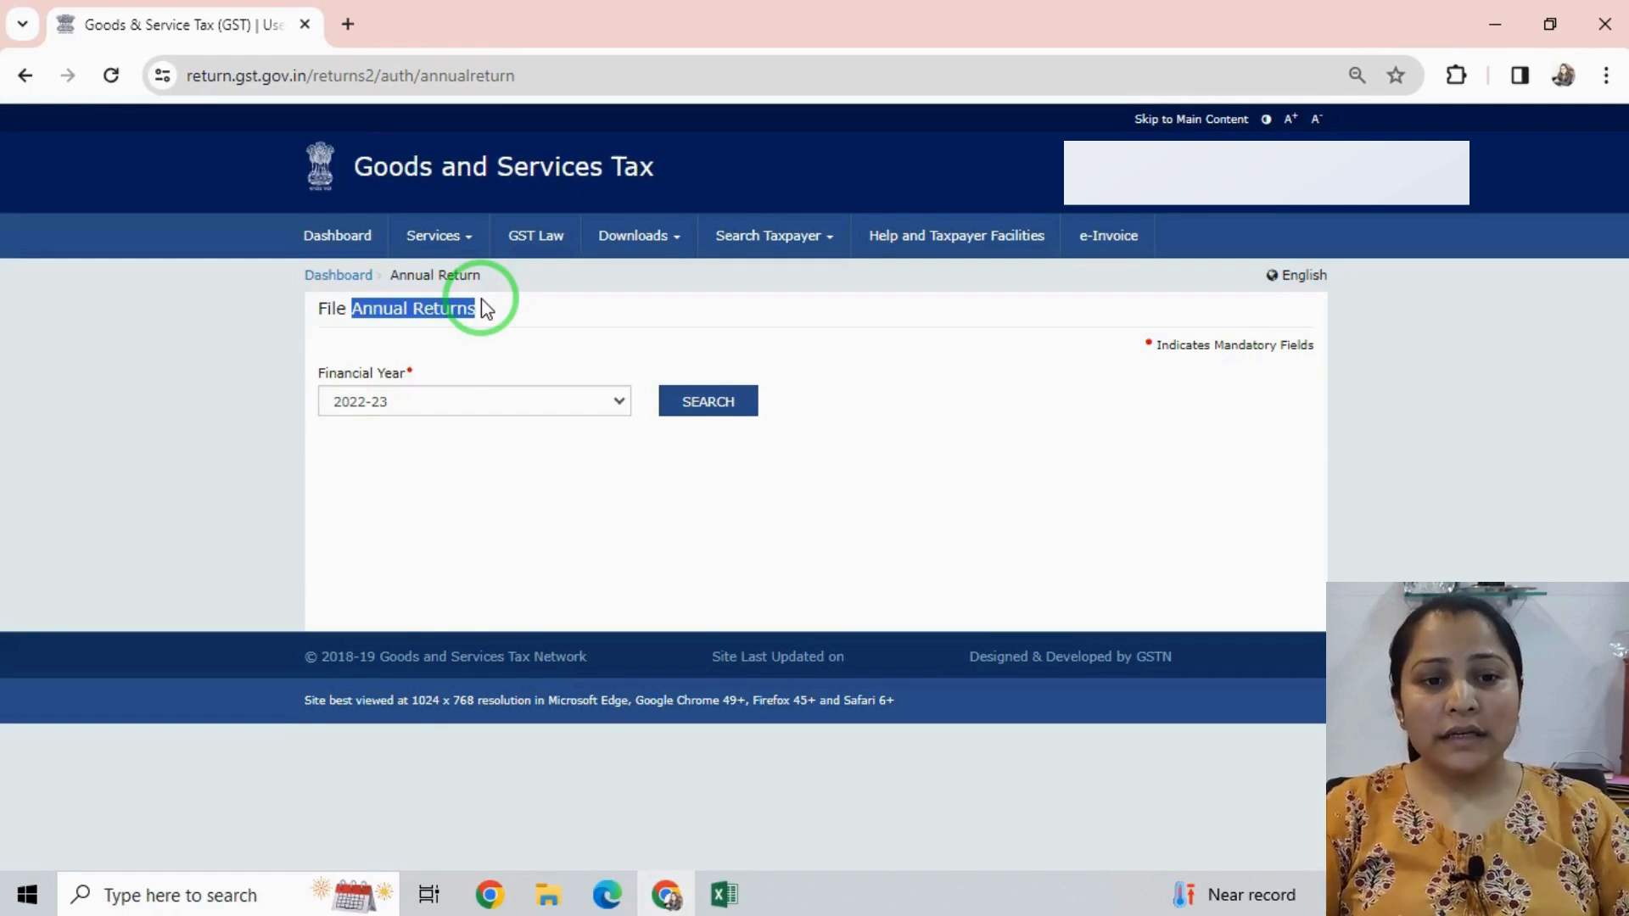
Open the Annual Return page under the returns services and search for financial year 2022-23
click(464, 241)
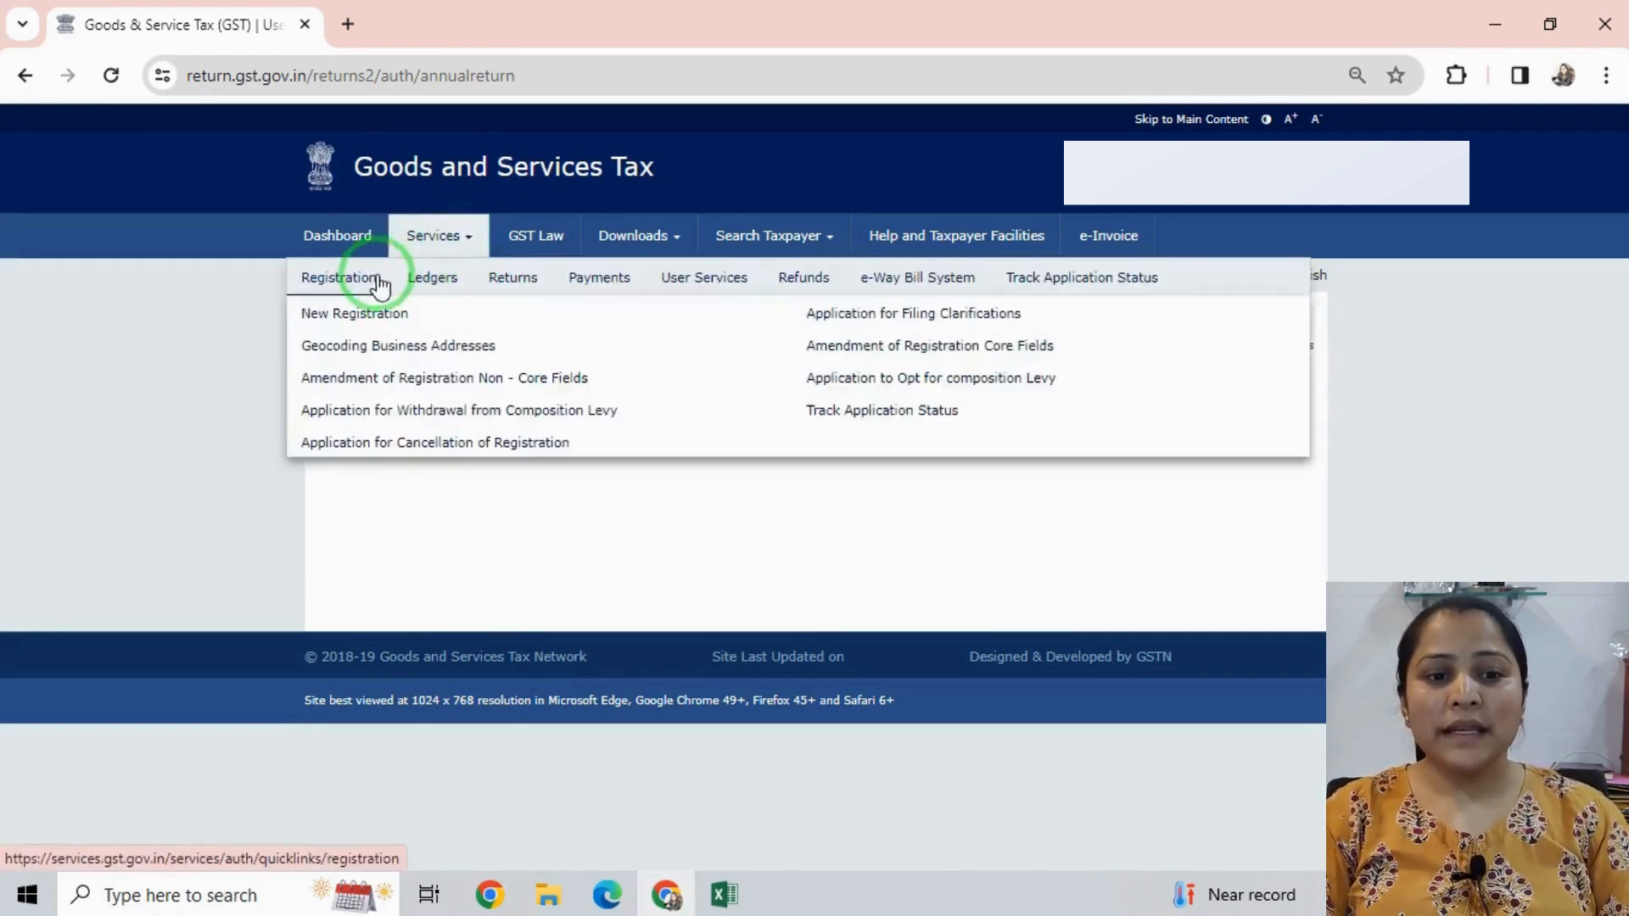
mouse_move(521, 294)
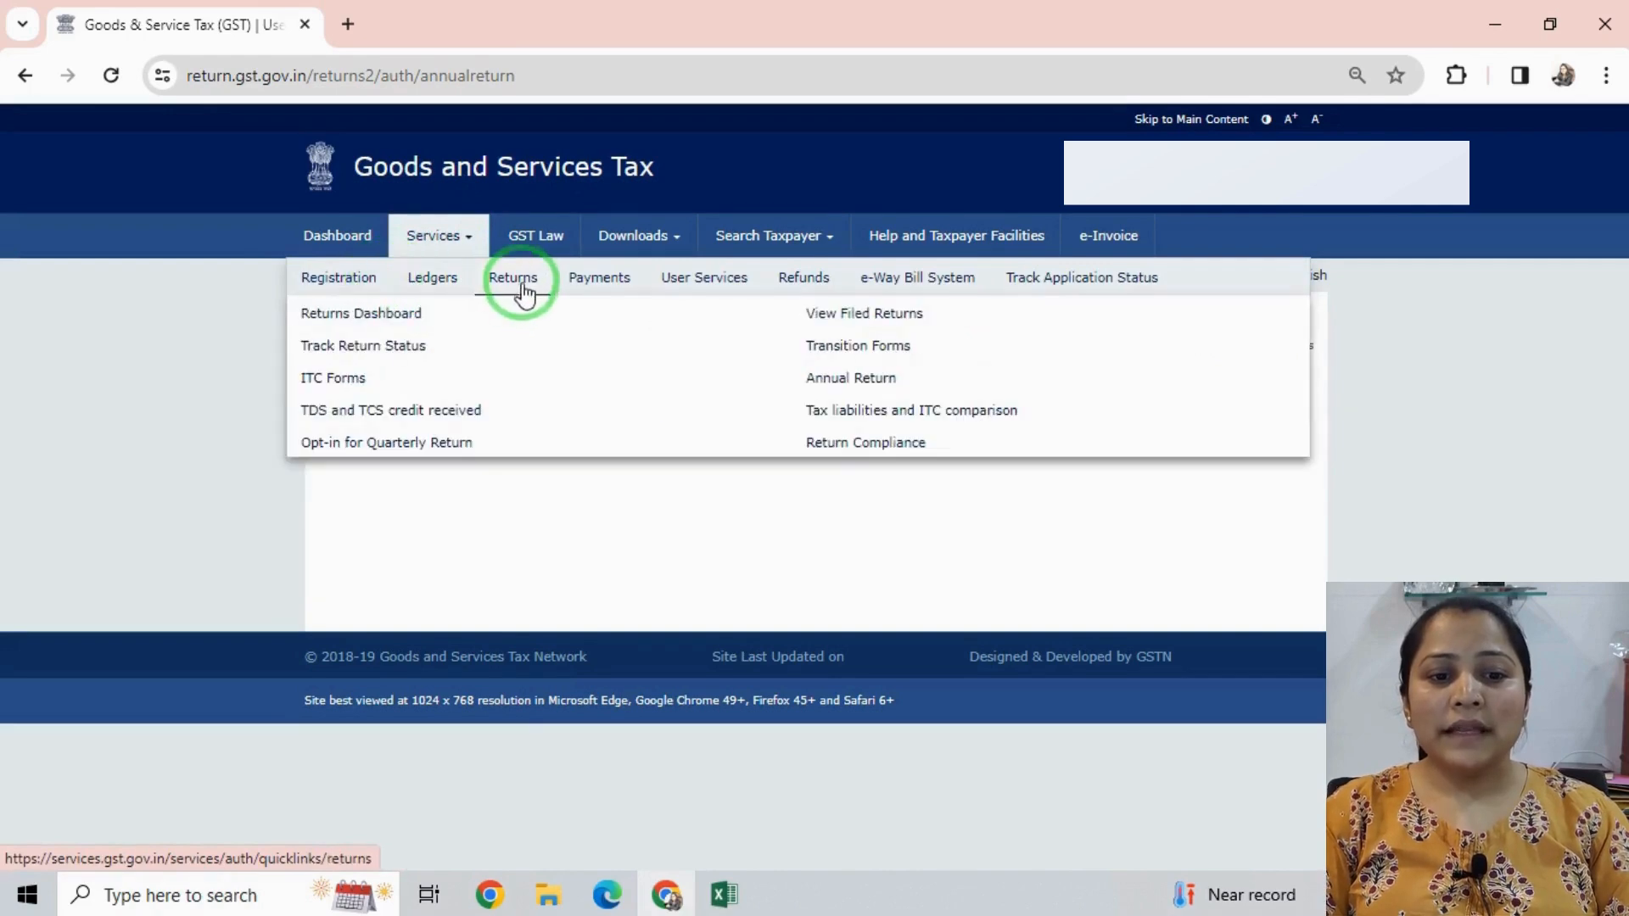
click(852, 379)
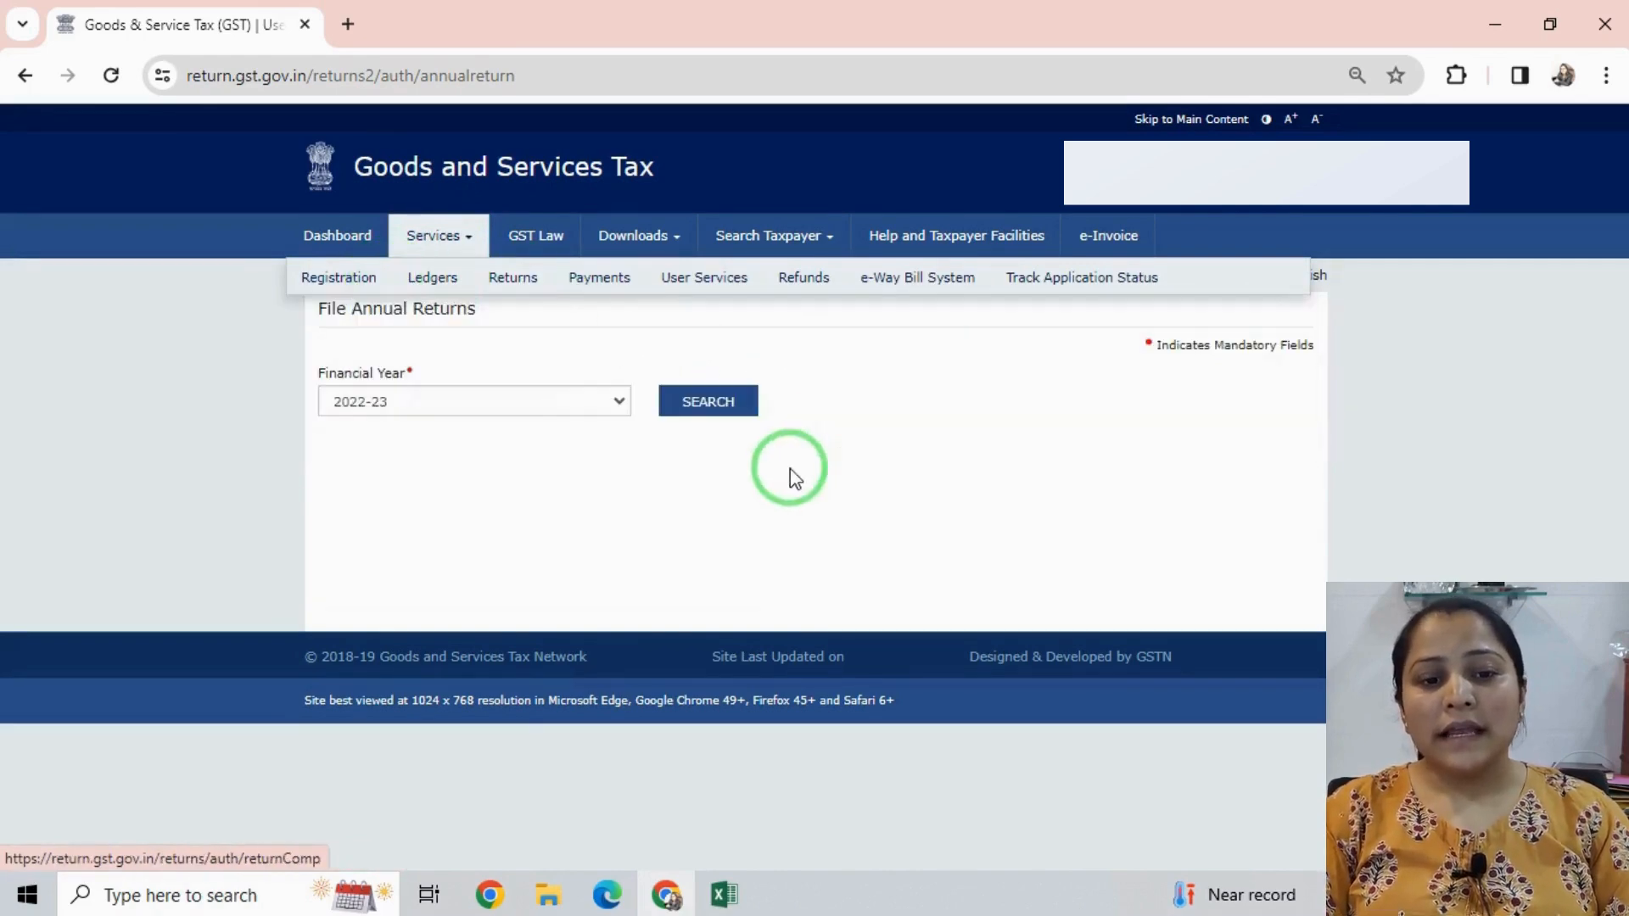
click(703, 408)
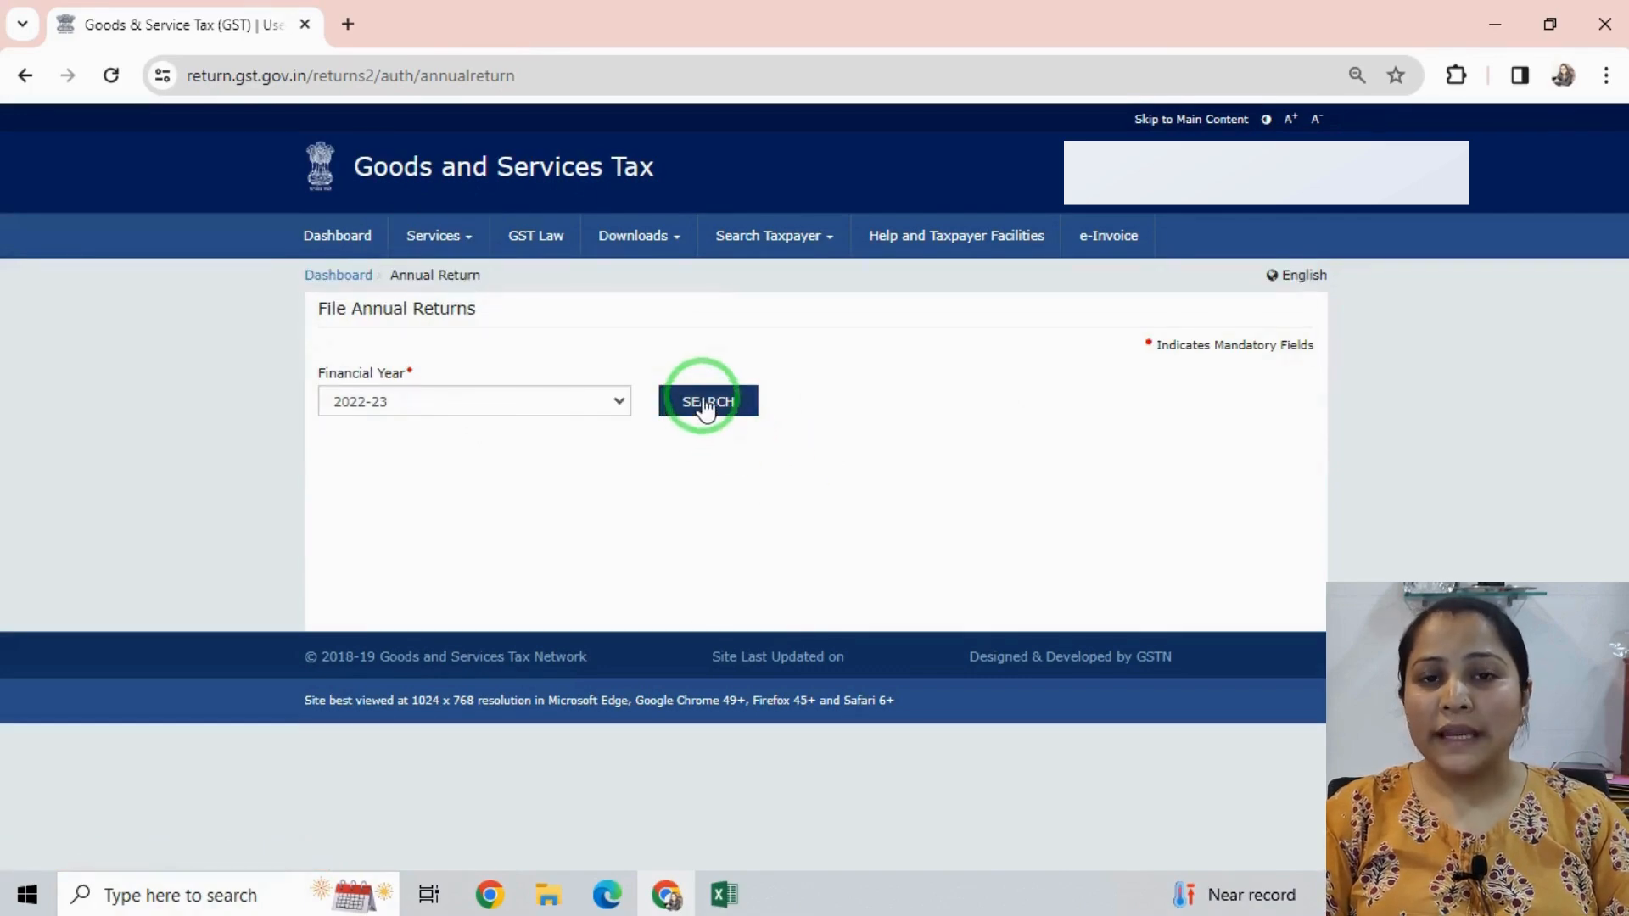
Open the GSTR-9 annual return and proceed past the questionnaire with "No" as the answer to filing a nil return
scroll(702, 396, down, 4)
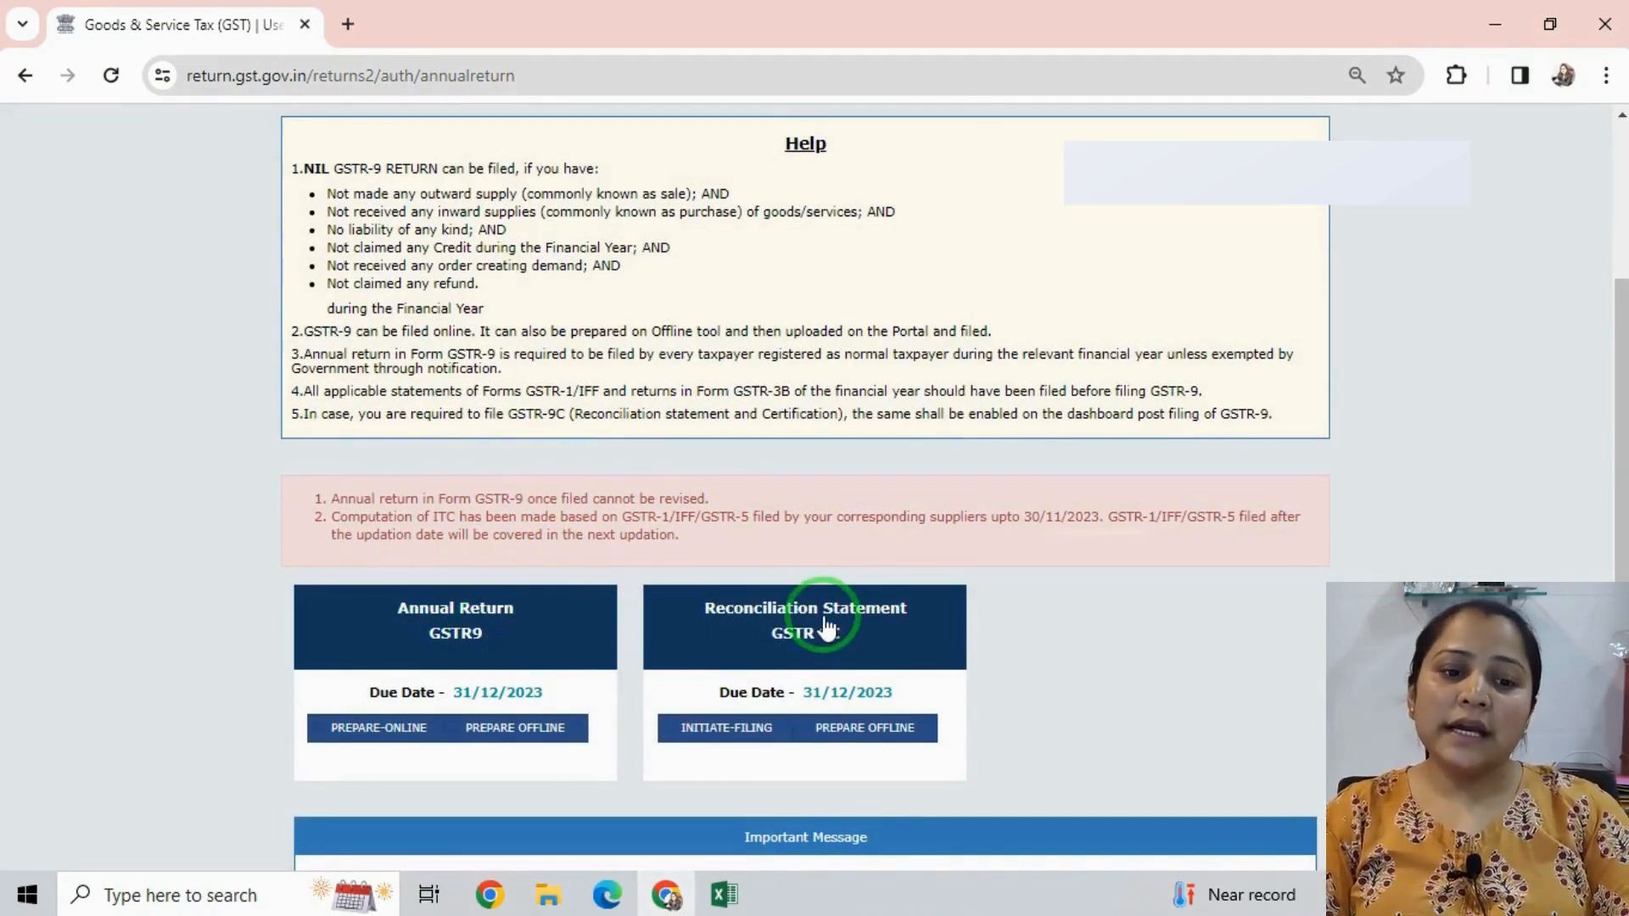
click(475, 635)
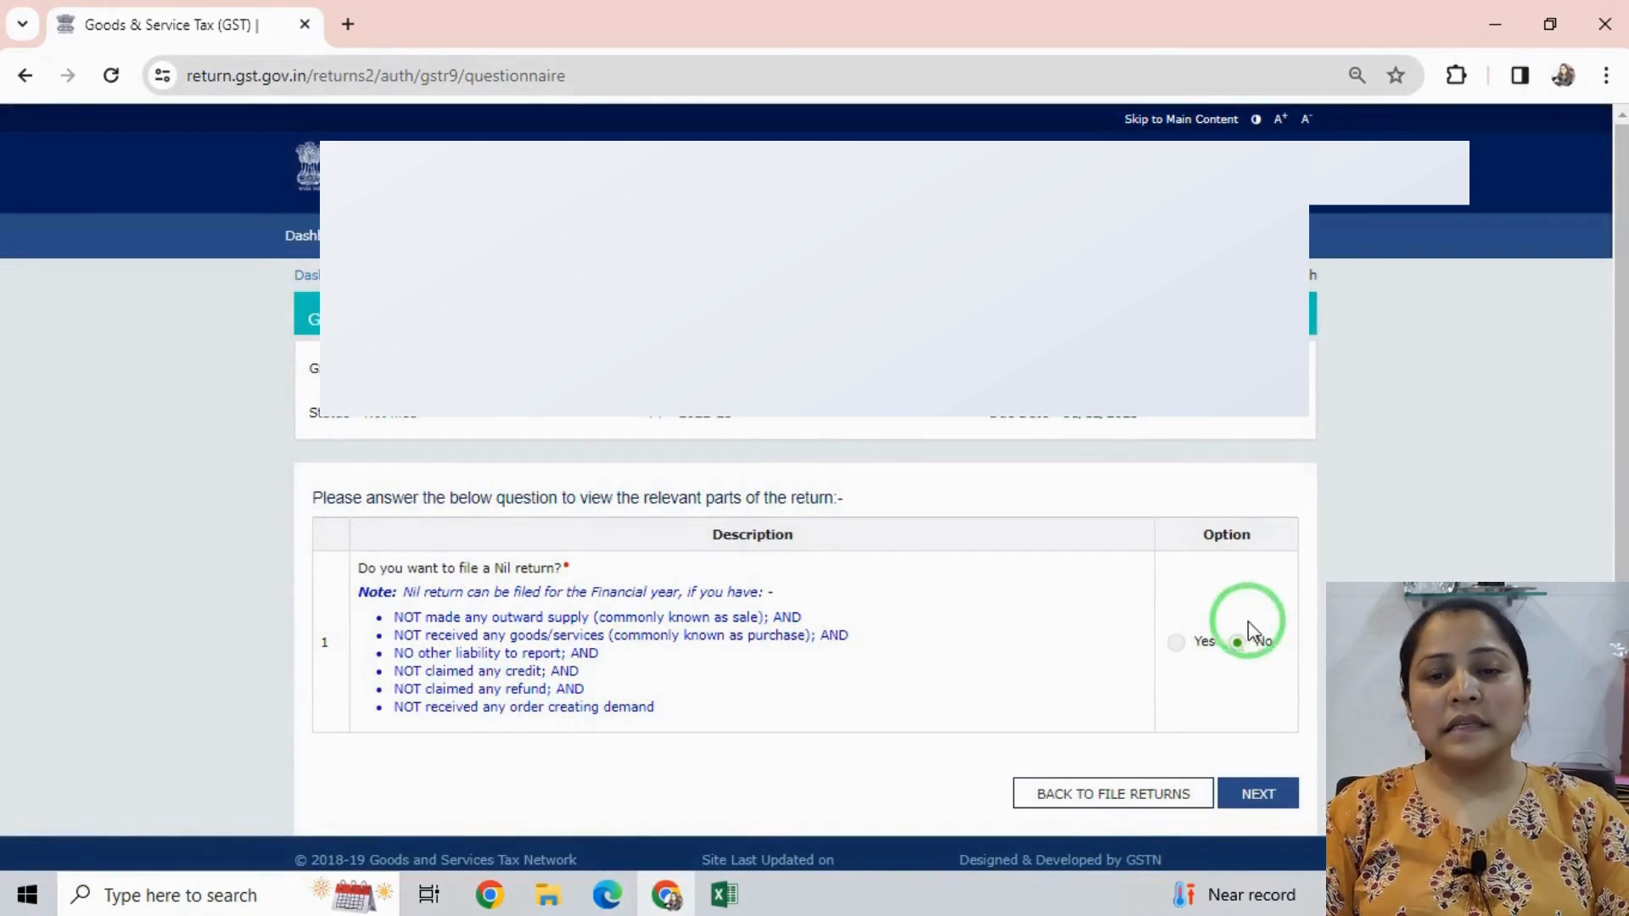
click(1263, 798)
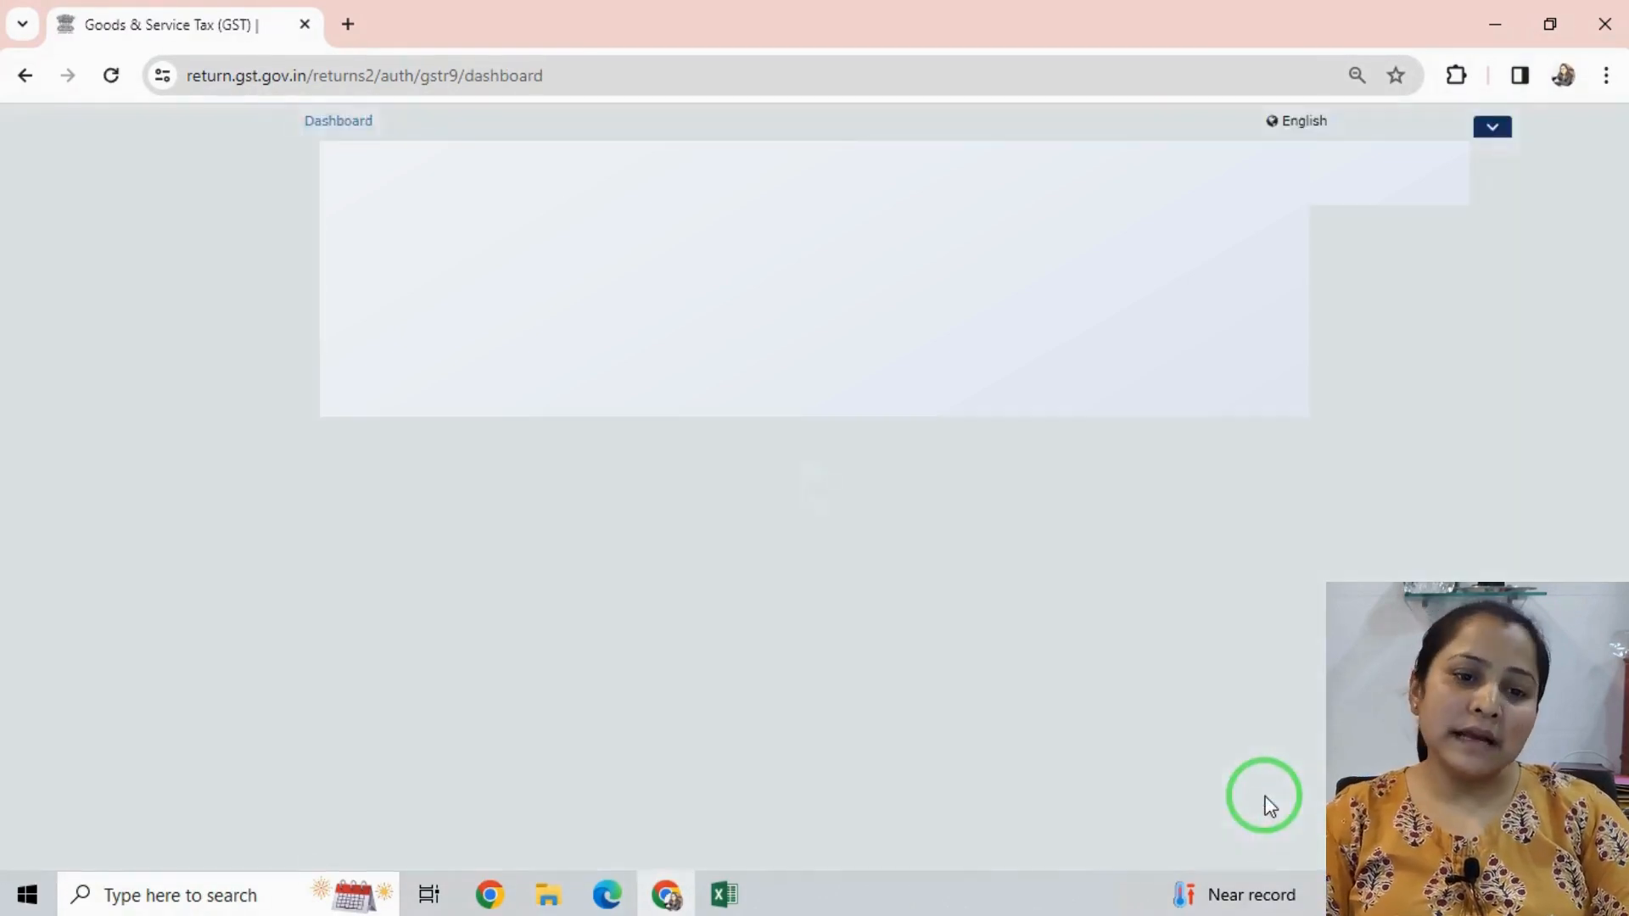
Examine the GSTR-9 dashboard summaries, from table 4 on taxable supplies through the HSN summaries in tables 17 and 18
scroll(1054, 716, down, 4)
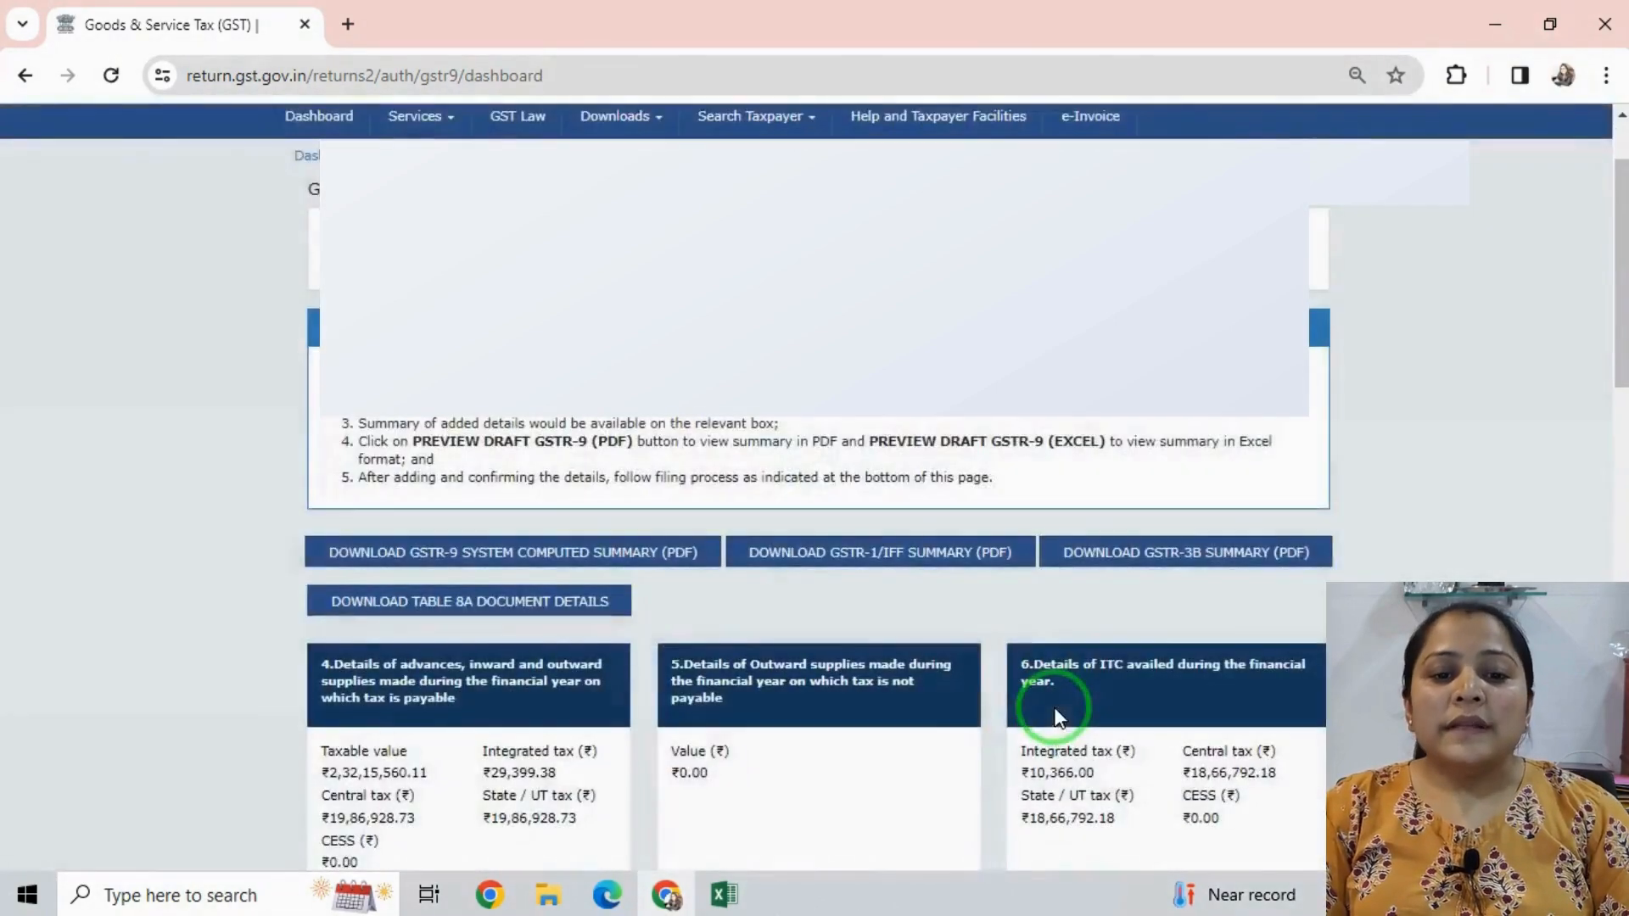
scroll(908, 666, down, 1)
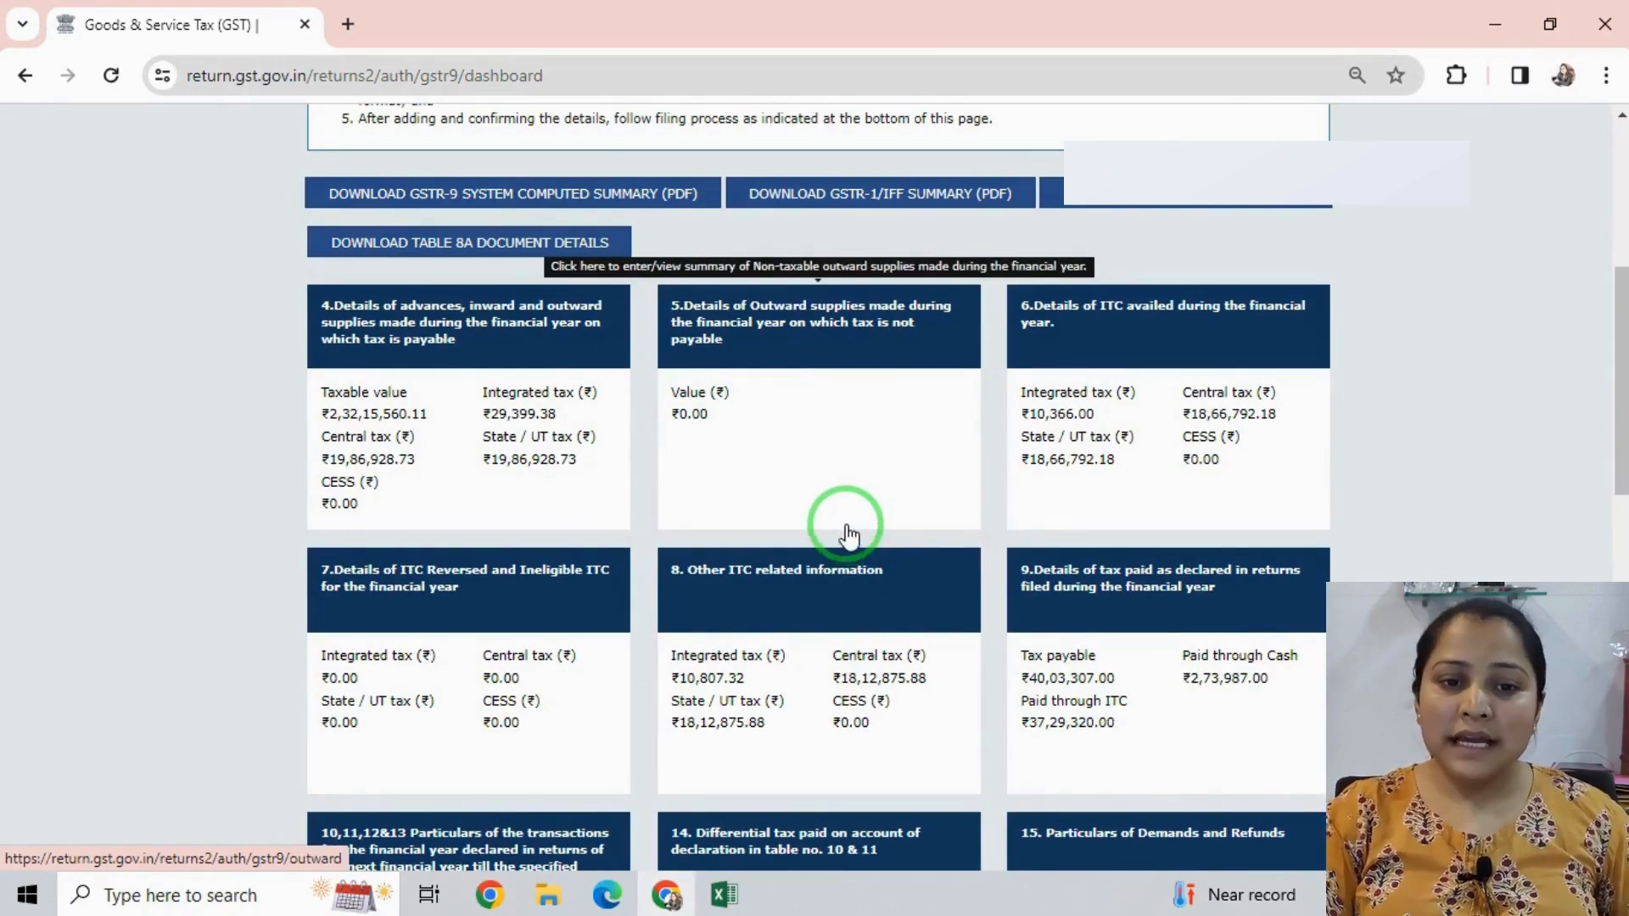
scroll(853, 536, down, 1)
scroll(988, 570, down, 4)
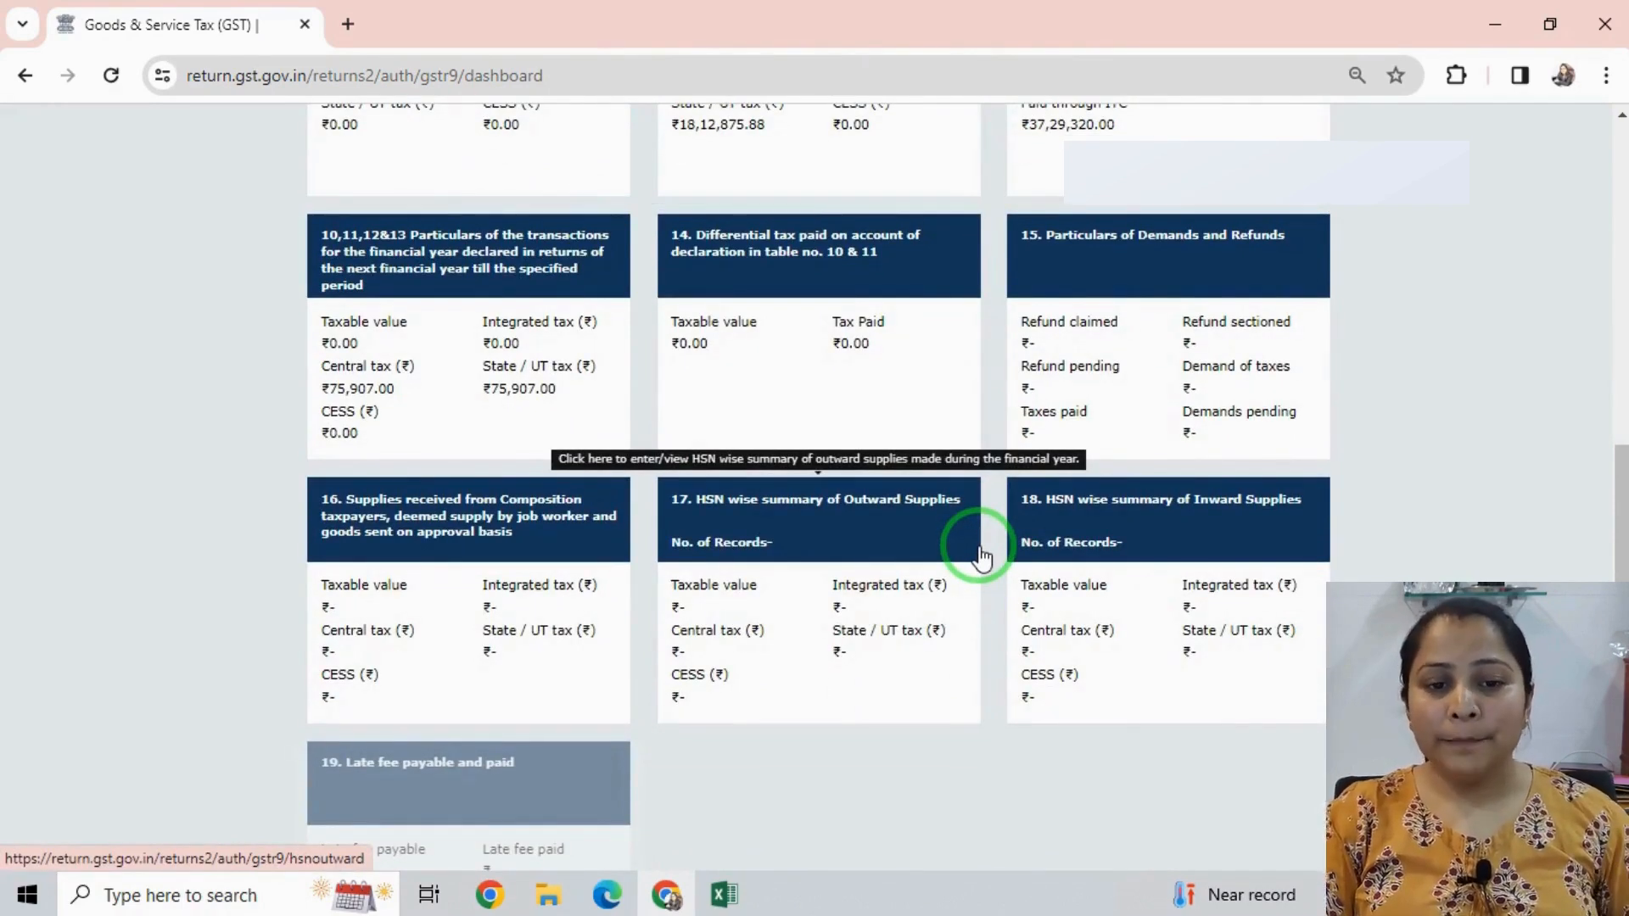
scroll(982, 557, up, 3)
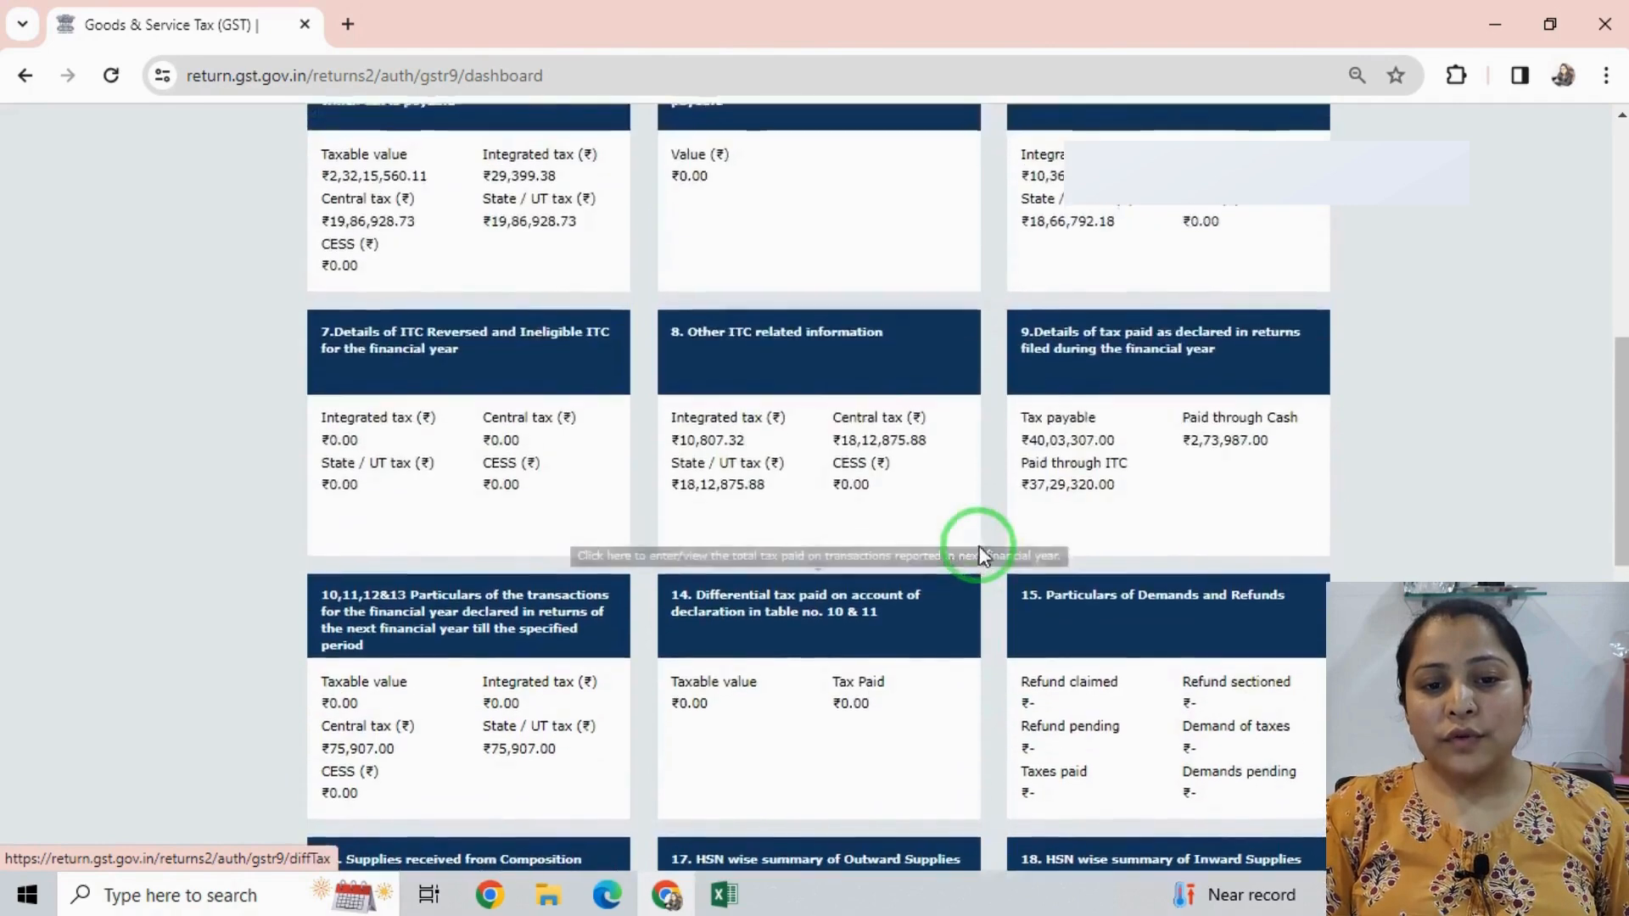
scroll(982, 556, up, 2)
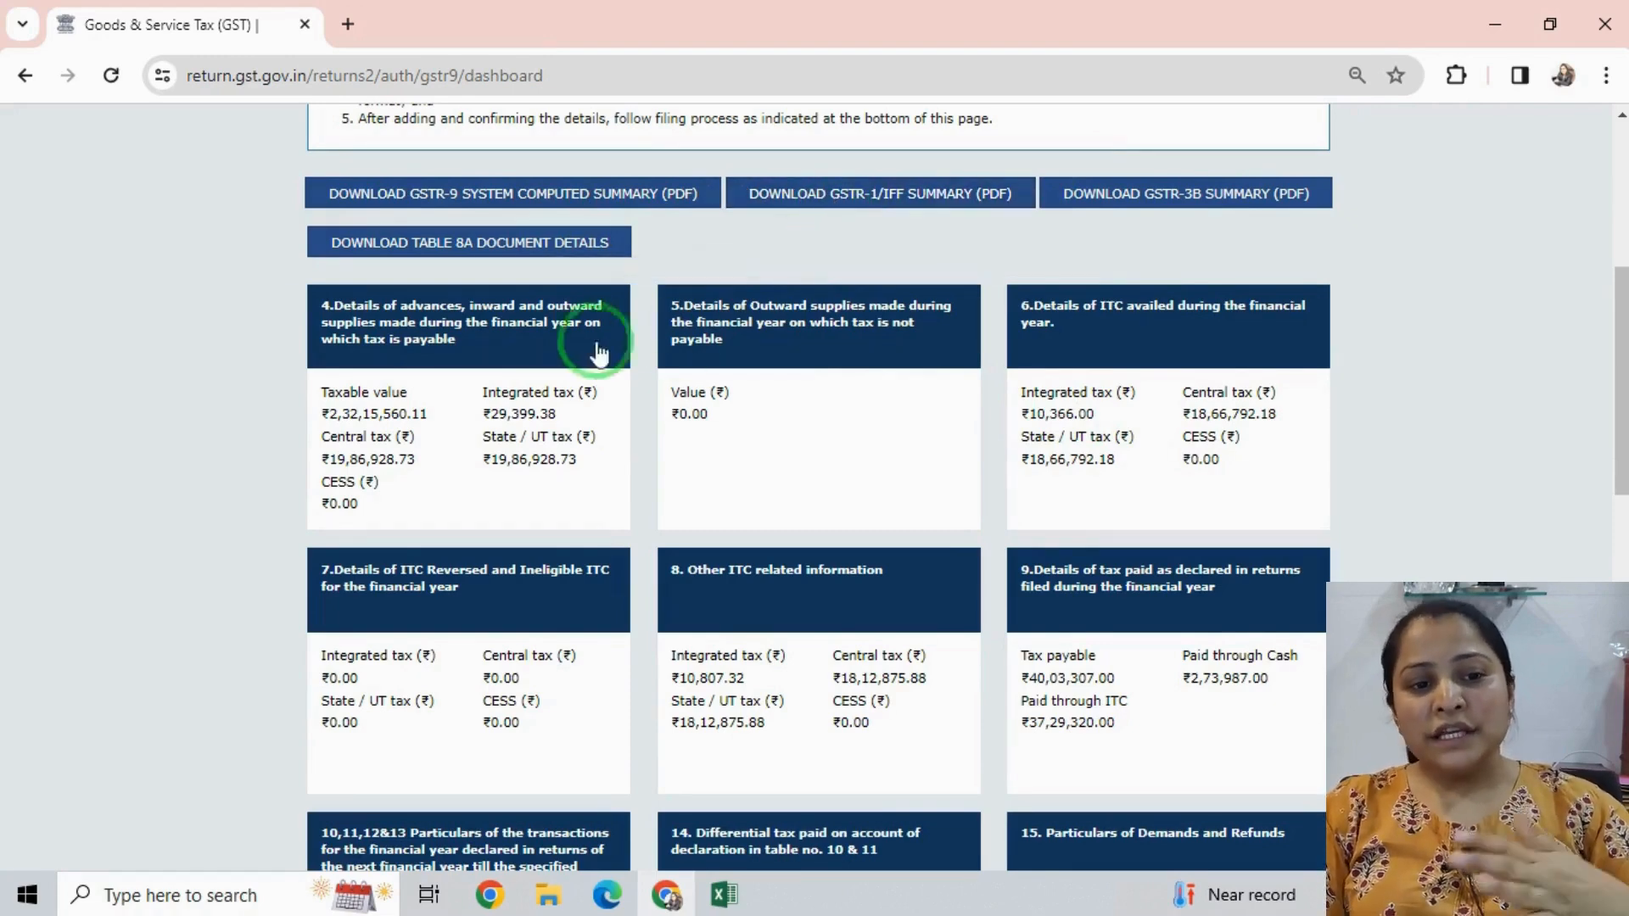
scroll(582, 365, down, 1)
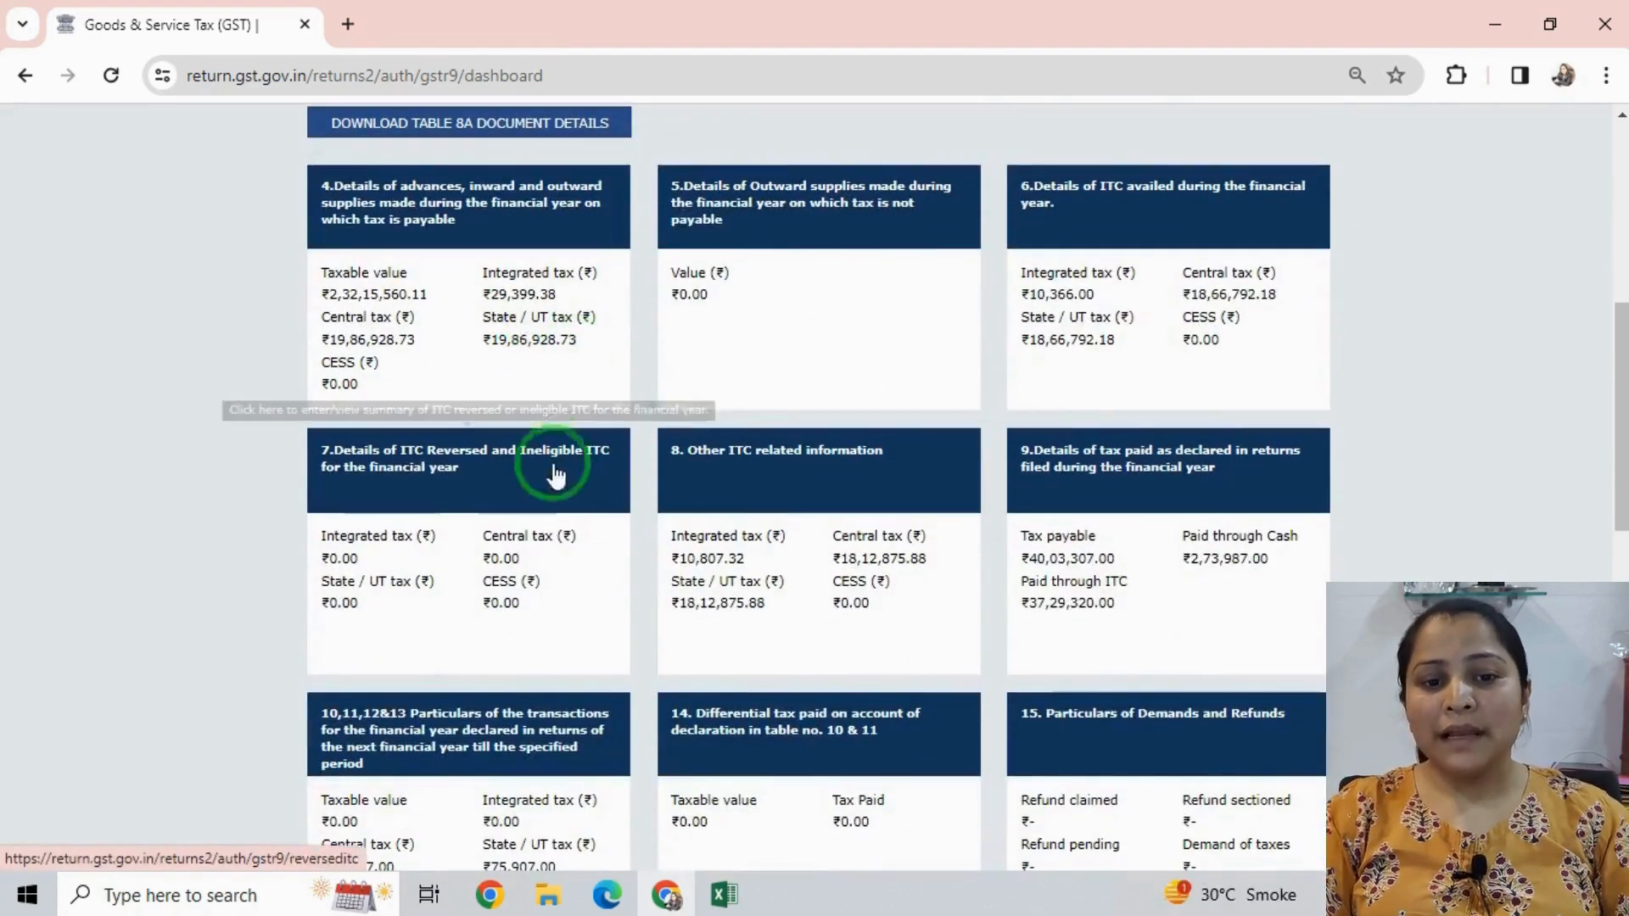
scroll(727, 507, down, 2)
scroll(810, 594, down, 2)
scroll(738, 585, up, 3)
scroll(450, 240, up, 1)
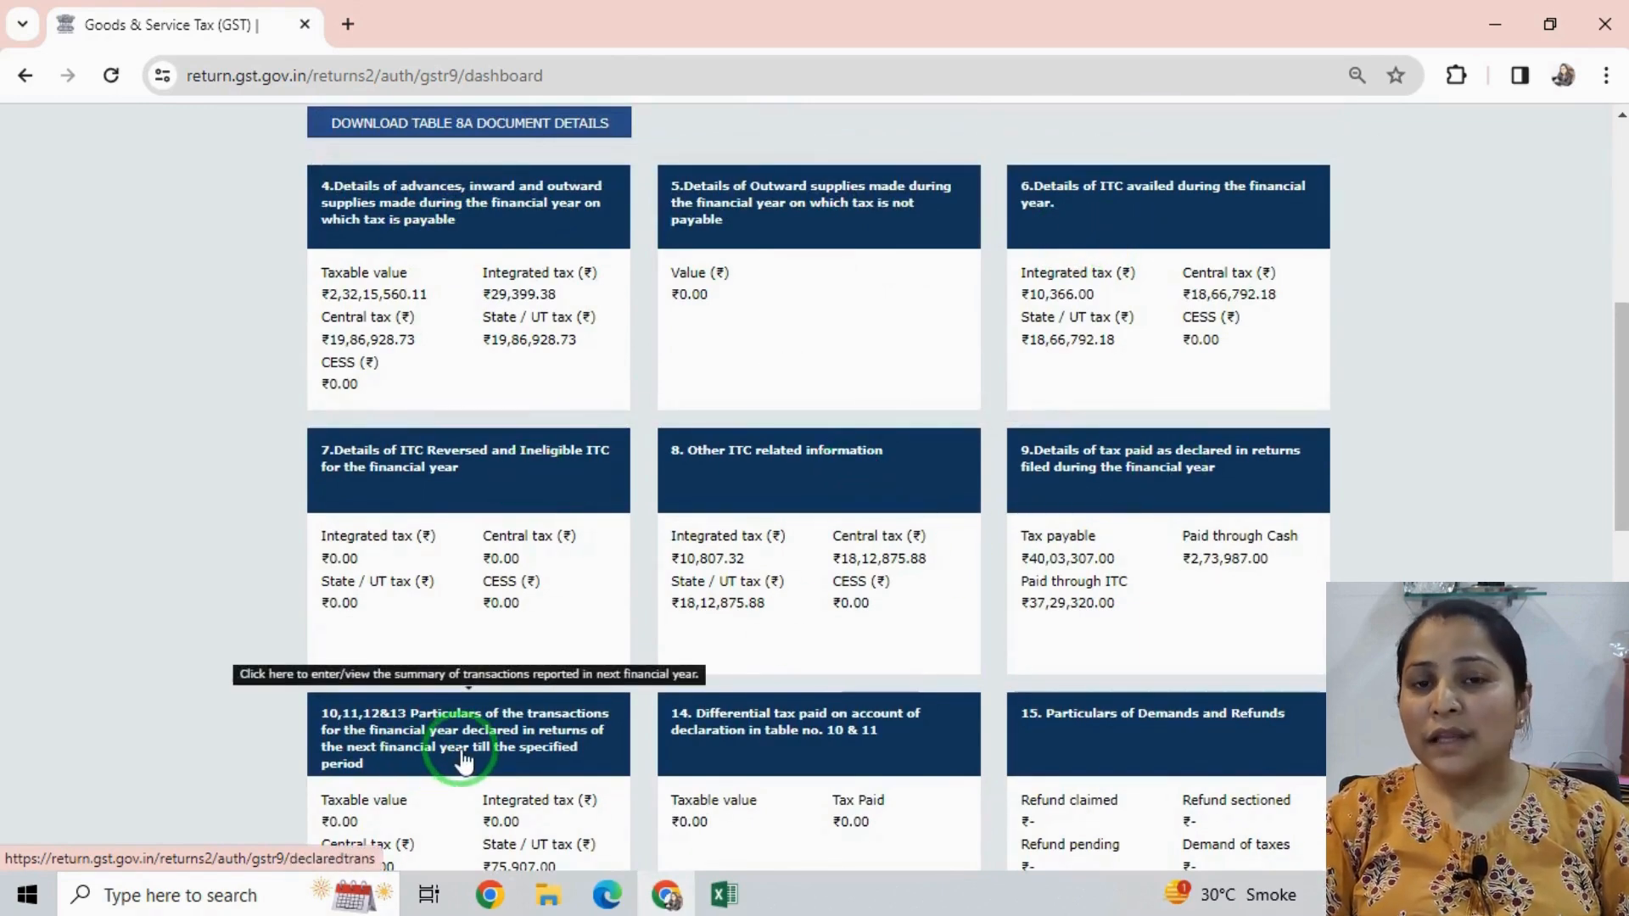
scroll(464, 762, down, 2)
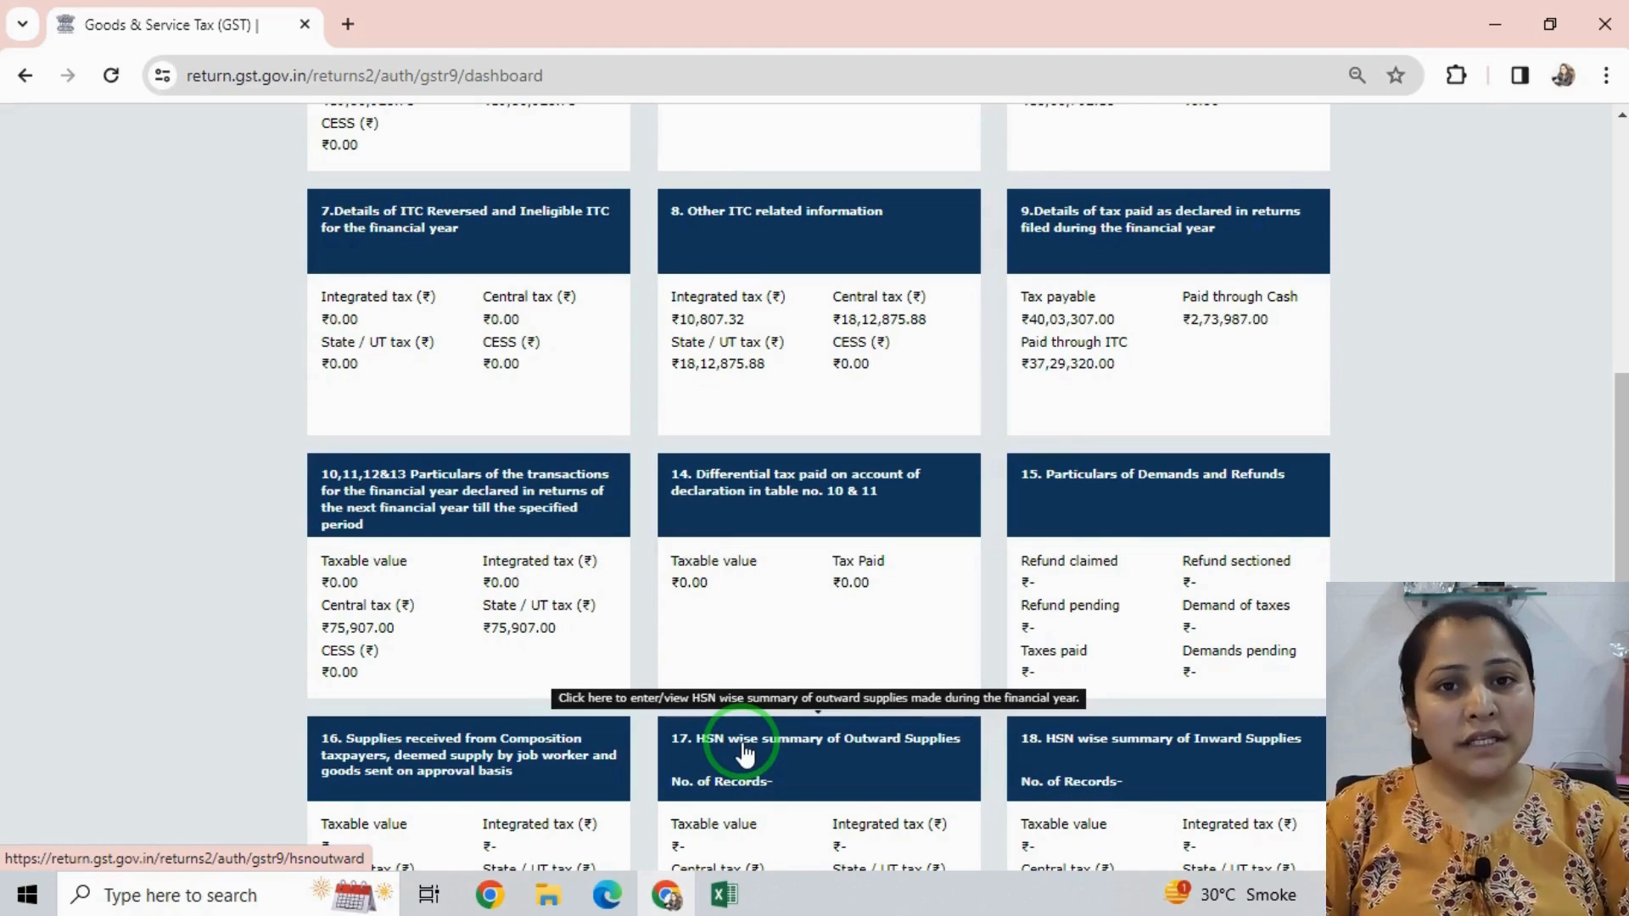
scroll(744, 753, up, 3)
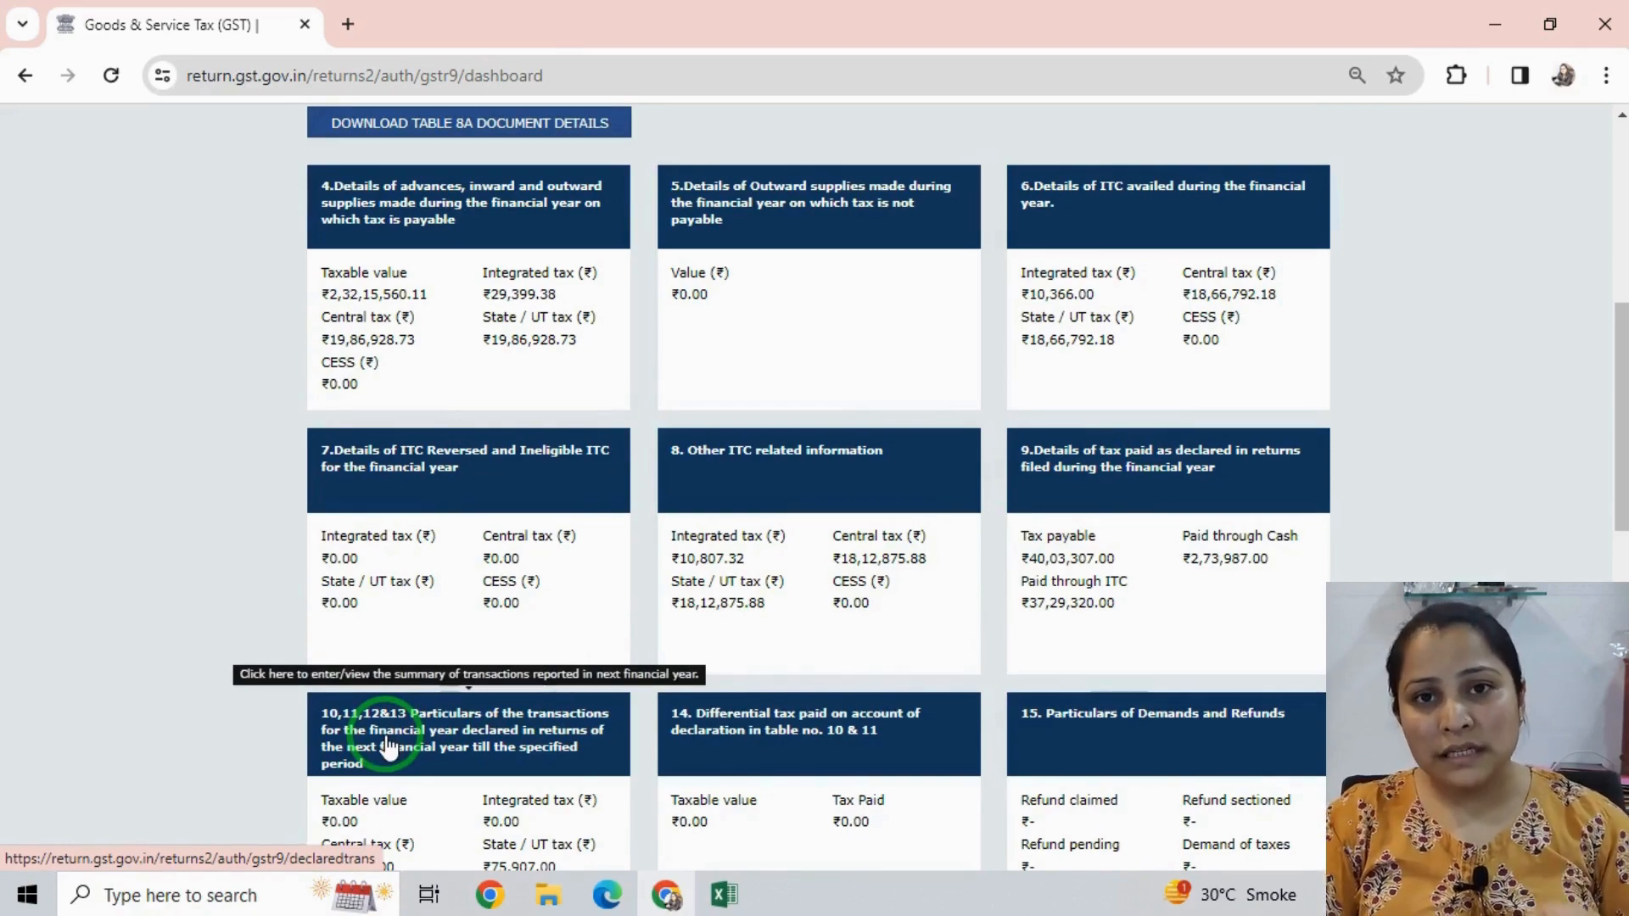
scroll(388, 747, down, 3)
scroll(661, 787, down, 1)
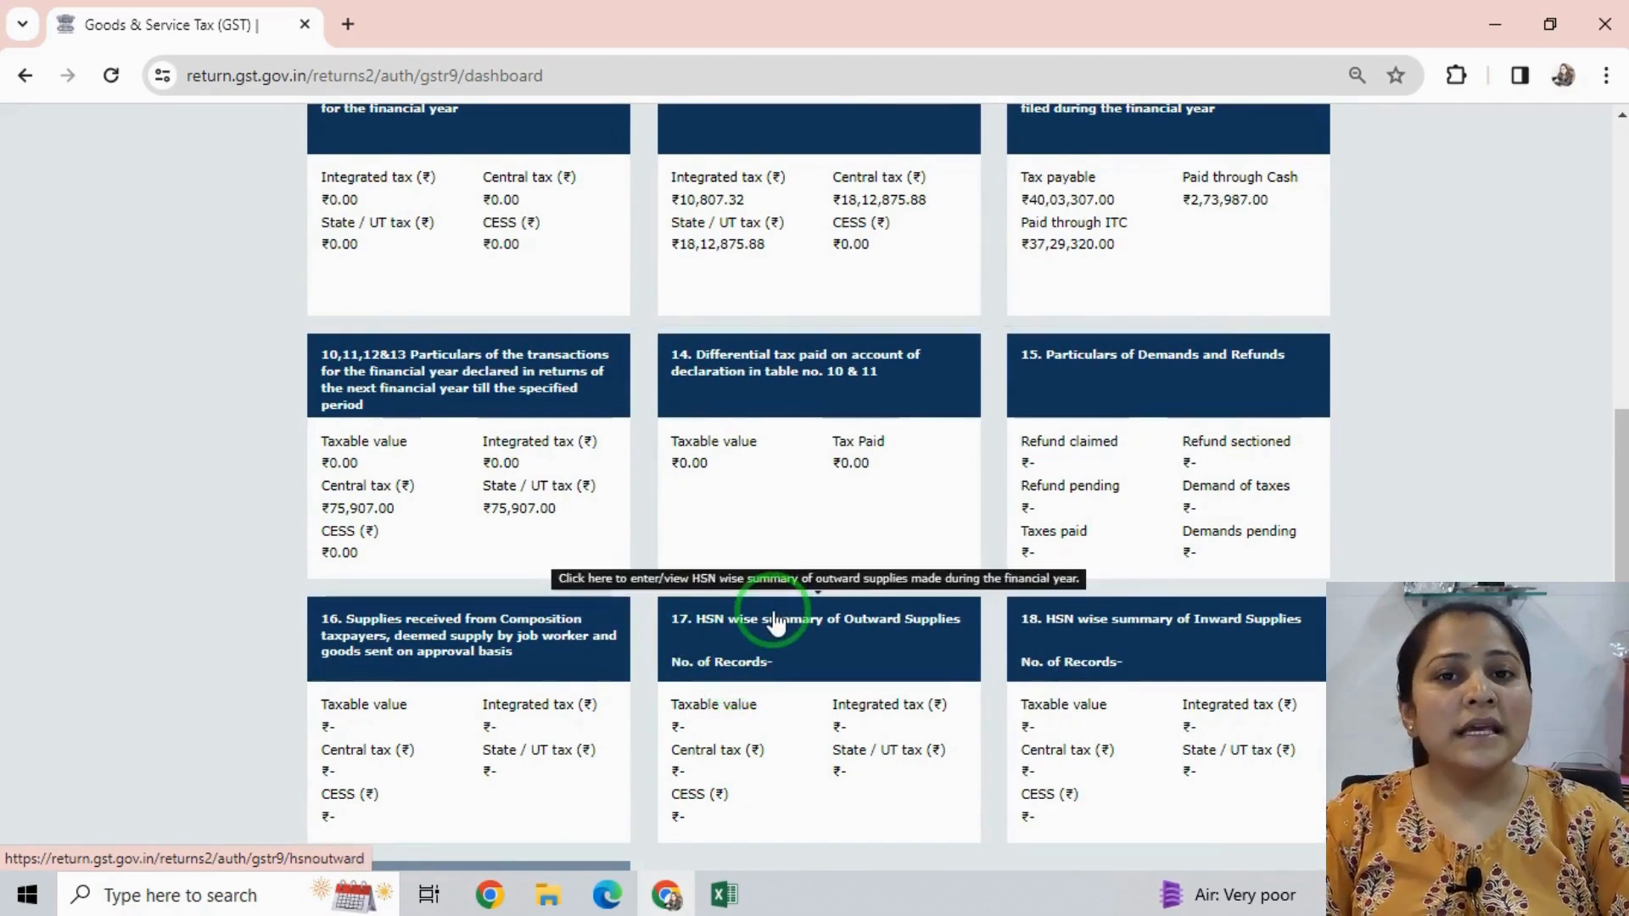
Open table 4 on advances, inward and outward supplies on which tax is payable, and review what its heading covers
scroll(775, 645, up, 5)
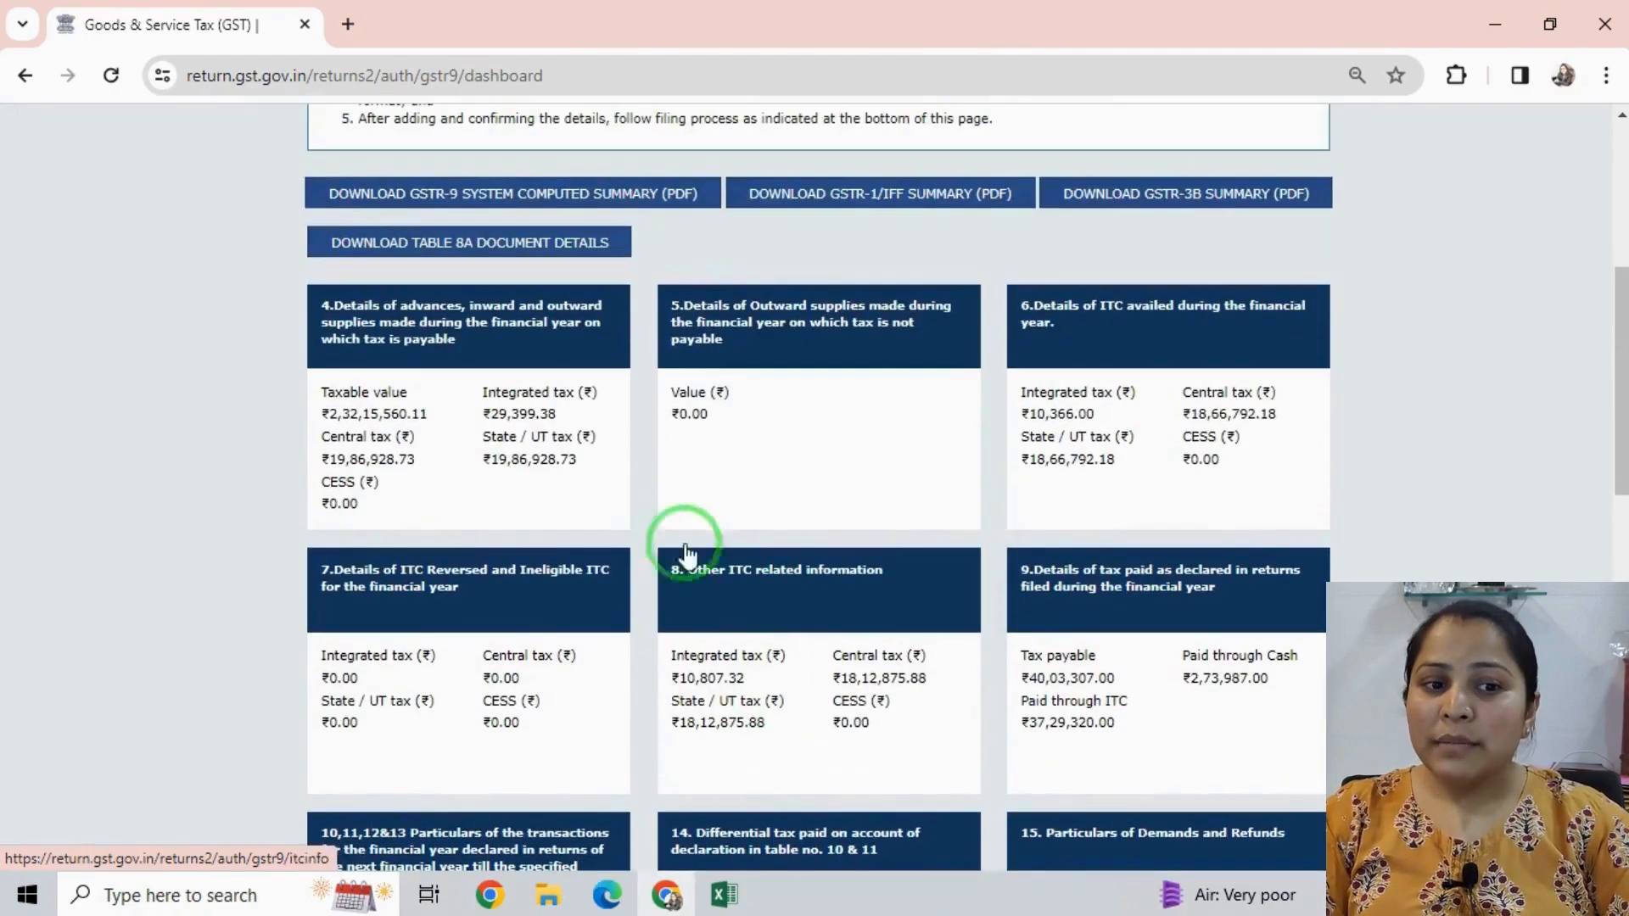
click(525, 338)
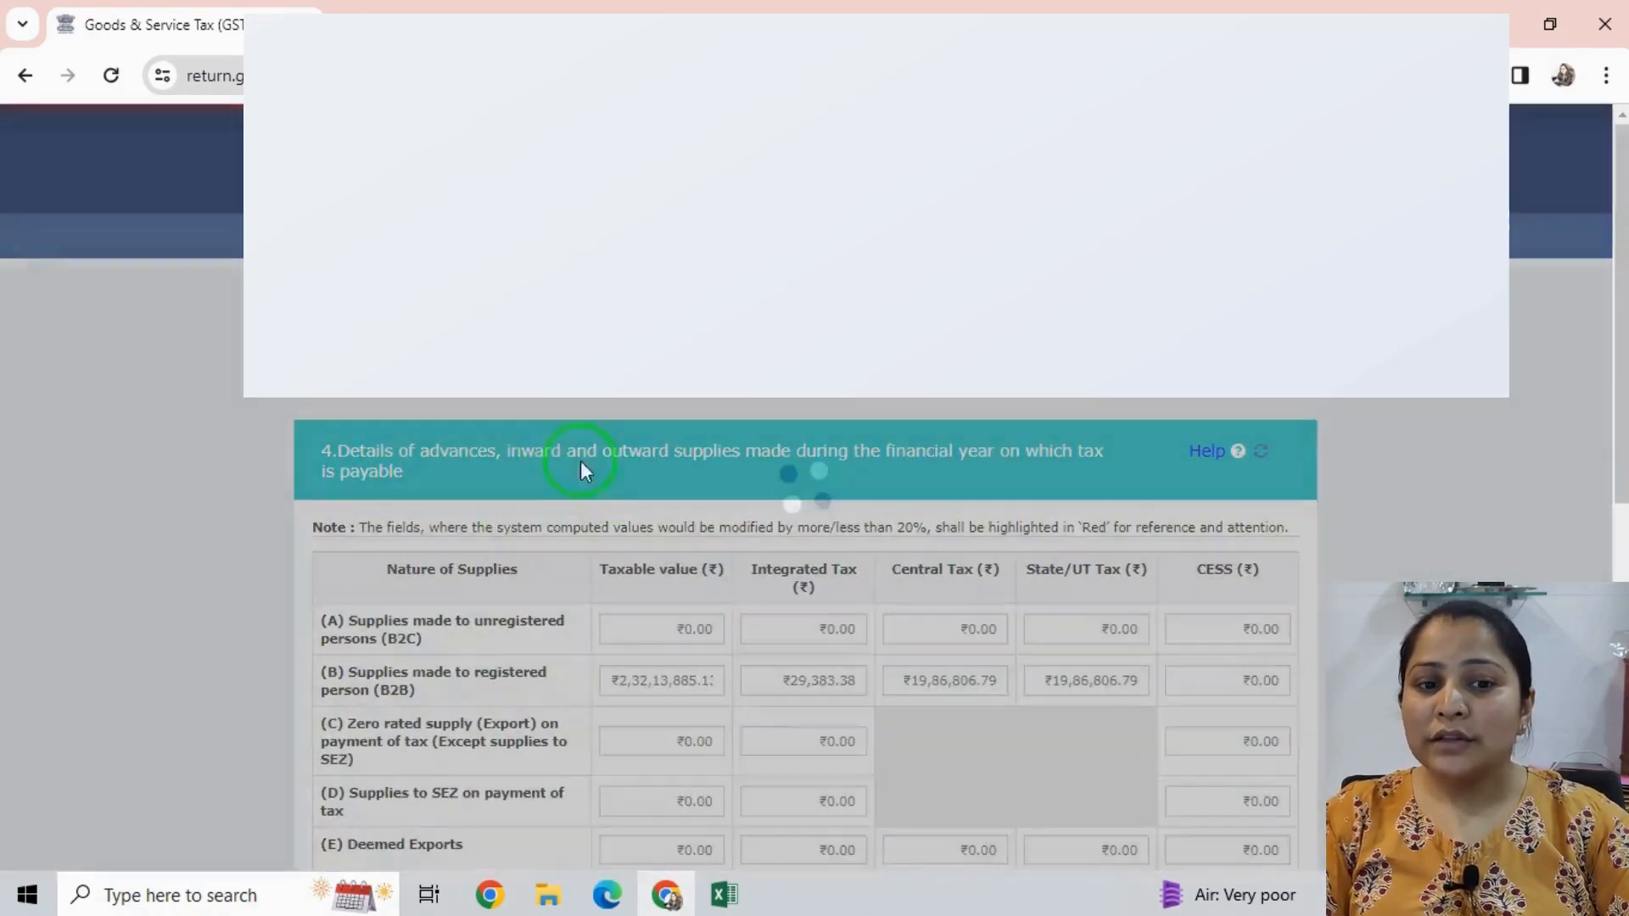
scroll(681, 538, down, 4)
scroll(681, 538, up, 2)
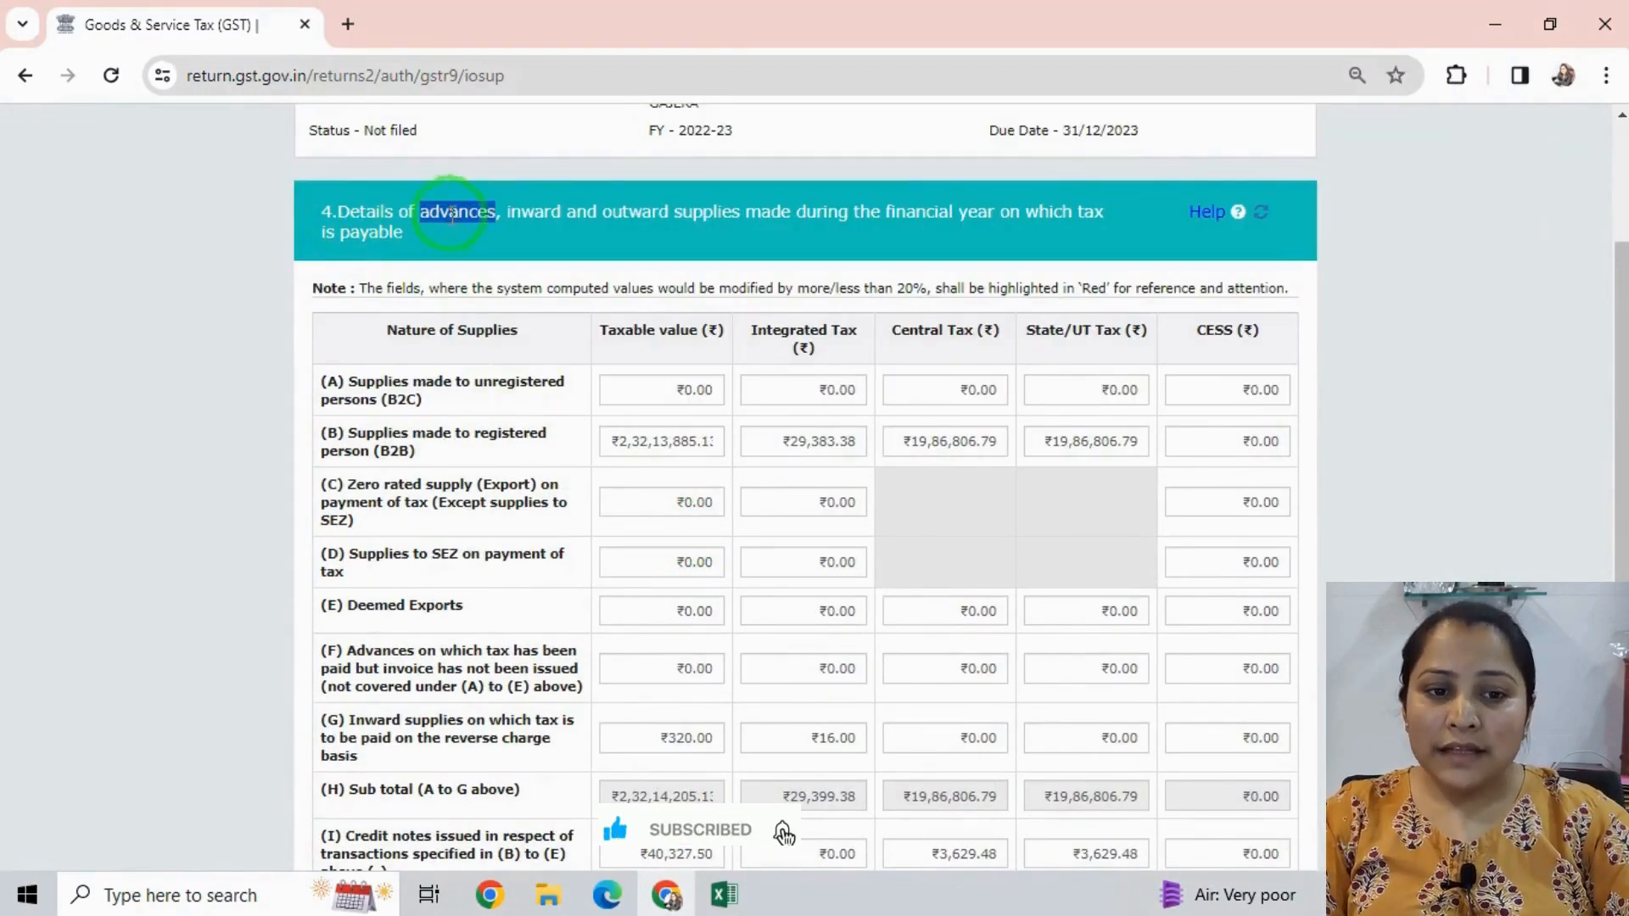
double_click(531, 208)
double_click(638, 214)
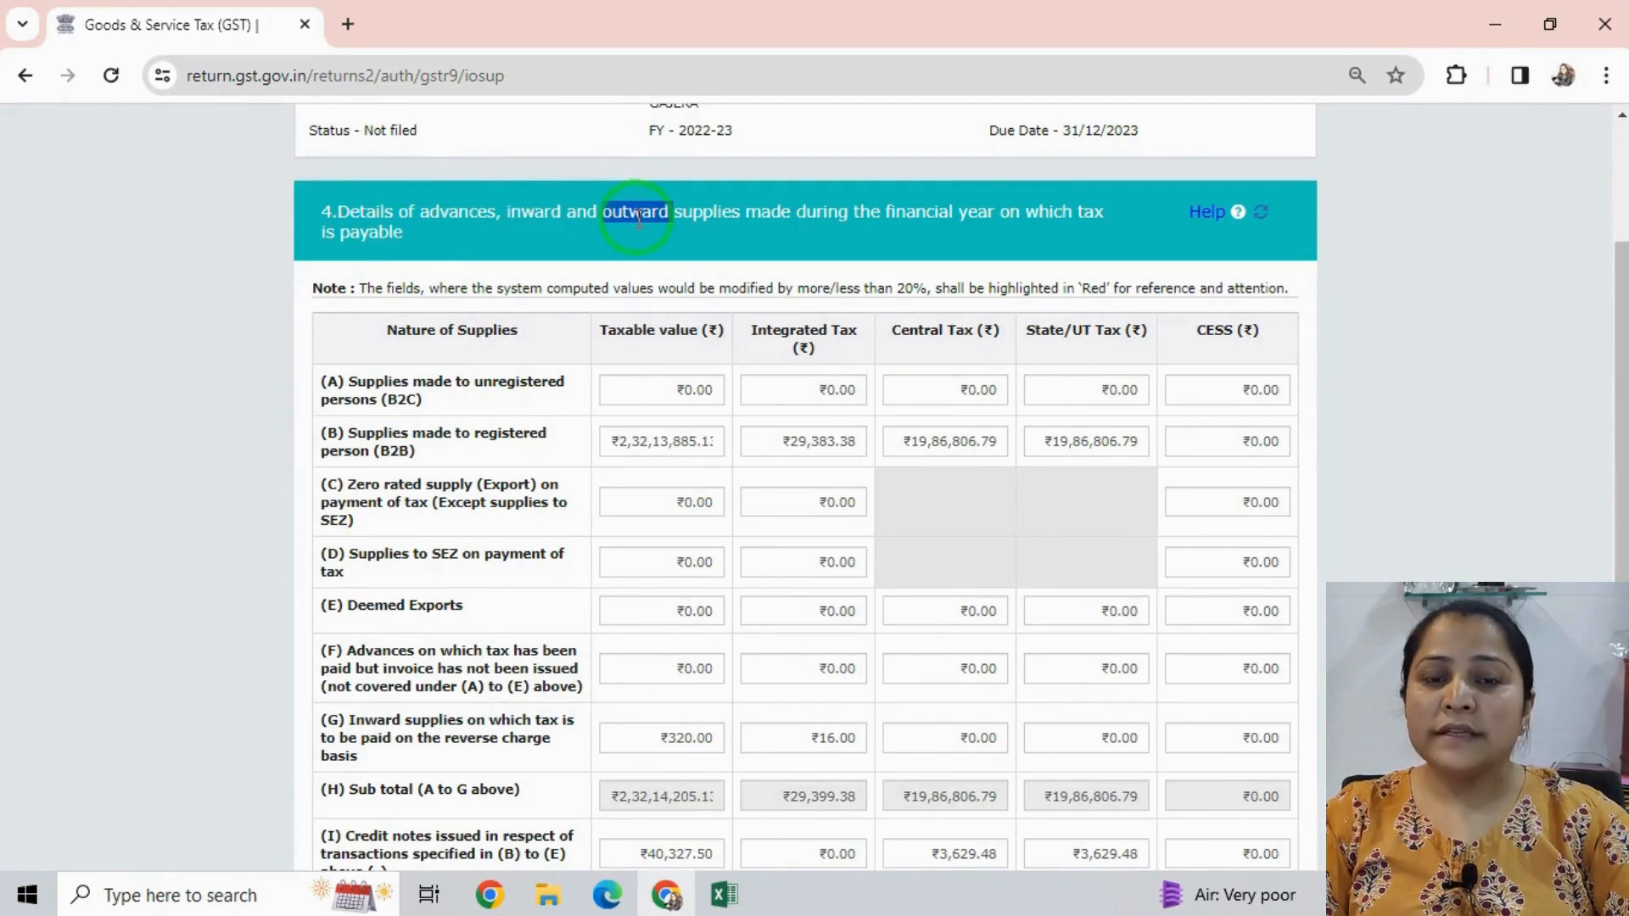
drag(805, 221, 1085, 214)
drag(336, 234, 411, 237)
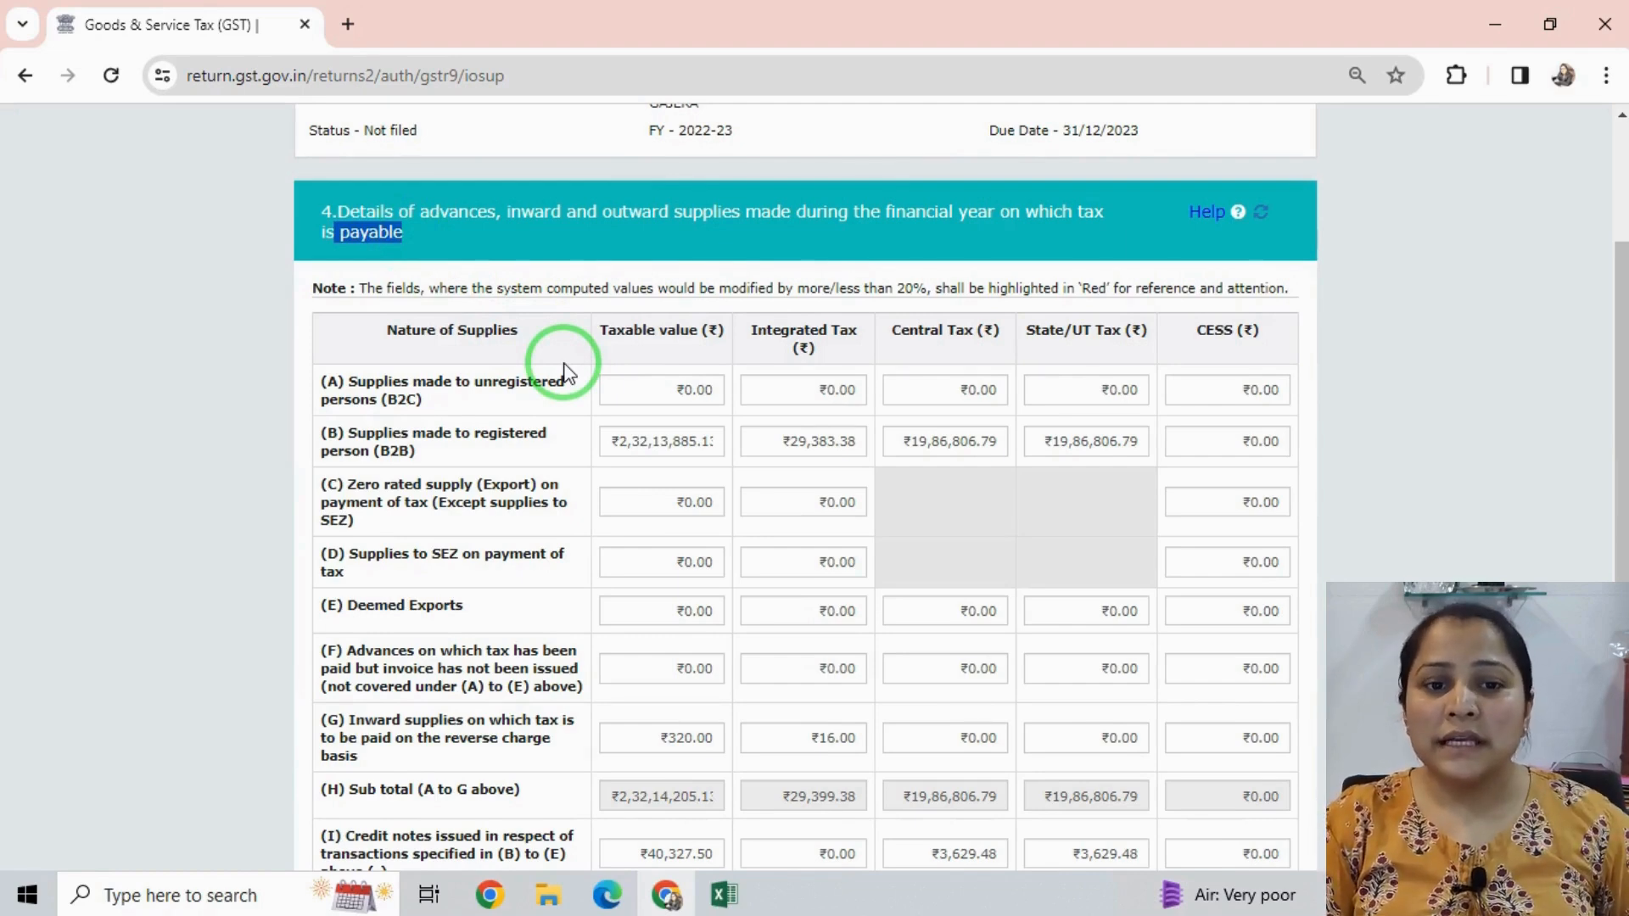
Review table 4 rows A to F, covering B2C, B2B, zero-rated exports, SEZ supplies, deemed exports and advances
scroll(564, 373, down, 1)
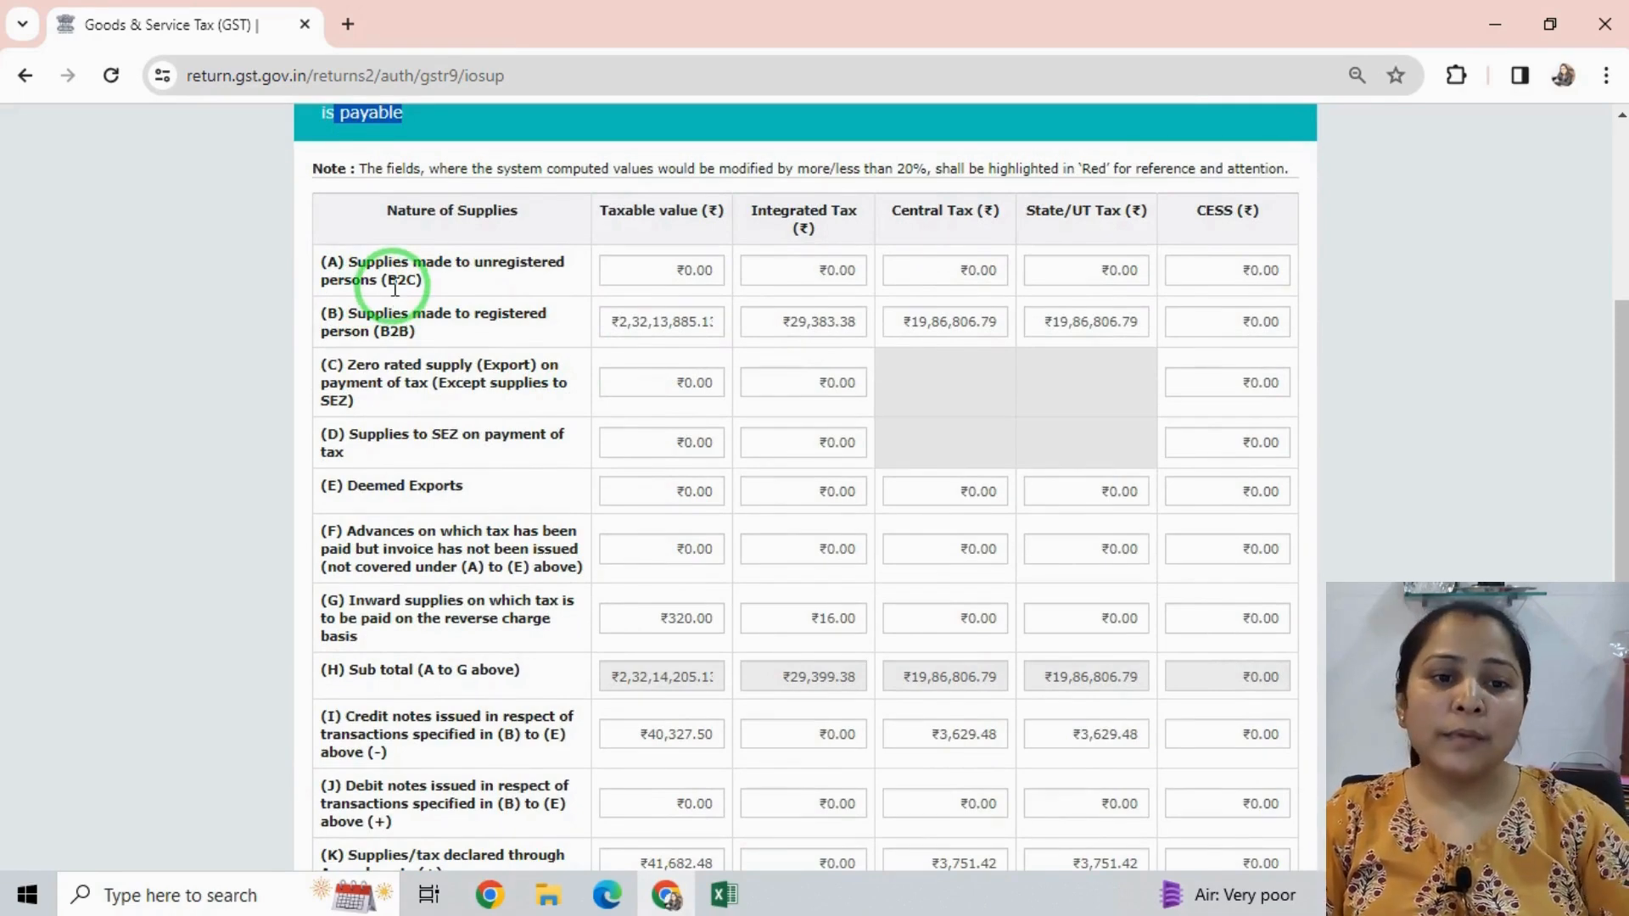
drag(381, 281, 424, 281)
double_click(393, 331)
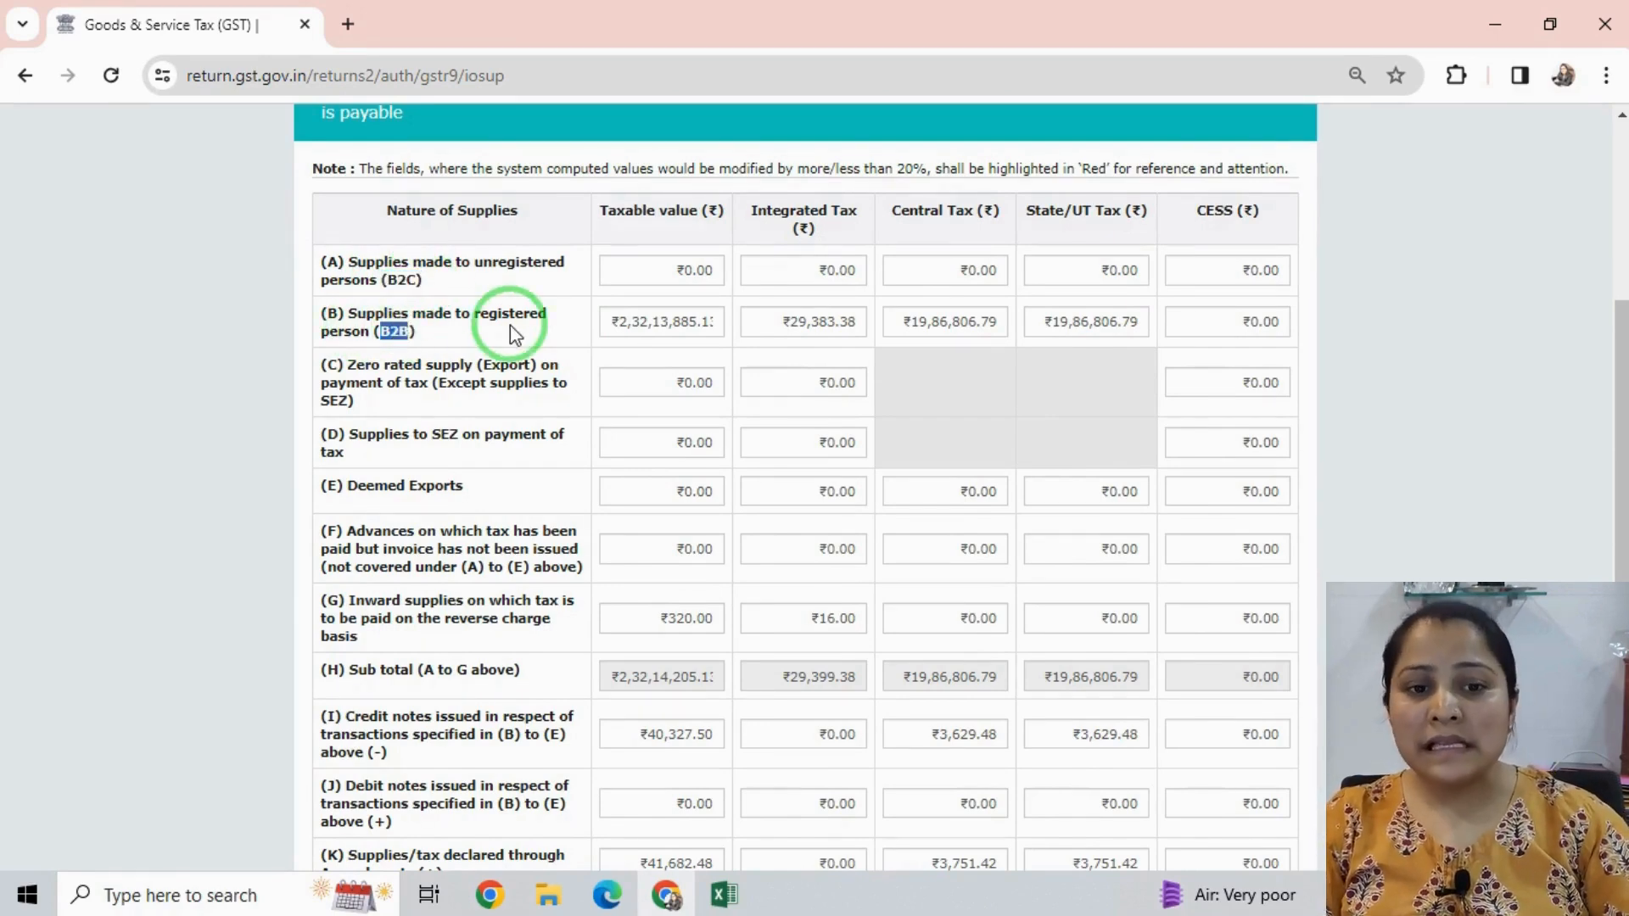
double_click(643, 328)
double_click(793, 330)
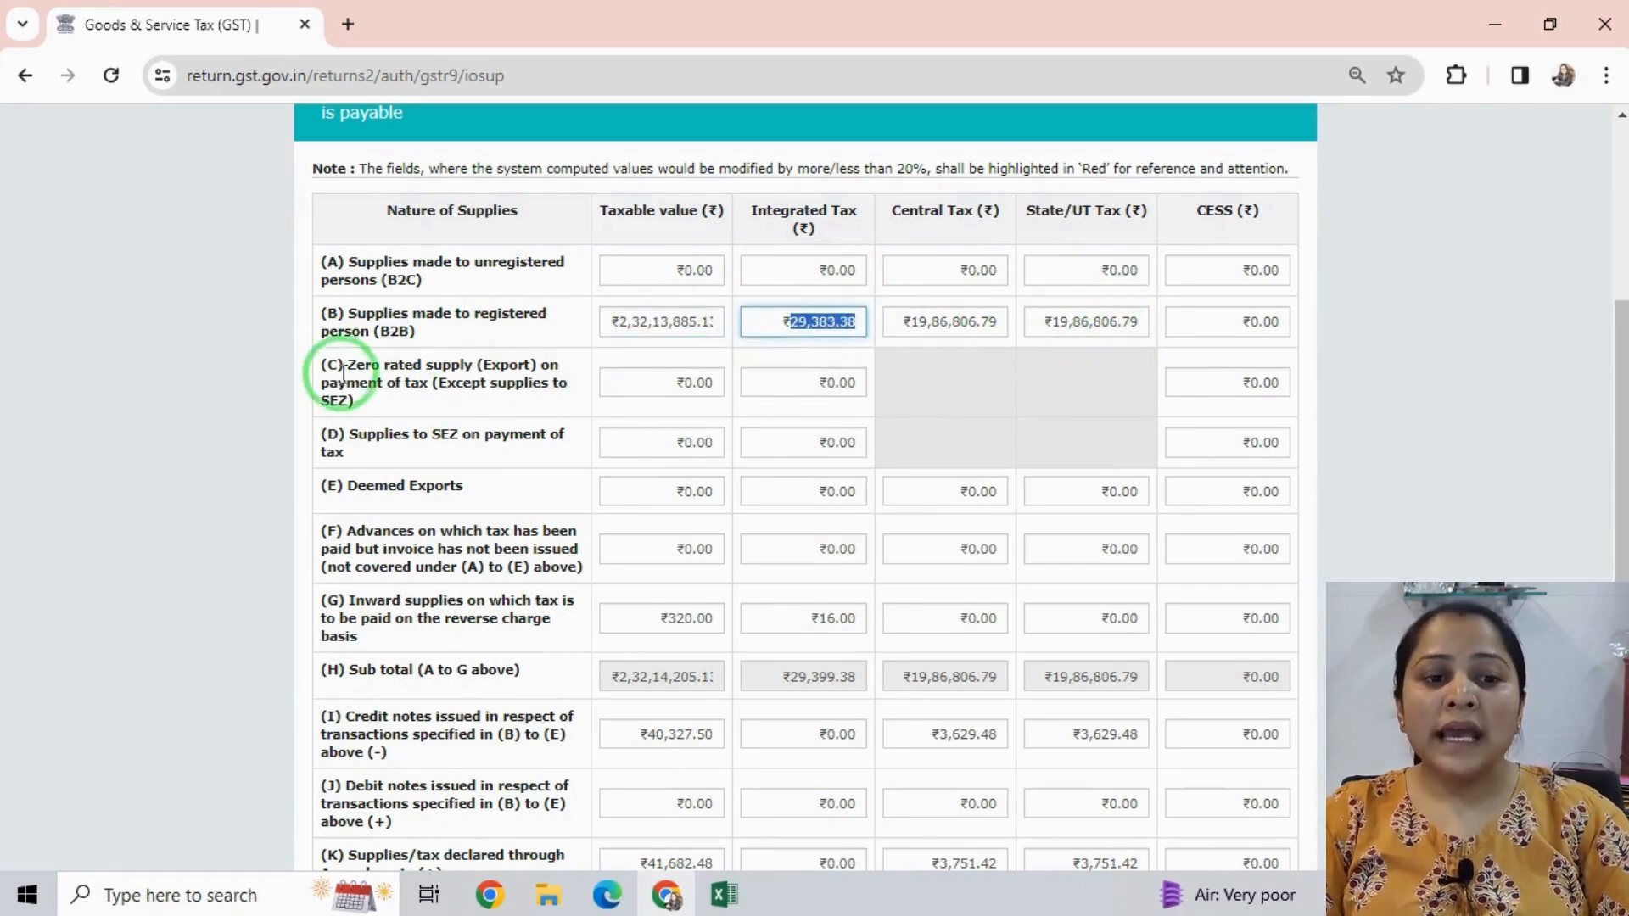
drag(344, 374, 418, 367)
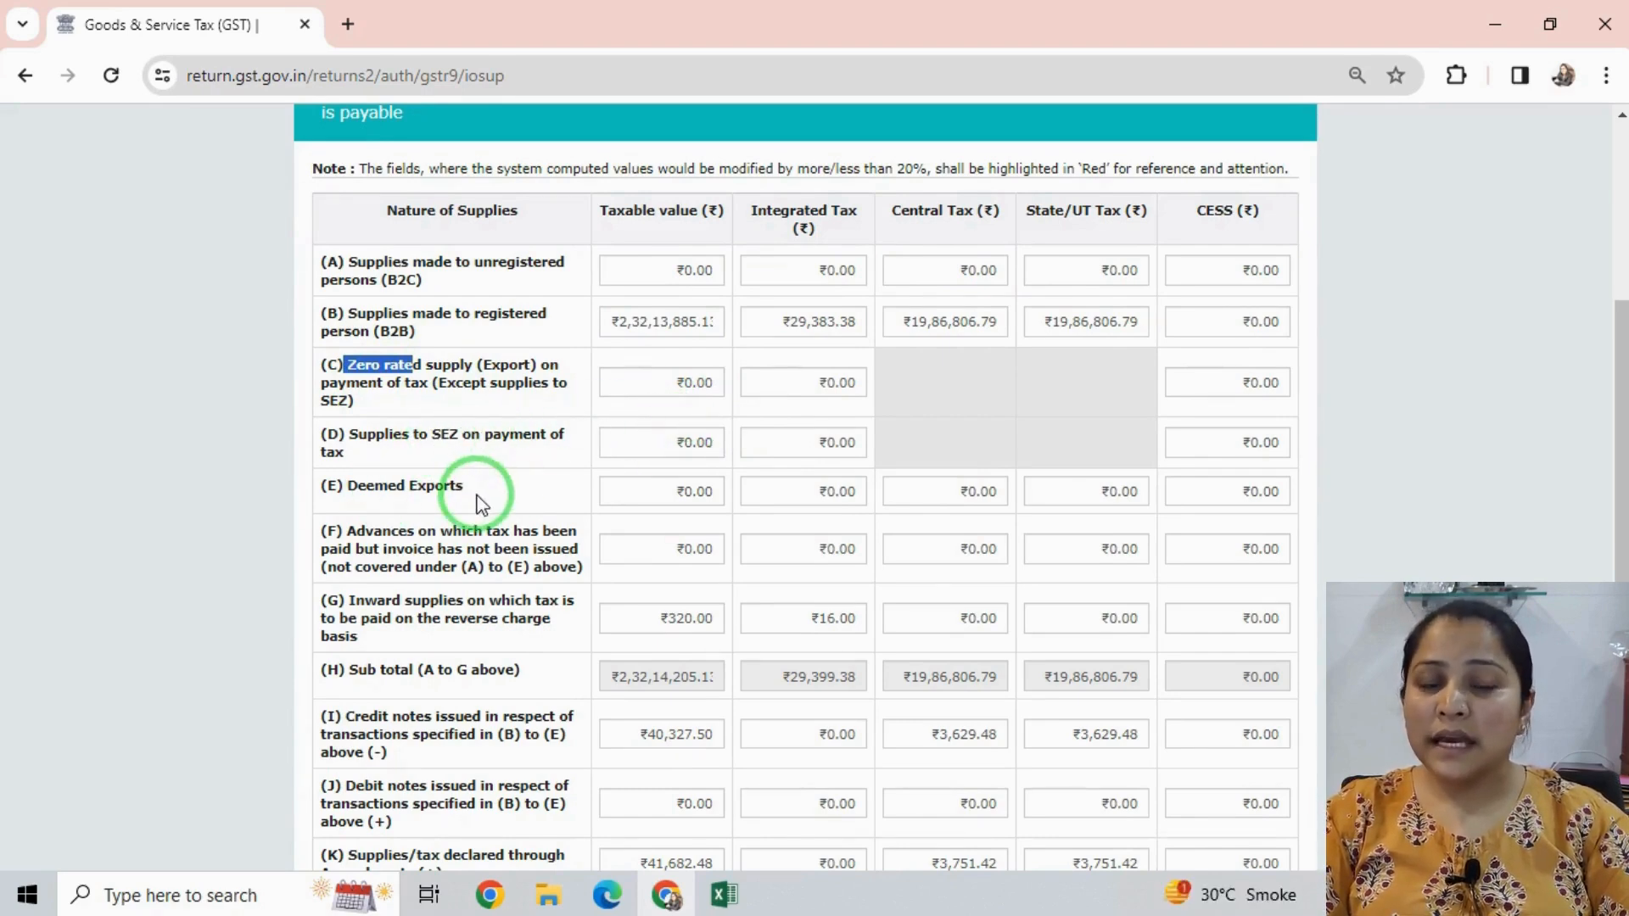
drag(355, 531, 559, 531)
Check the reverse charge inward supplies in row G and the sub total in row H of table 4
scroll(538, 576, down, 2)
drag(345, 481, 574, 534)
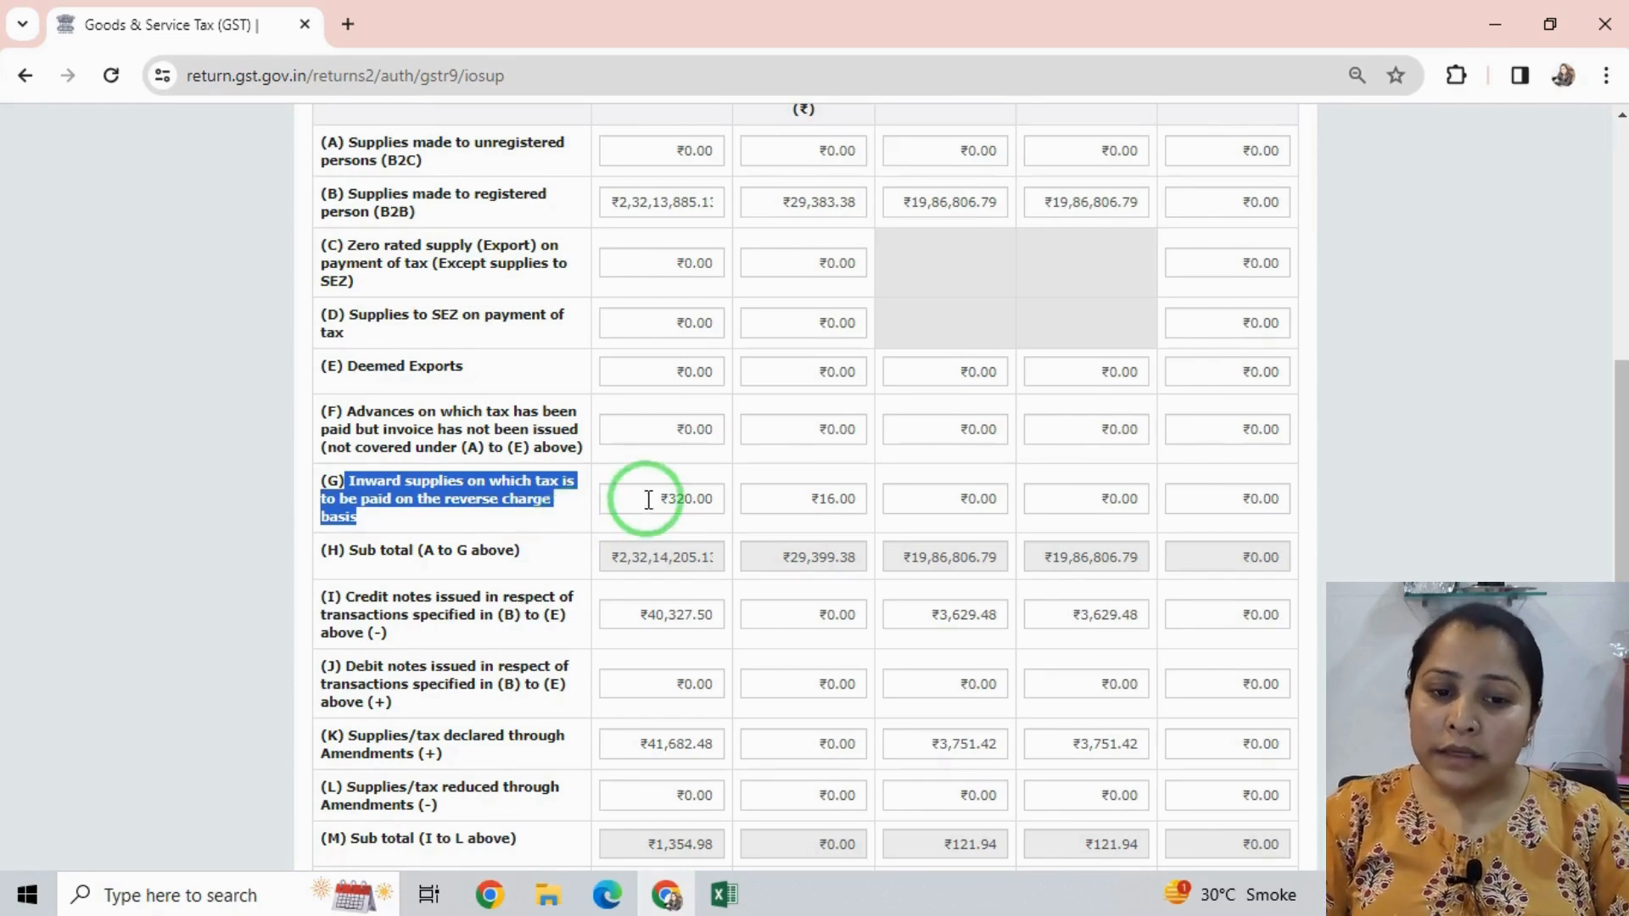
drag(649, 499, 711, 499)
drag(345, 552, 437, 566)
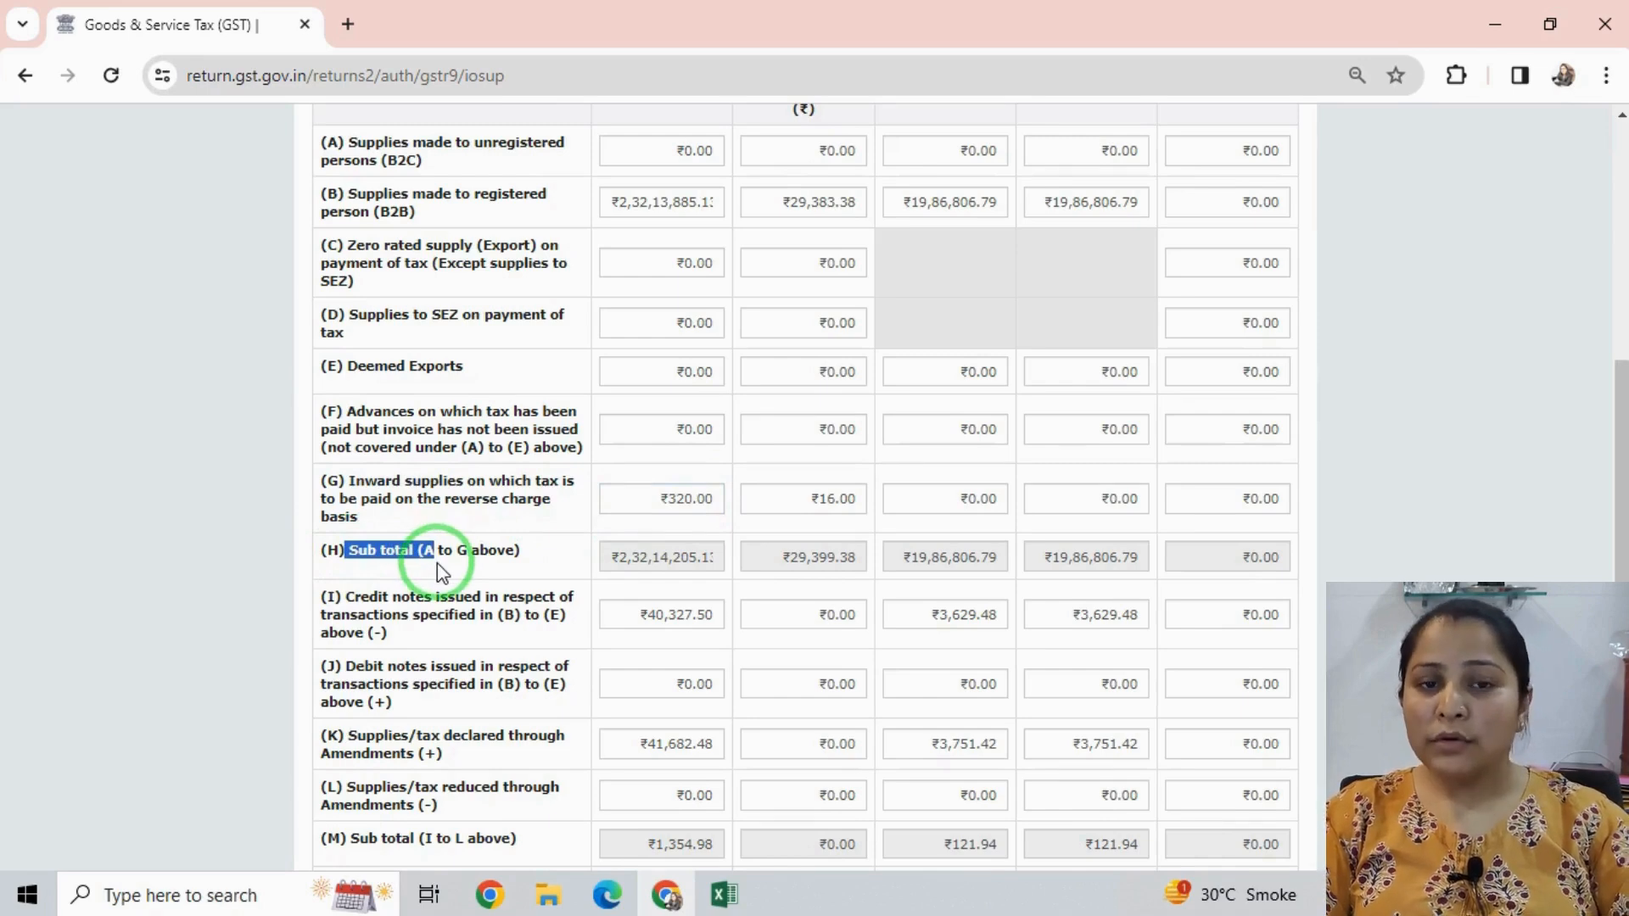
Review table 4 rows I to M, covering credit notes, debit notes, amendments and their sub total
scroll(436, 564, down, 2)
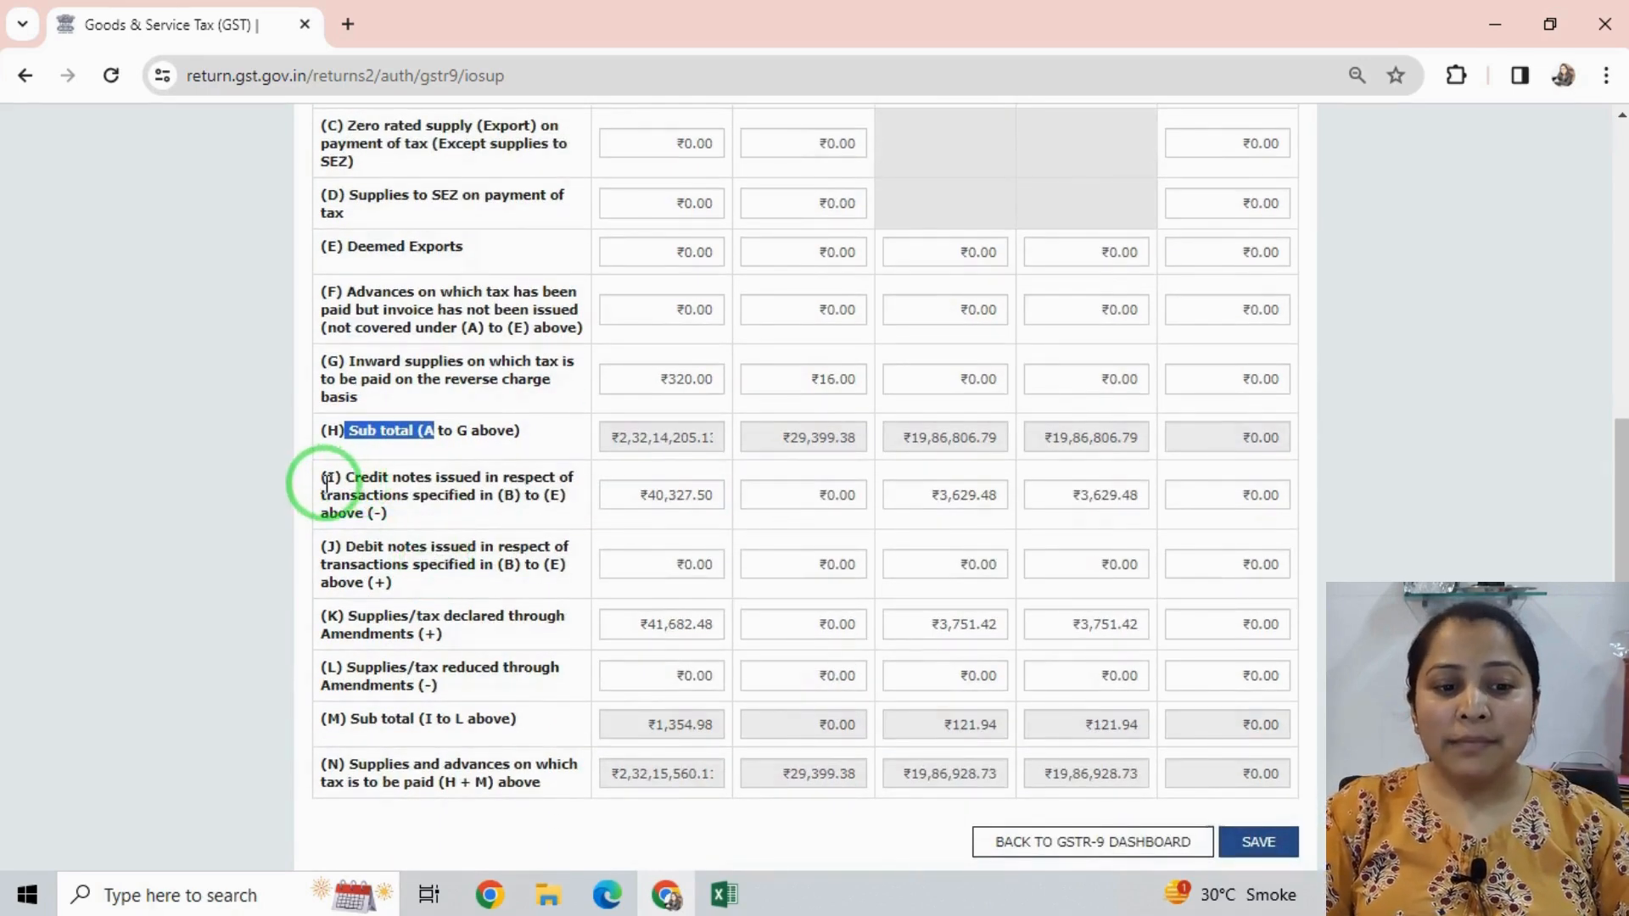
drag(320, 478, 338, 478)
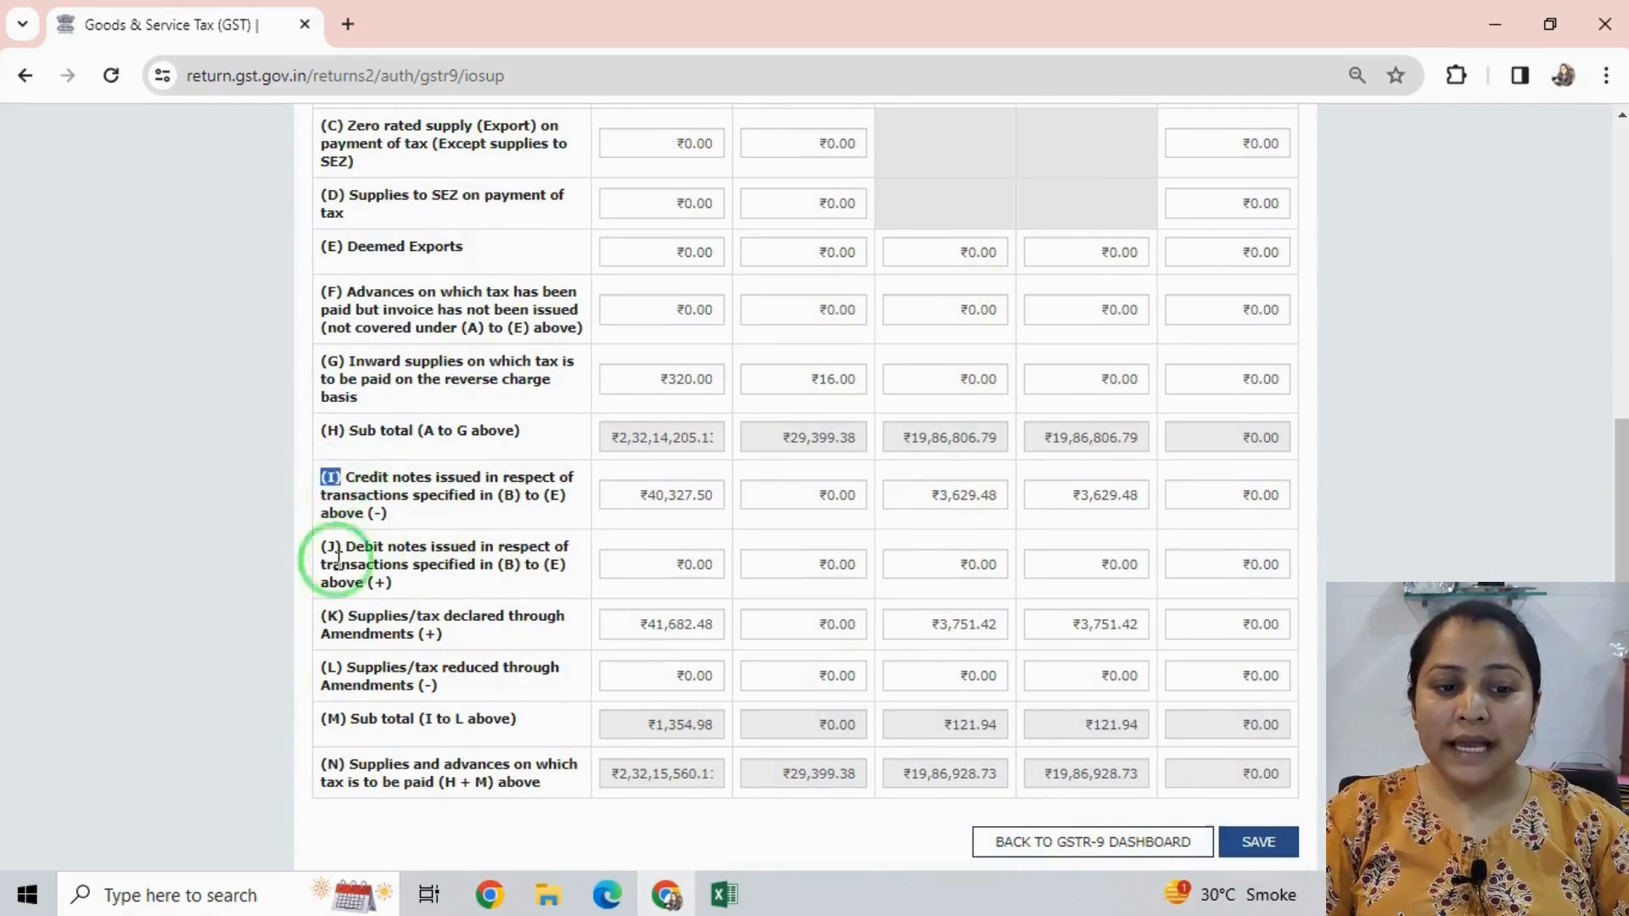
drag(322, 719, 362, 717)
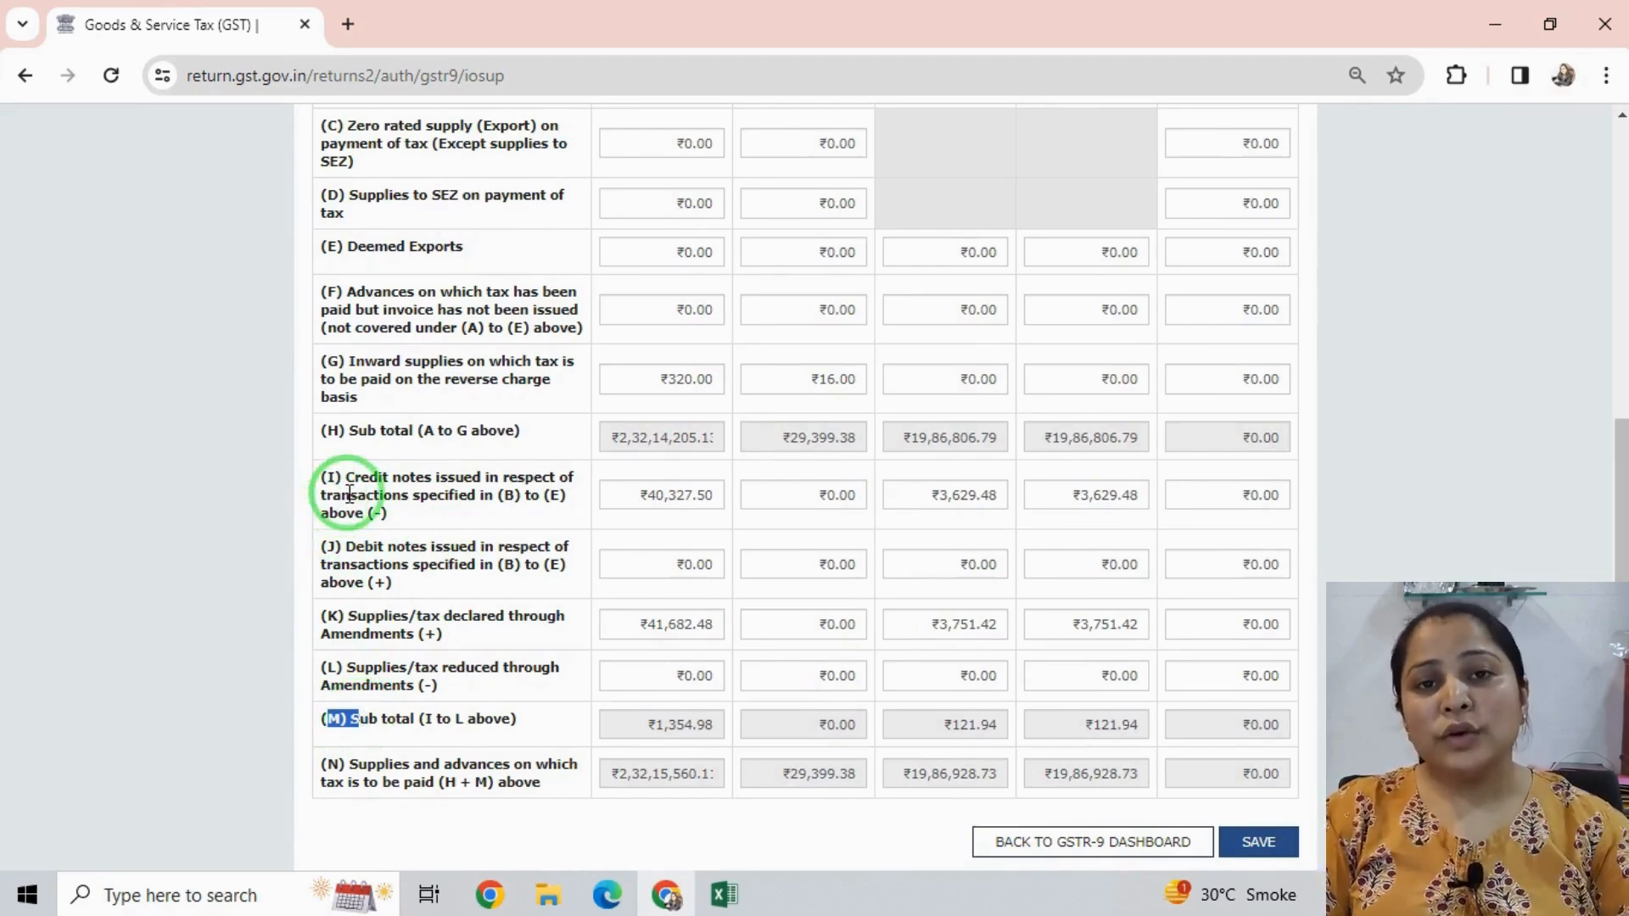
drag(347, 480, 717, 507)
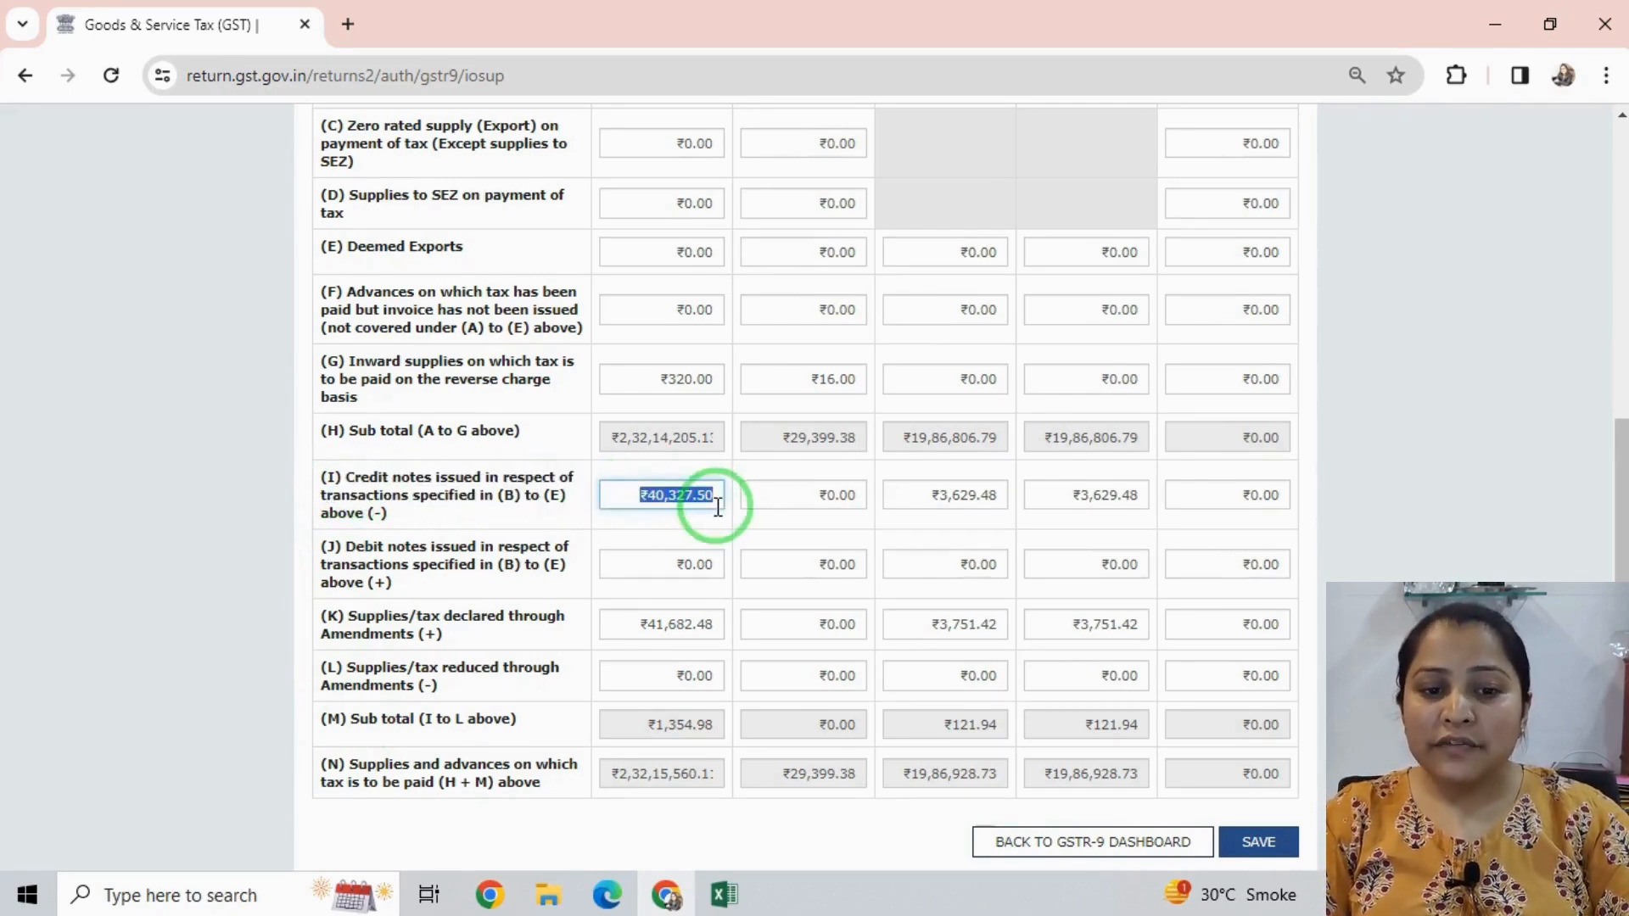
click(357, 556)
drag(357, 556, 386, 554)
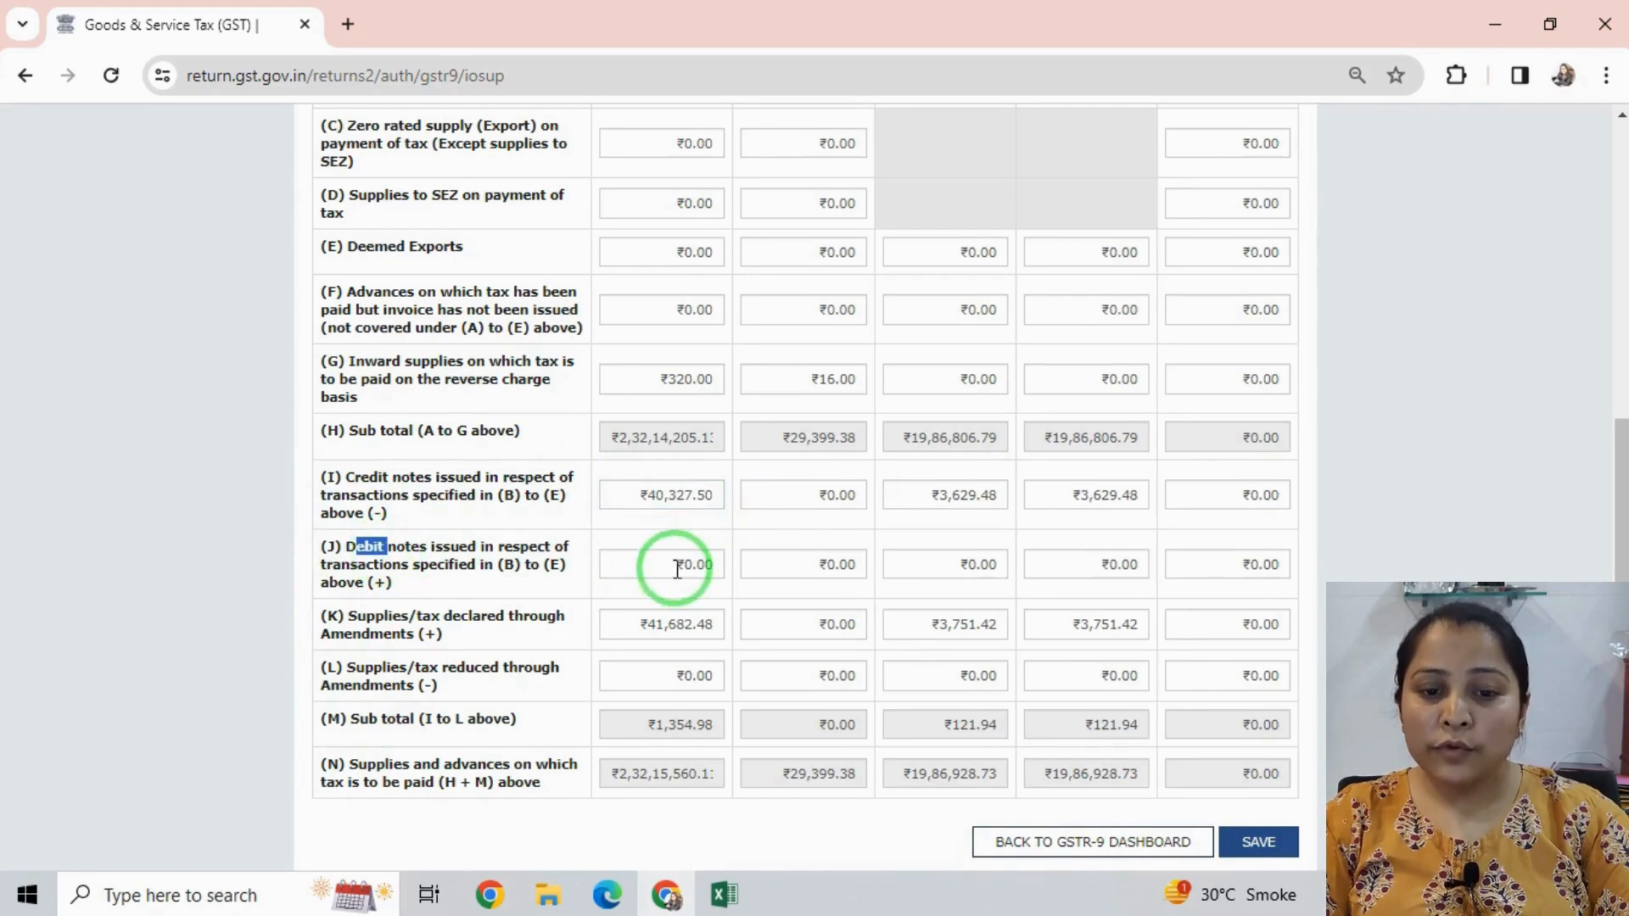
drag(361, 635, 365, 670)
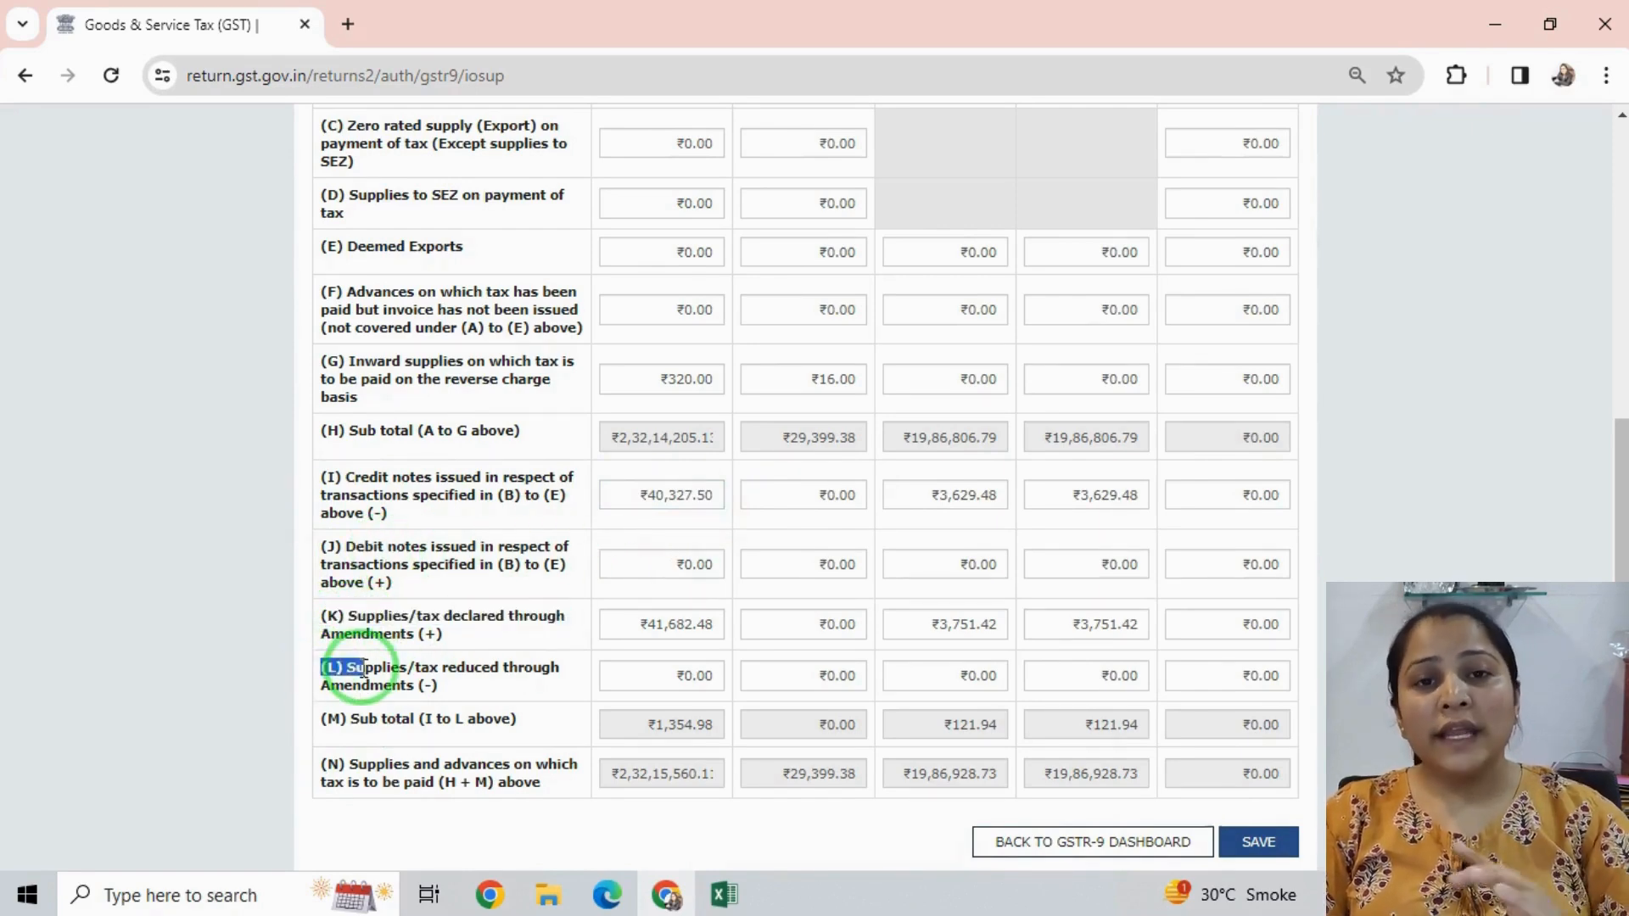
double_click(429, 622)
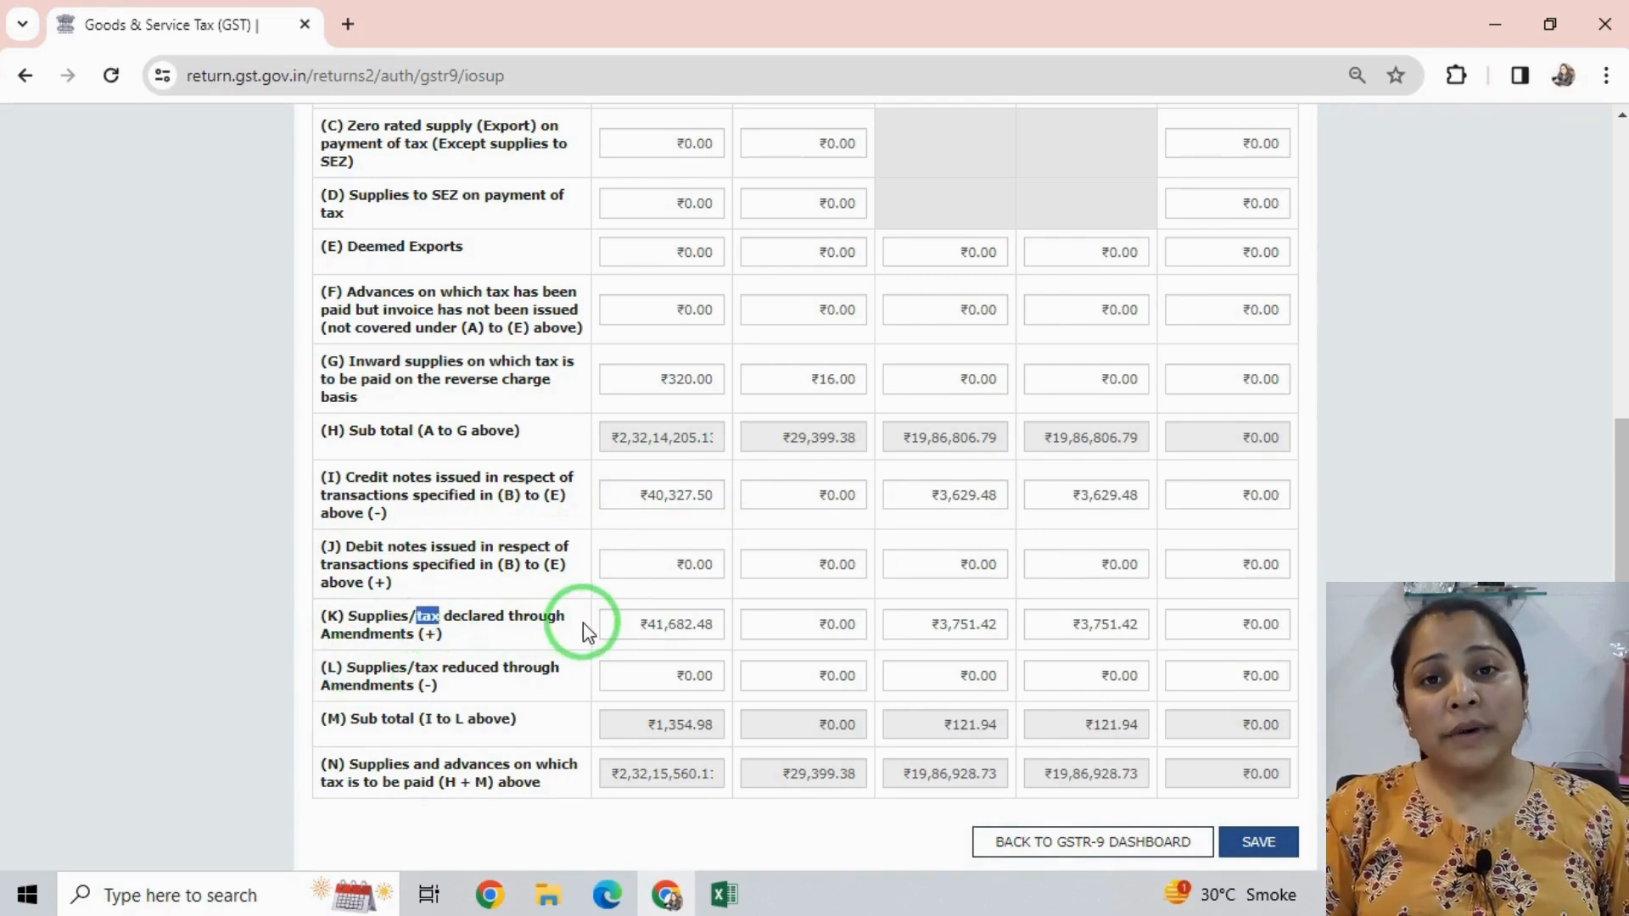
Review the amounts in table 4 rows K and L, covering supplies and tax declared or reduced through amendments
drag(641, 626, 692, 629)
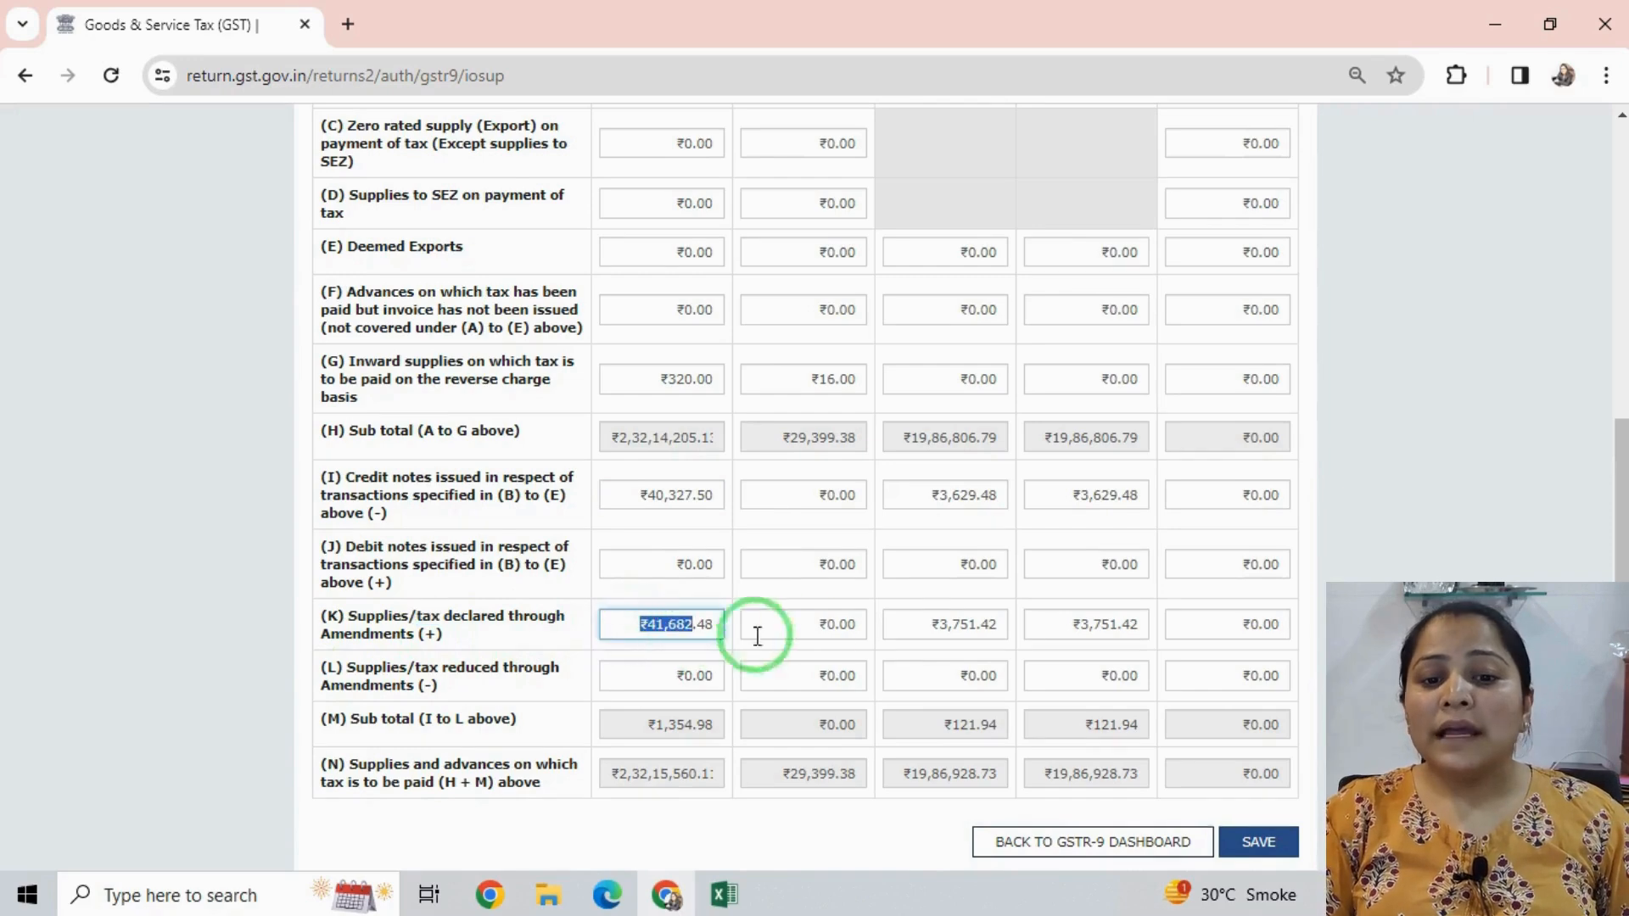
drag(959, 629, 1031, 629)
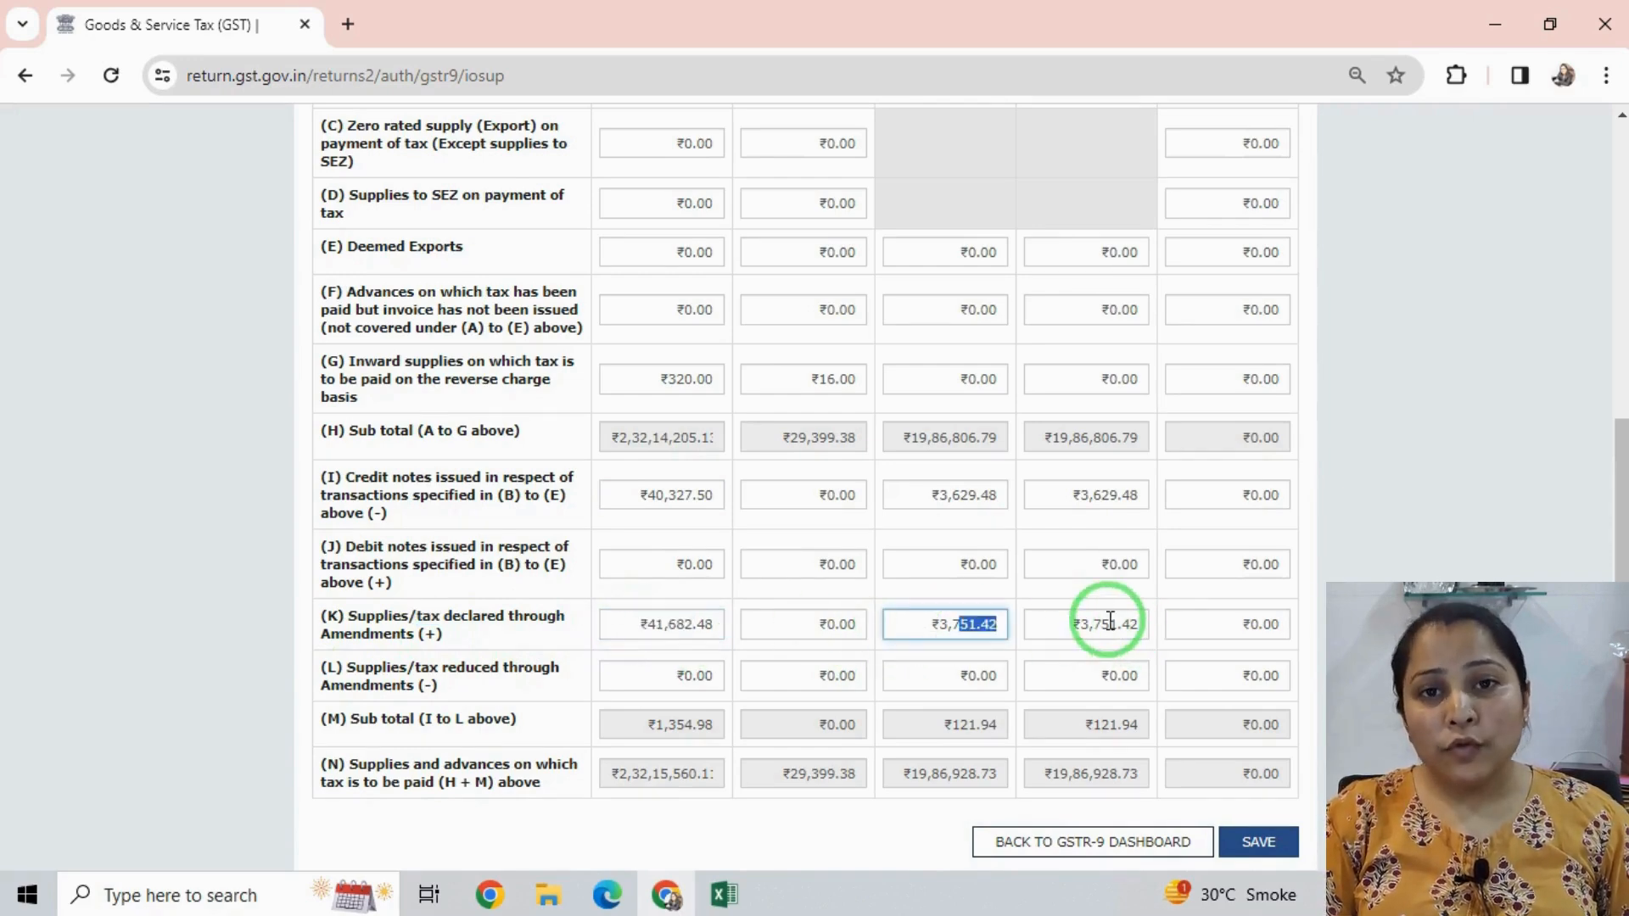
click(674, 684)
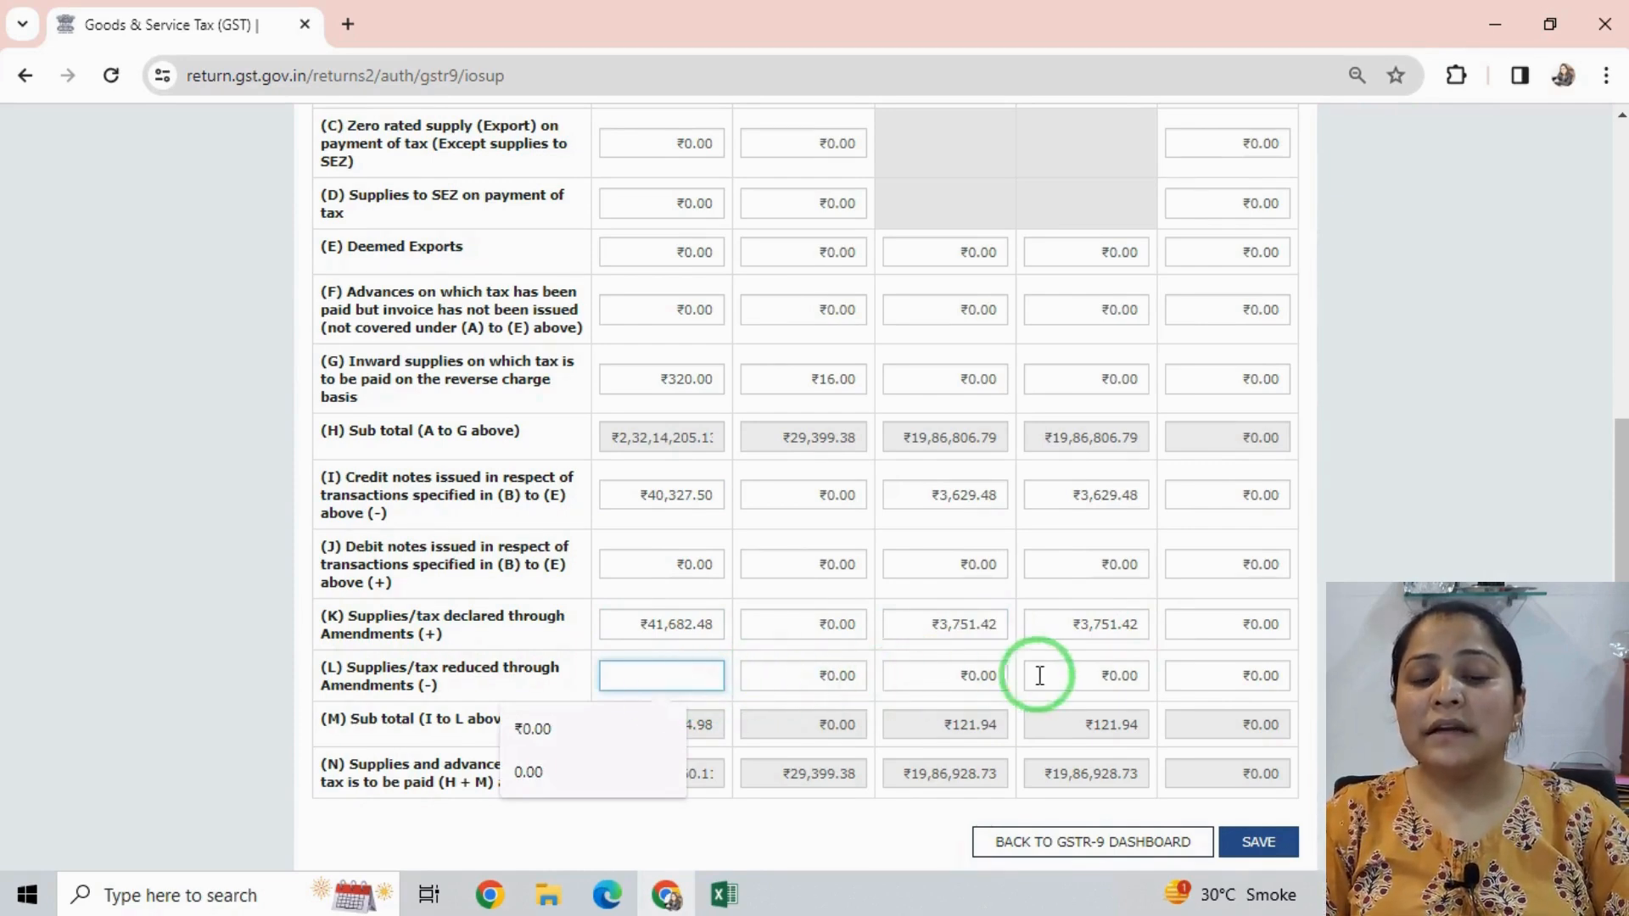
click(839, 677)
click(945, 670)
click(1088, 672)
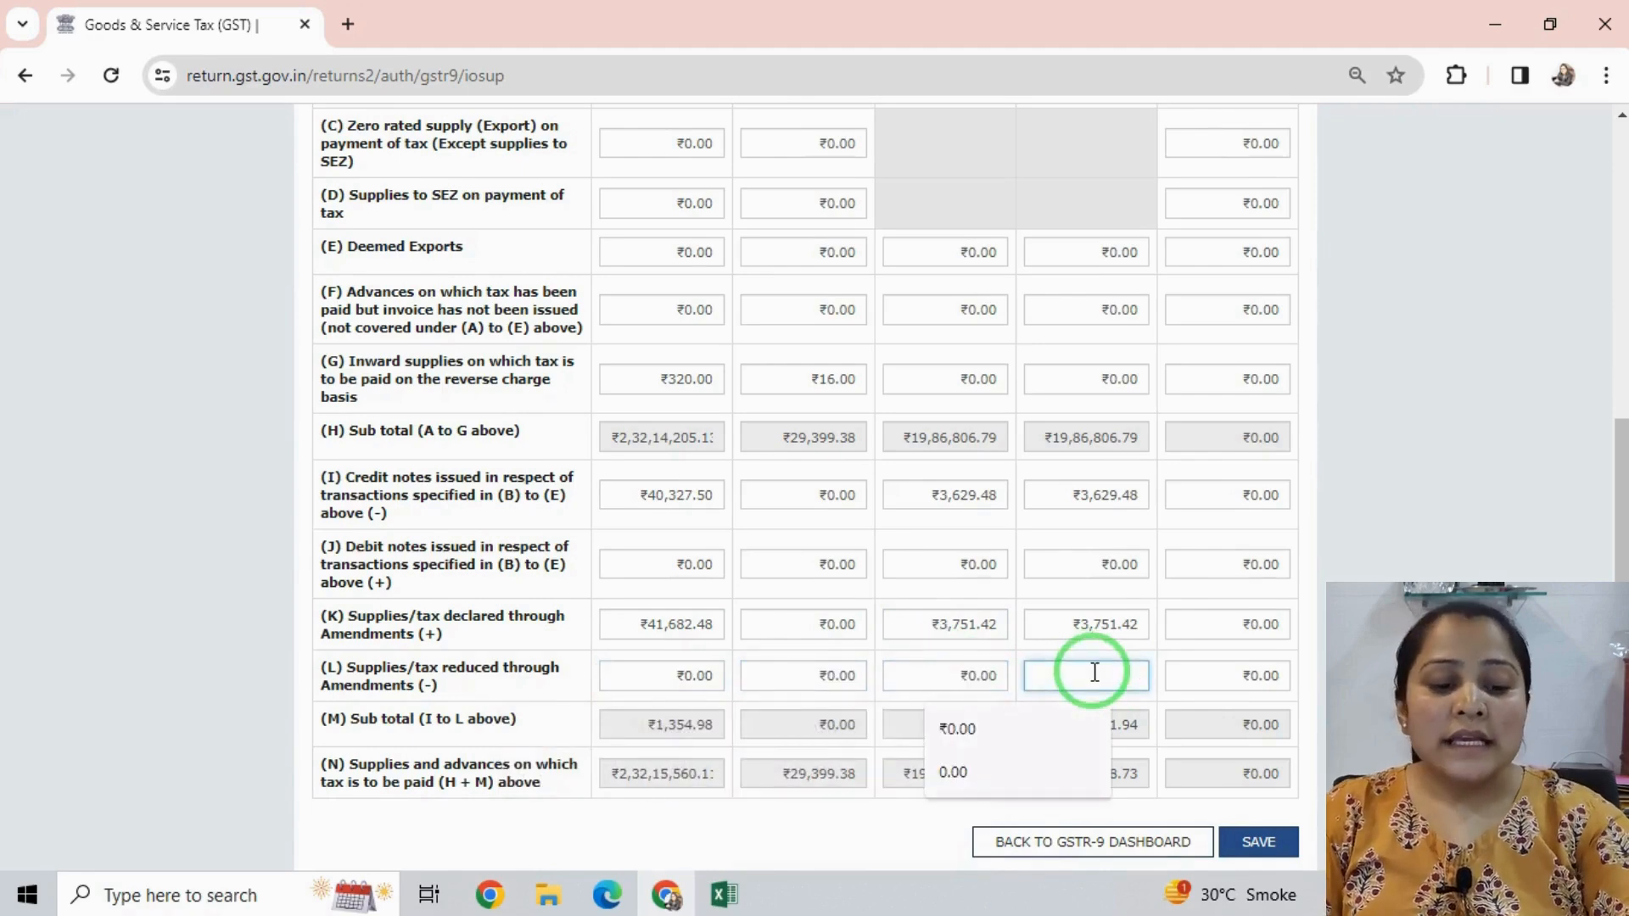
click(662, 675)
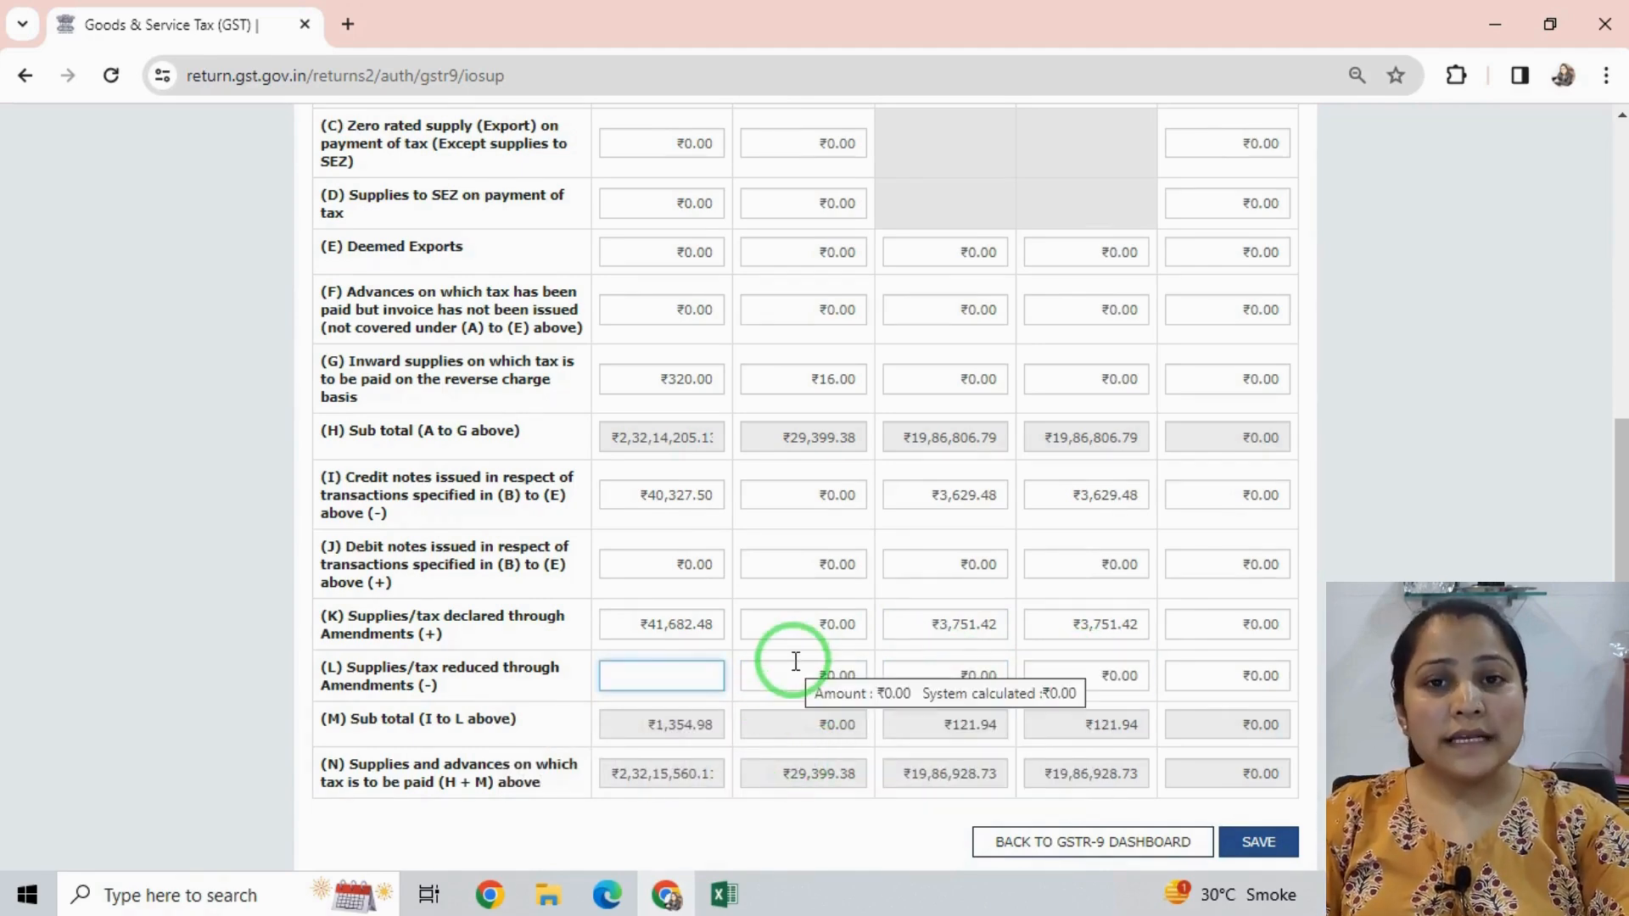
Switch to the blank Excel workbook and enter Amend in E5 and Liability in E6
key(alt+Tab)
click(429, 354)
text(Amend)
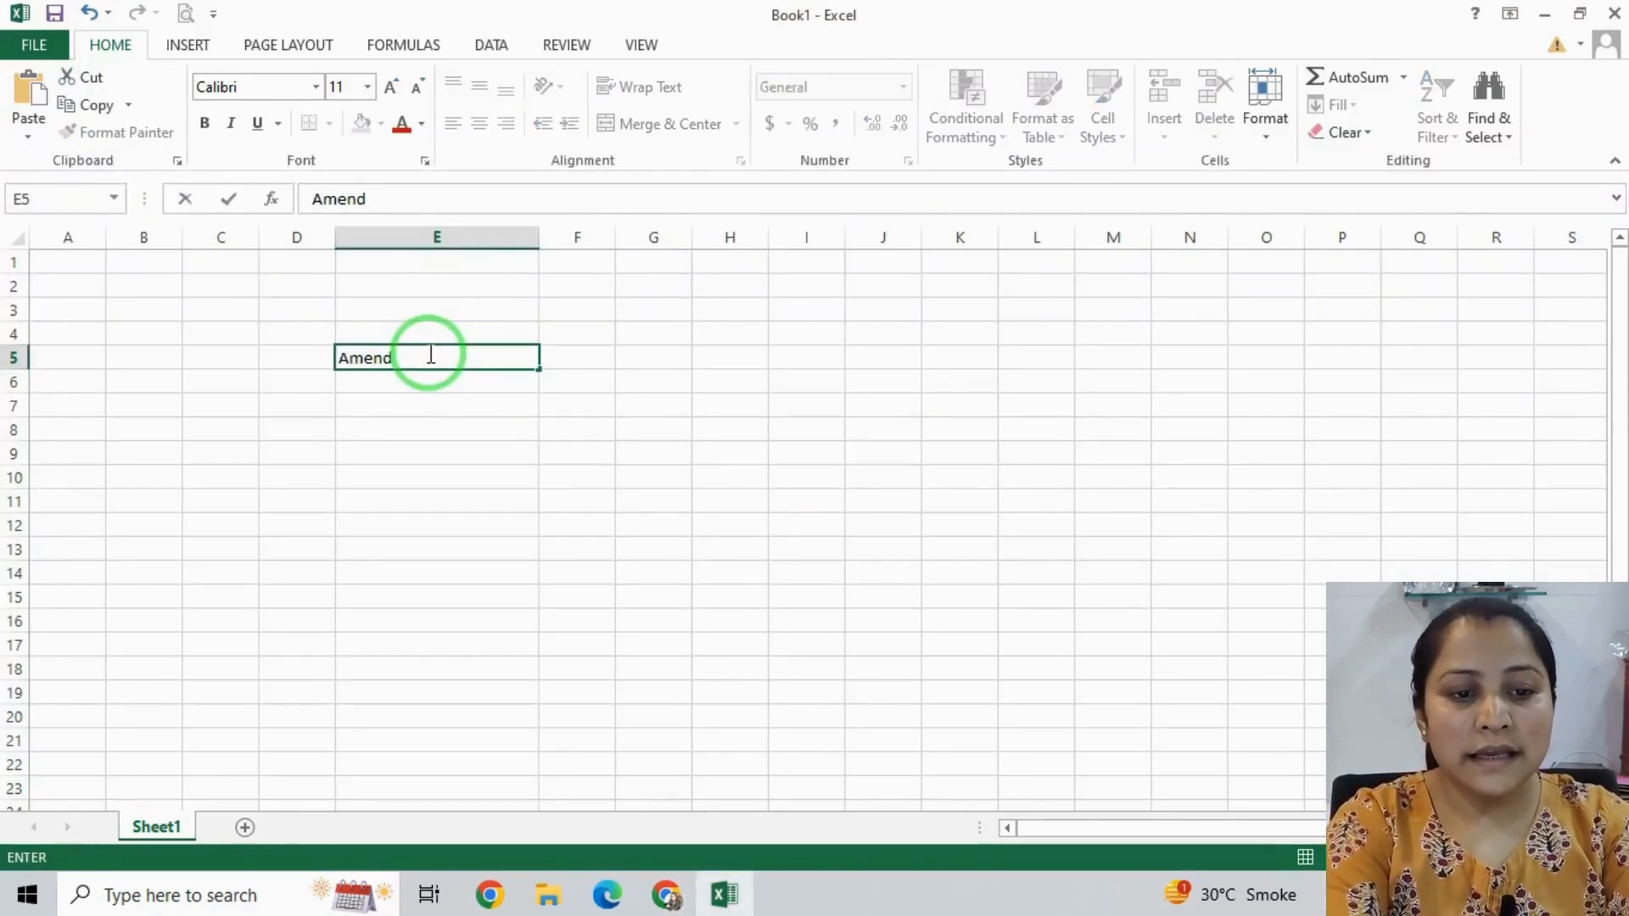
key(Return)
click(429, 355)
key(Return)
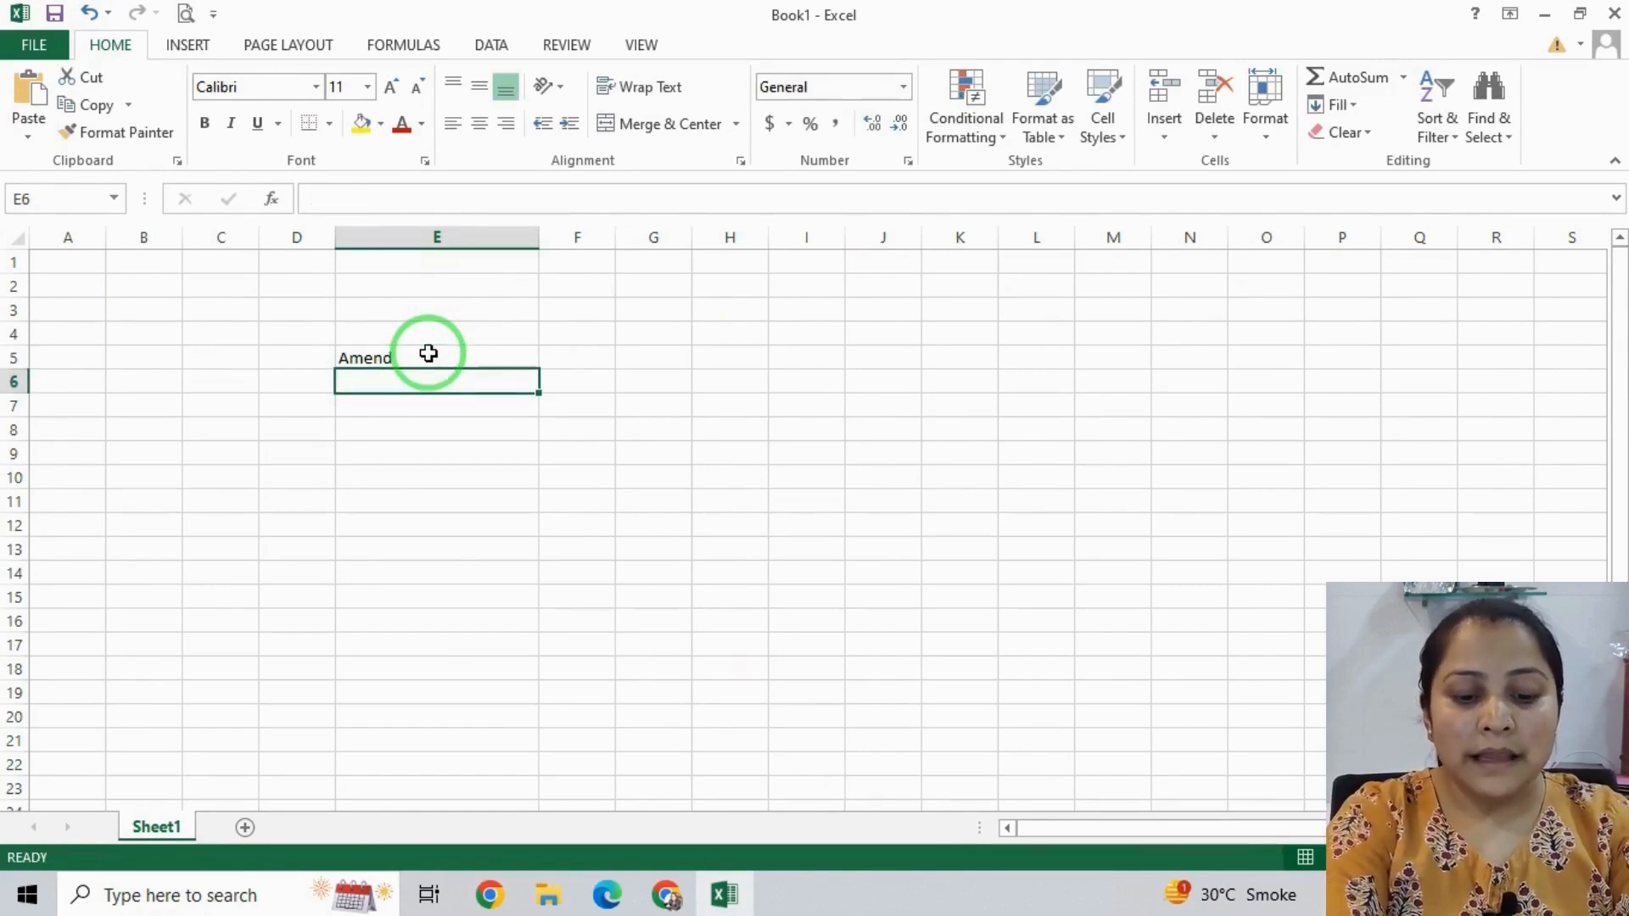
text(Liability)
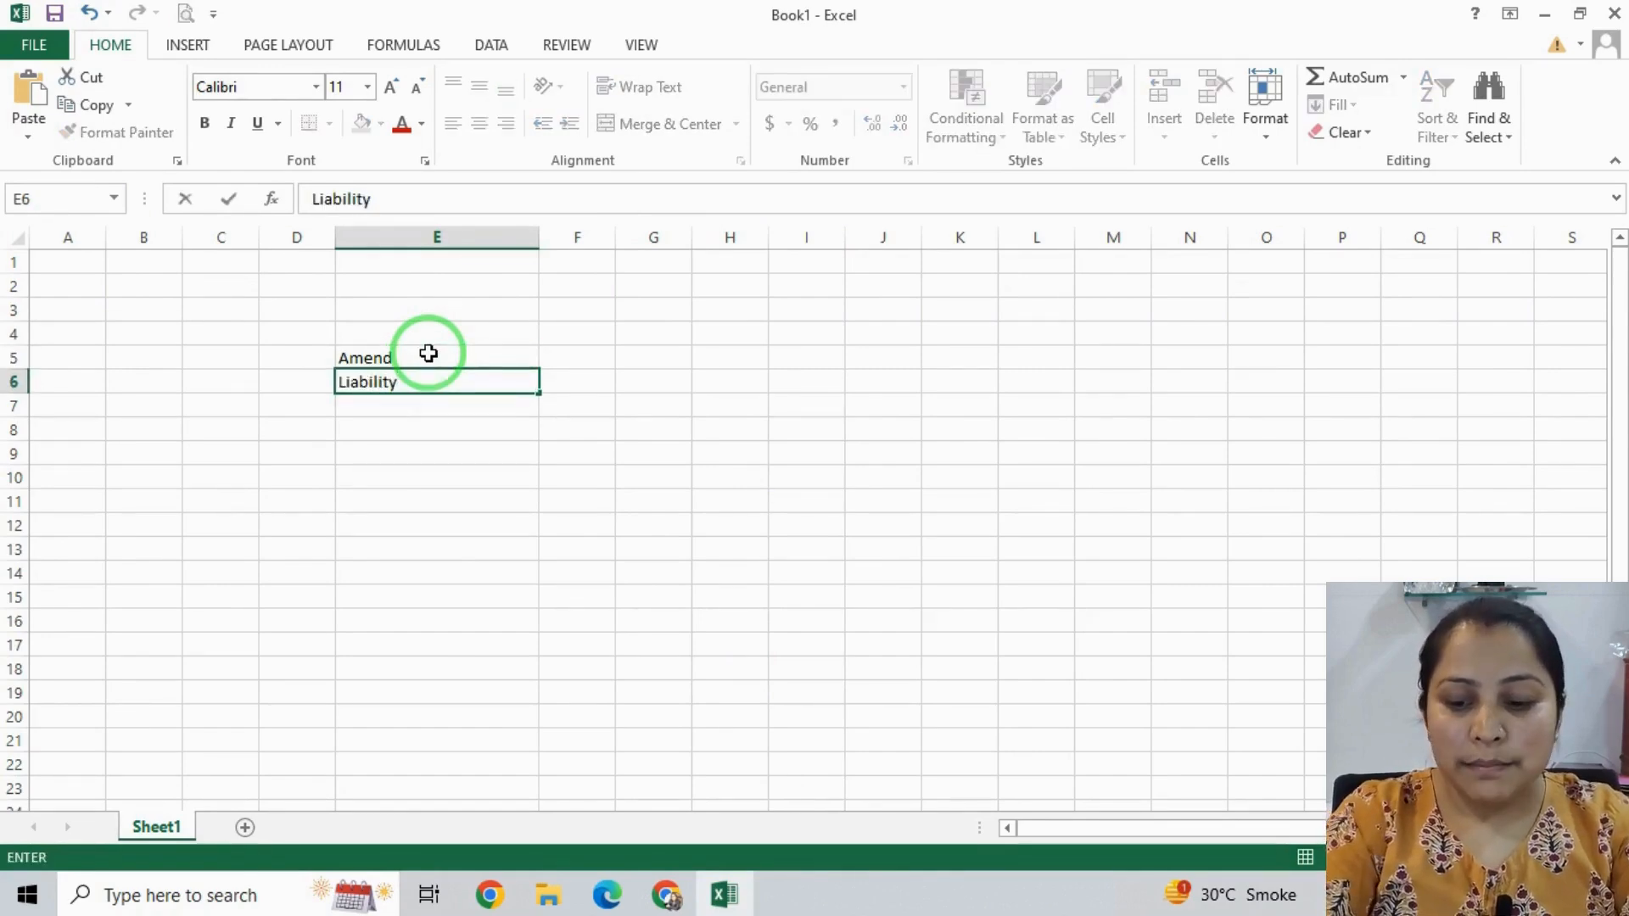
Enter a + sign in F6 beside the Liability label
key(Tab)
text(+)
key(Down)
key(Left)
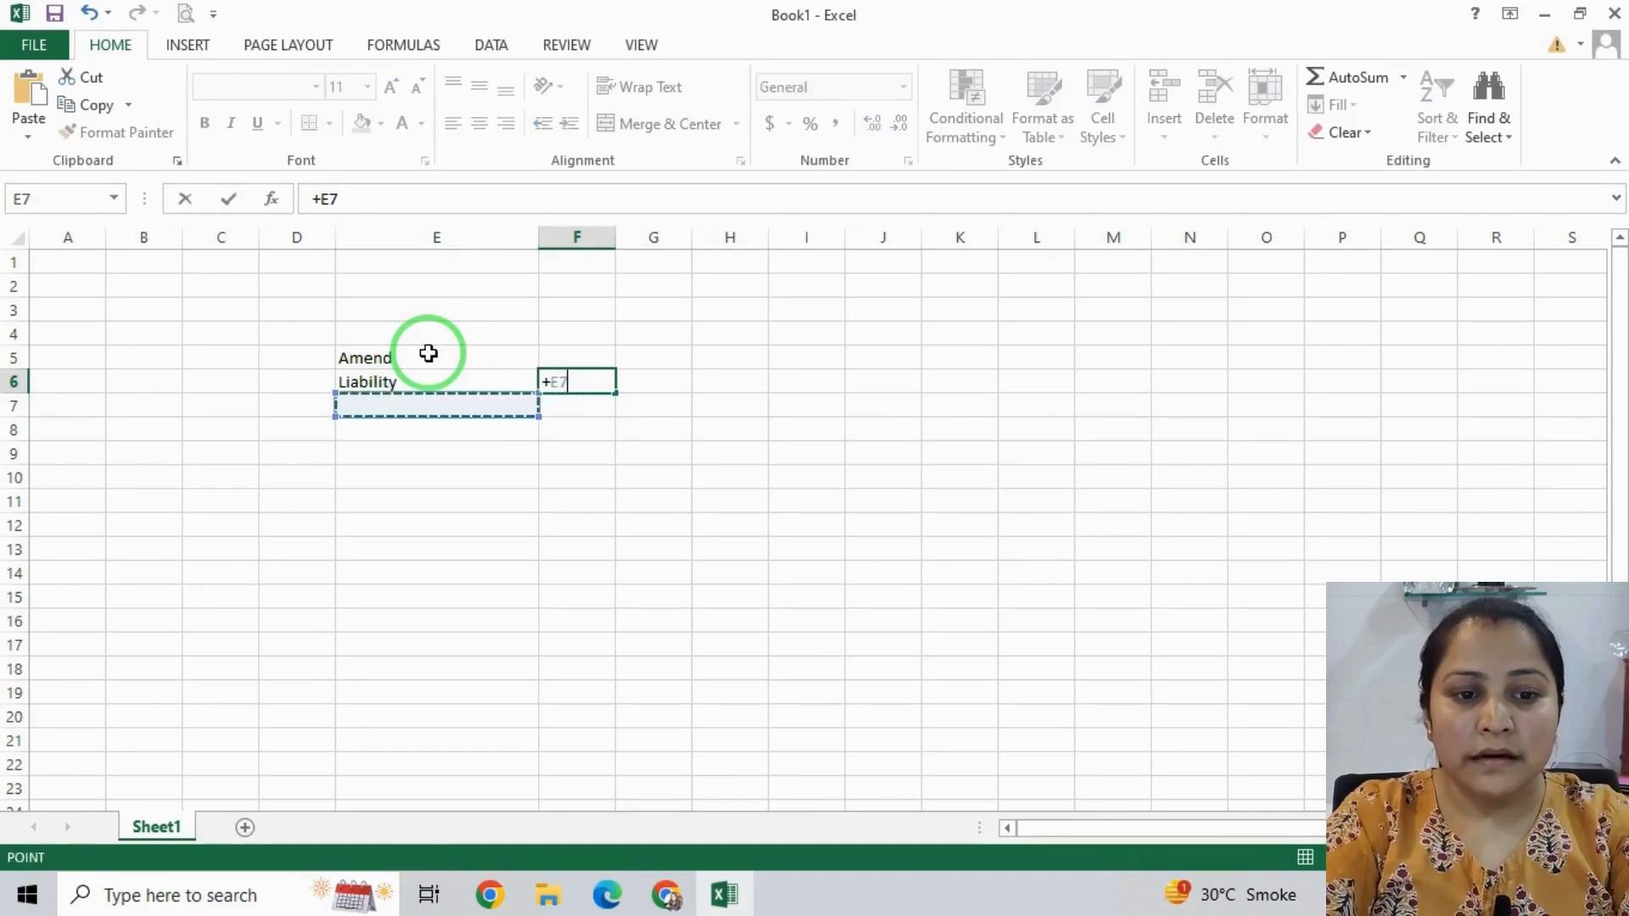
key(BackSpace)
key(BackSpace)
key(Return)
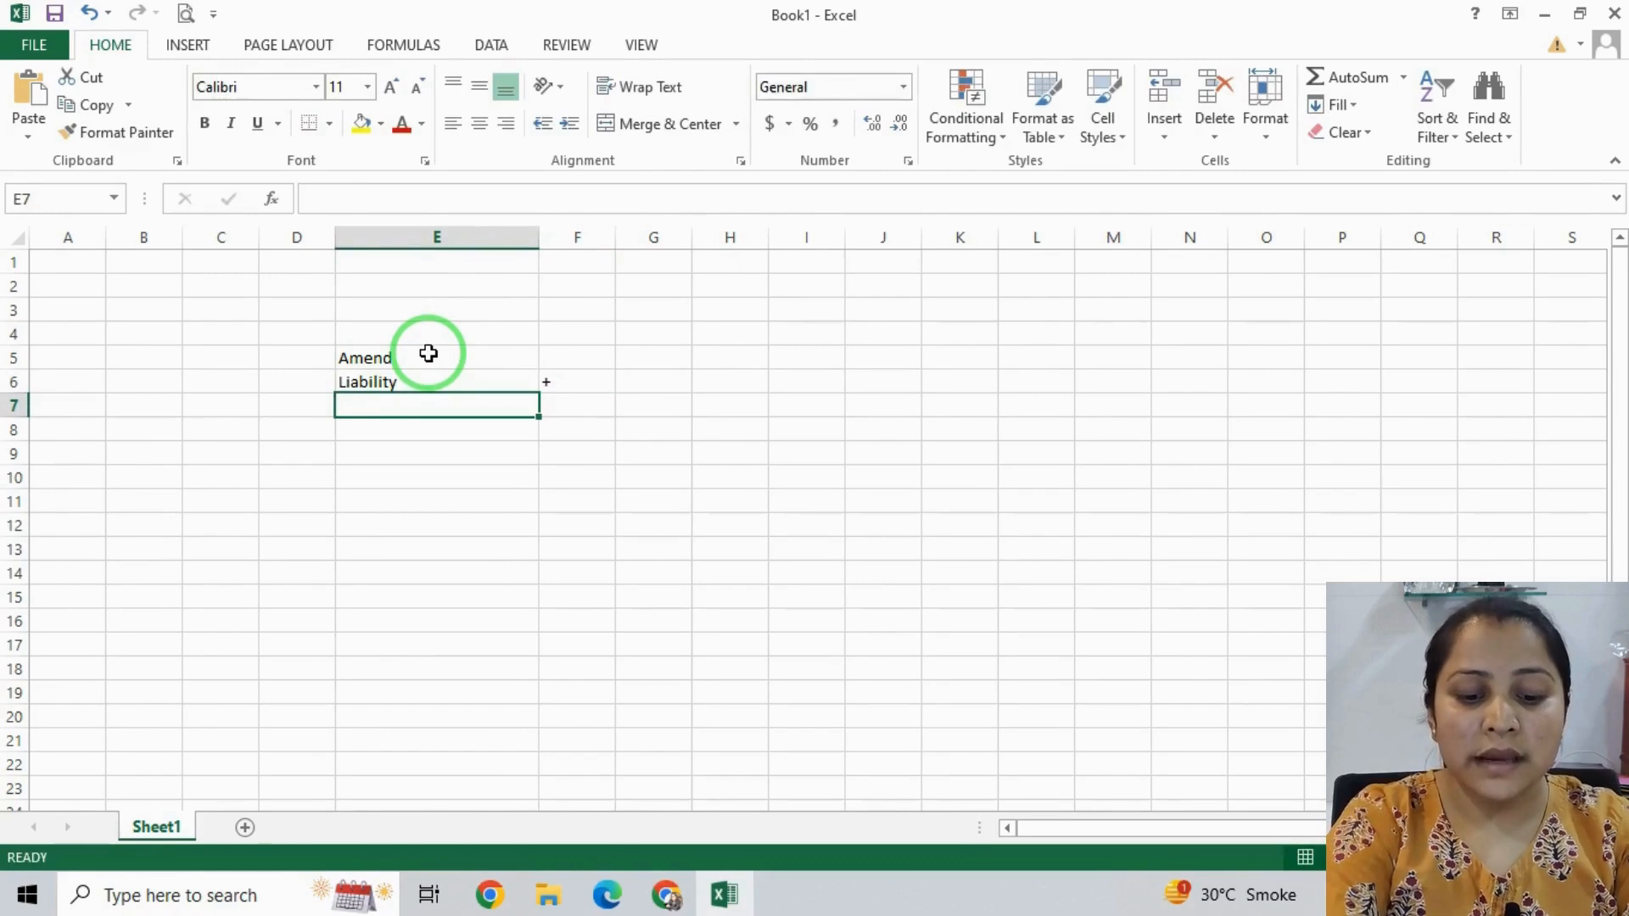
Add a second Liability label in E7 with a - sign in F7
text(Liability)
key(Tab)
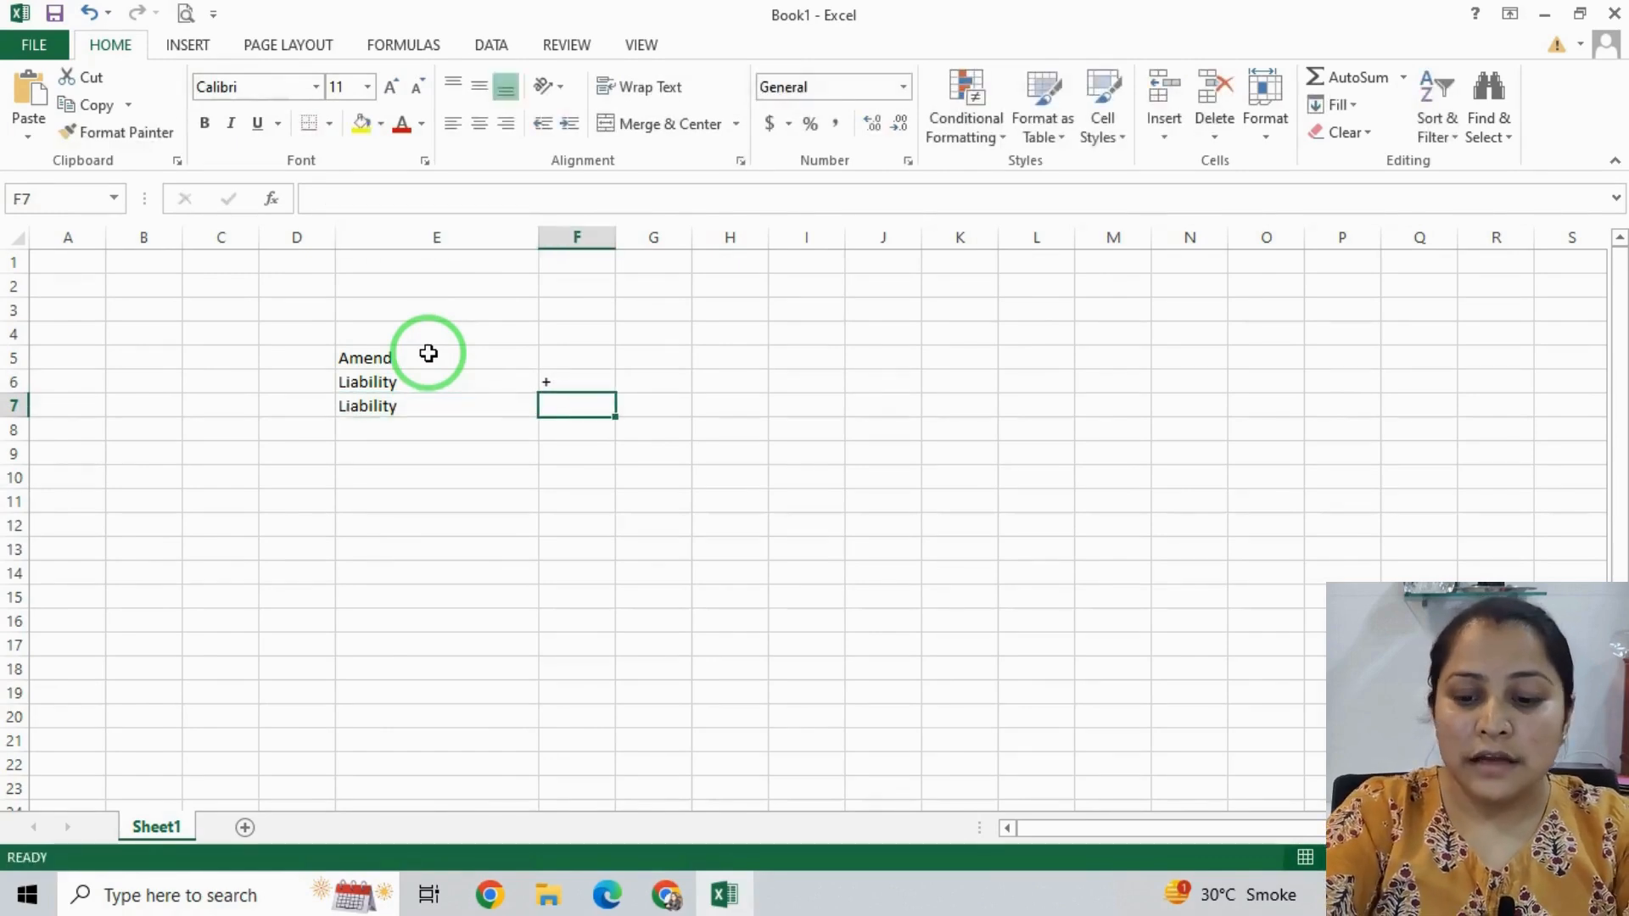
text(-)
key(Tab)
Enter a taxable value of 100000 in G6 for the liability increase row
key(Up)
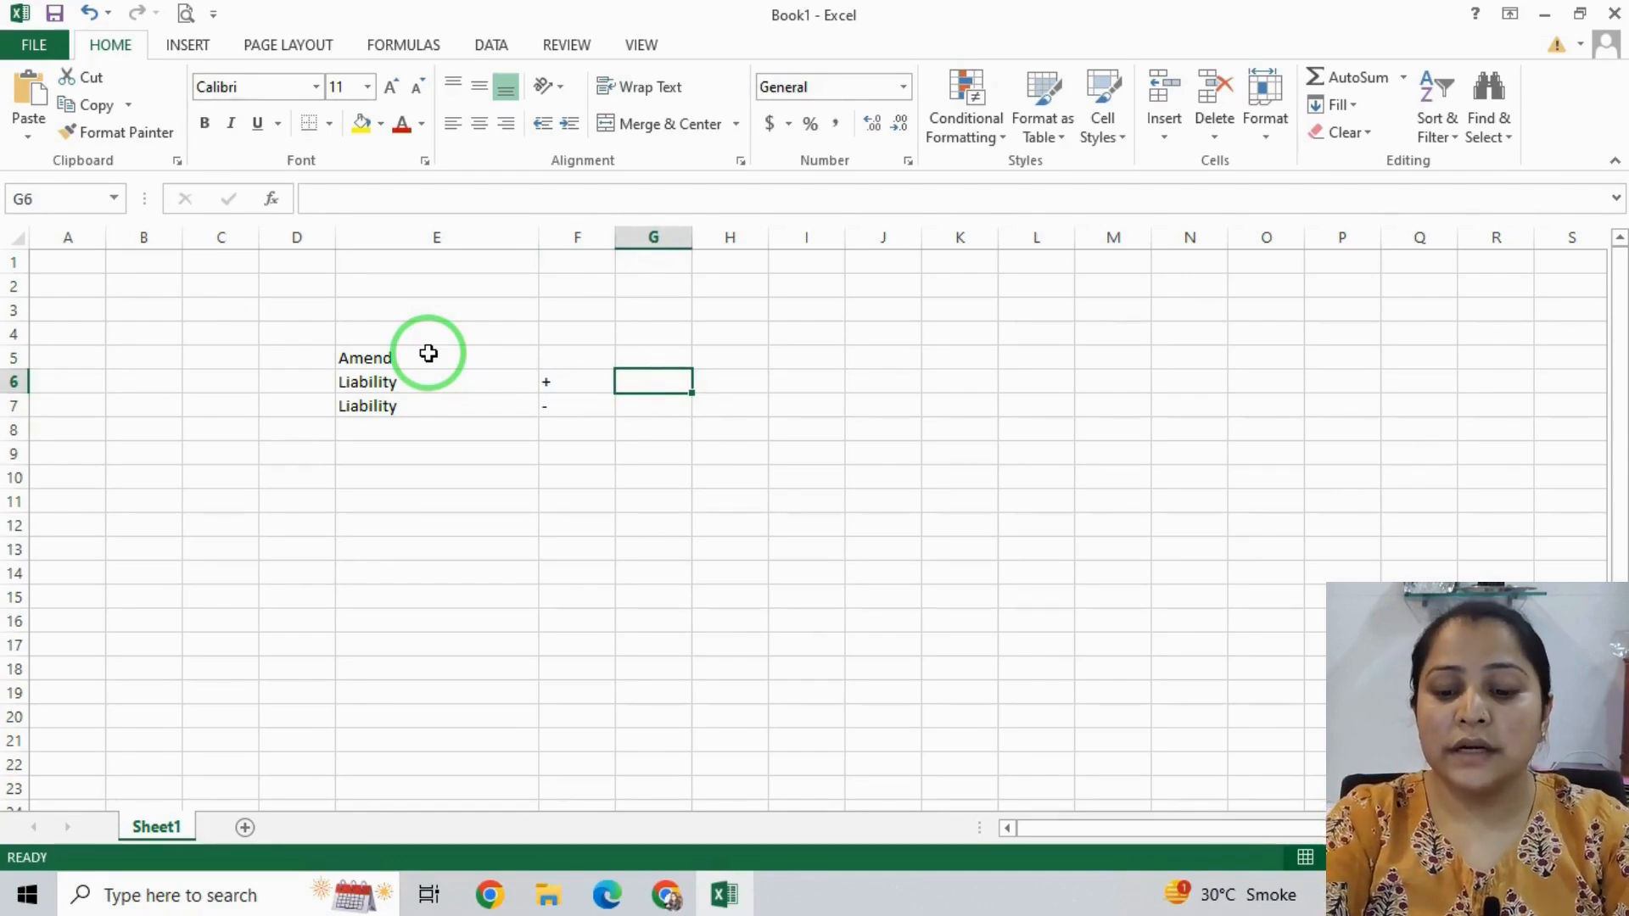
text(1)
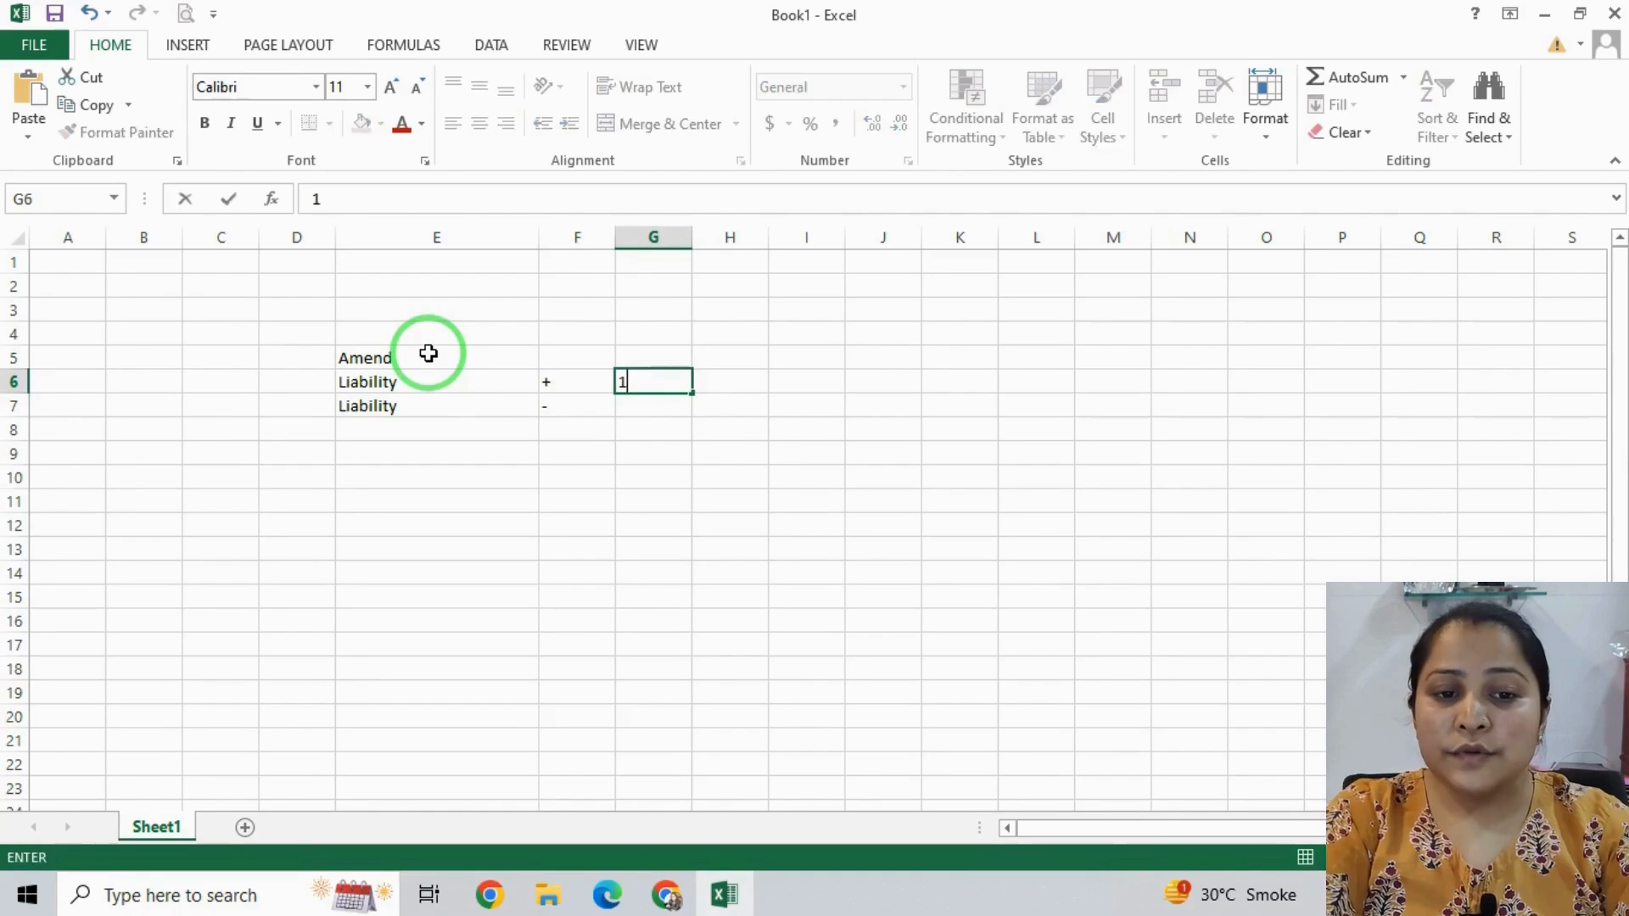
text(0000)
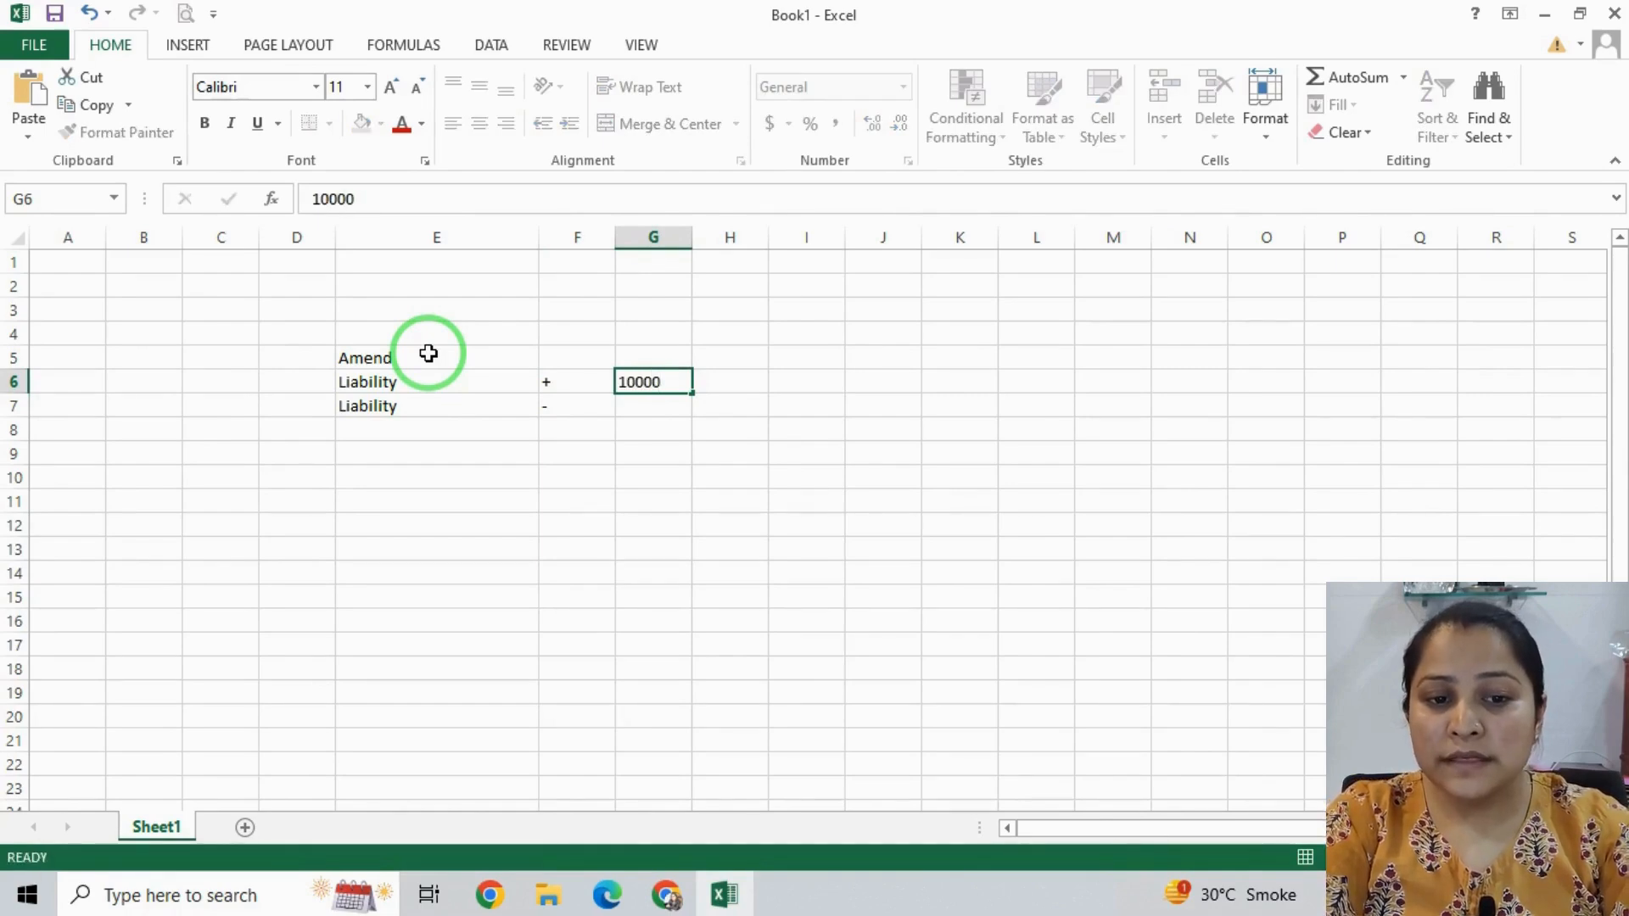
key(Tab)
key(Left)
key(F2)
text(0)
key(Tab)
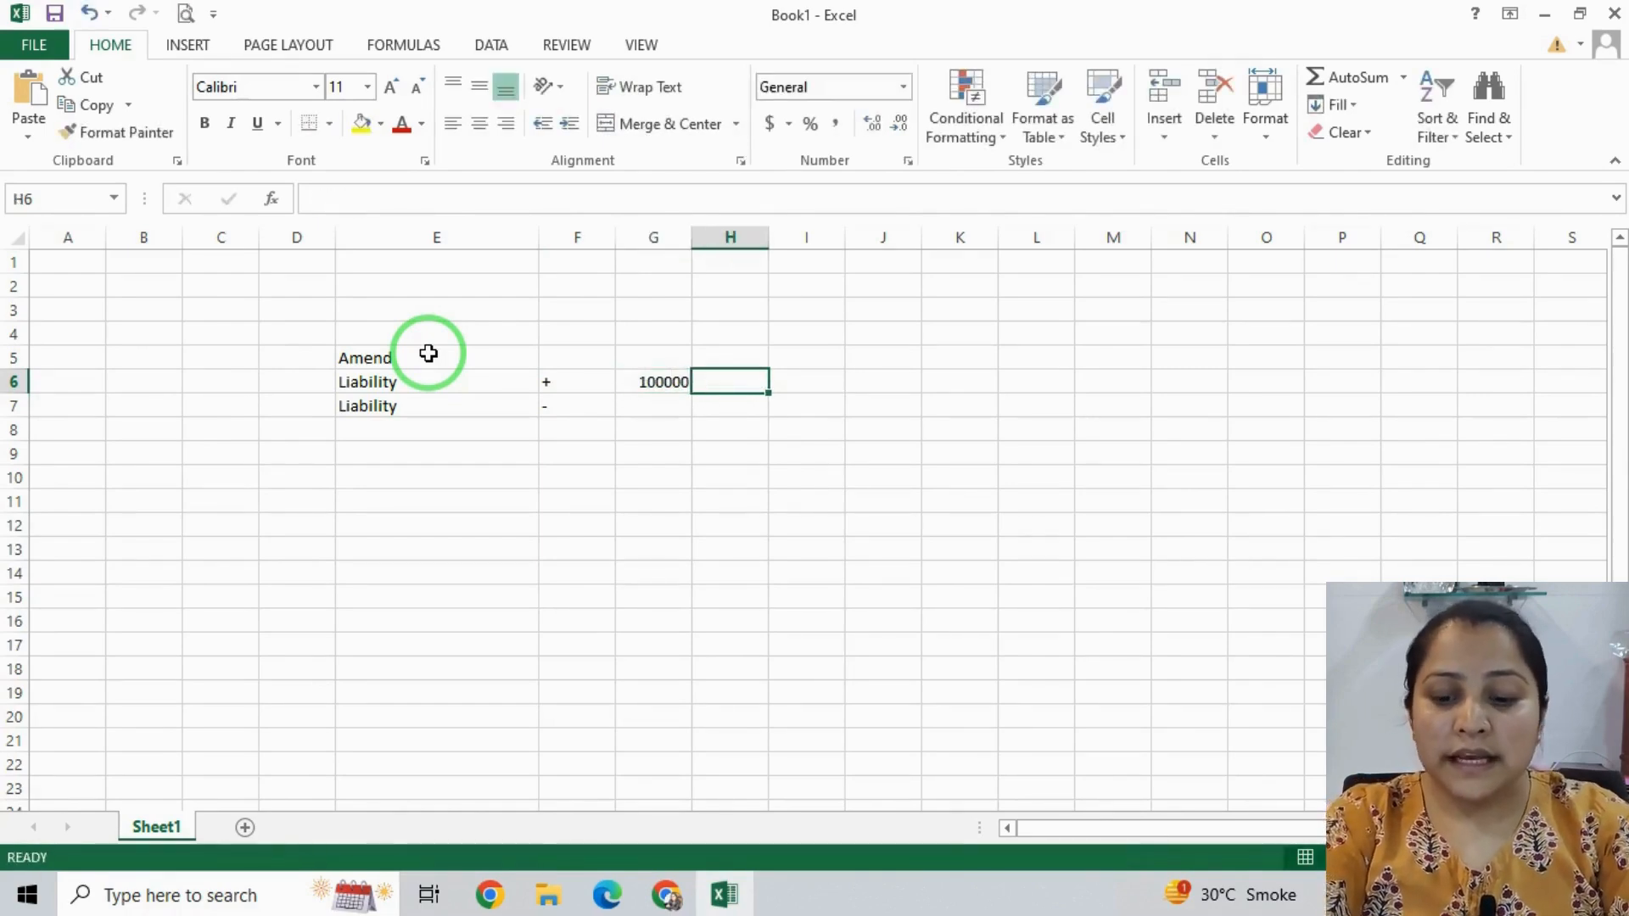
Calculate 5% tax on the taxable value in H6 with the formula +G6*5%
text(@5)
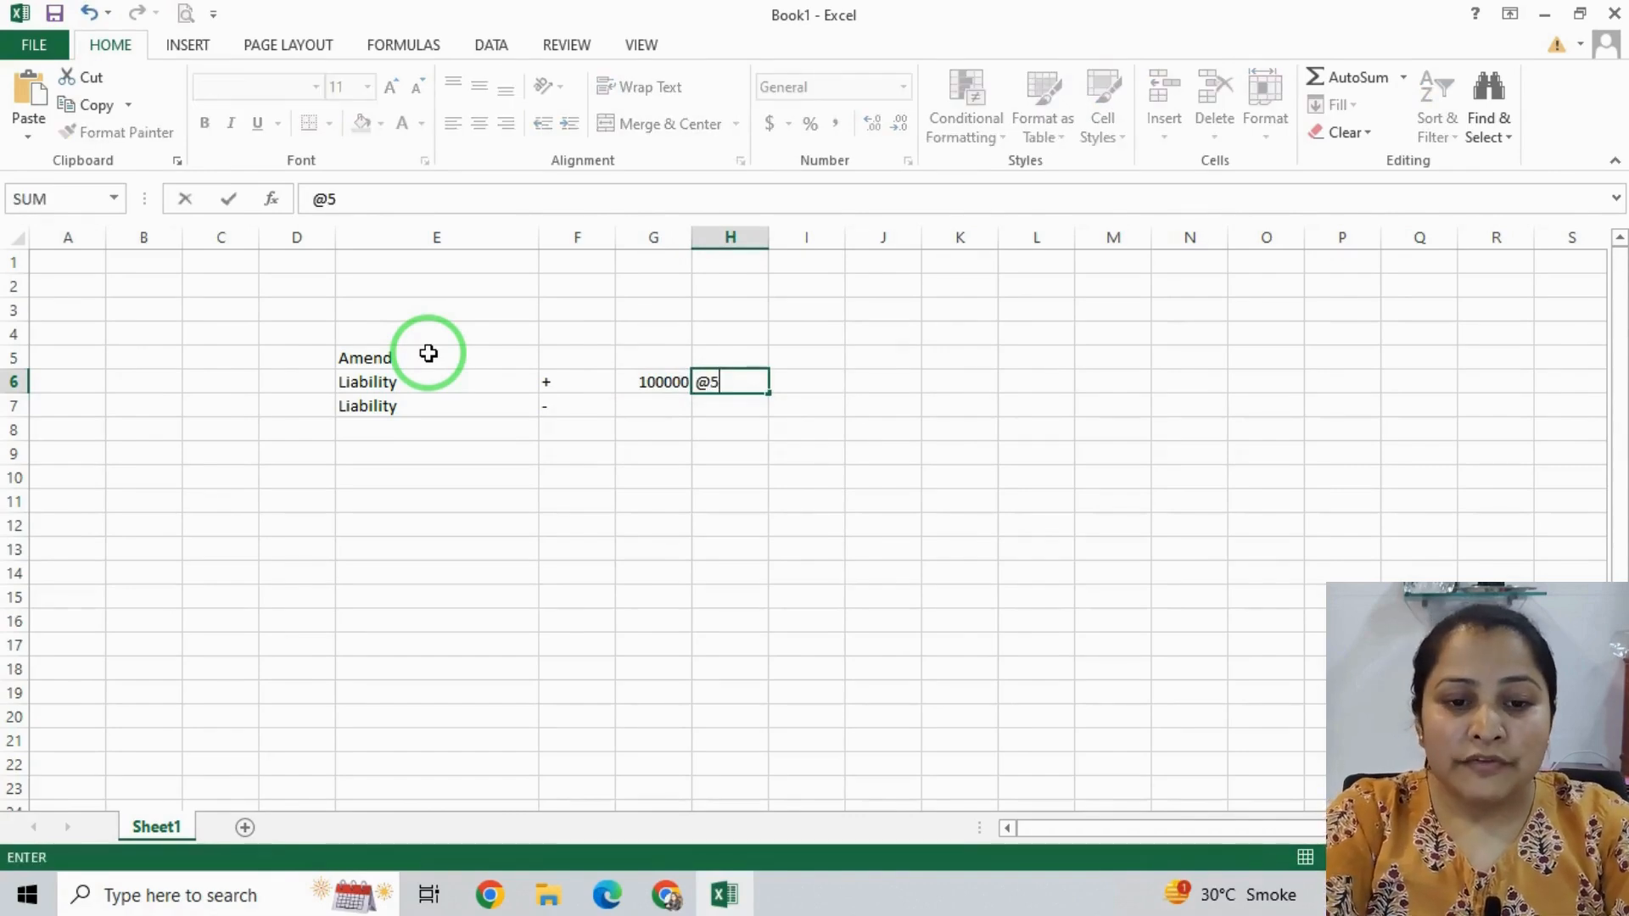
key(Return)
key(Return)
key(Escape)
text(+)
key(Left)
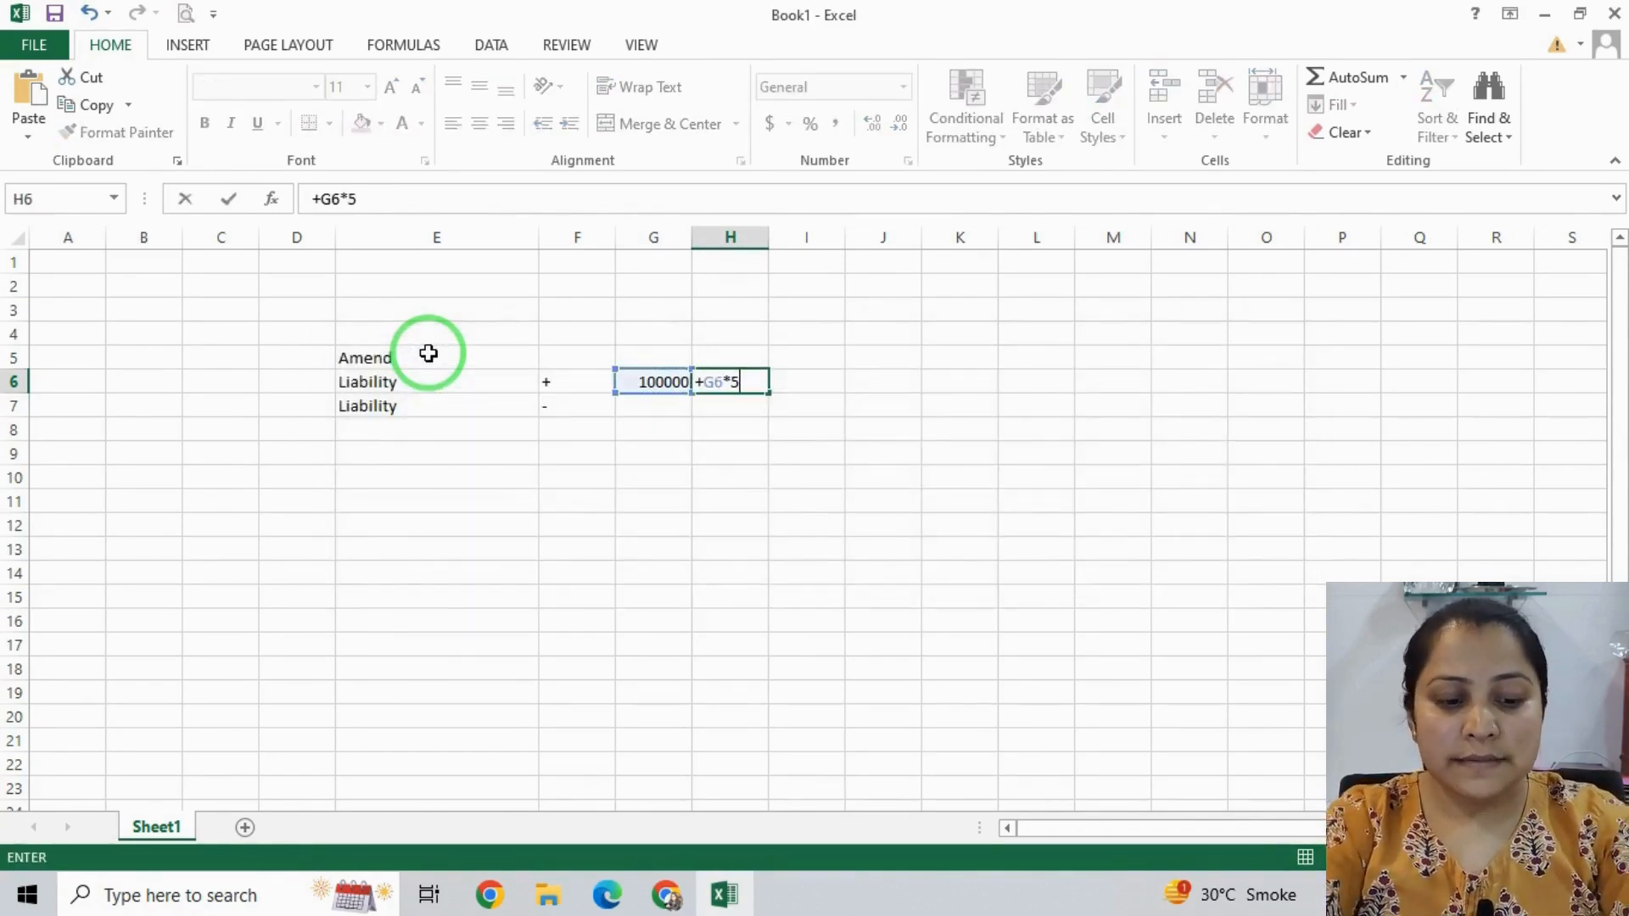
text(*5%)
key(Return)
key(Up)
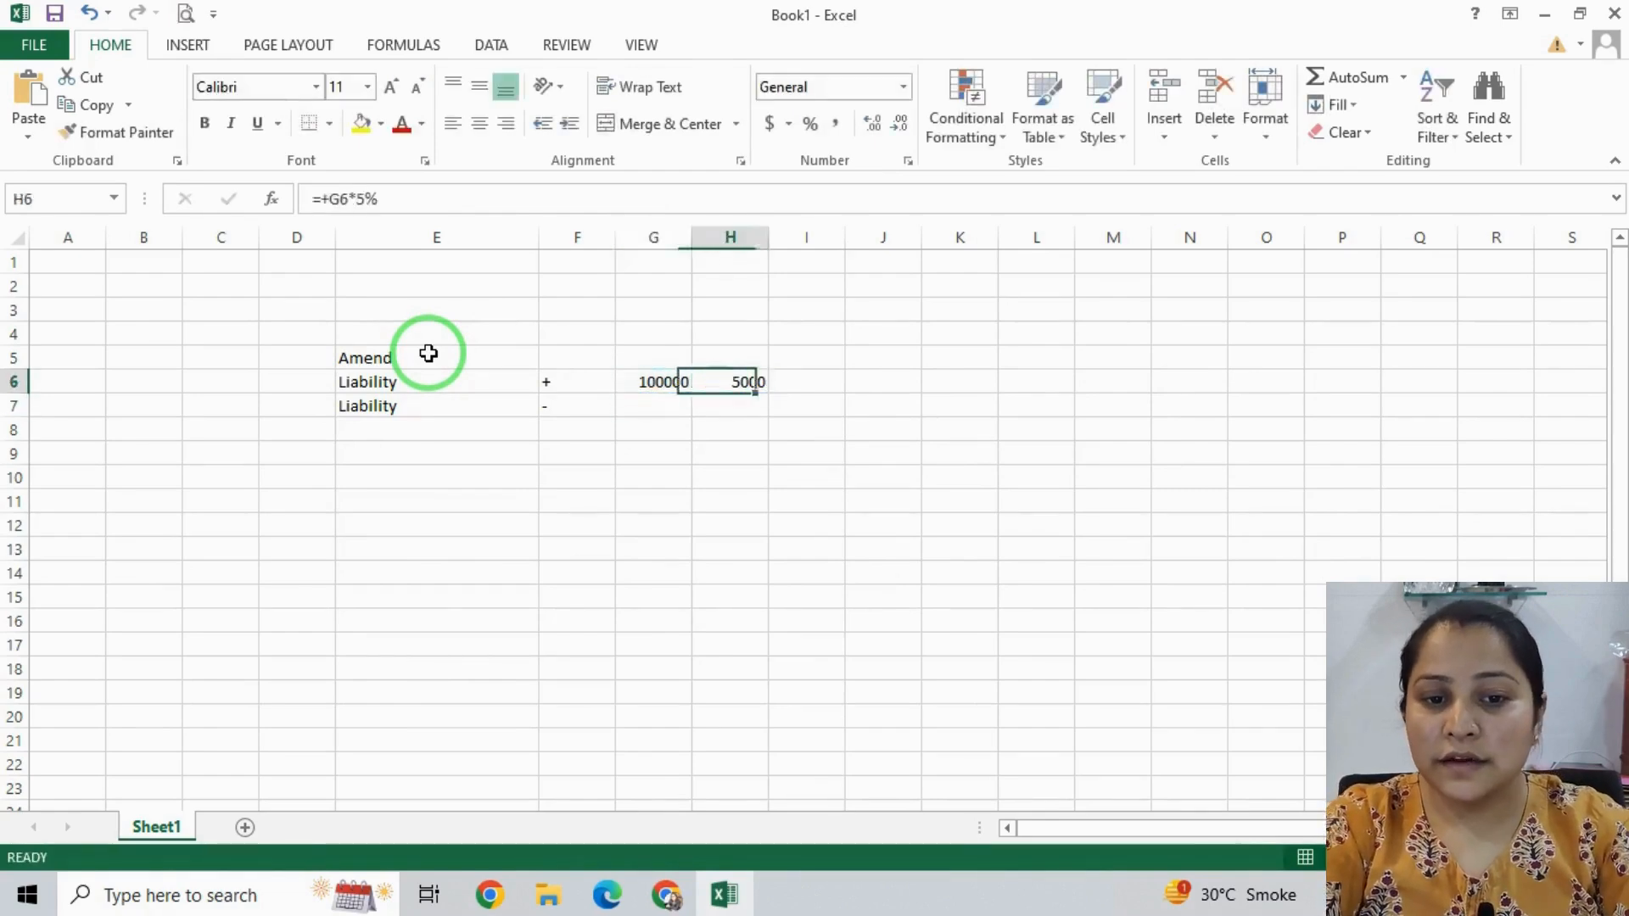
Total the taxable value and tax of row 6 in I6 with AutoSum
key(Right)
key(alt+equal)
key(Return)
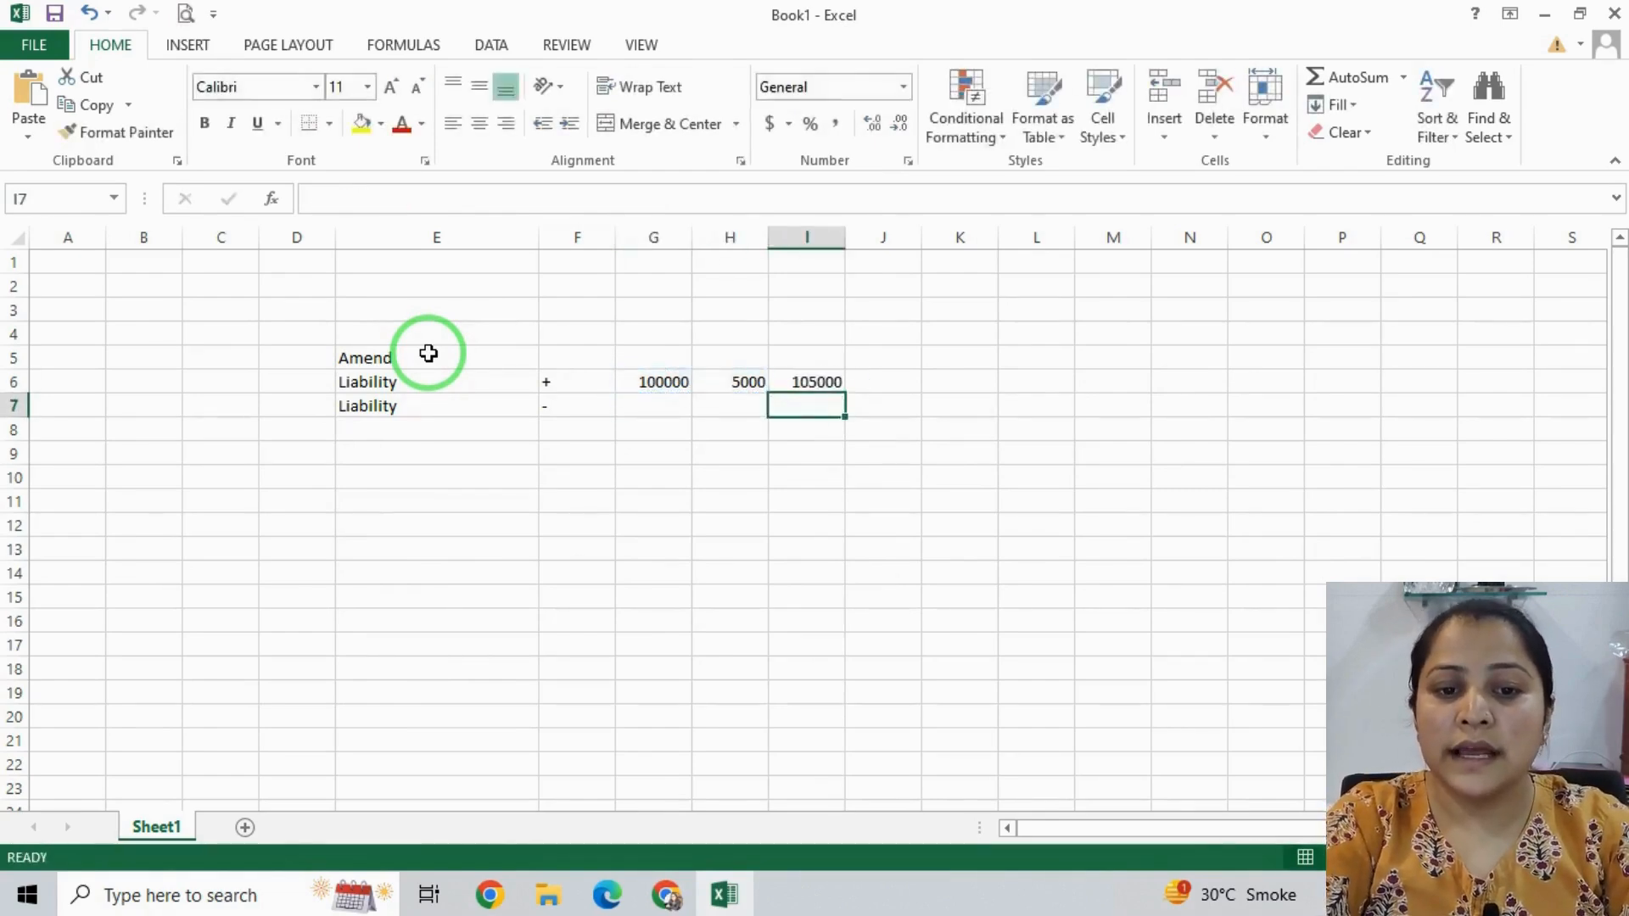
key(Up)
key(Down)
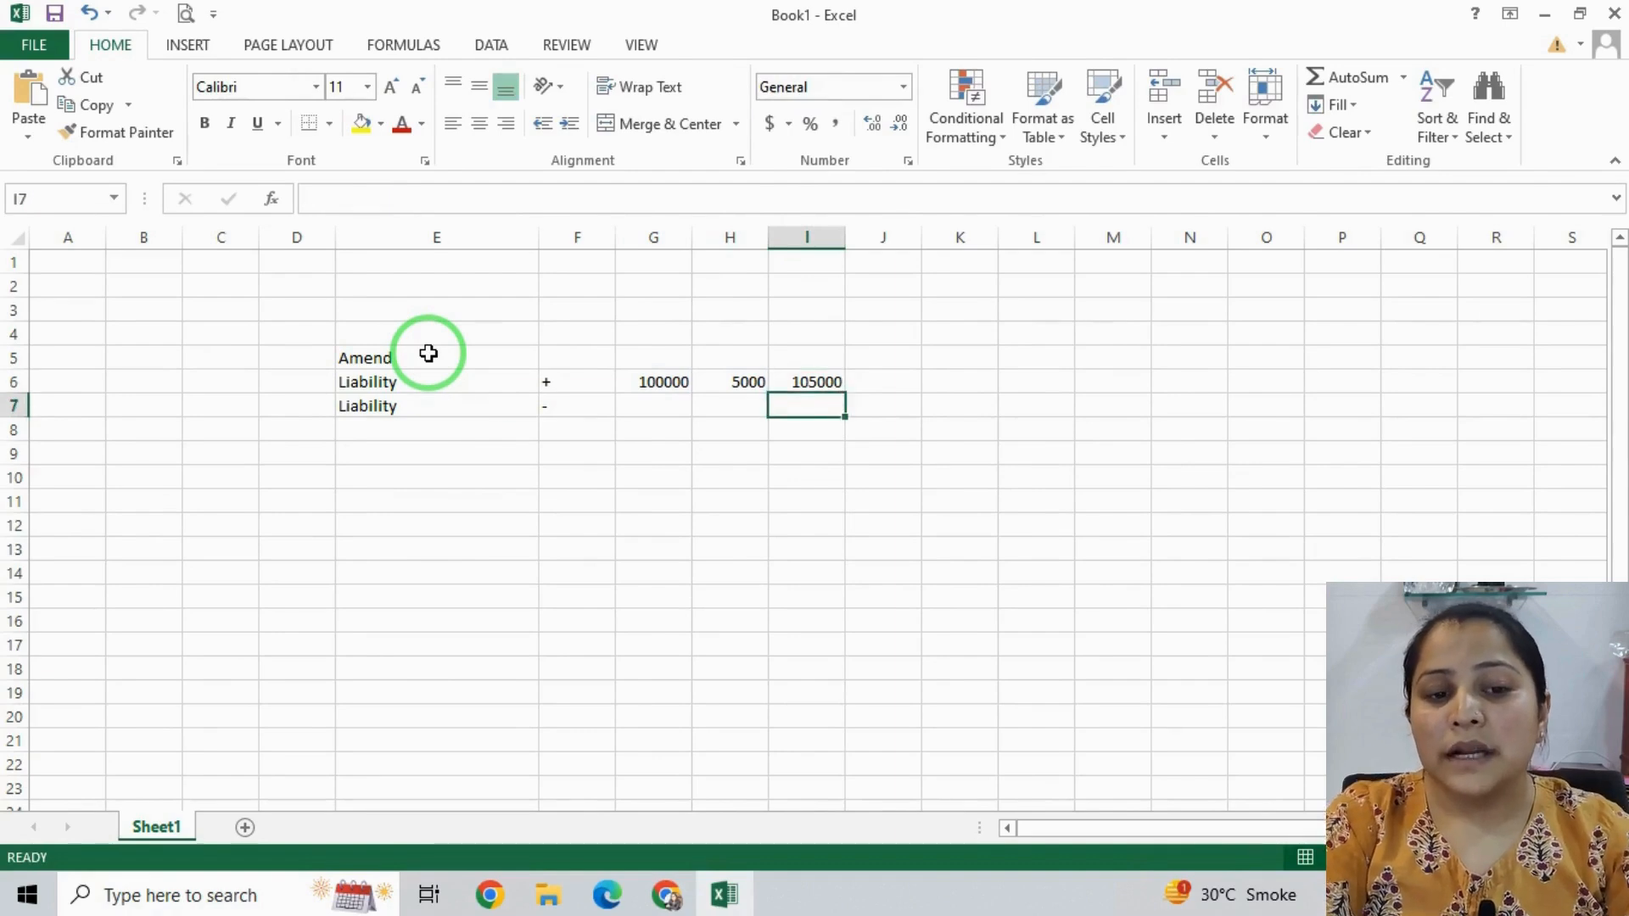
Insert a blank row above the second Liability row and enter 100000 in G7
key(shift+space)
key(ctrl+shift+equal)
key(Left)
key(Left)
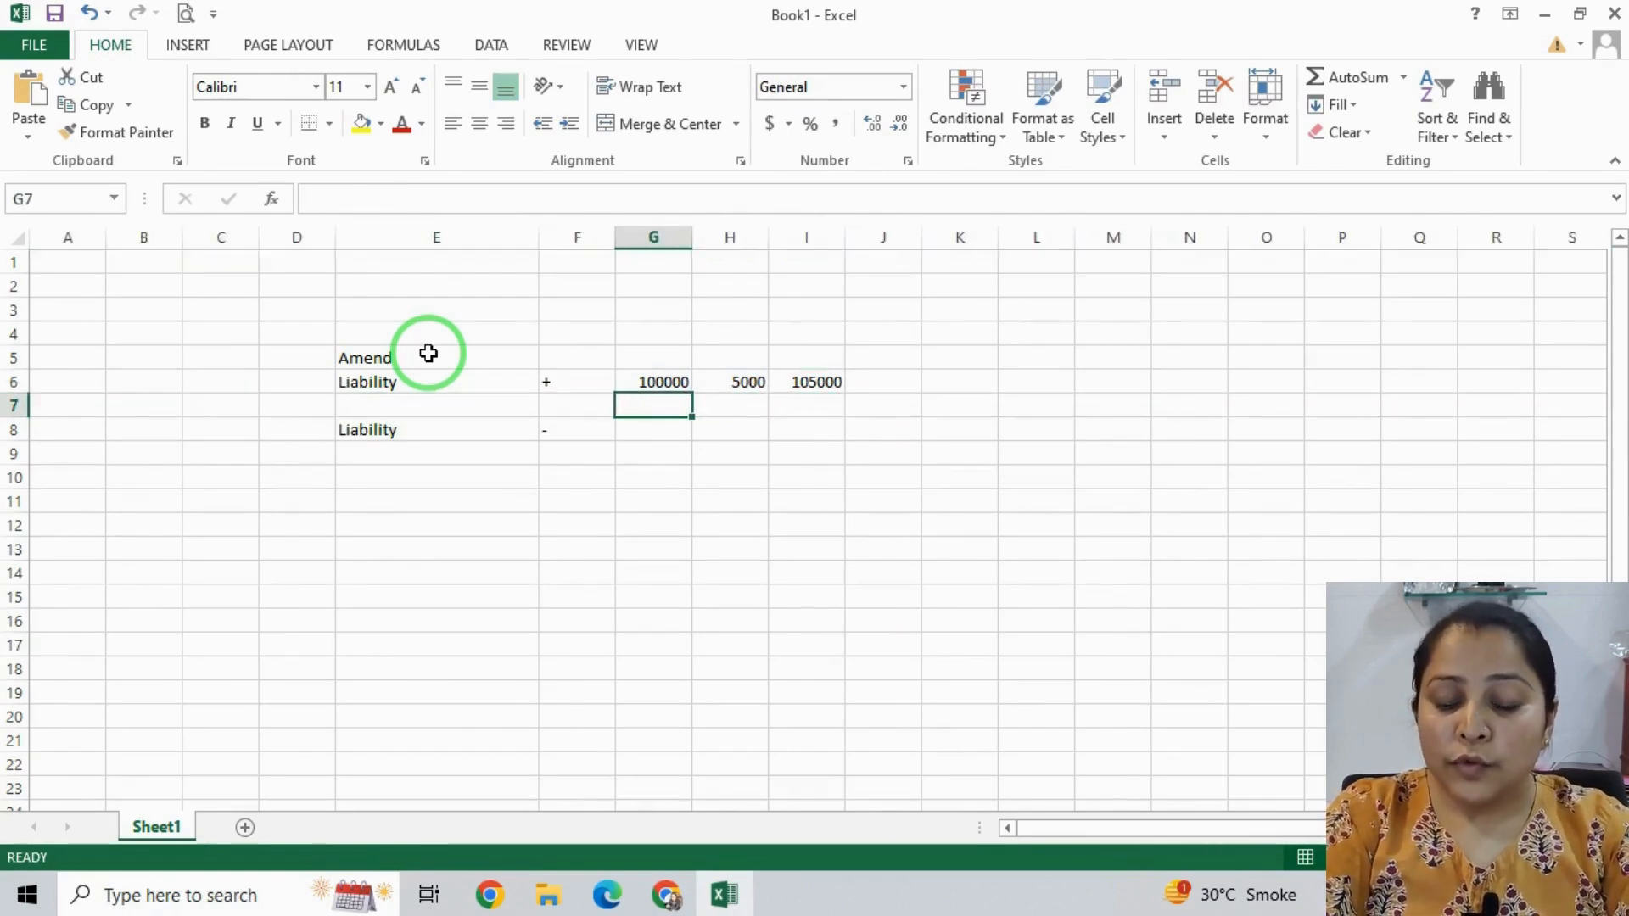
text(100000)
key(Tab)
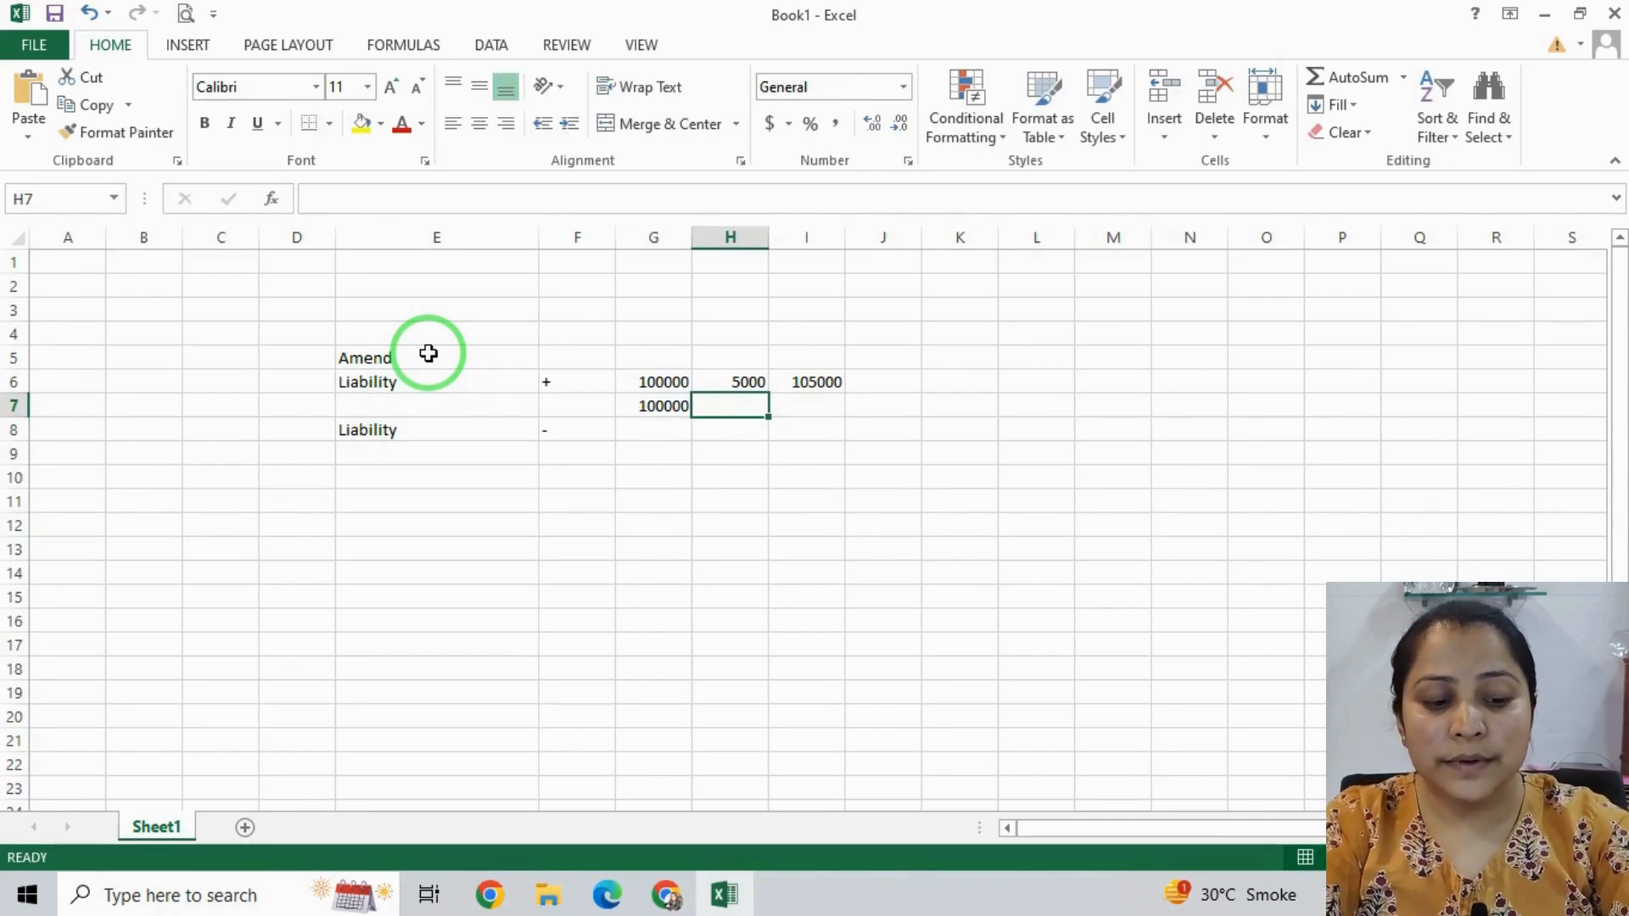
Calculate 18% tax in H7 with =+G7*18% and total G7:H7 in I7
key(F2)
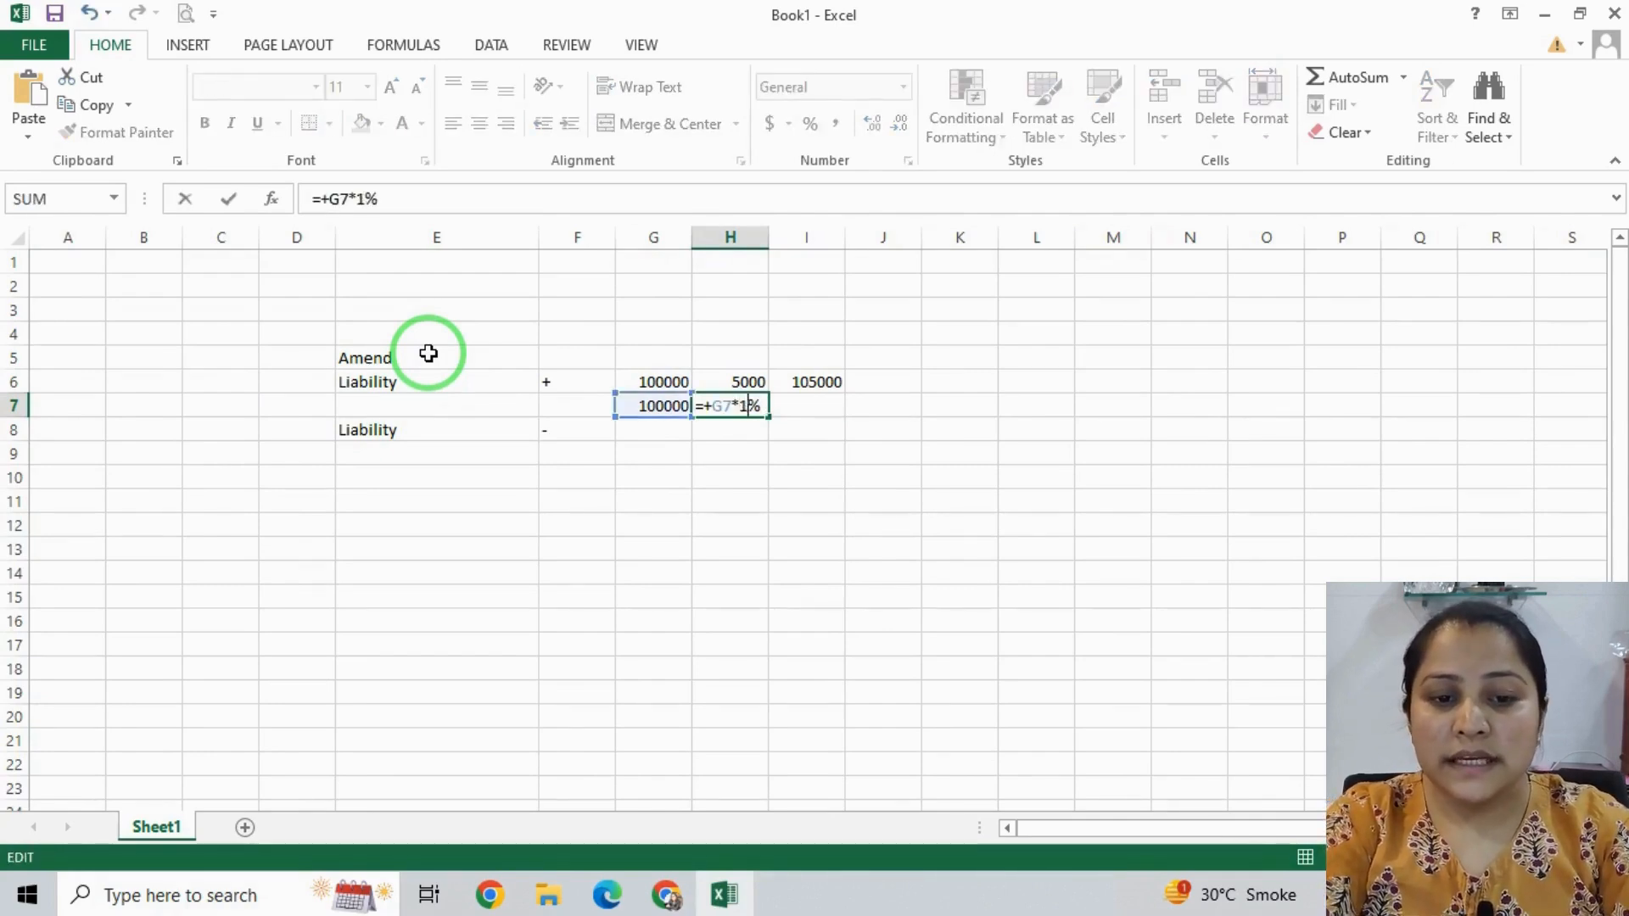
text(18000)
key(Tab)
key(alt+equal)
key(Return)
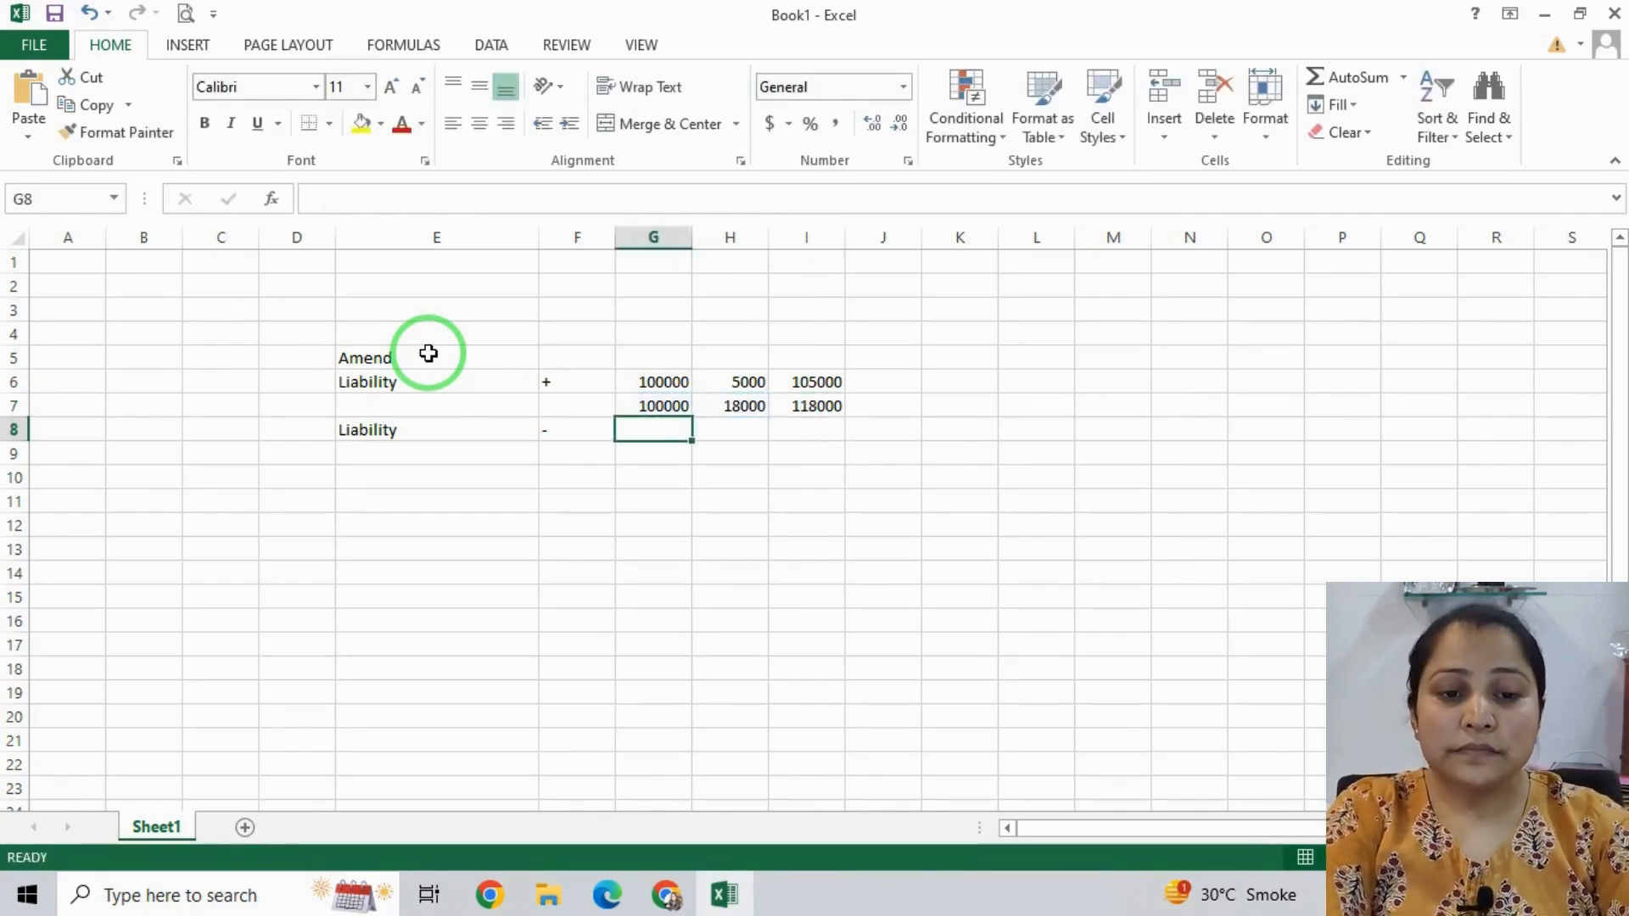
Add the periods beside the totals, June 2023 in J6 and July 2023 in J7
key(Right)
key(Up)
key(Up)
key(Right)
key(Right)
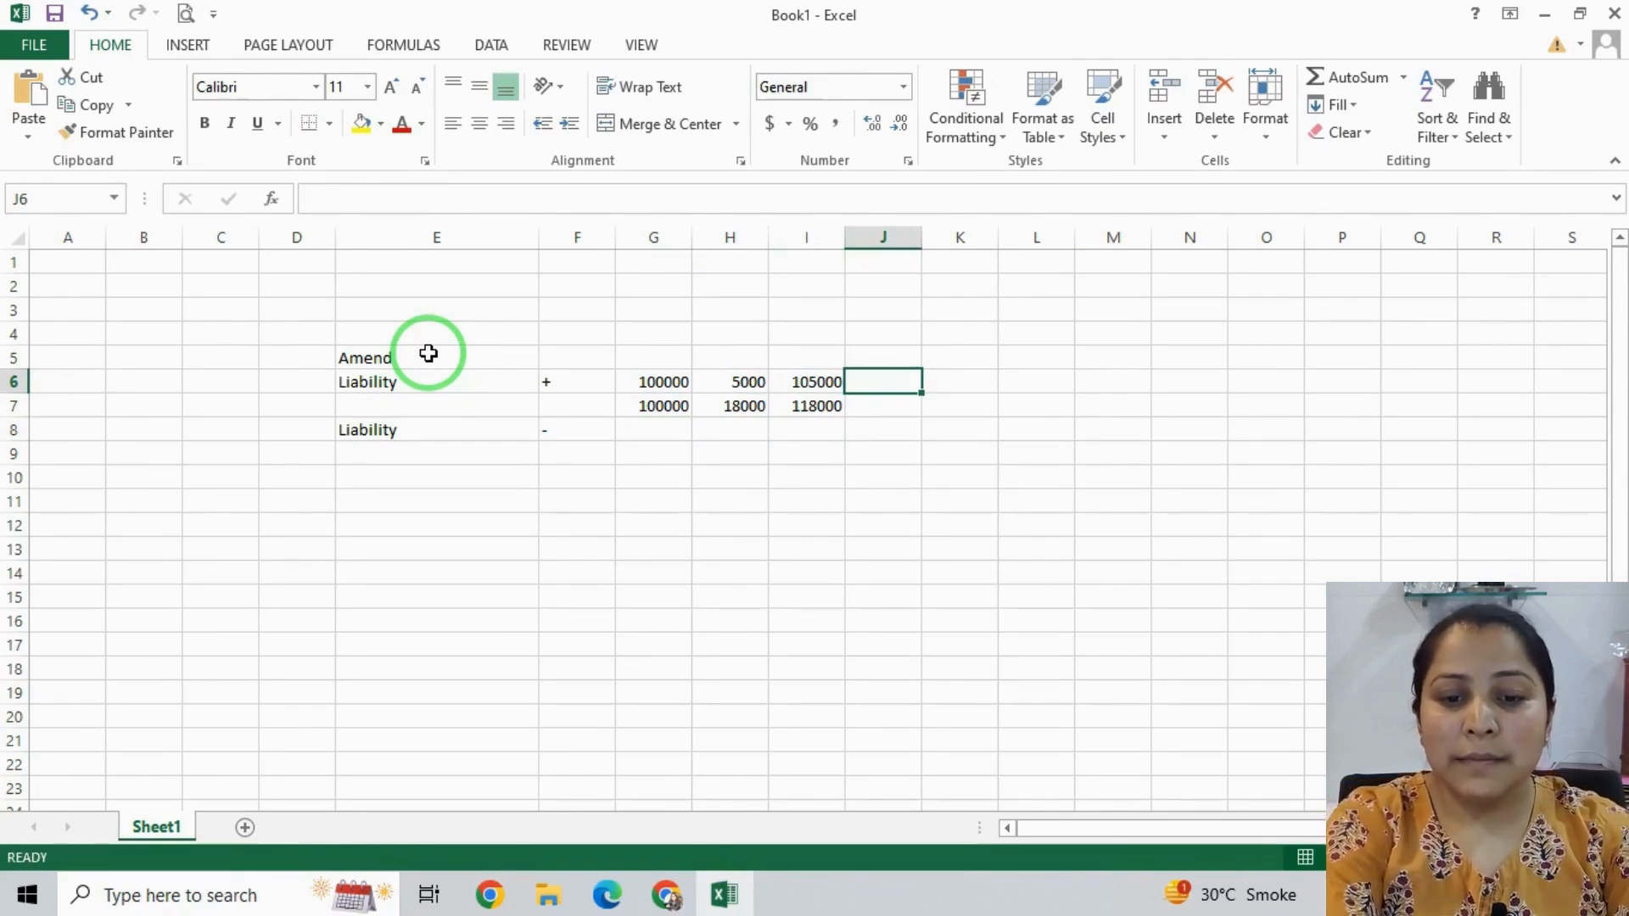
text(June23)
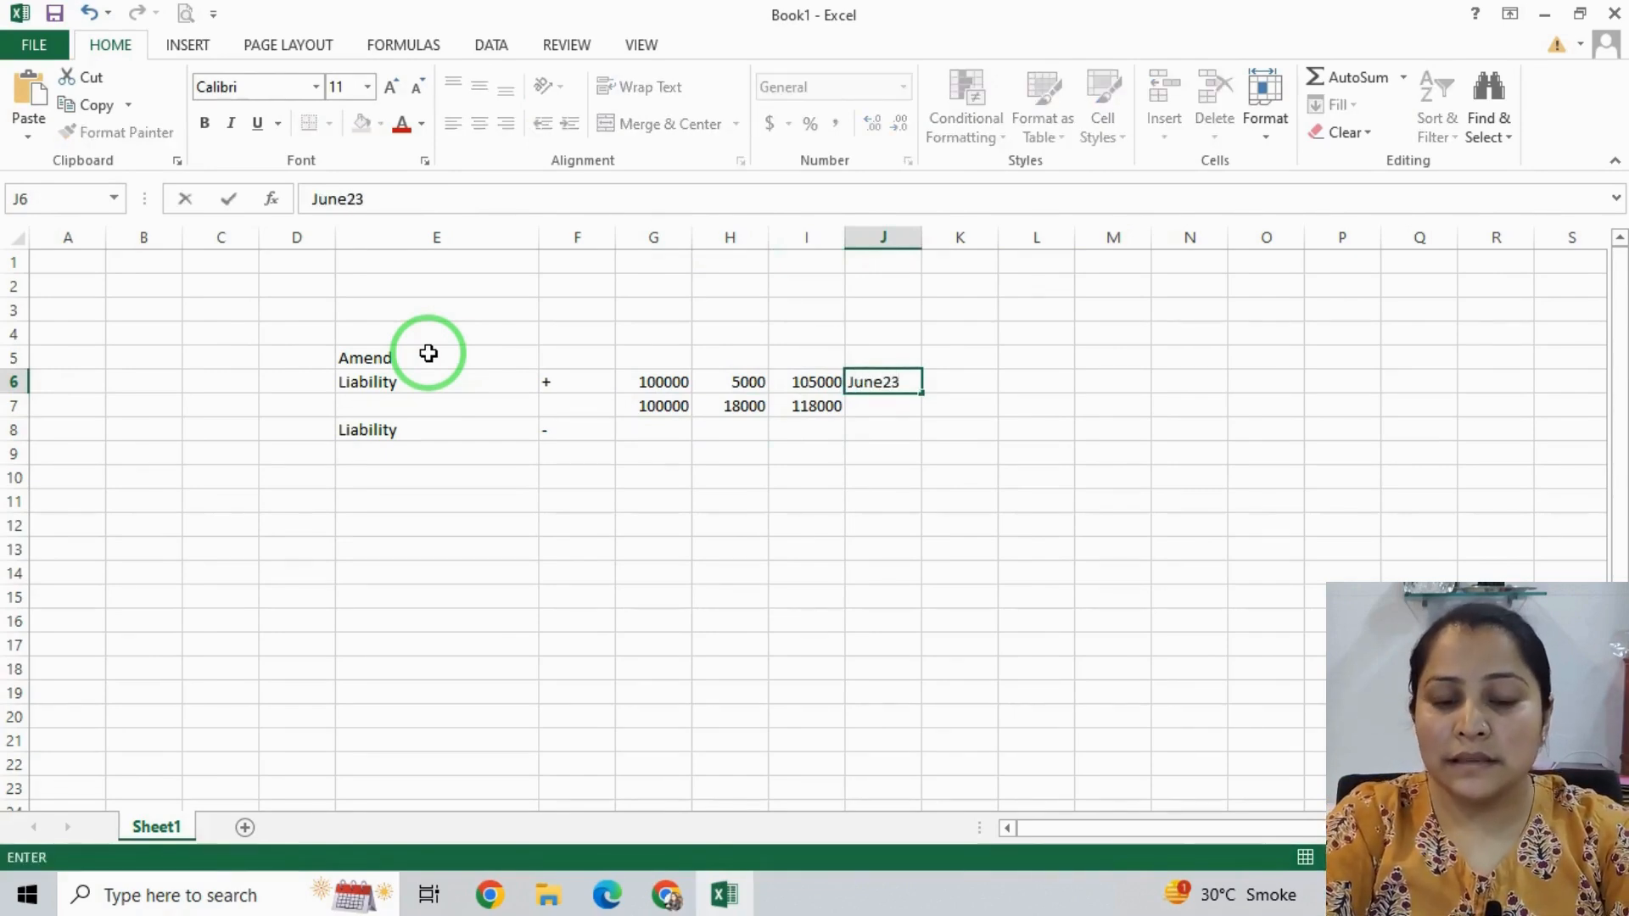
key(Return)
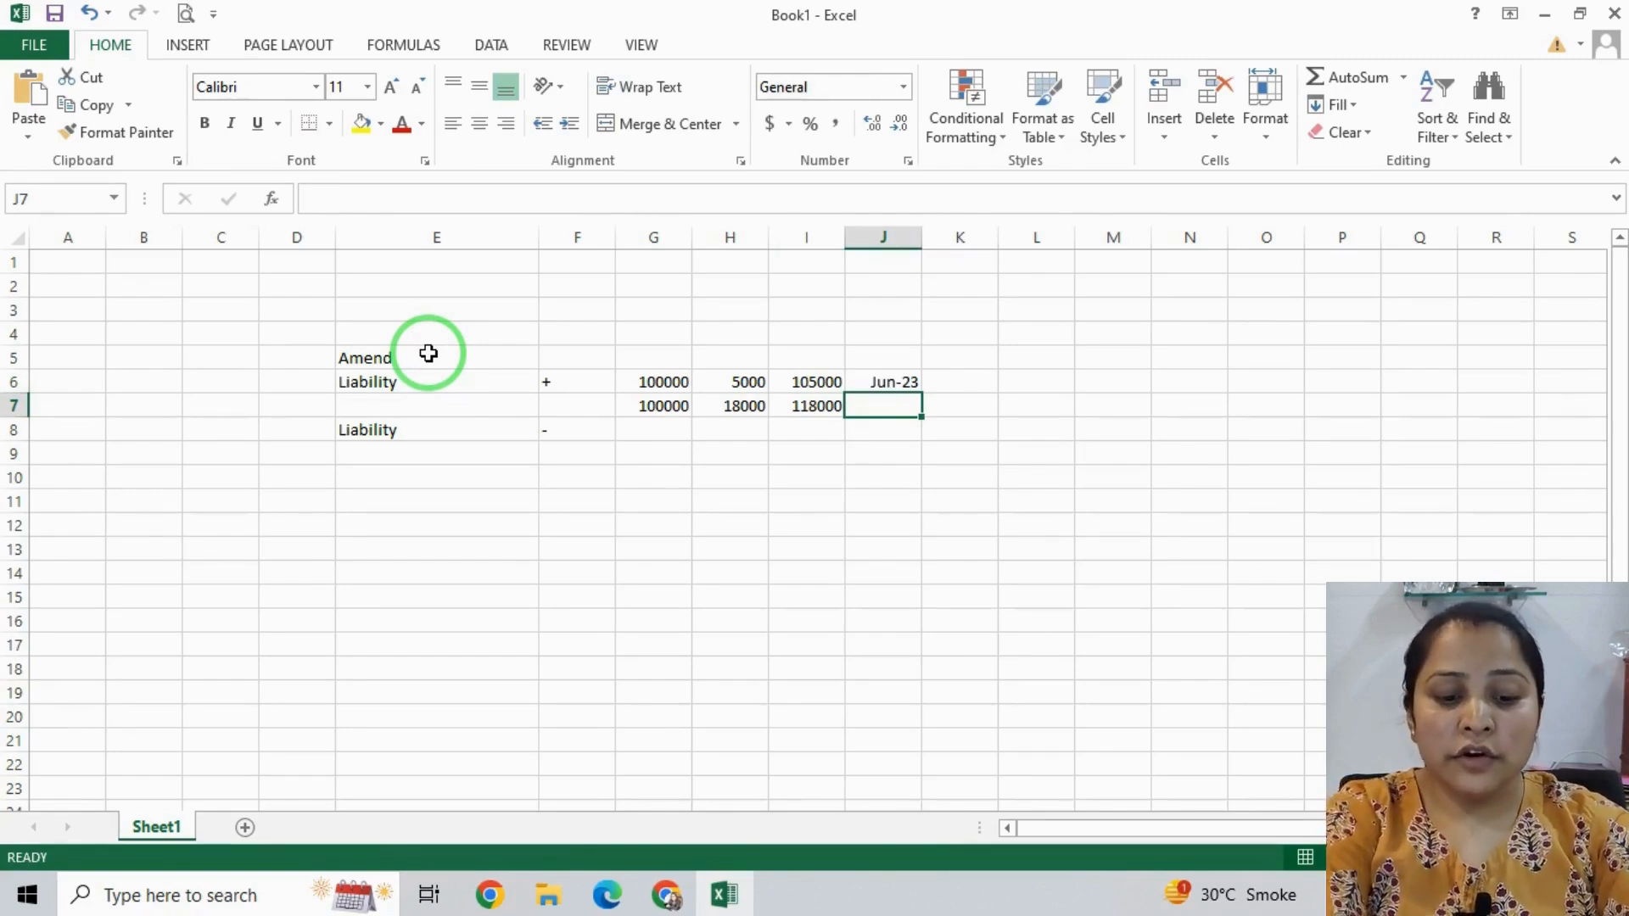
text(July)
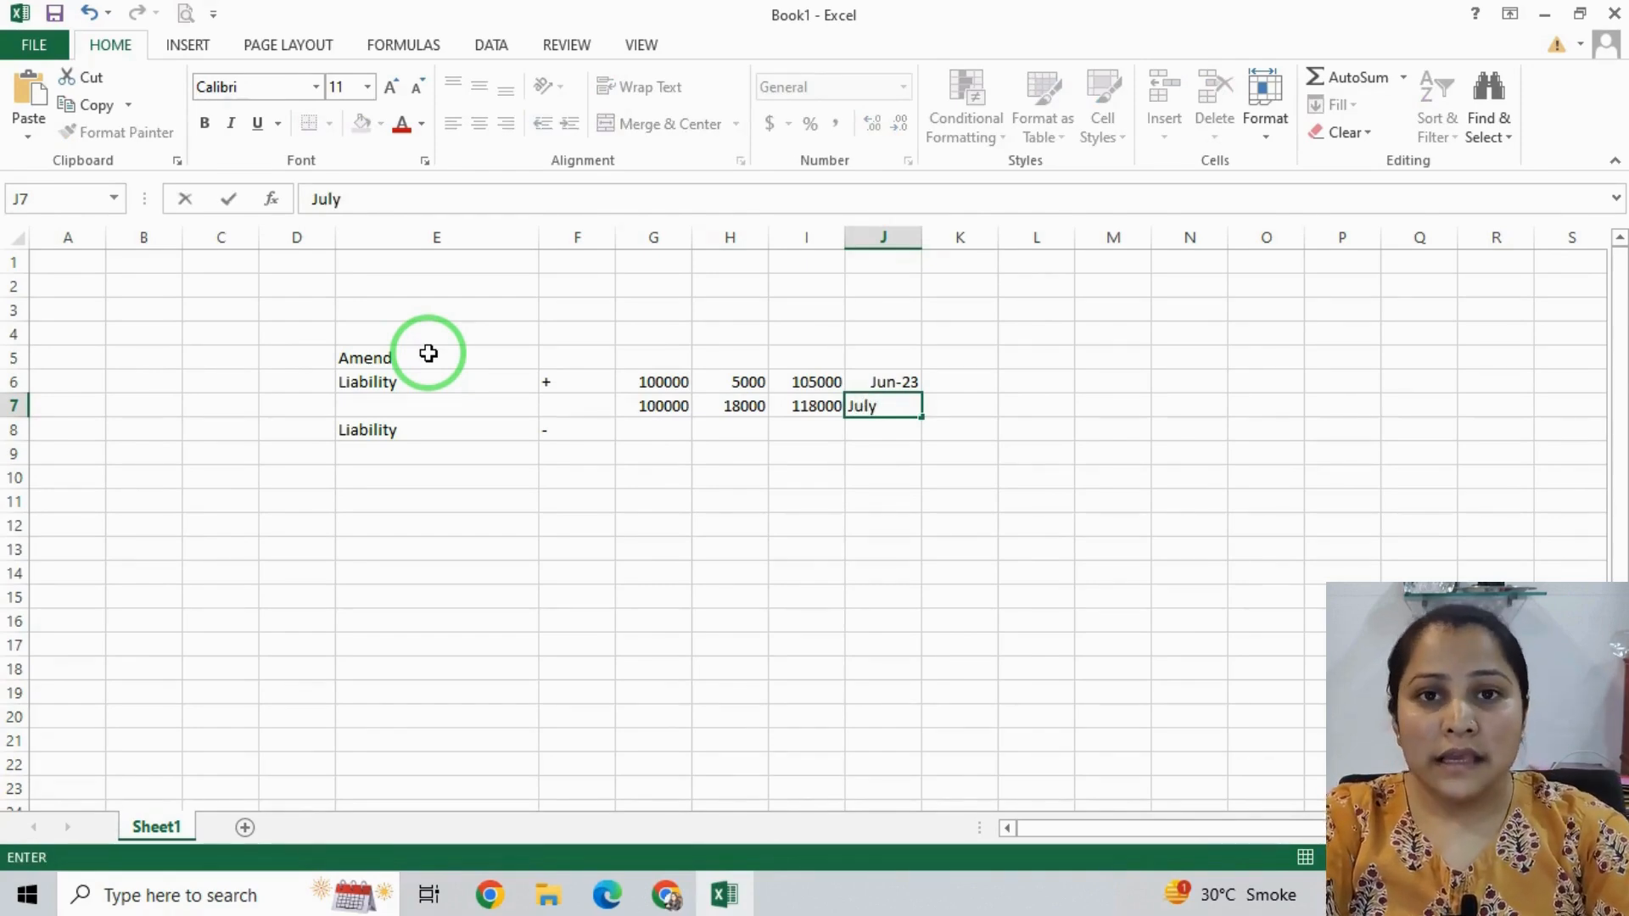
text(-23)
key(Return)
Highlight the amended amounts in G7:I7 with a yellow fill
key(Up)
key(Left)
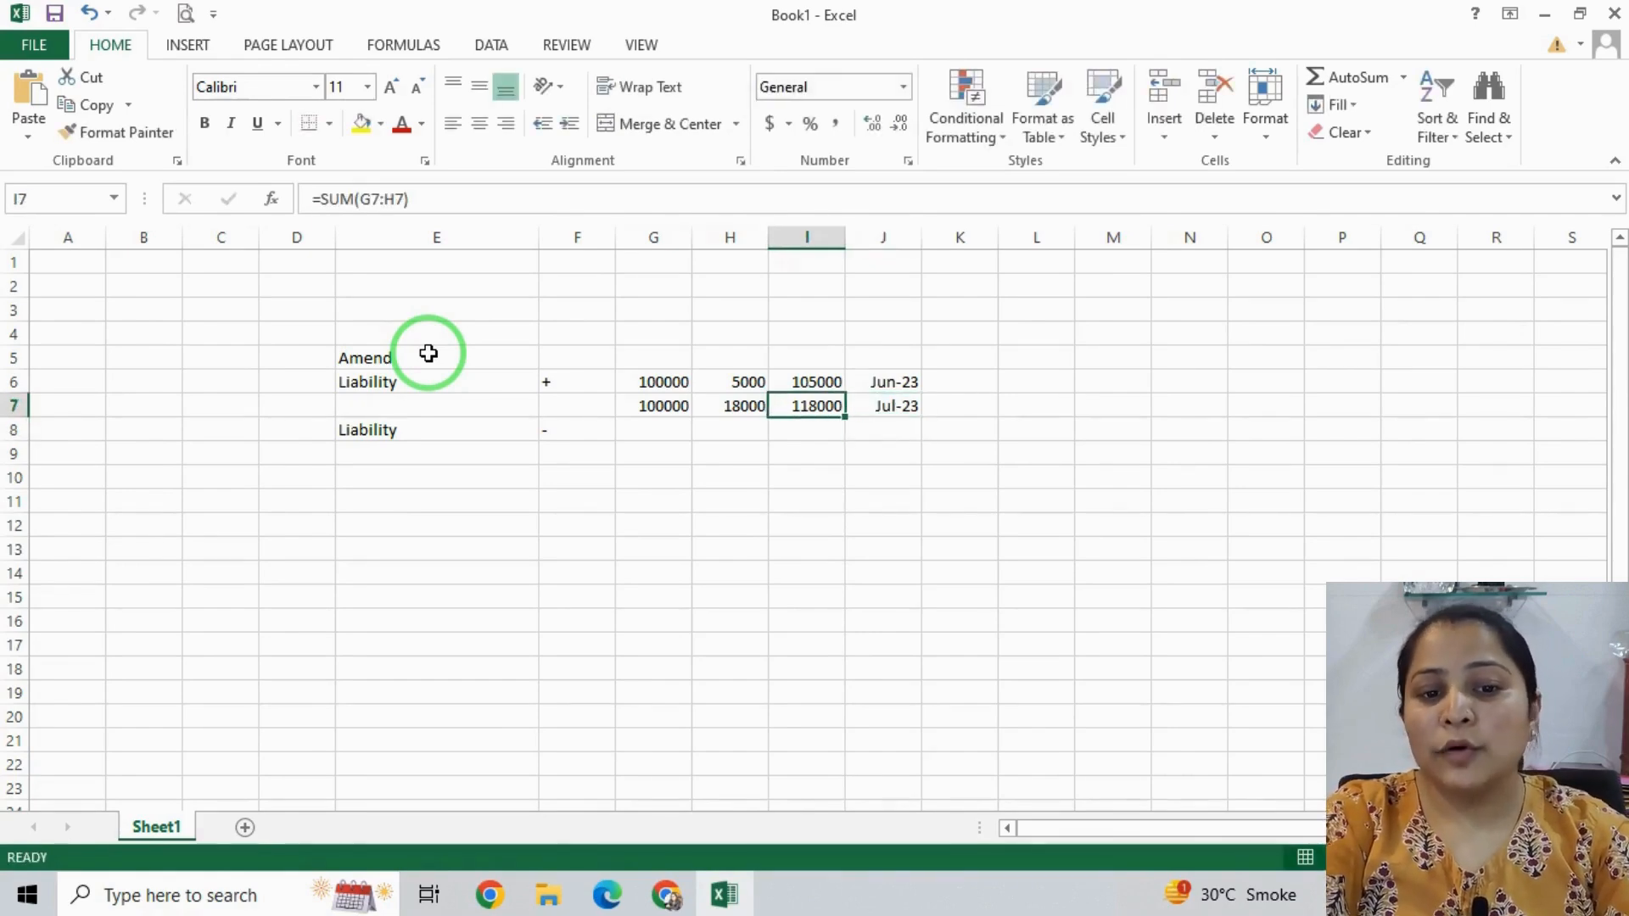
key(Left)
key(Left)
key(shift+Right)
key(shift+Right)
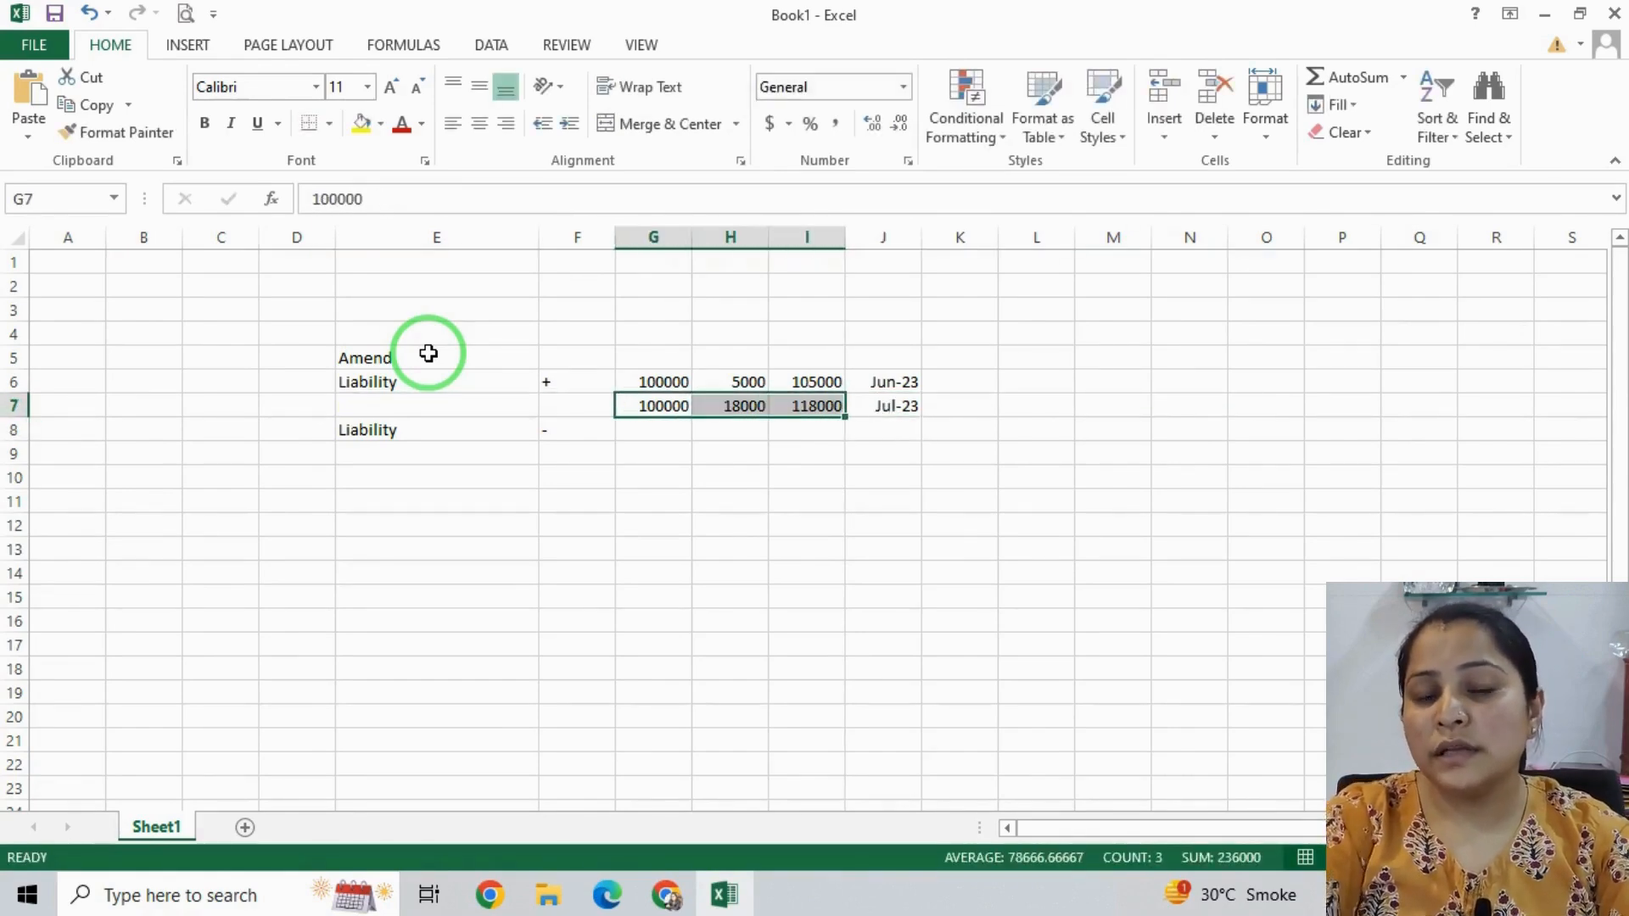
click(362, 123)
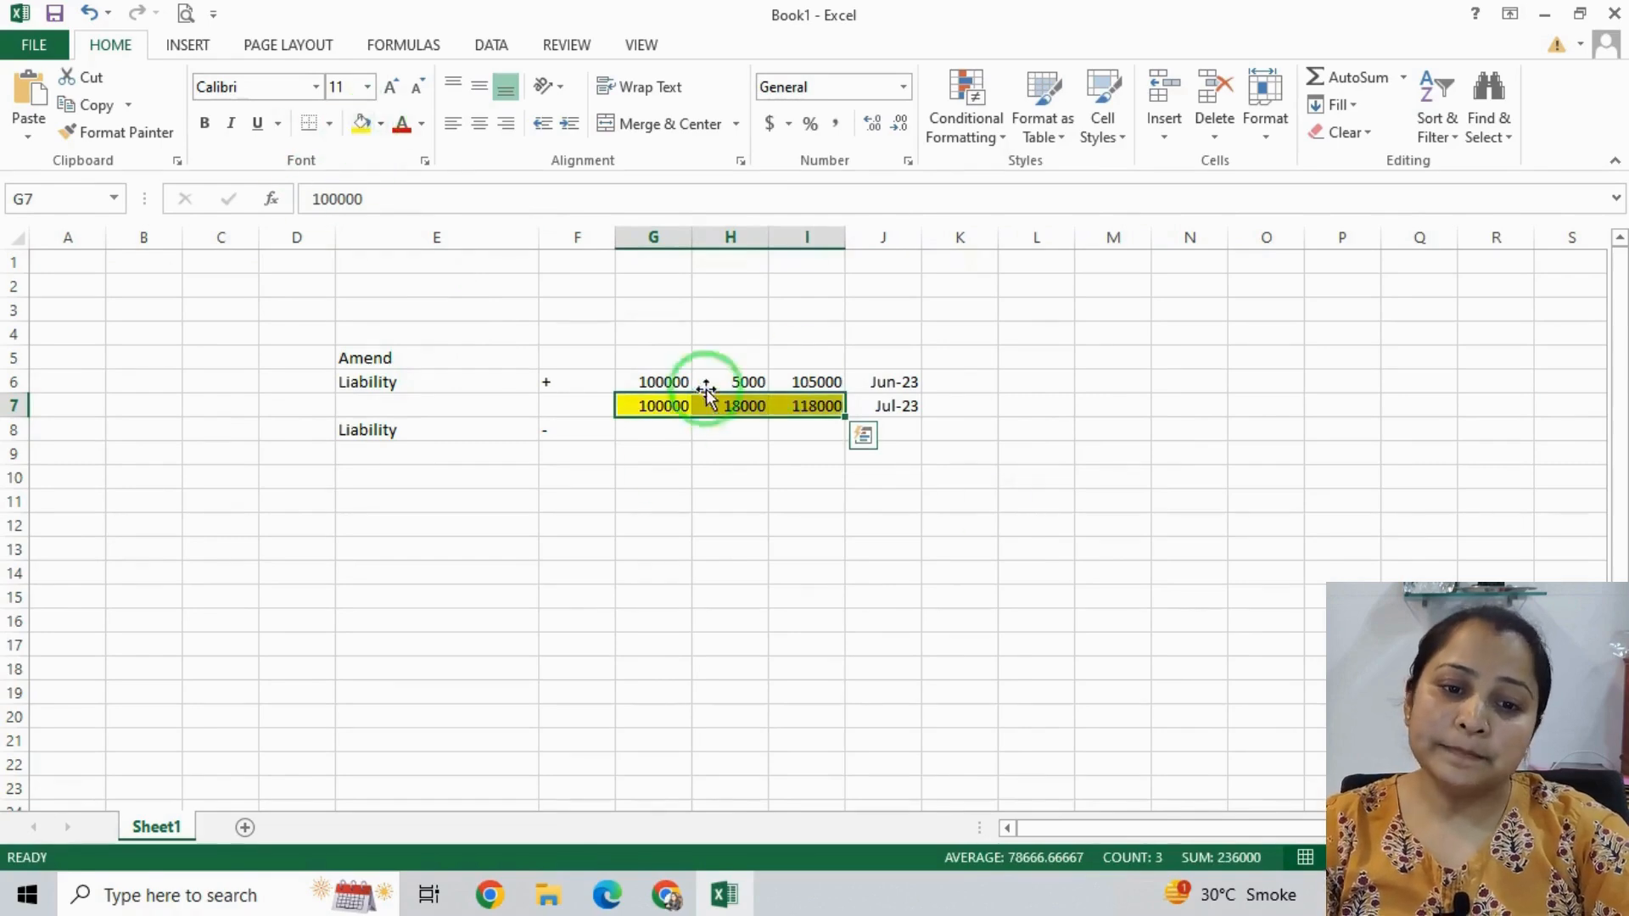
Check the tax and total formulas in H7 and I7, and switch back to the GST portal in Chrome
click(793, 407)
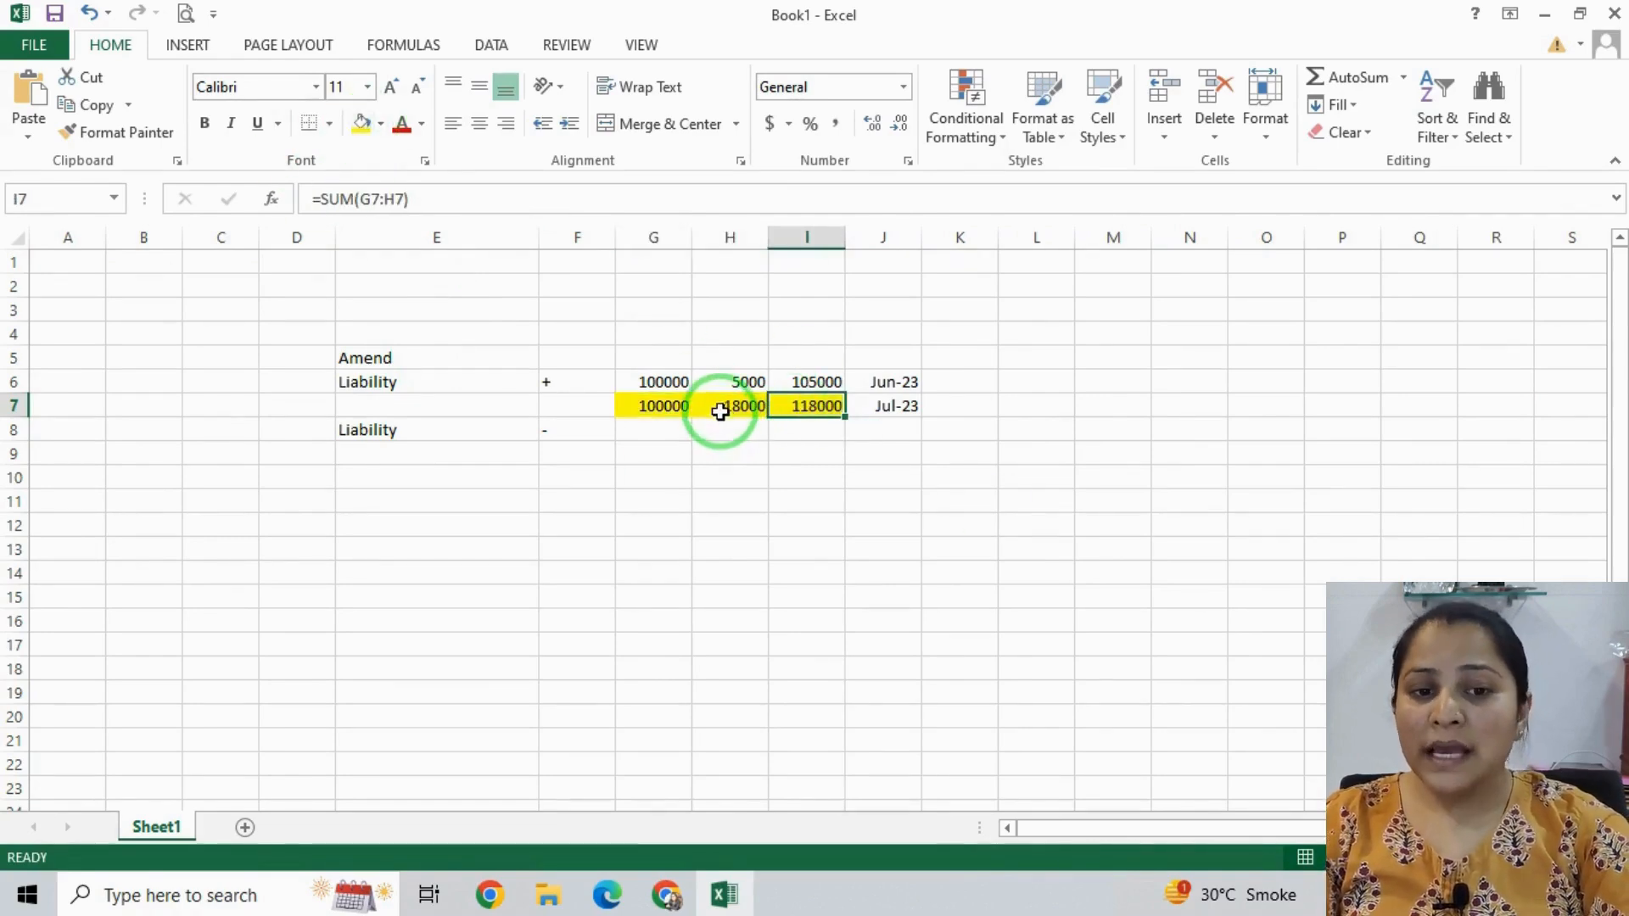
double_click(720, 412)
key(Escape)
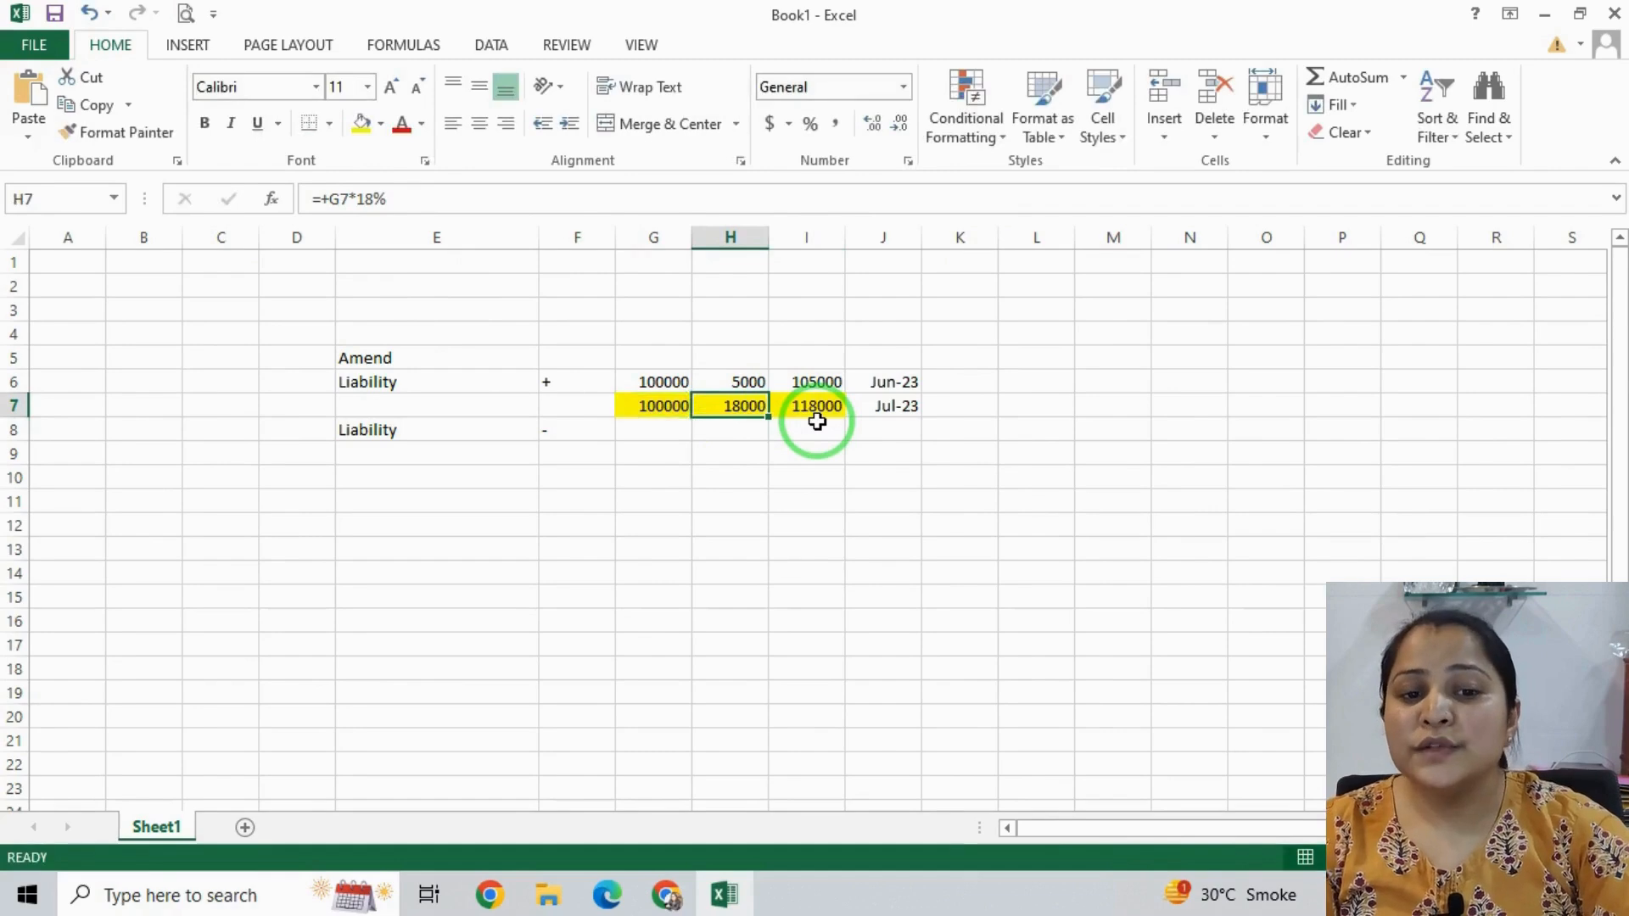
click(817, 414)
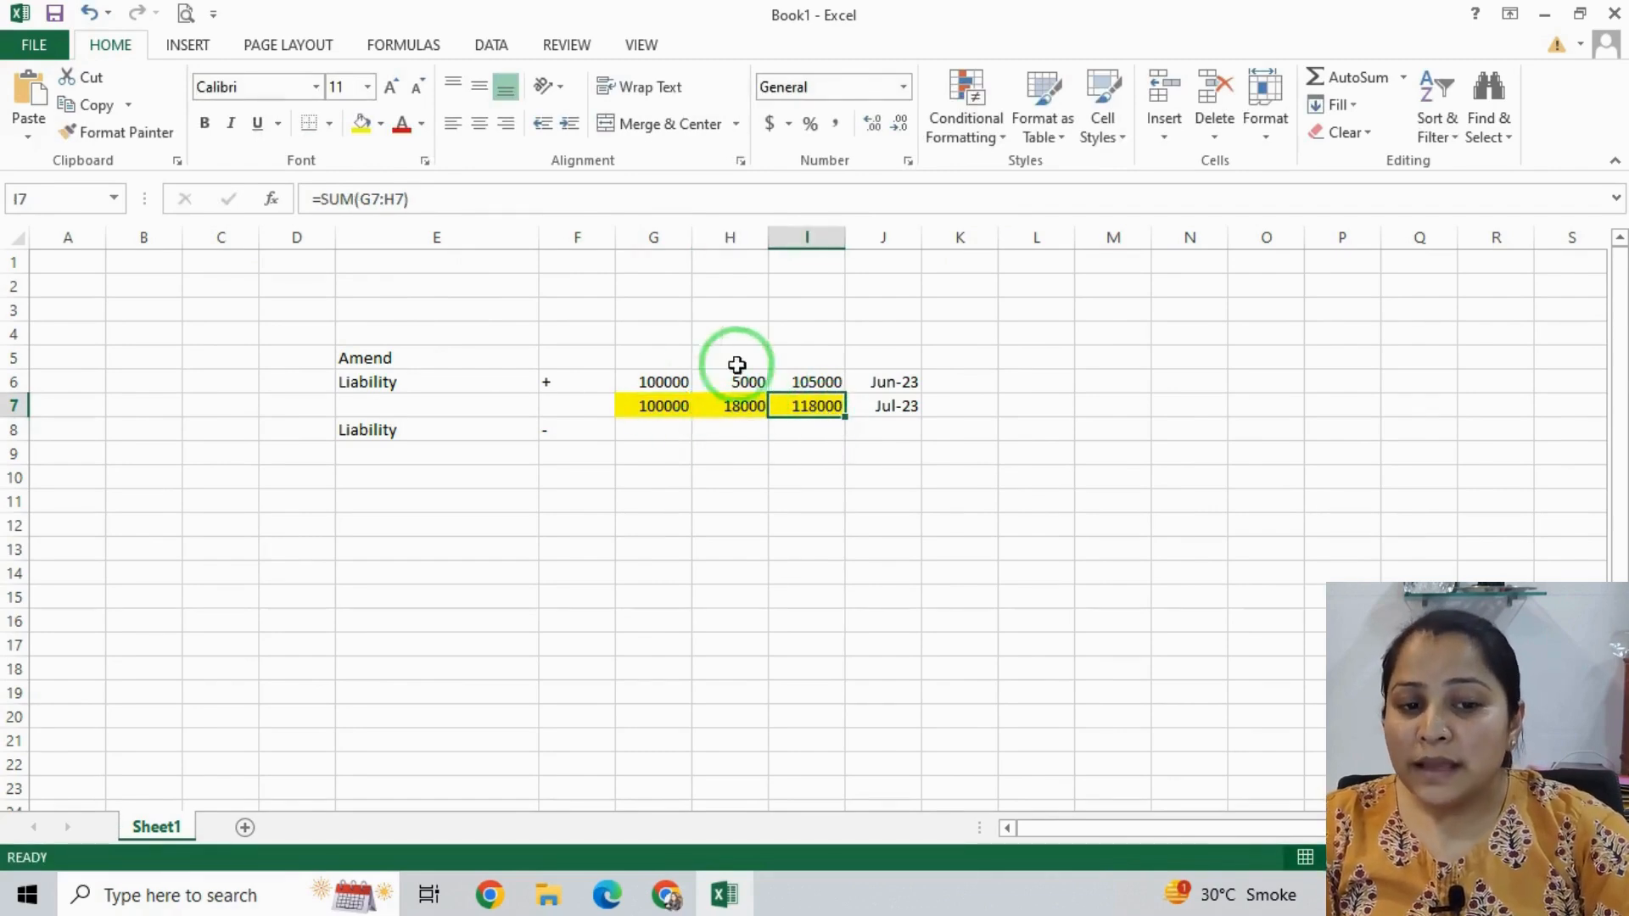
key(alt+Tab)
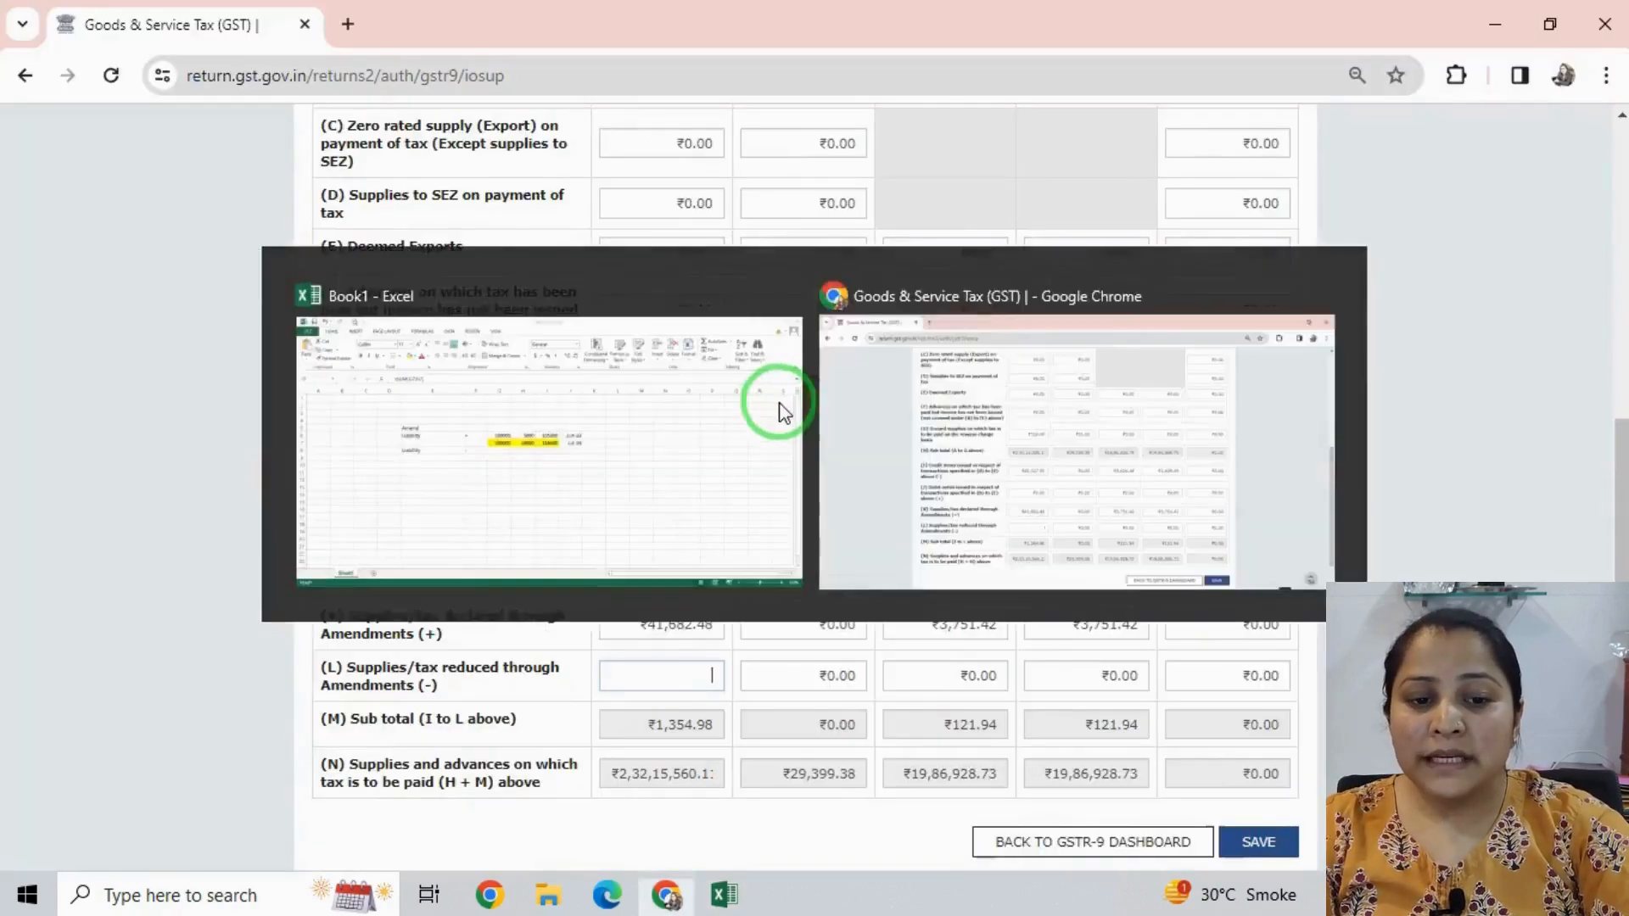
Compare the amendment amounts in row K of table 4 with the B2B supplies in row B across taxable value and taxes
drag(637, 625, 694, 626)
drag(919, 625, 1108, 627)
scroll(1082, 674, up, 4)
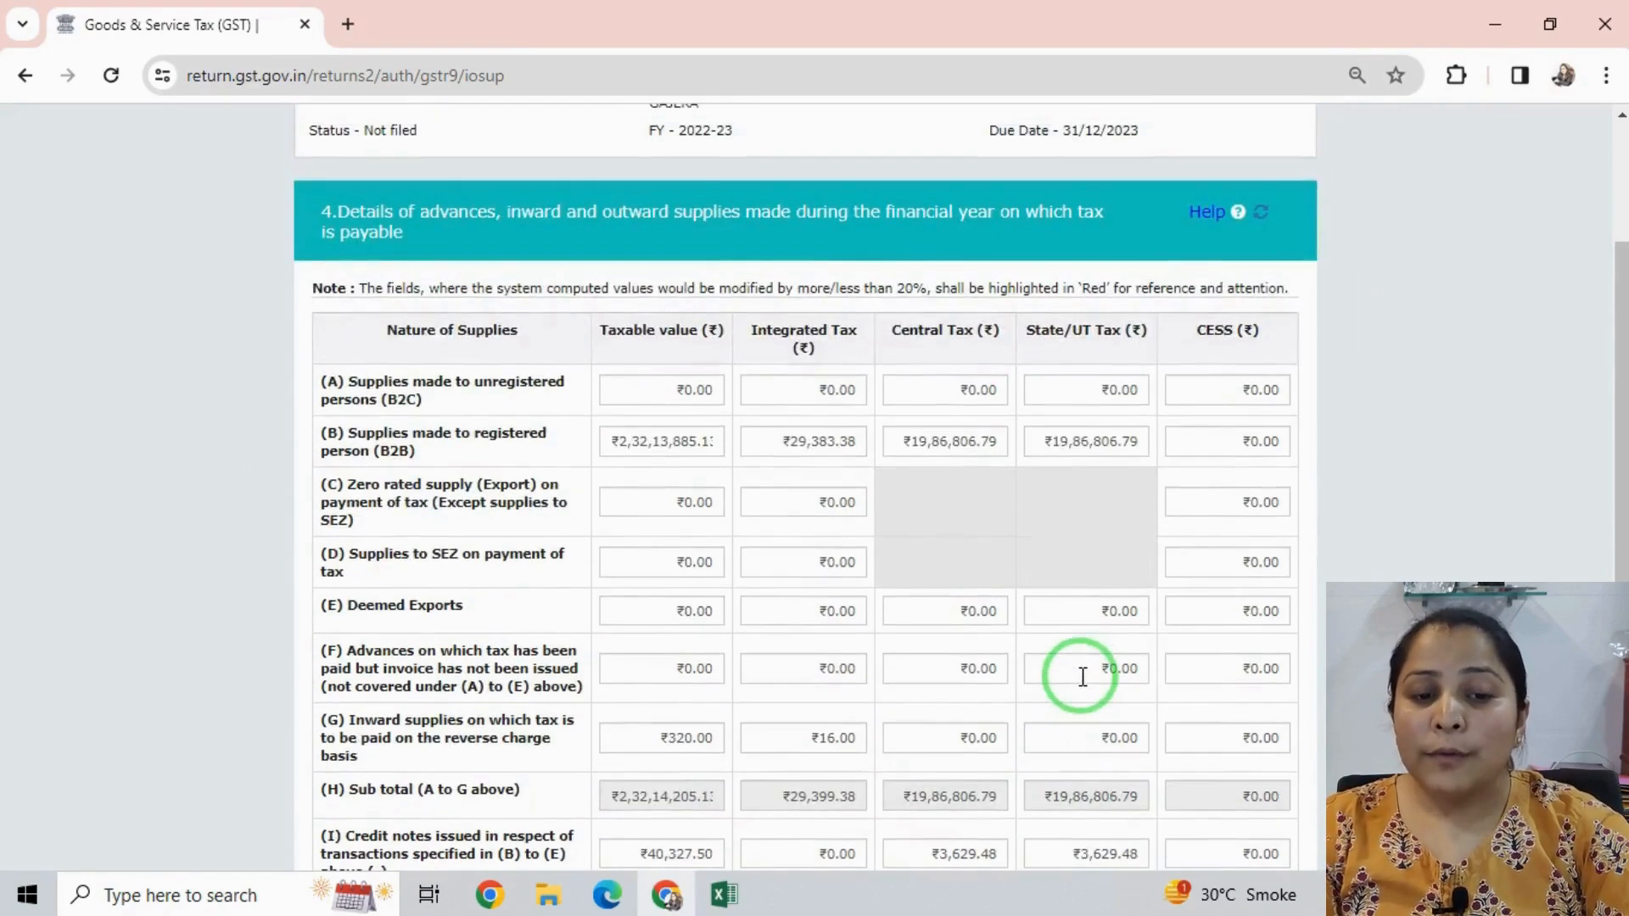
drag(811, 442, 833, 443)
drag(935, 443, 978, 443)
drag(1061, 442, 1082, 442)
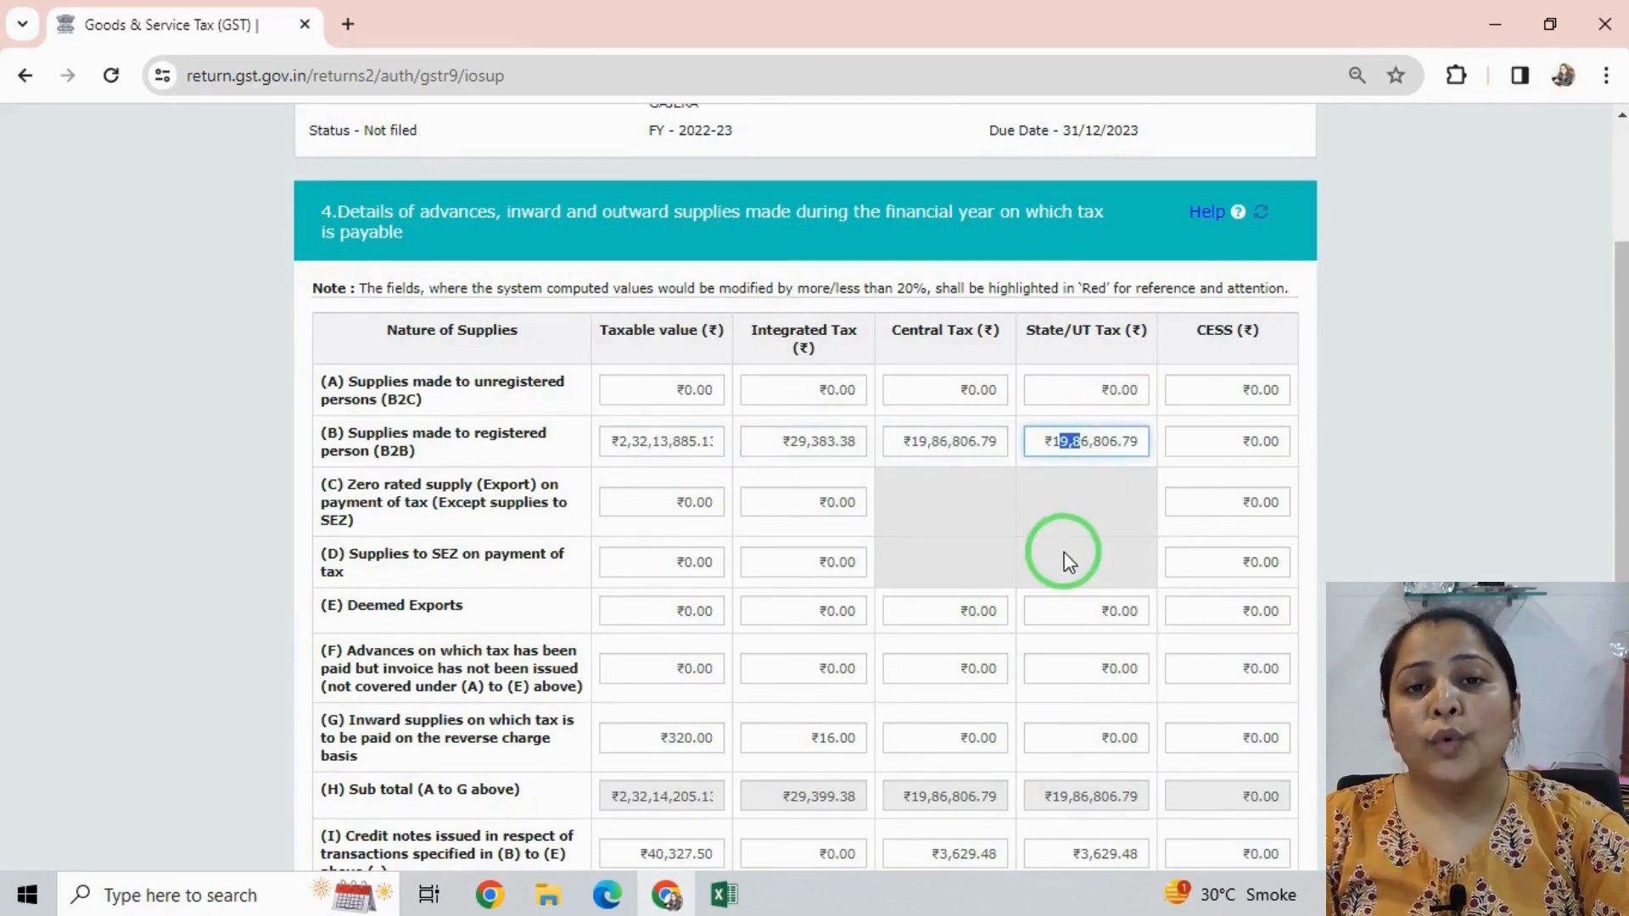
scroll(1040, 557, down, 5)
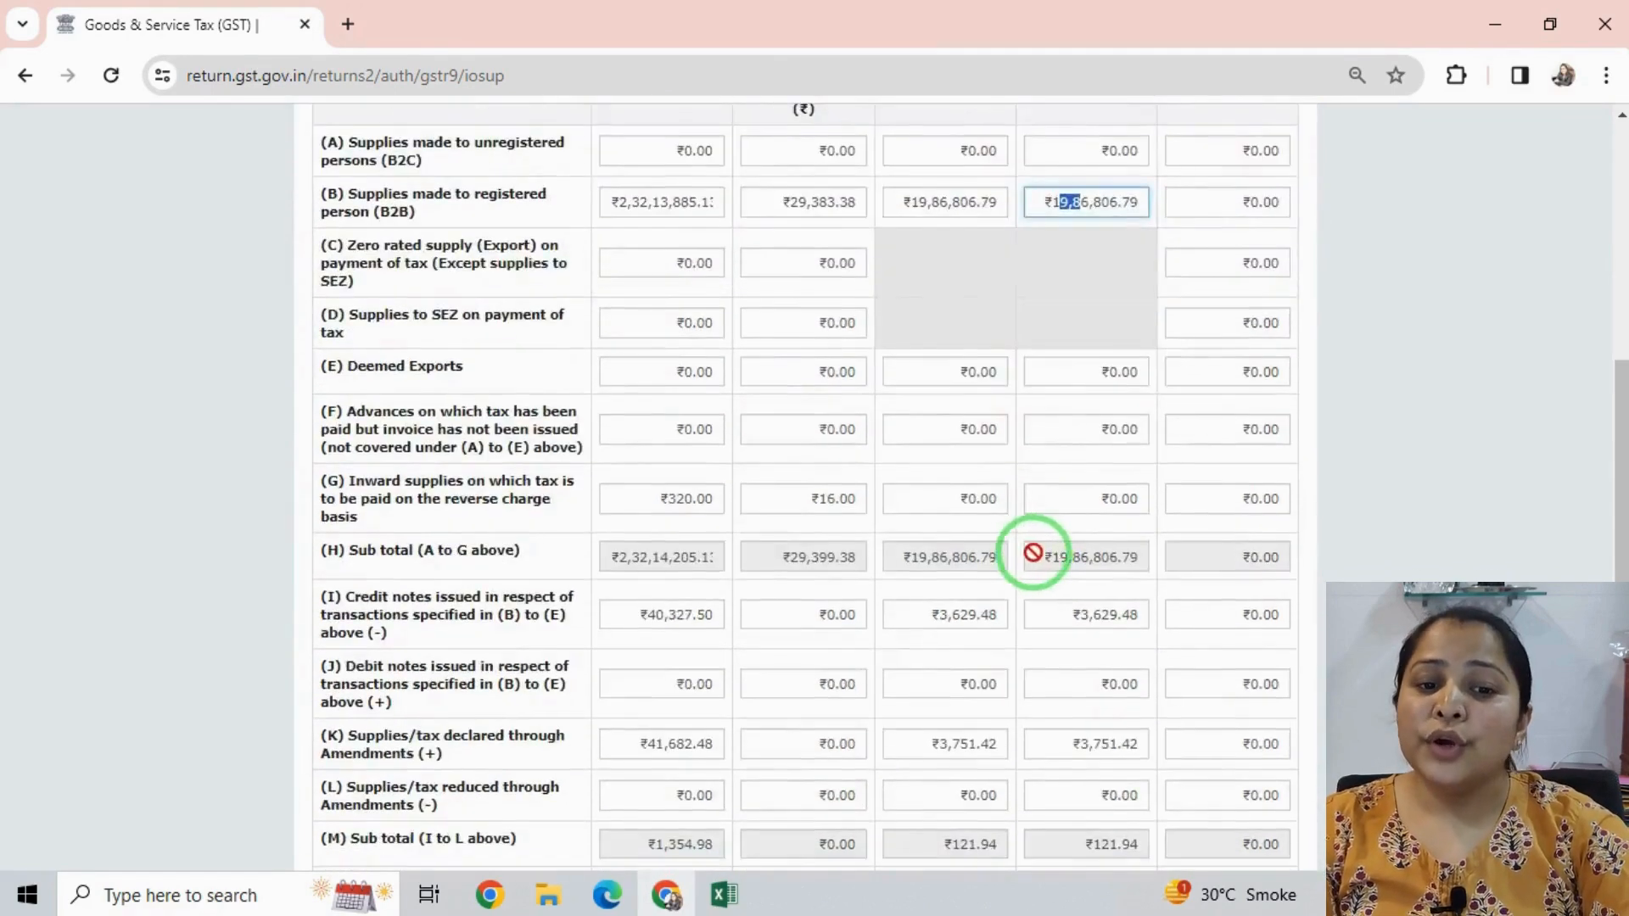
drag(641, 524, 719, 524)
drag(918, 523, 1169, 533)
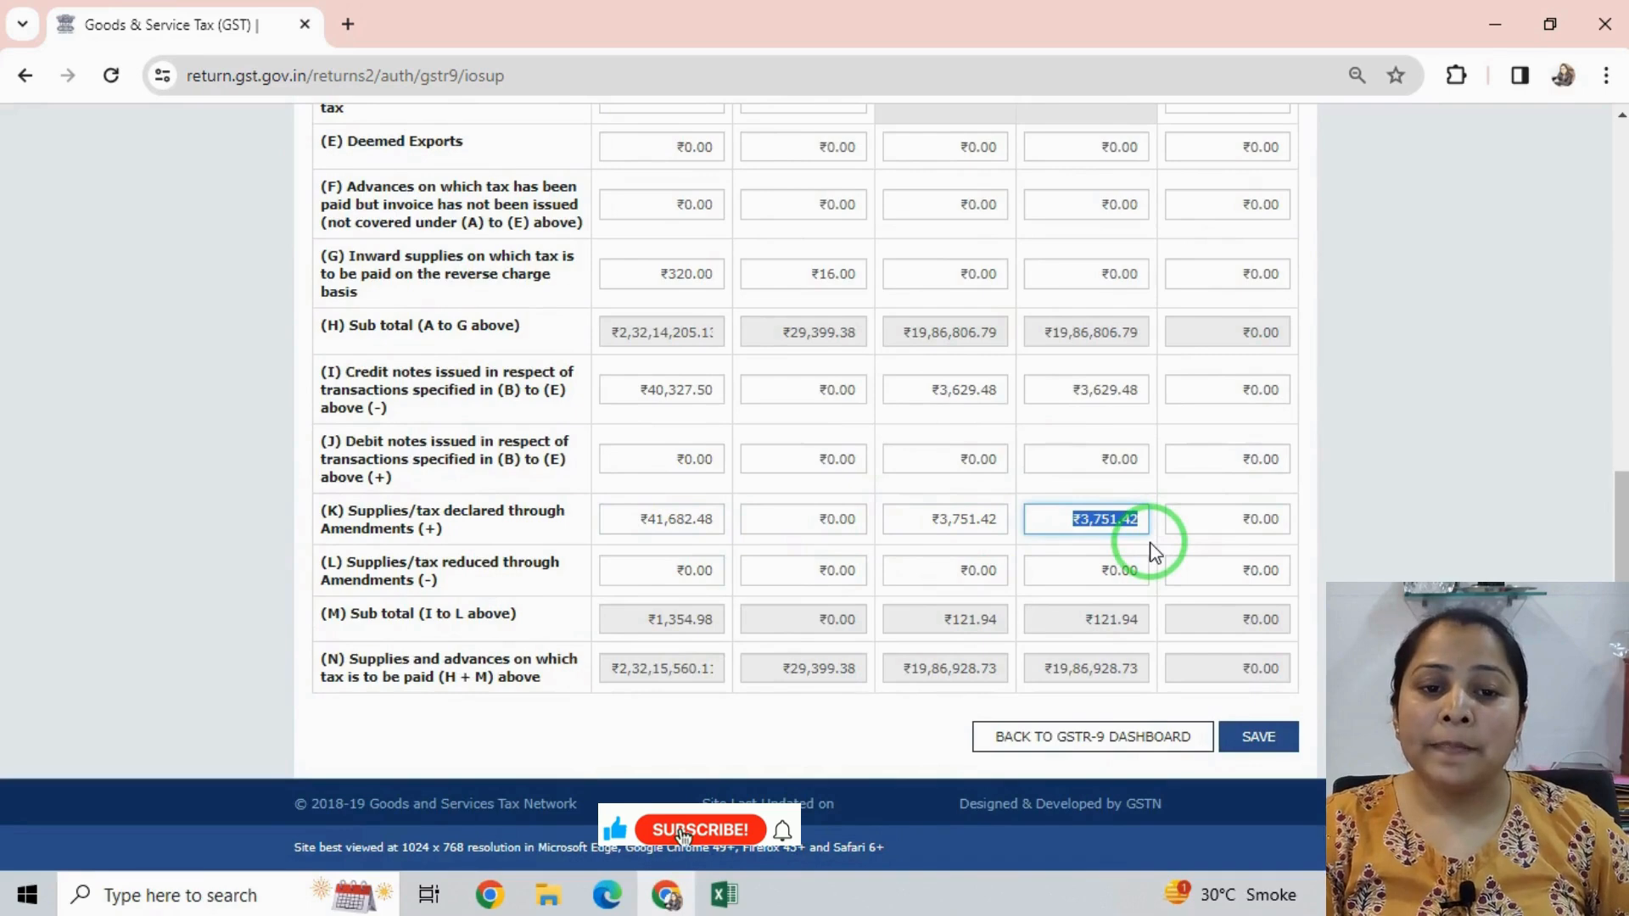
scroll(1154, 551, up, 3)
click(692, 223)
drag(782, 222, 976, 231)
scroll(880, 407, down, 2)
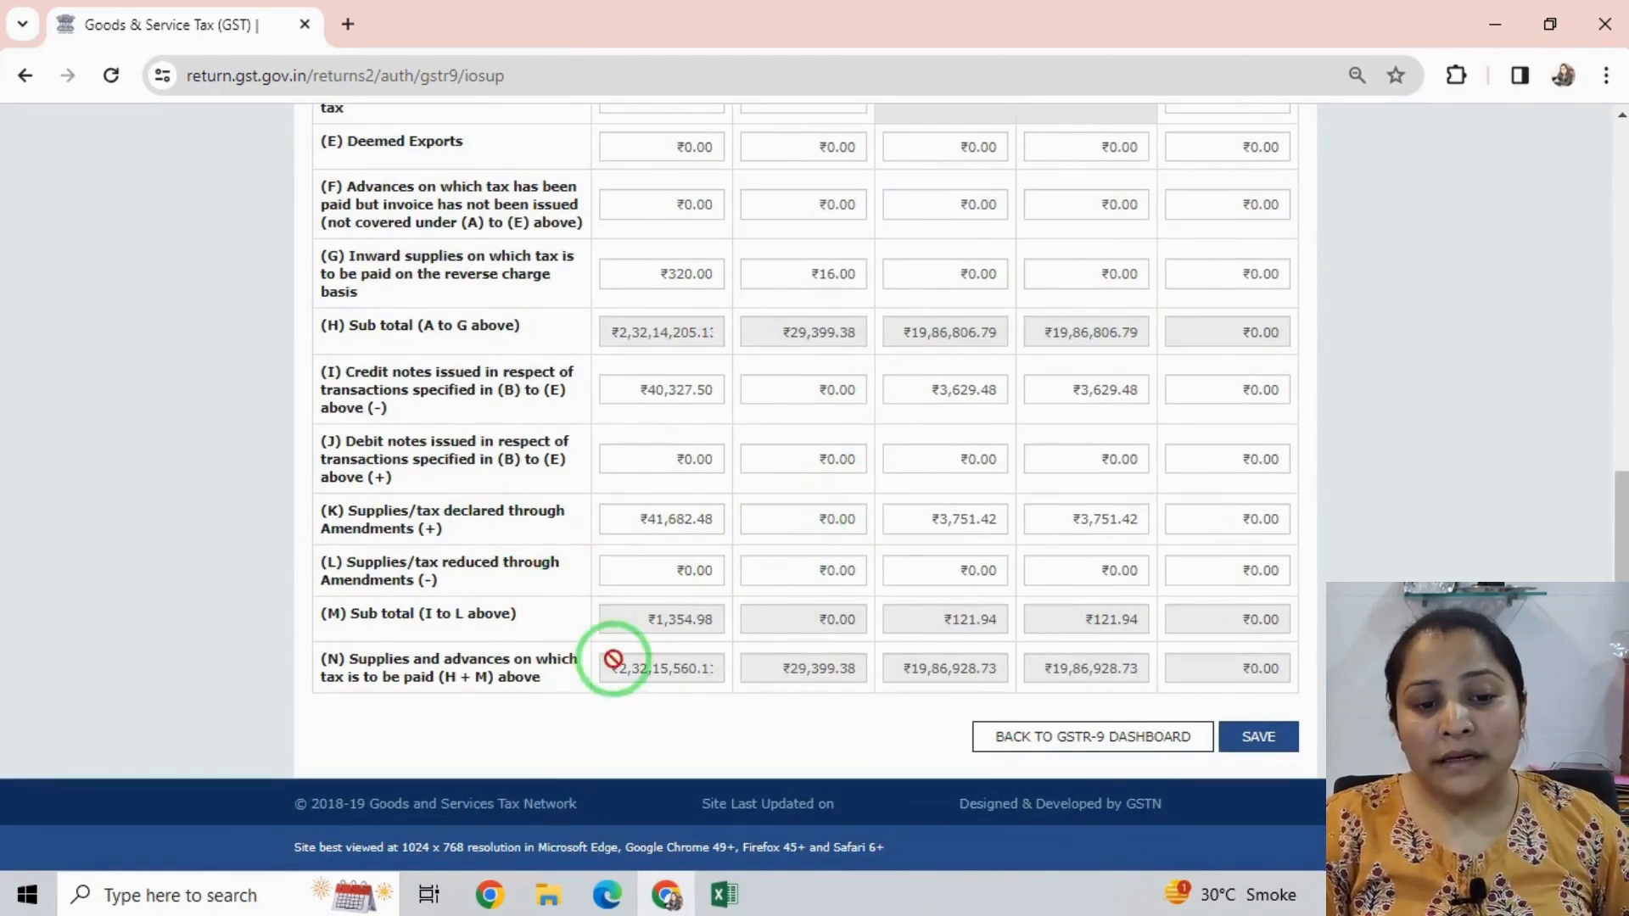
Check the row N totals for supplies and advances on which tax is payable, and save table 4
drag(329, 663, 348, 664)
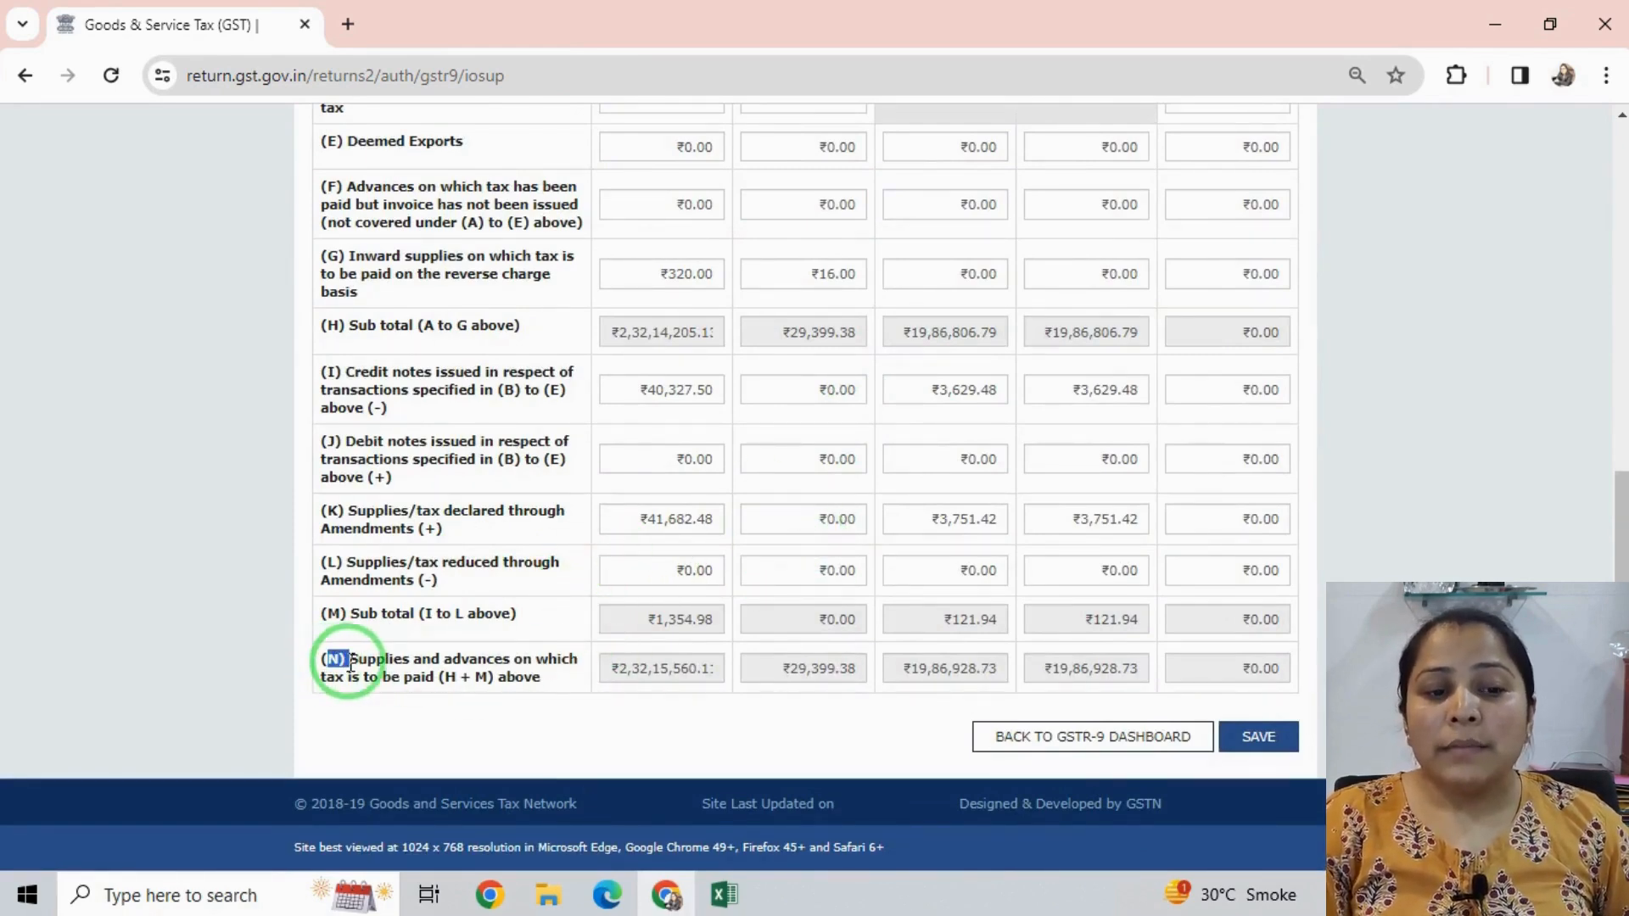
drag(610, 668, 811, 672)
drag(916, 673, 1141, 678)
click(1265, 737)
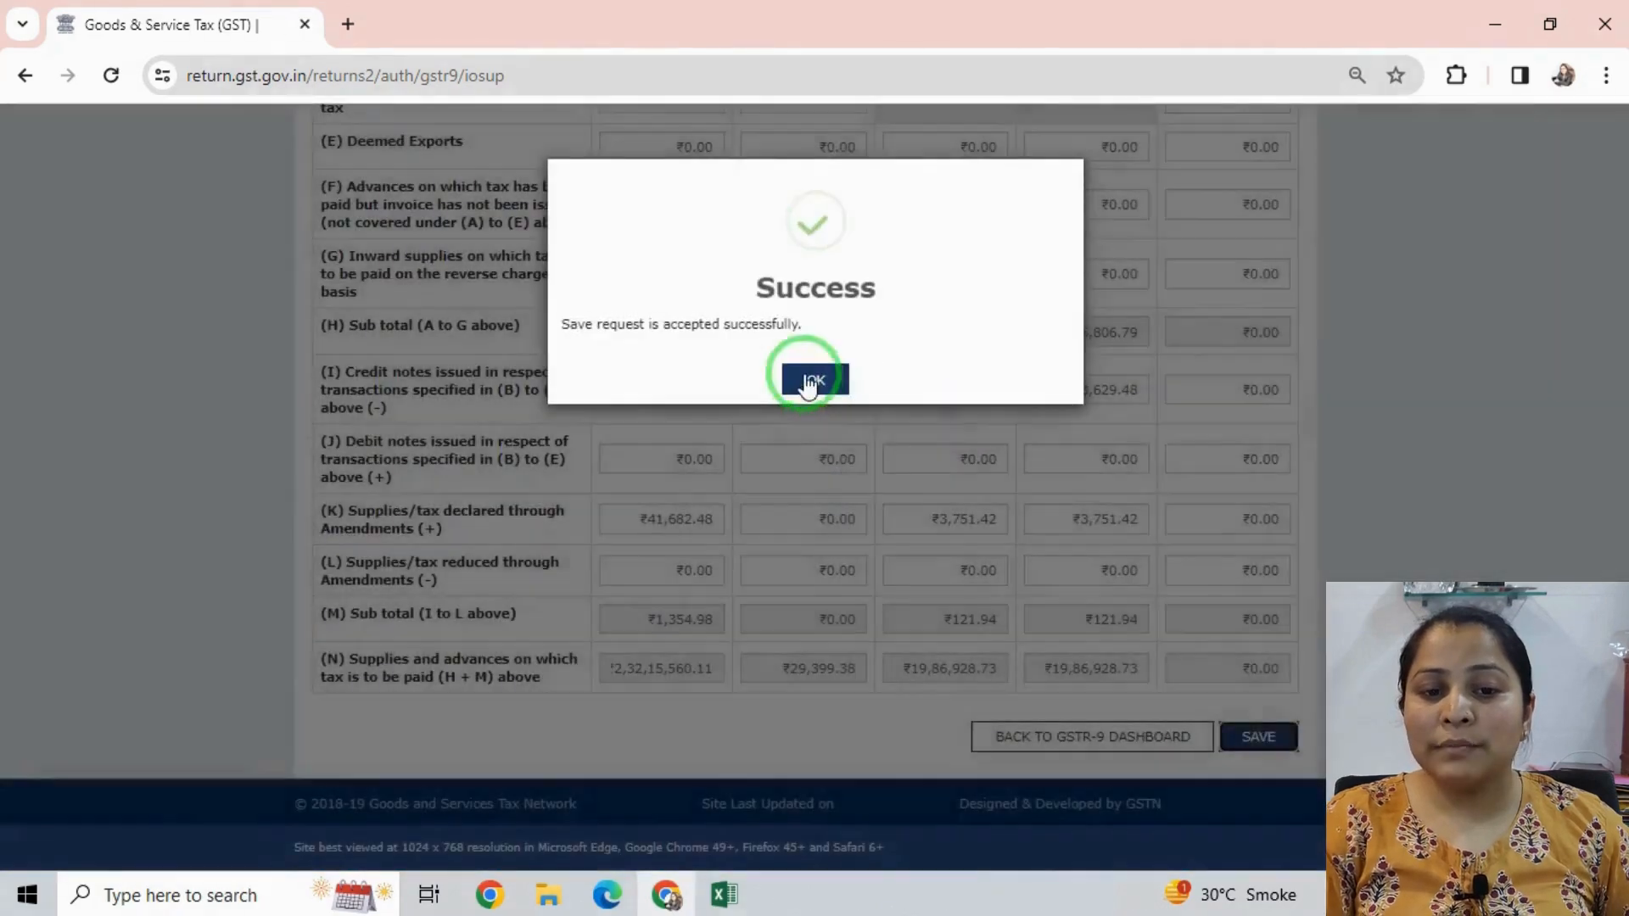
click(810, 378)
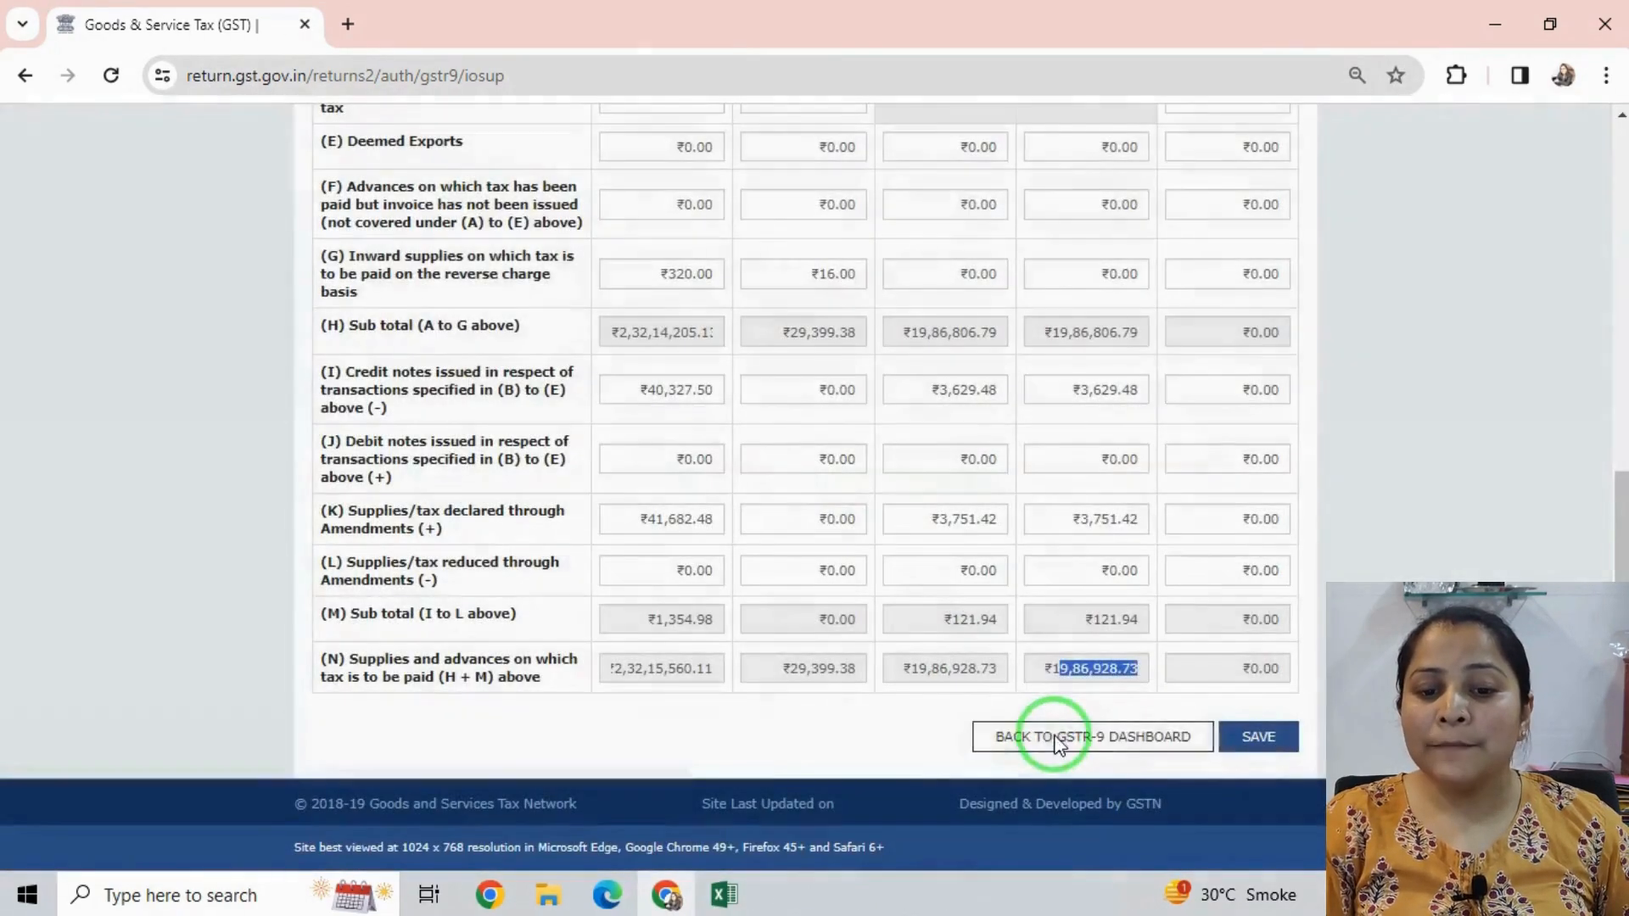
Return to the GSTR-9 dashboard and open table 5, outward supplies on which tax is not payable
click(1042, 740)
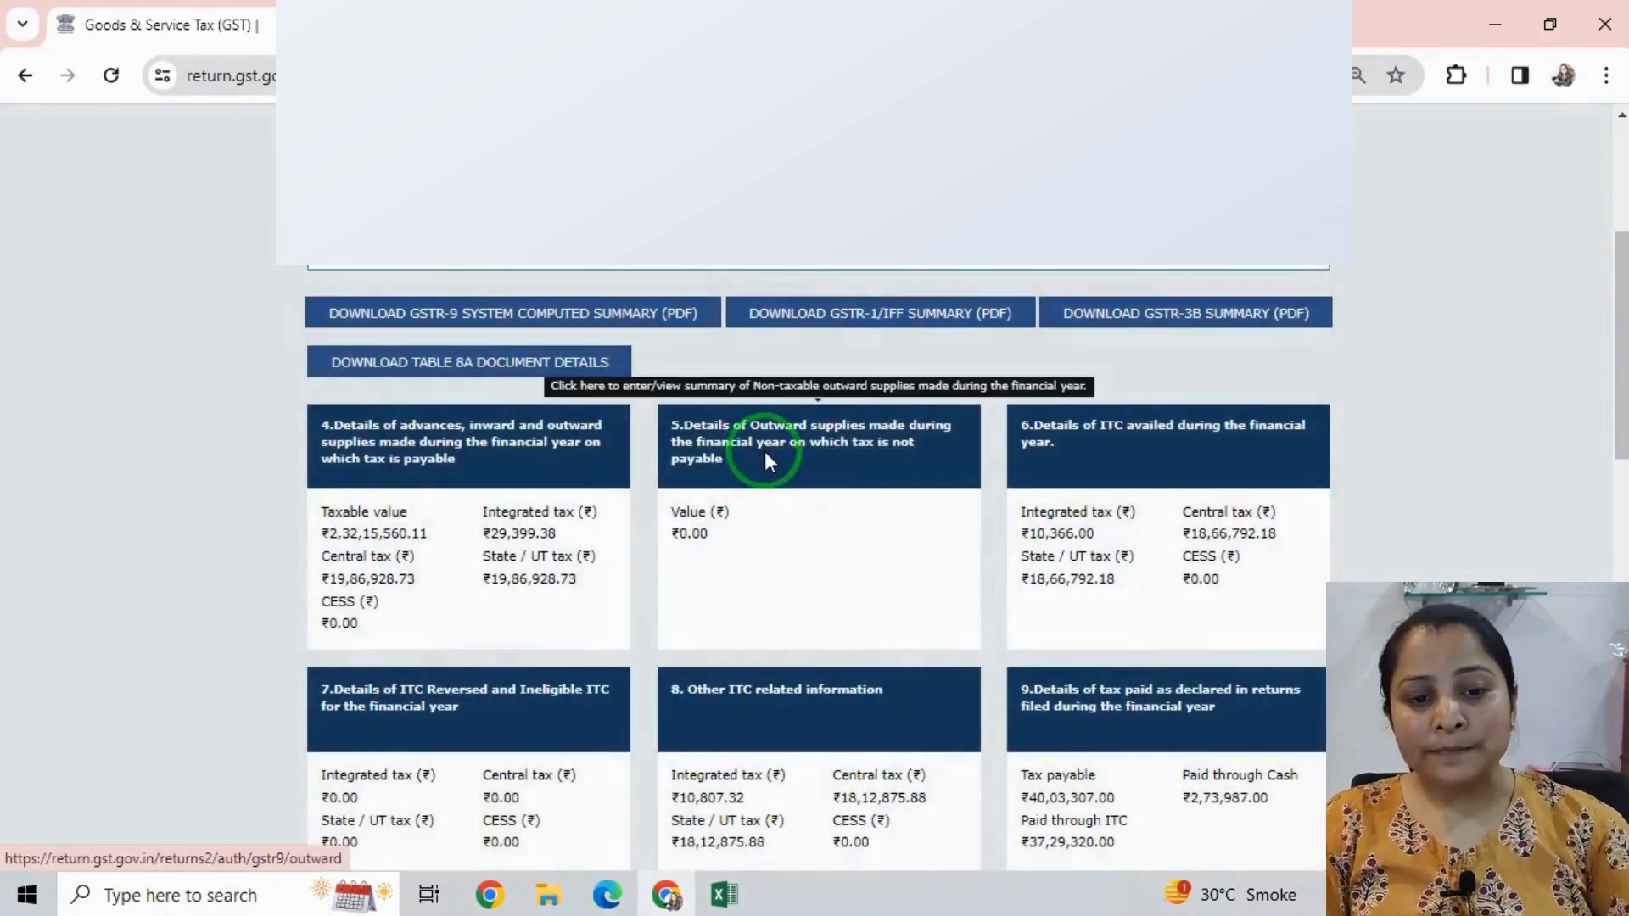
click(765, 452)
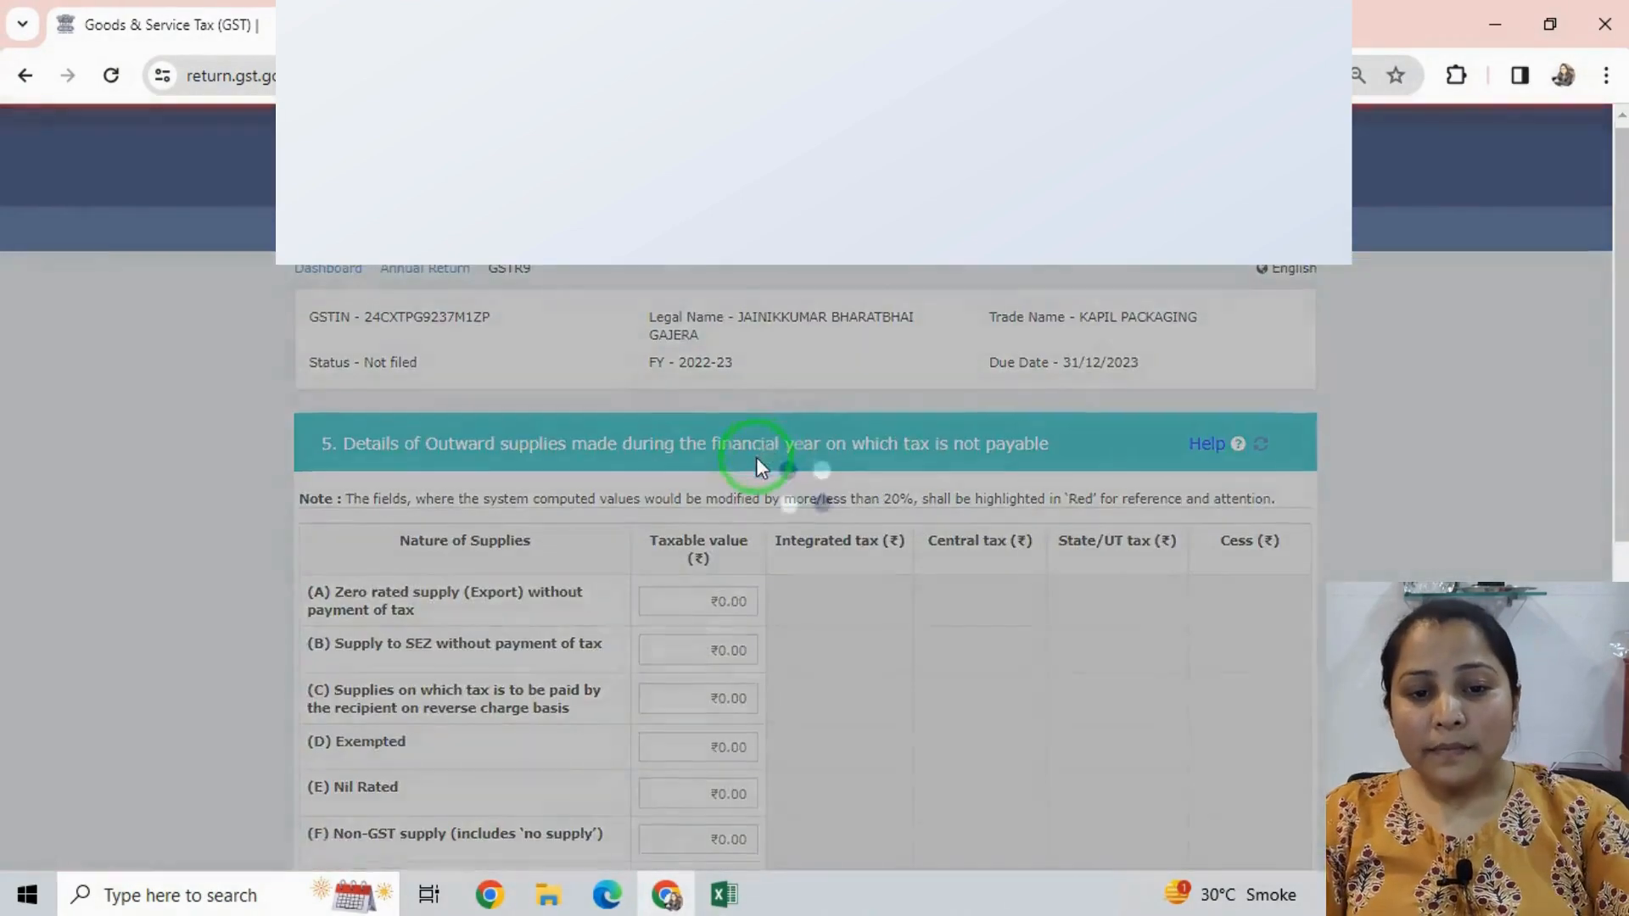
scroll(752, 452, down, 3)
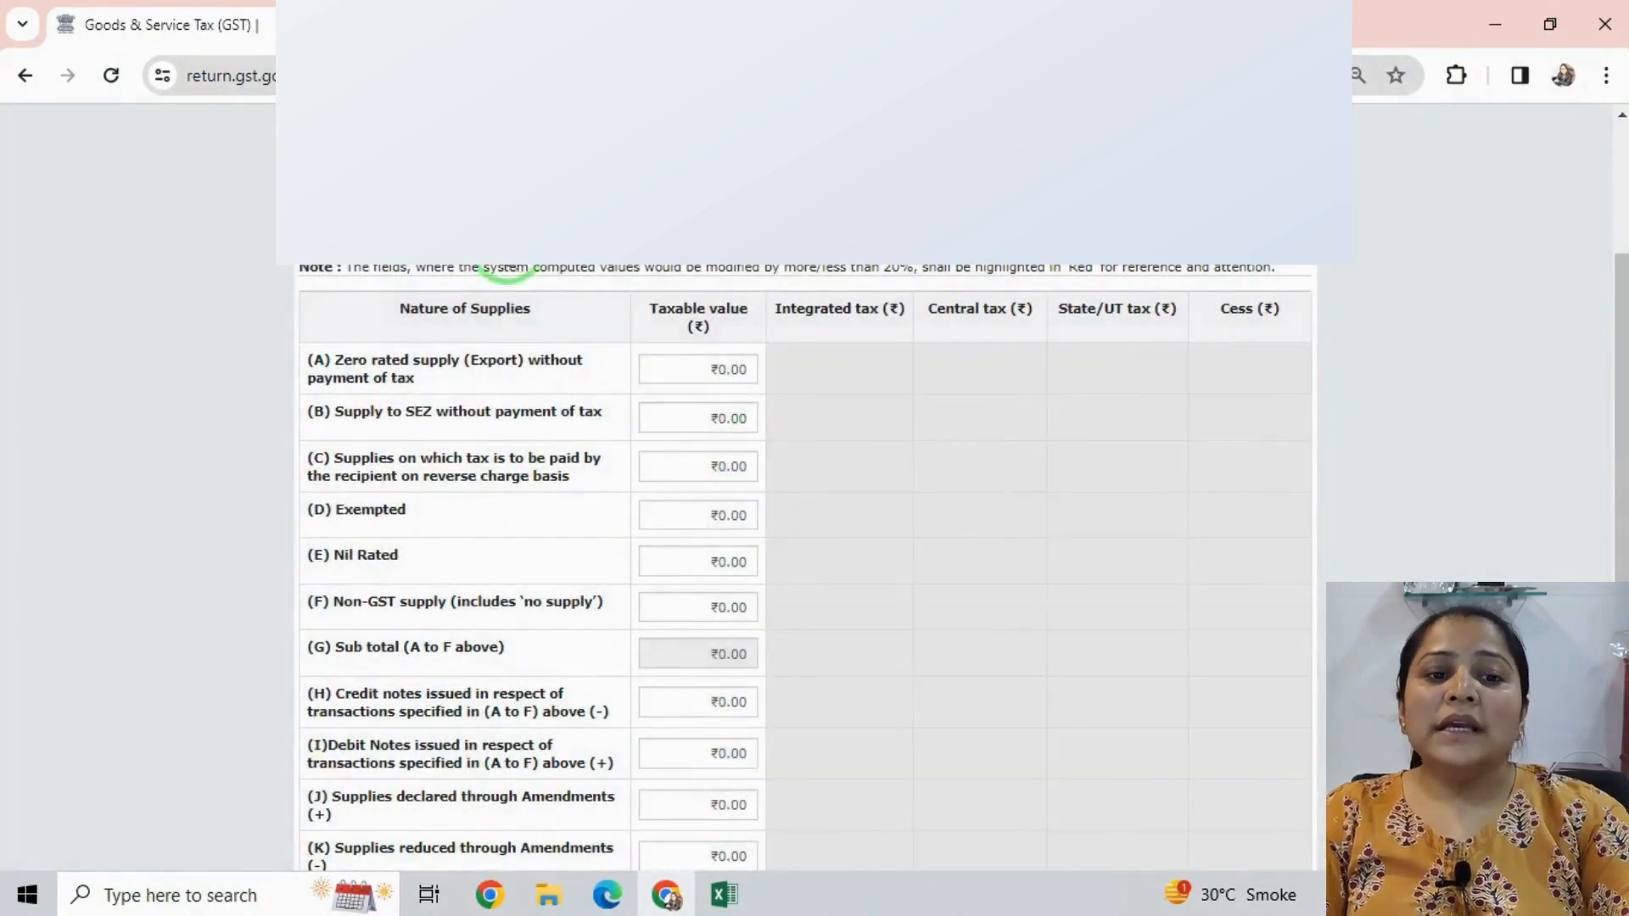
drag(426, 212, 1042, 208)
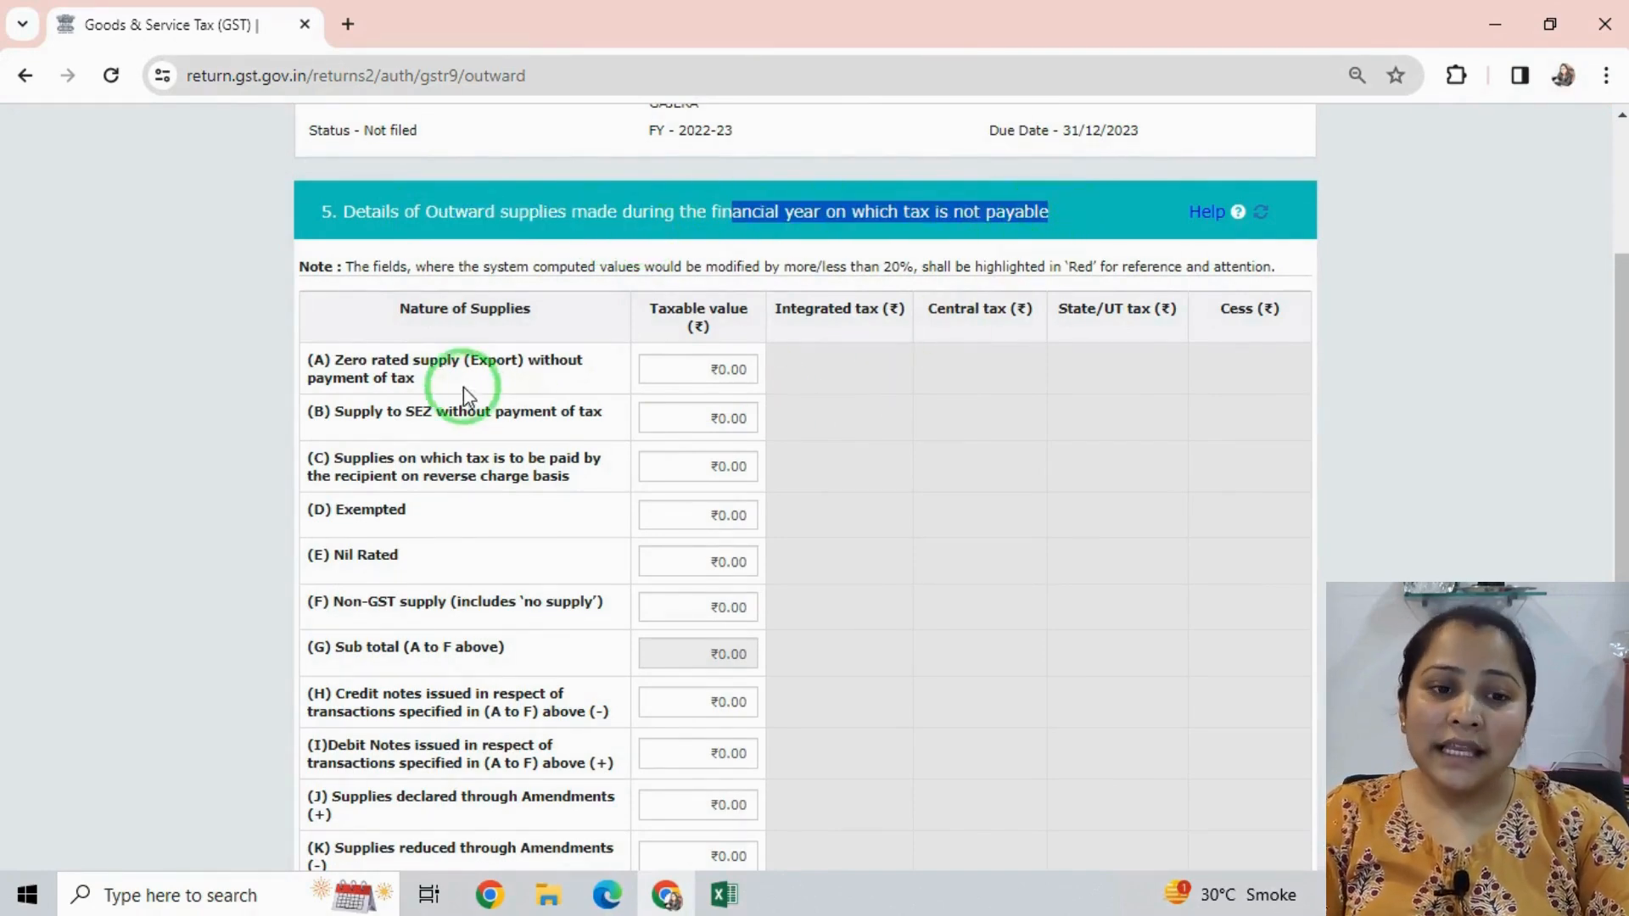
Review table 5's rows for zero-rated, SEZ, reverse charge, exempt and nil-rated supplies, credit and debit notes, and amendments
drag(348, 365, 470, 363)
drag(387, 413, 595, 412)
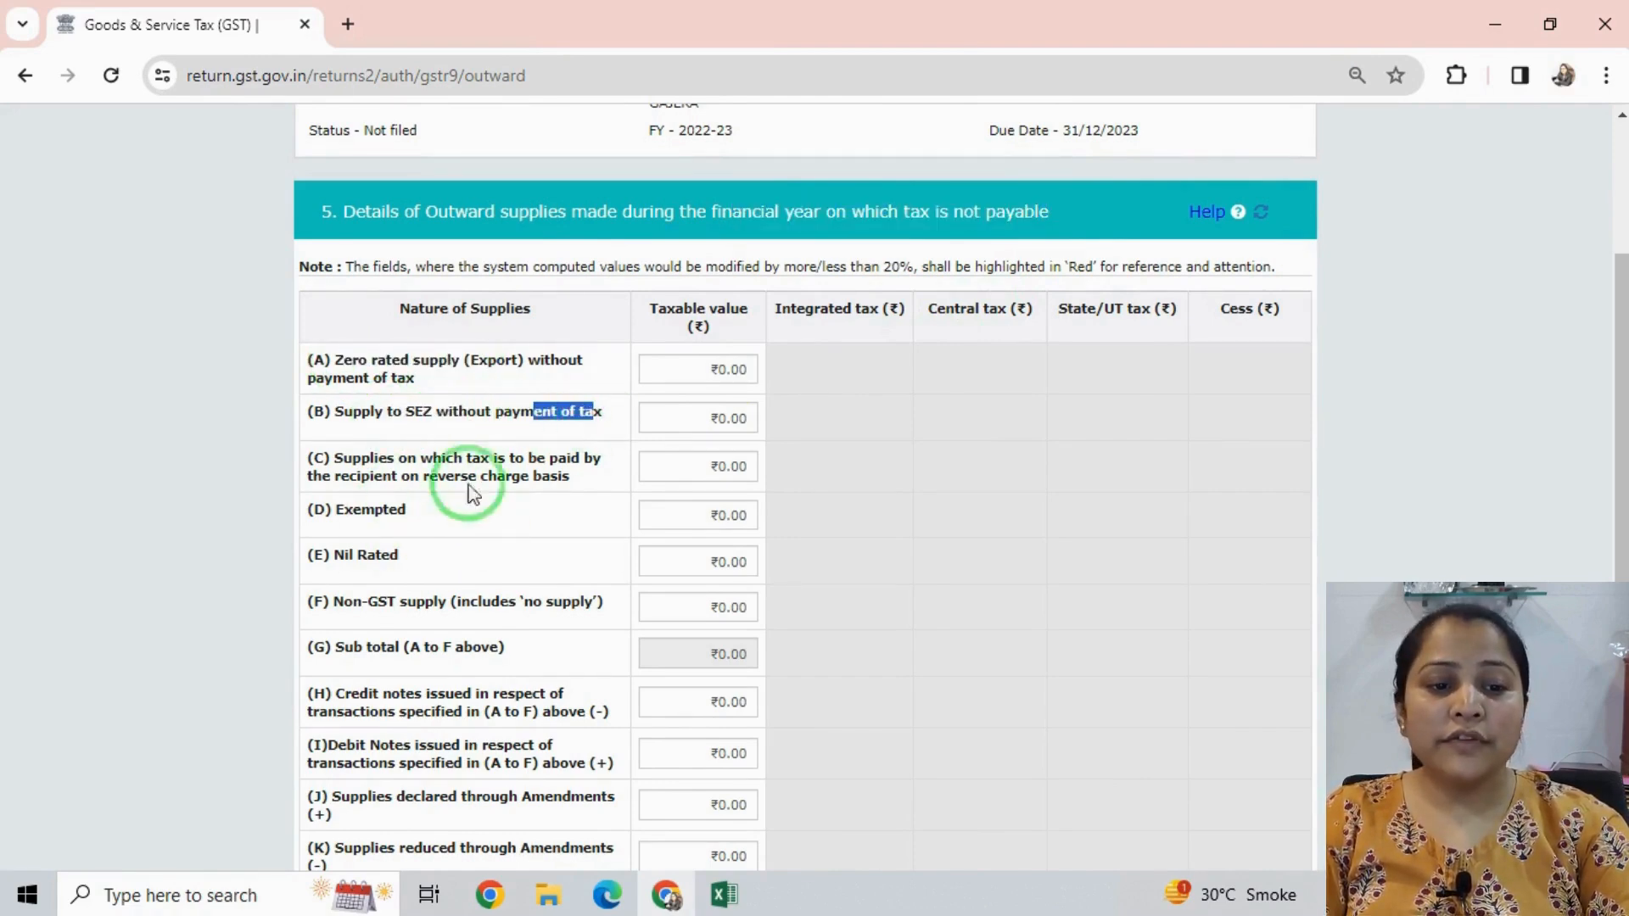
scroll(382, 607, down, 1)
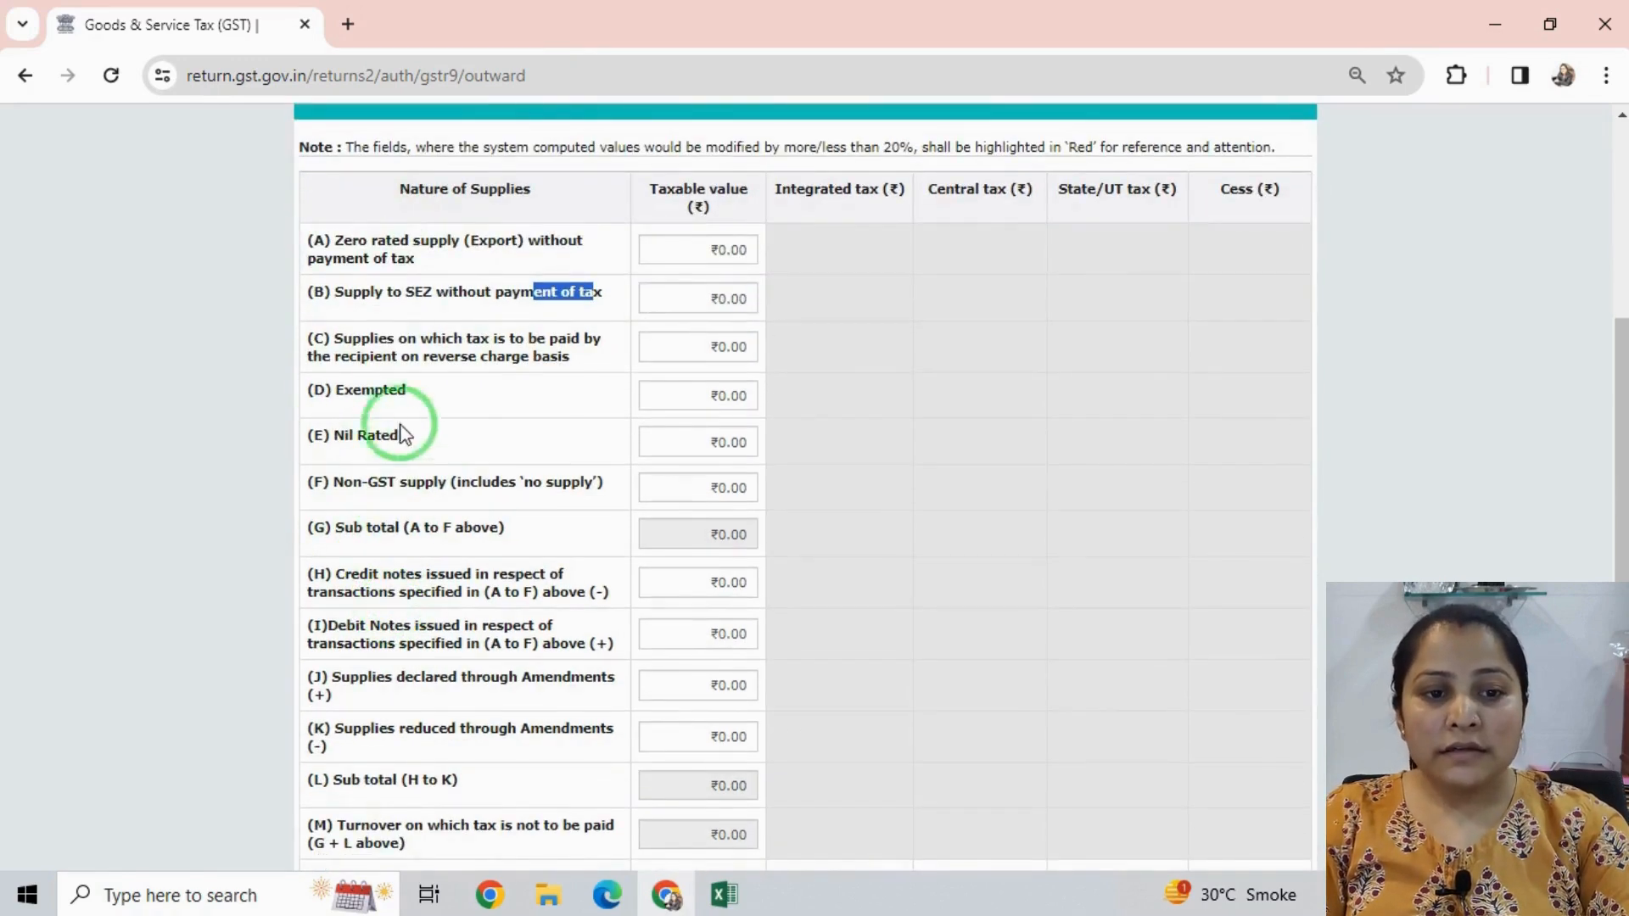
drag(352, 574, 383, 574)
drag(359, 677, 380, 678)
scroll(374, 687, down, 2)
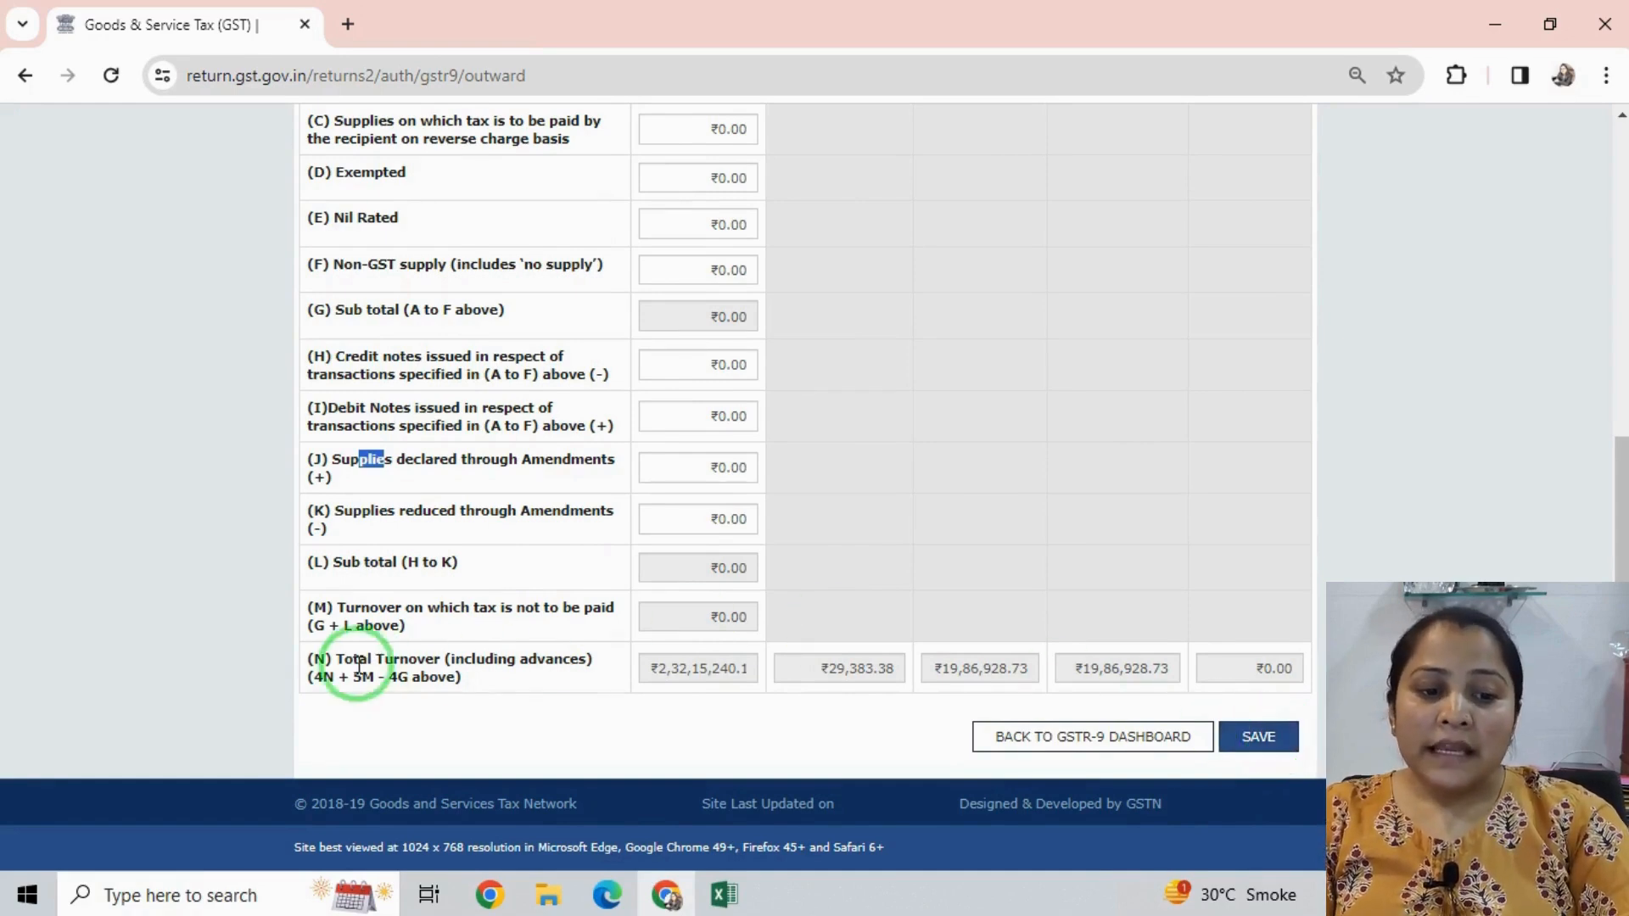
Check the total turnover in row N across all tax columns, and save table 5
drag(342, 661, 454, 660)
drag(653, 666, 1161, 671)
click(1259, 736)
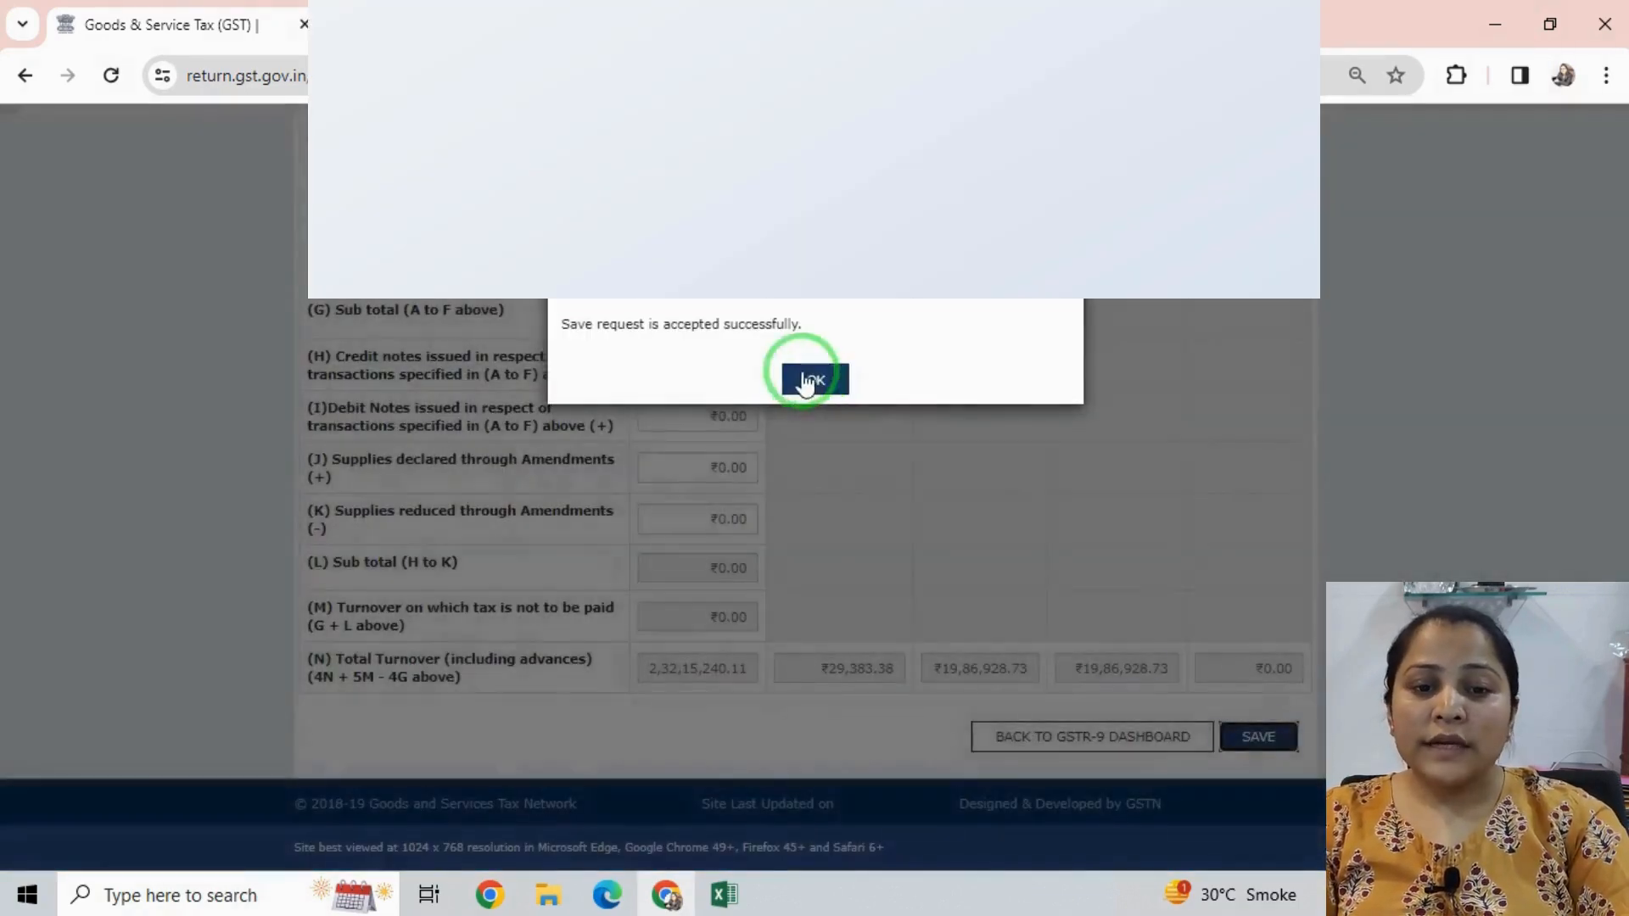
click(802, 376)
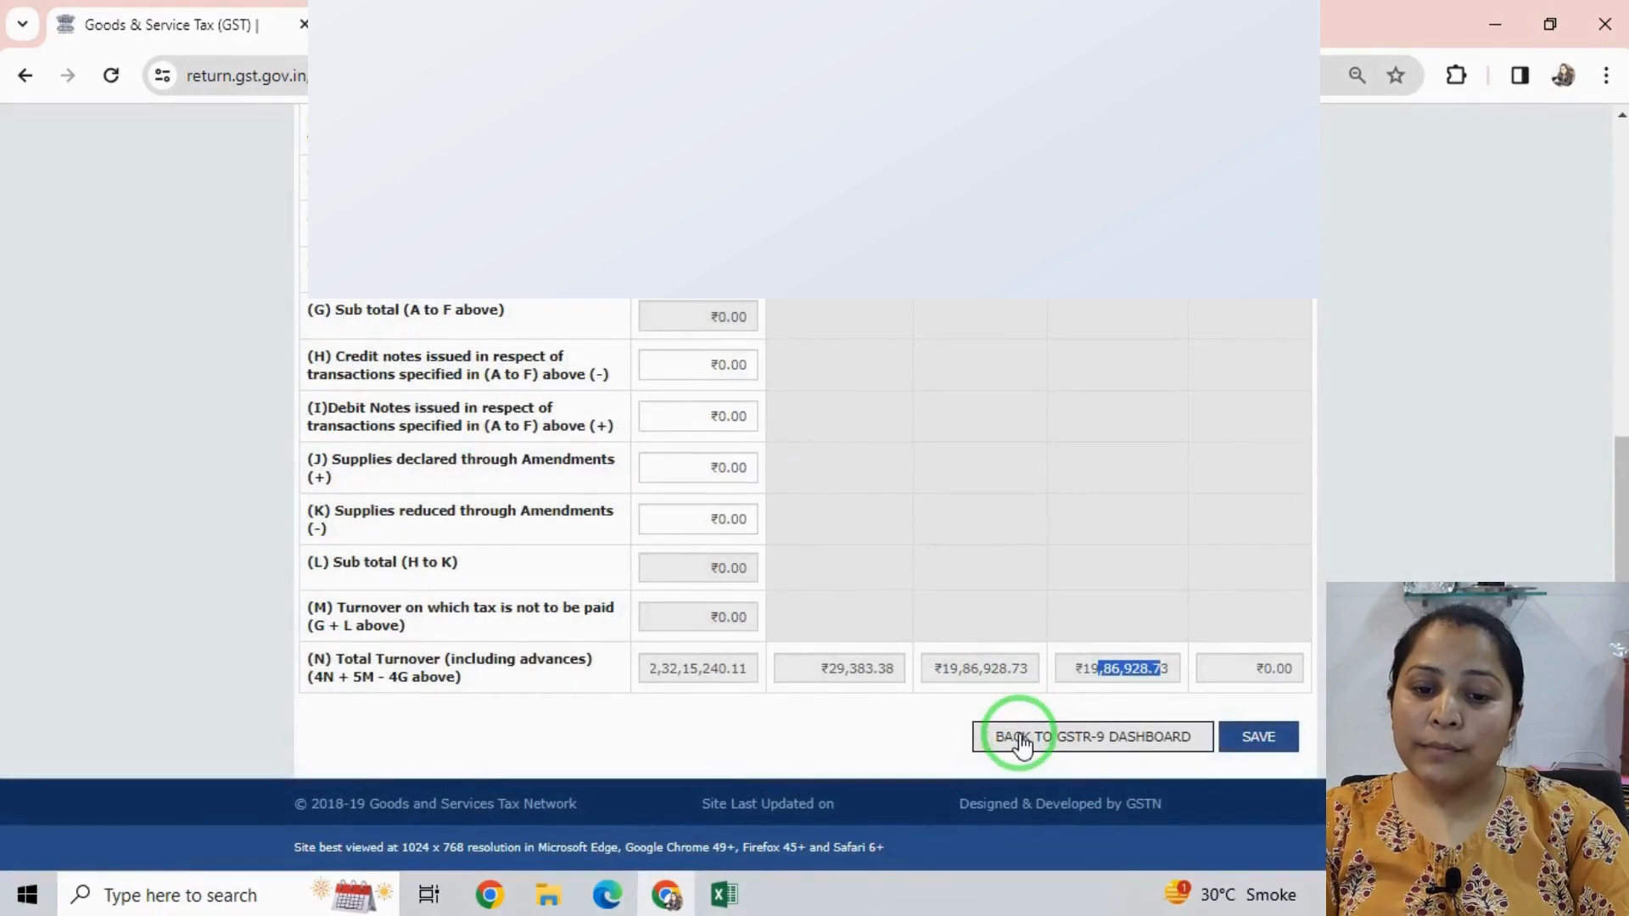
Return to the GSTR-9 dashboard and open table 6, ITC availed during the financial year
click(1021, 739)
scroll(949, 709, down, 5)
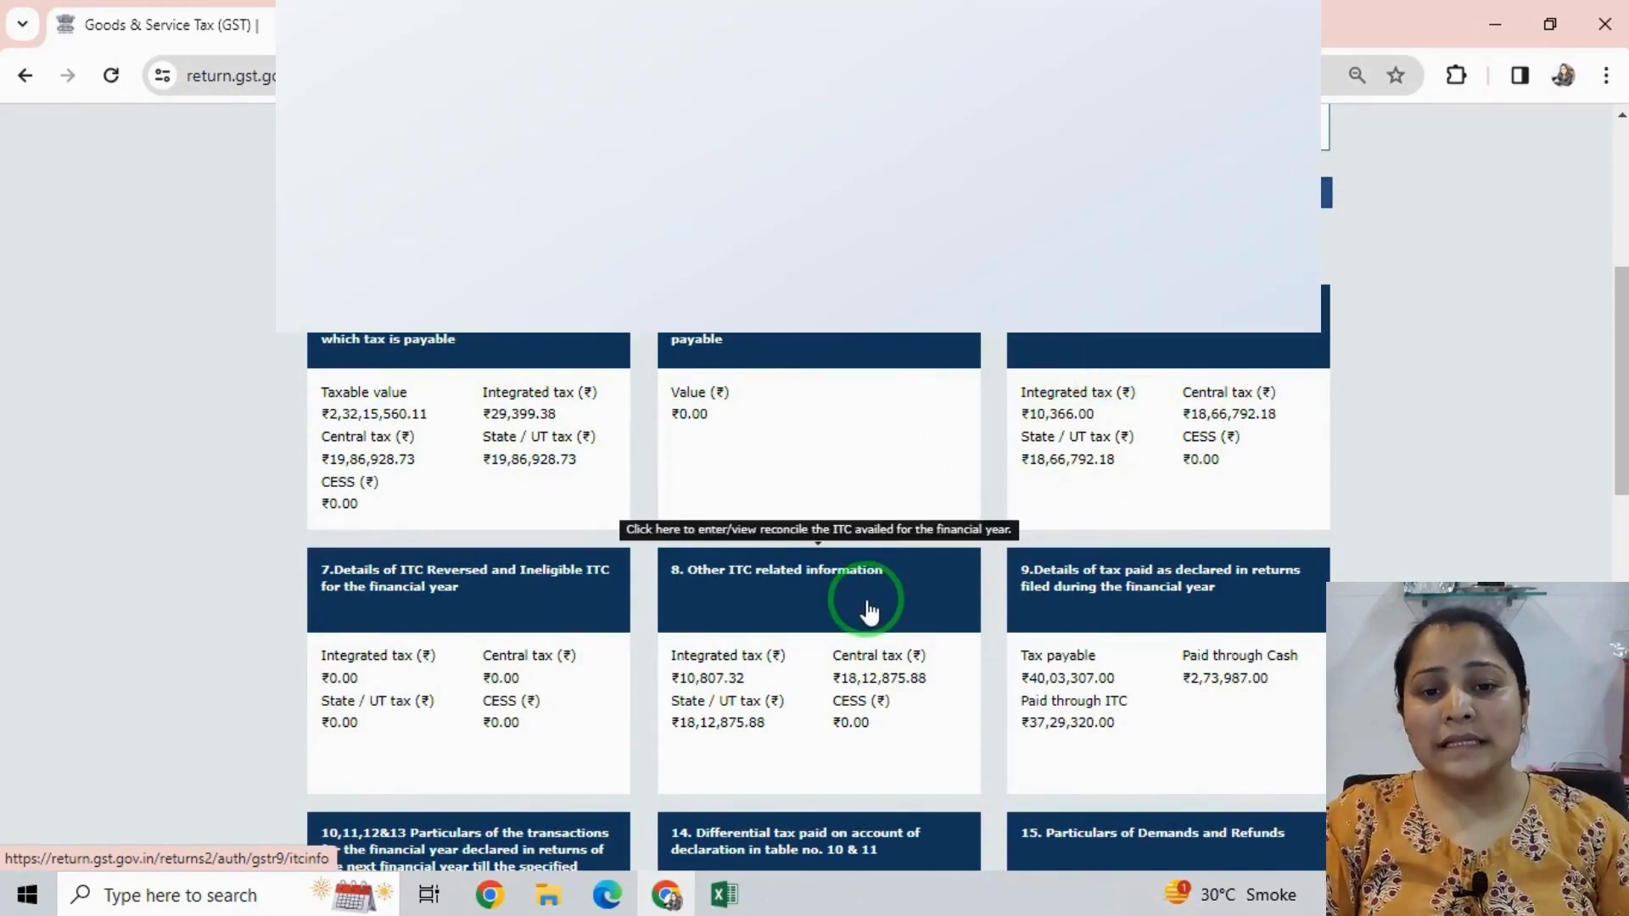
click(1074, 344)
scroll(812, 519, down, 2)
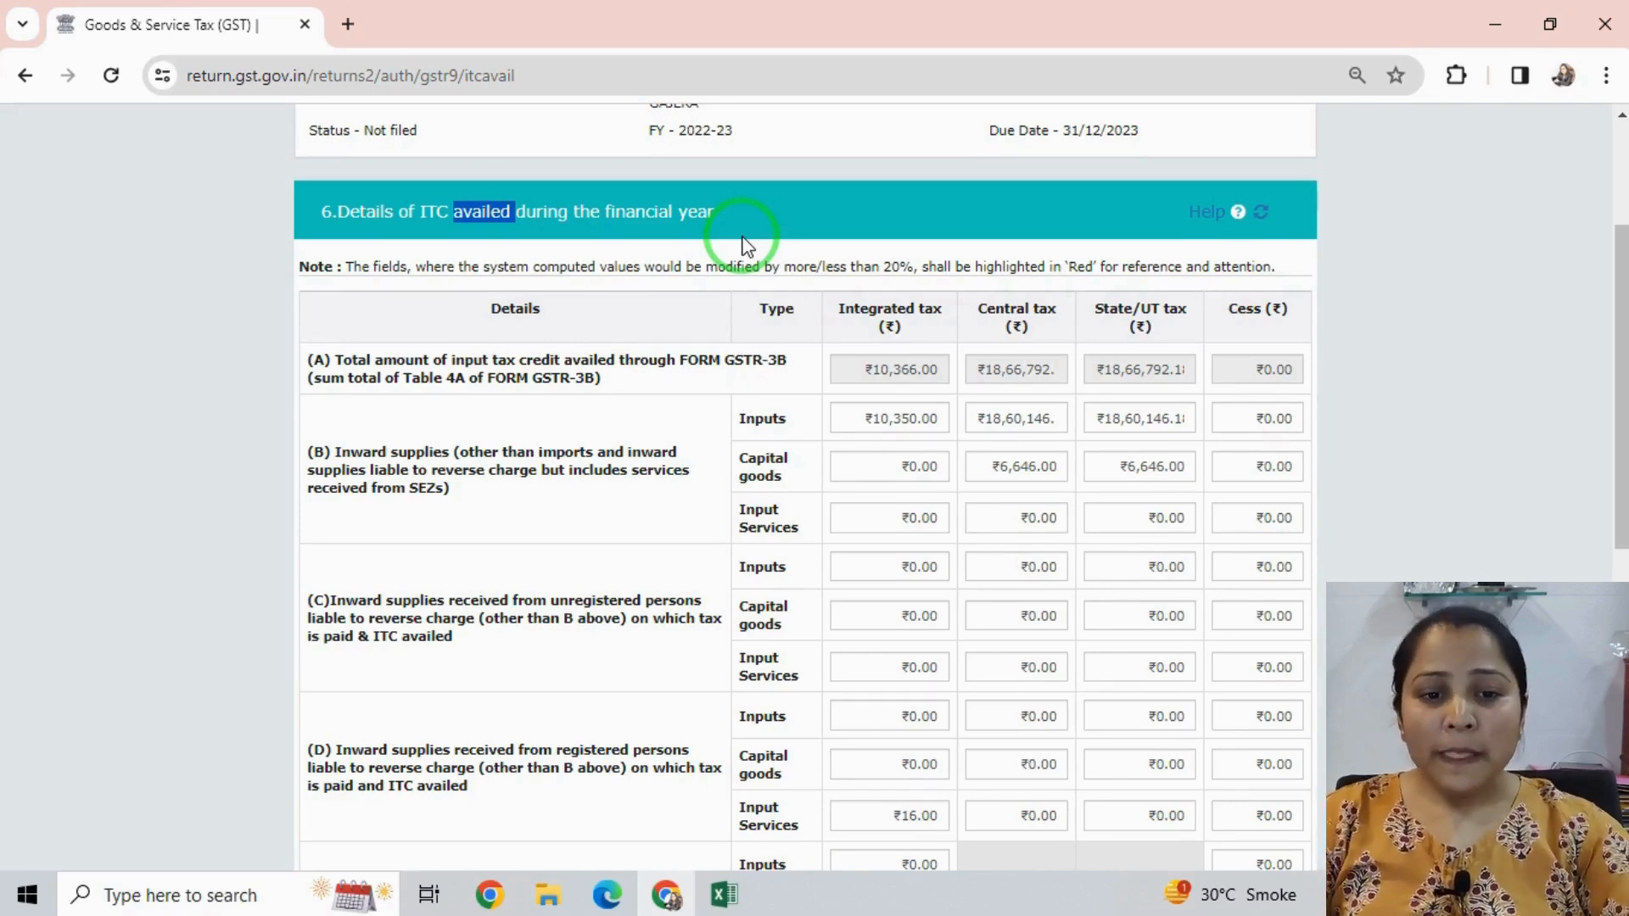
Examine row A of table 6, the total ITC availed through table 4A of GSTR-3B, for each tax head
click(768, 357)
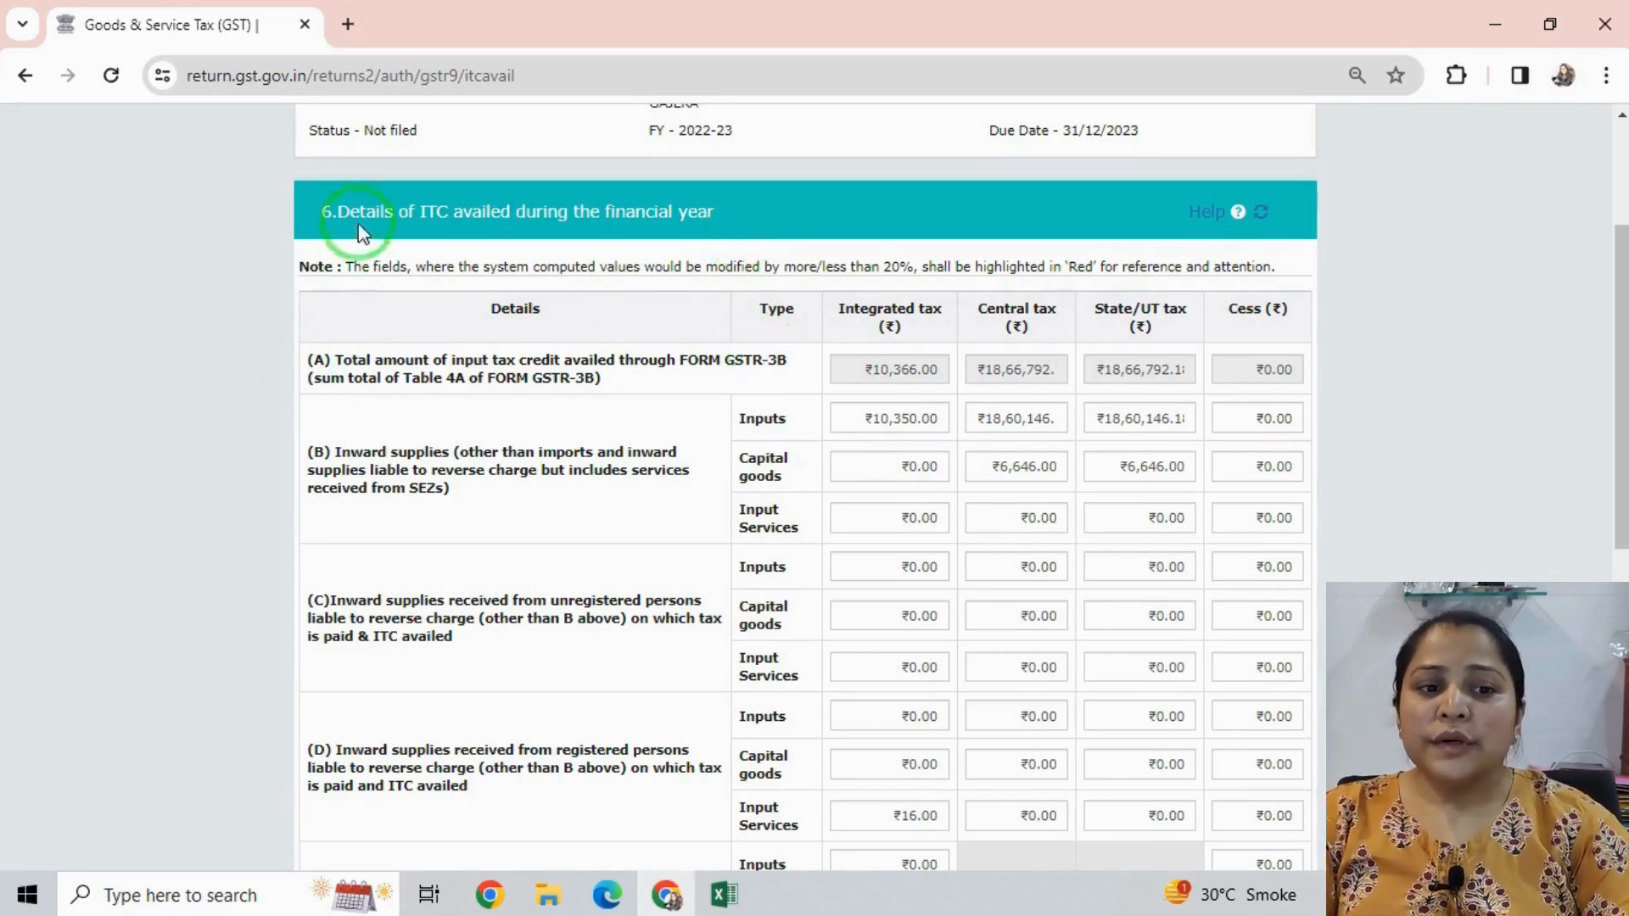
drag(333, 366, 626, 399)
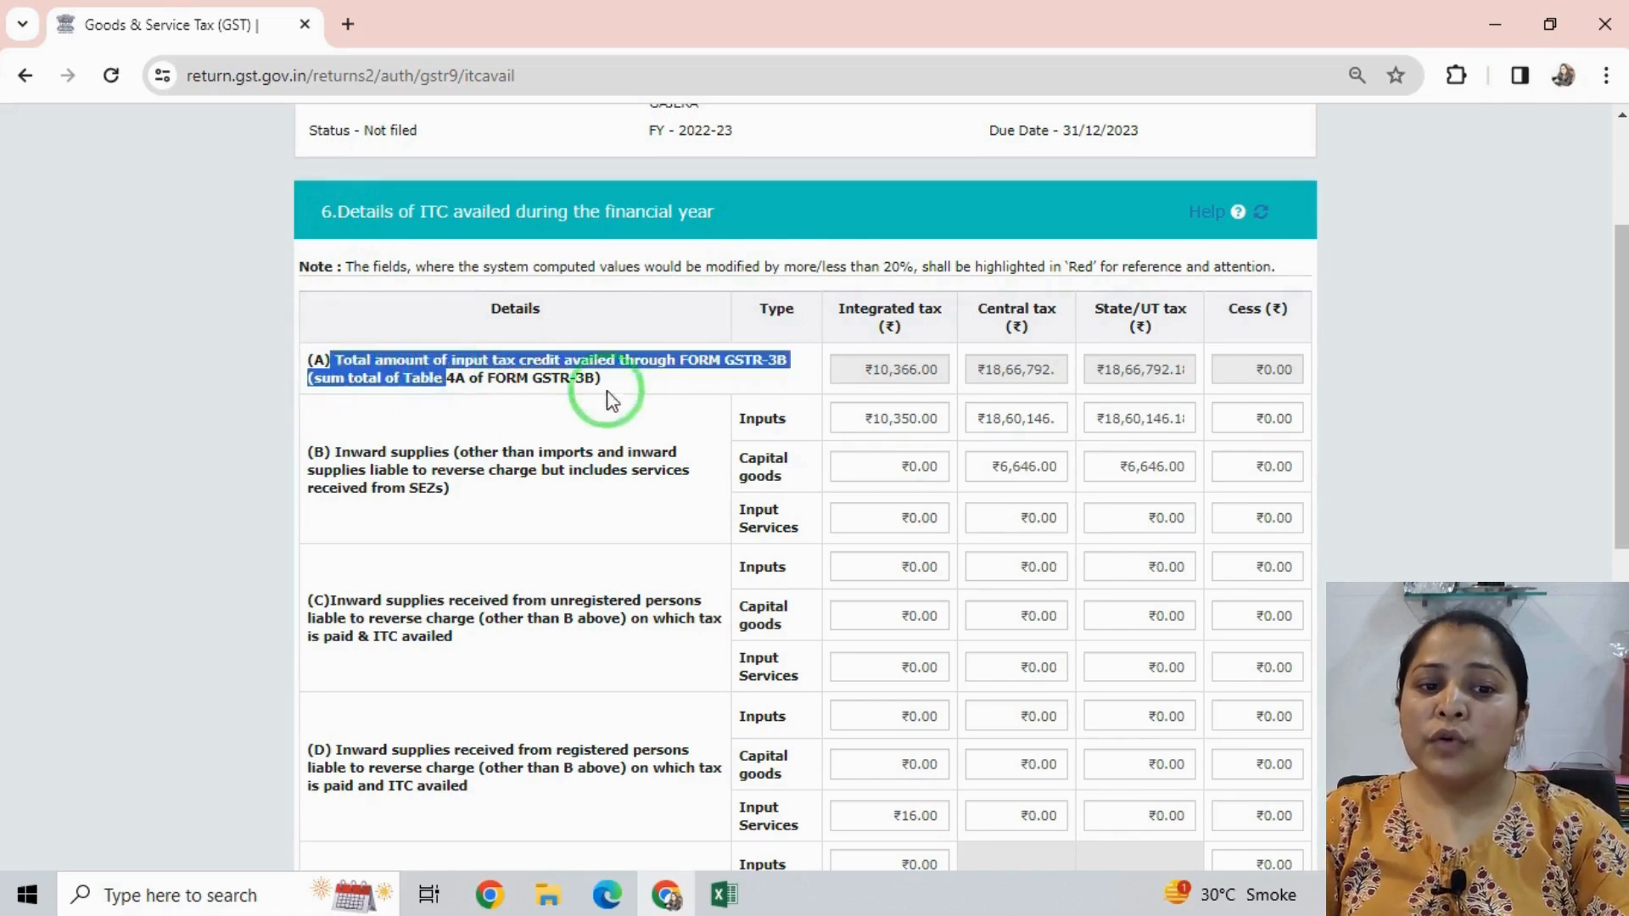
click(394, 381)
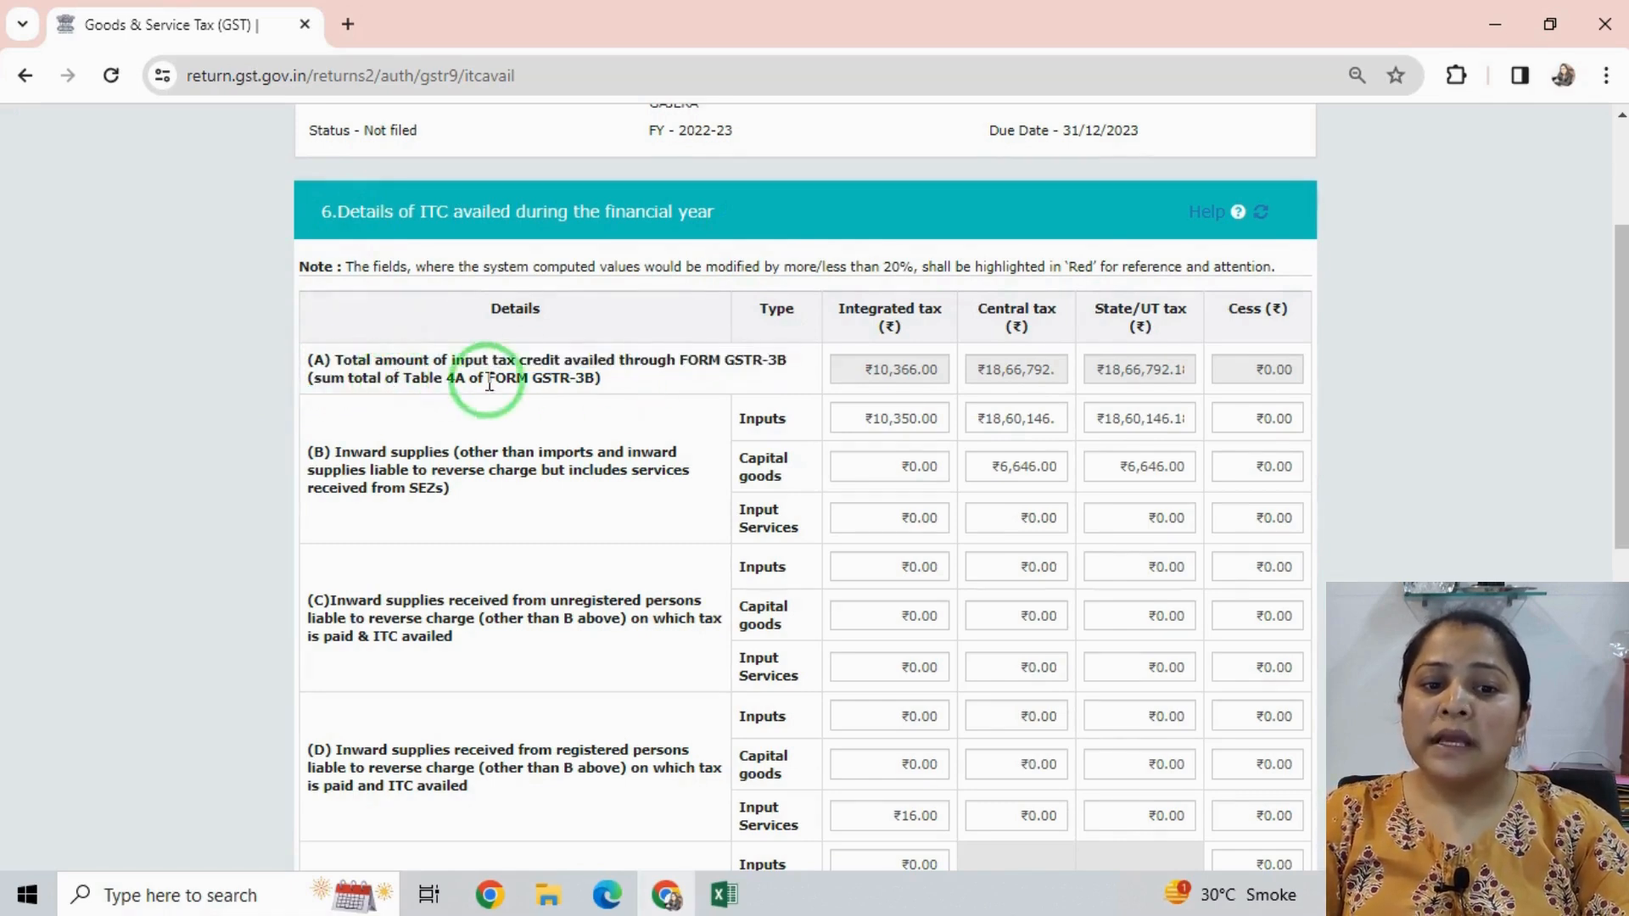
drag(678, 360, 787, 361)
drag(393, 379, 465, 386)
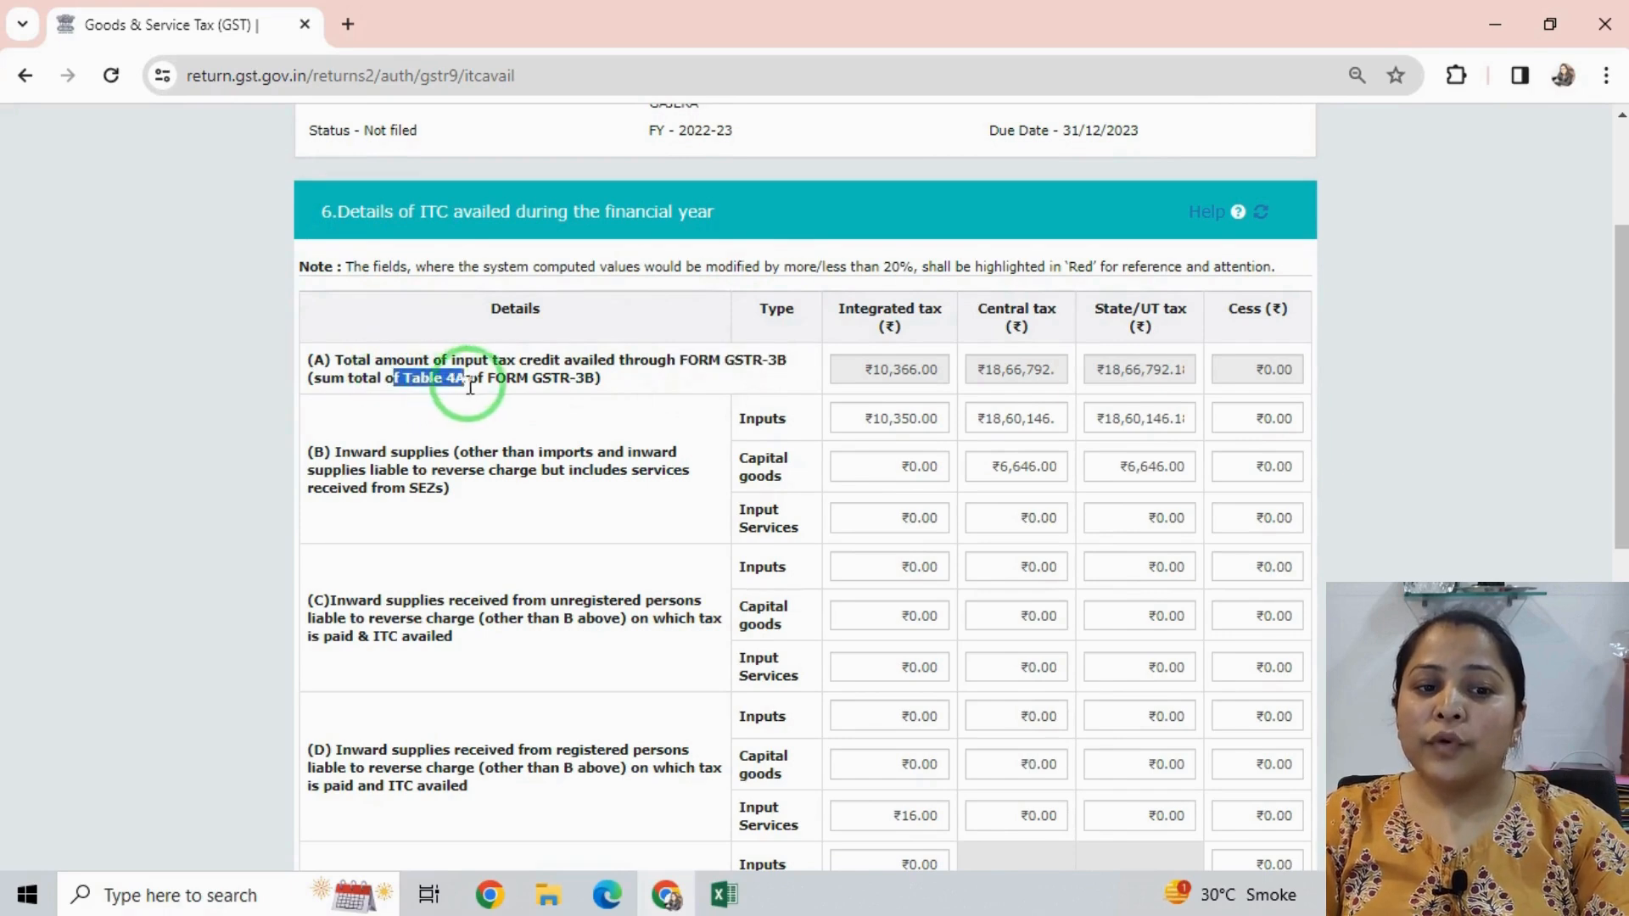
drag(330, 377, 407, 378)
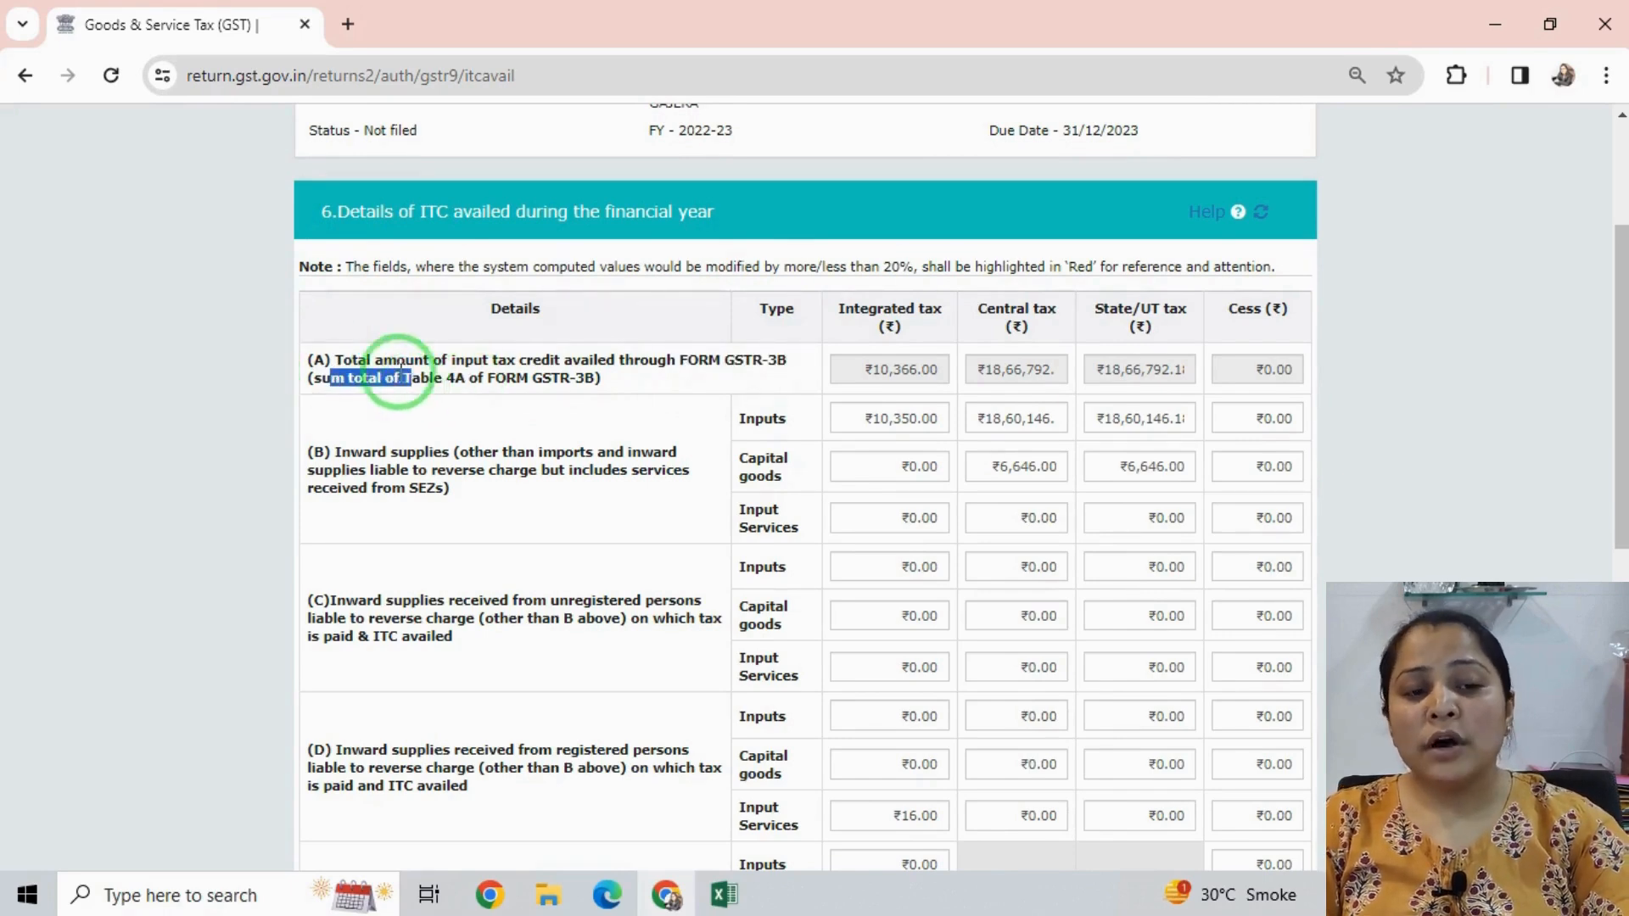
double_click(435, 380)
click(454, 382)
drag(869, 377, 1161, 398)
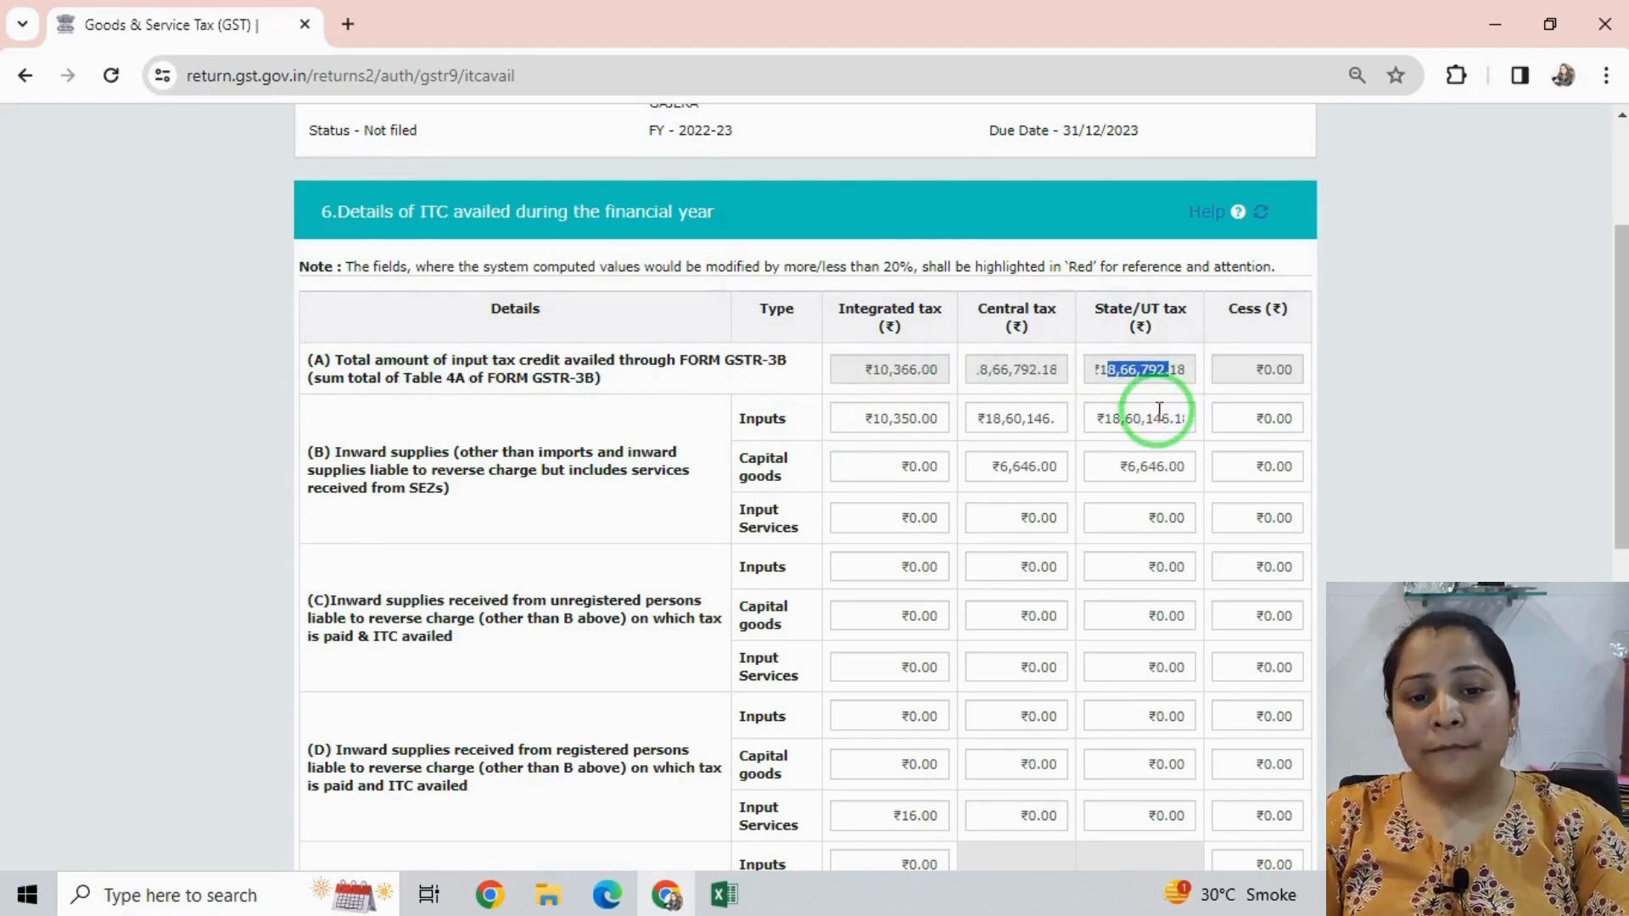
Examine rows B to D of table 6, covering regular inward supplies and reverse charge supplies from unregistered and registered persons
scroll(863, 451, down, 1)
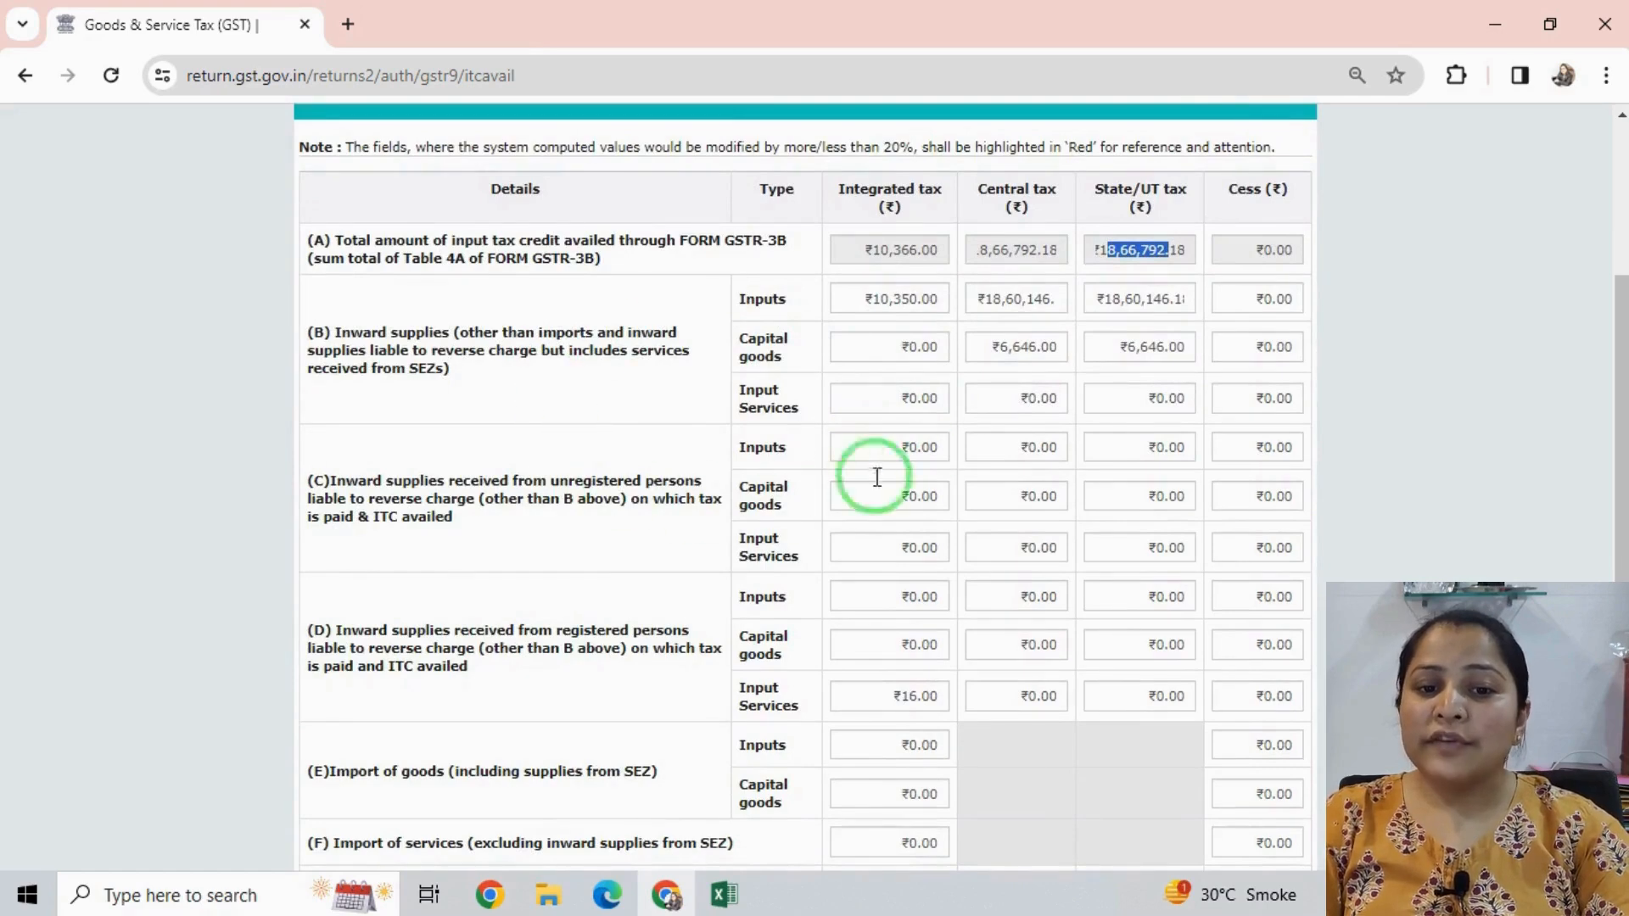
drag(326, 332, 448, 333)
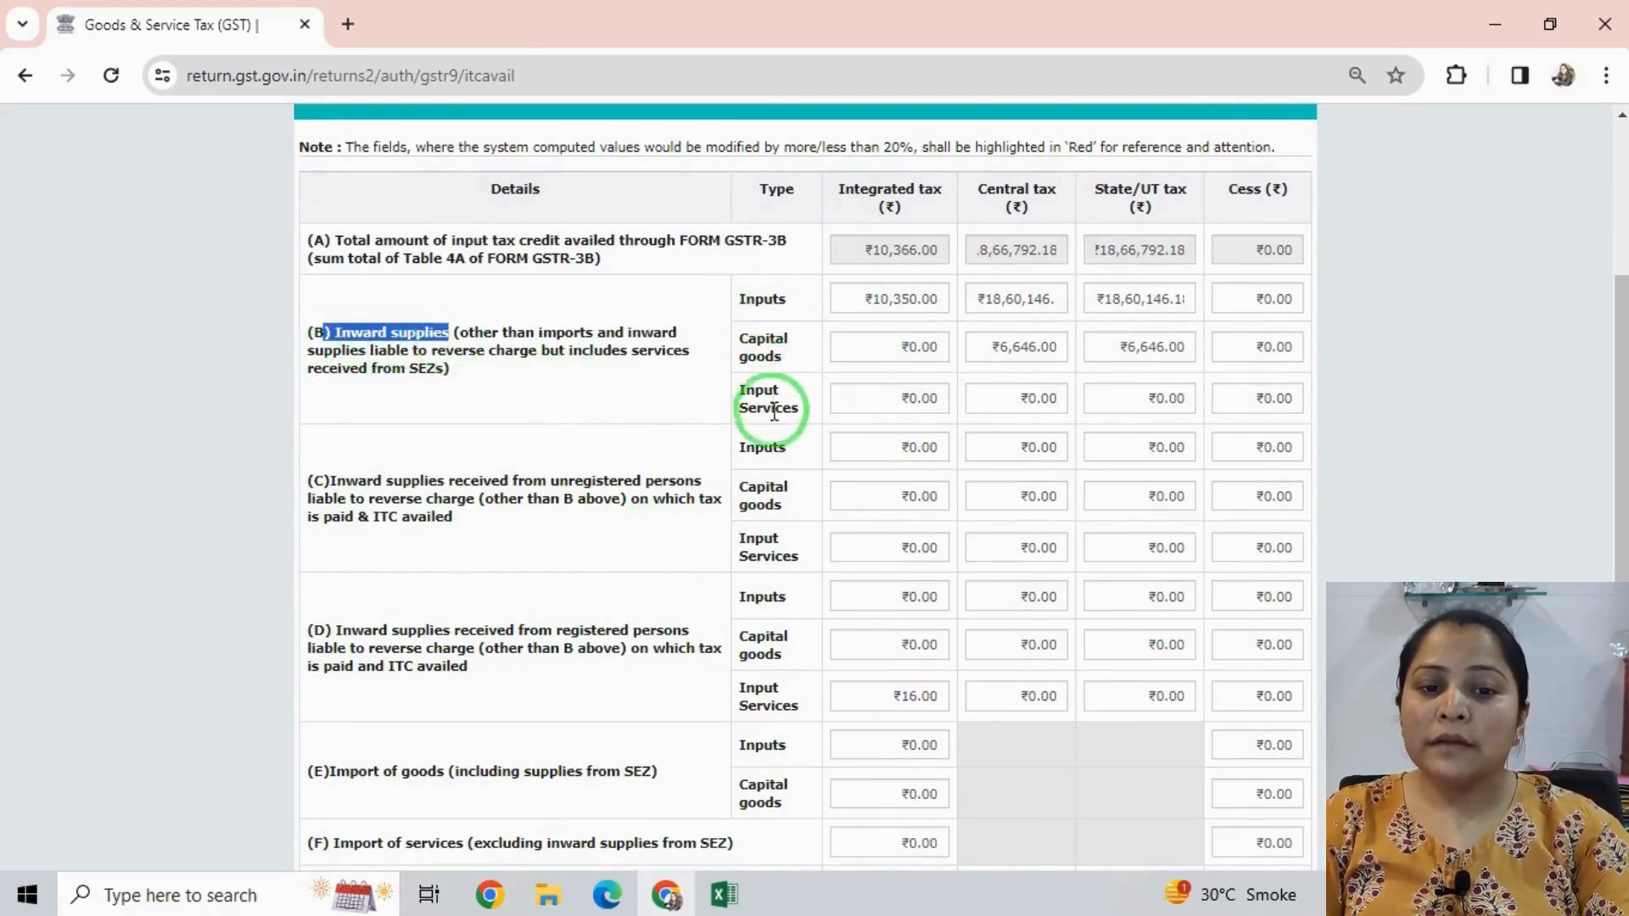
click(428, 481)
drag(428, 482, 463, 480)
drag(591, 481, 668, 482)
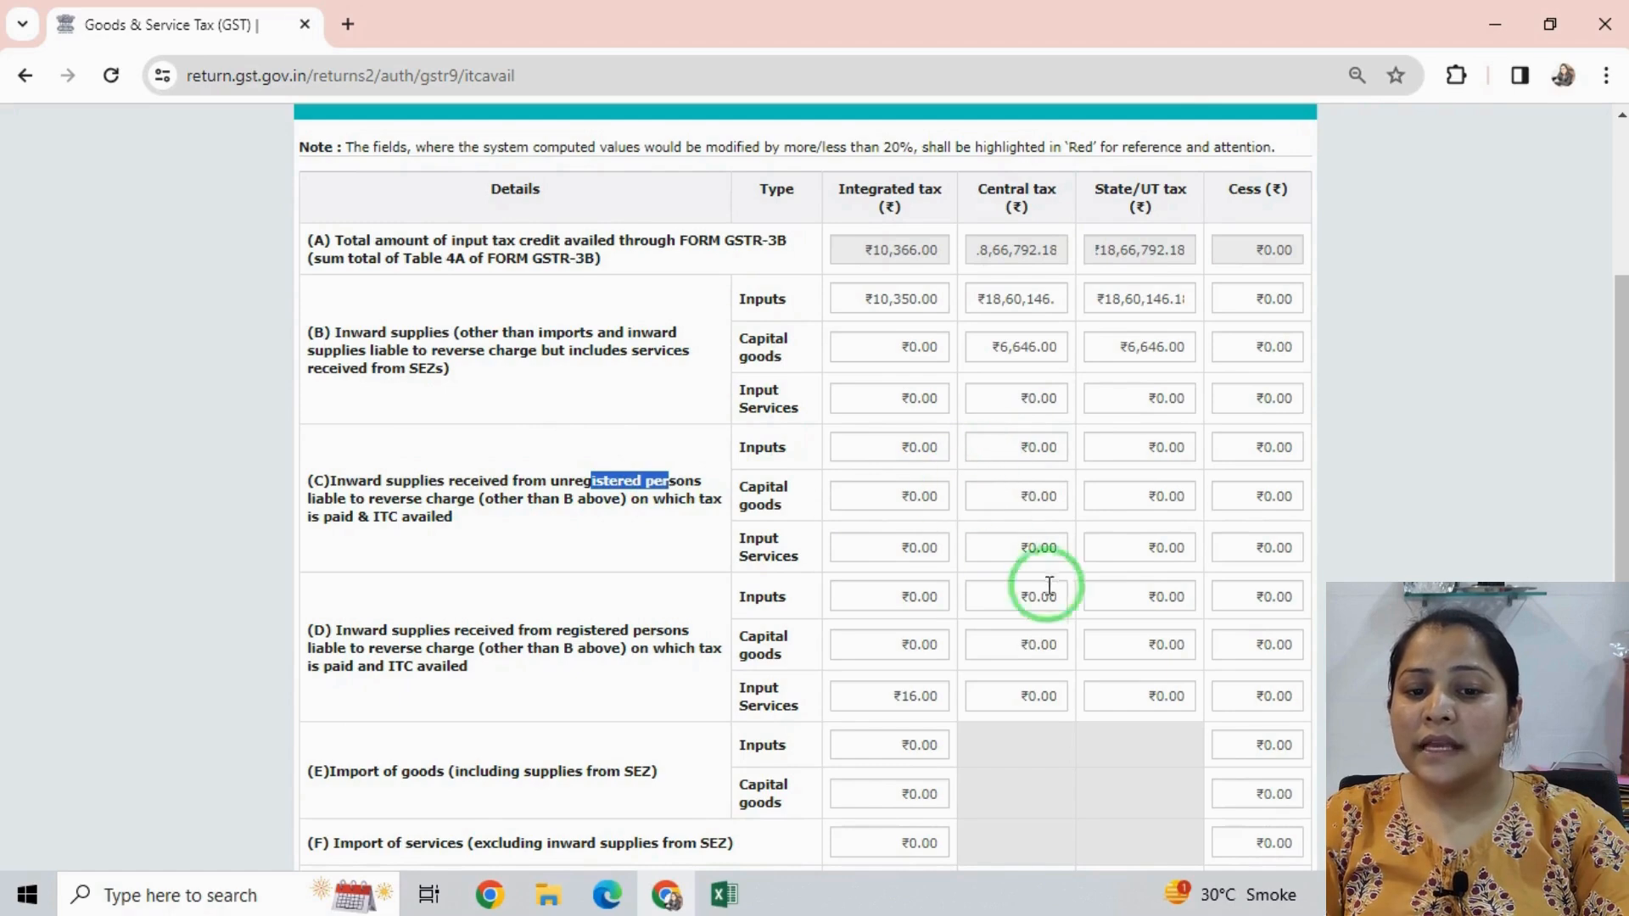
drag(352, 630, 446, 638)
drag(558, 632, 628, 635)
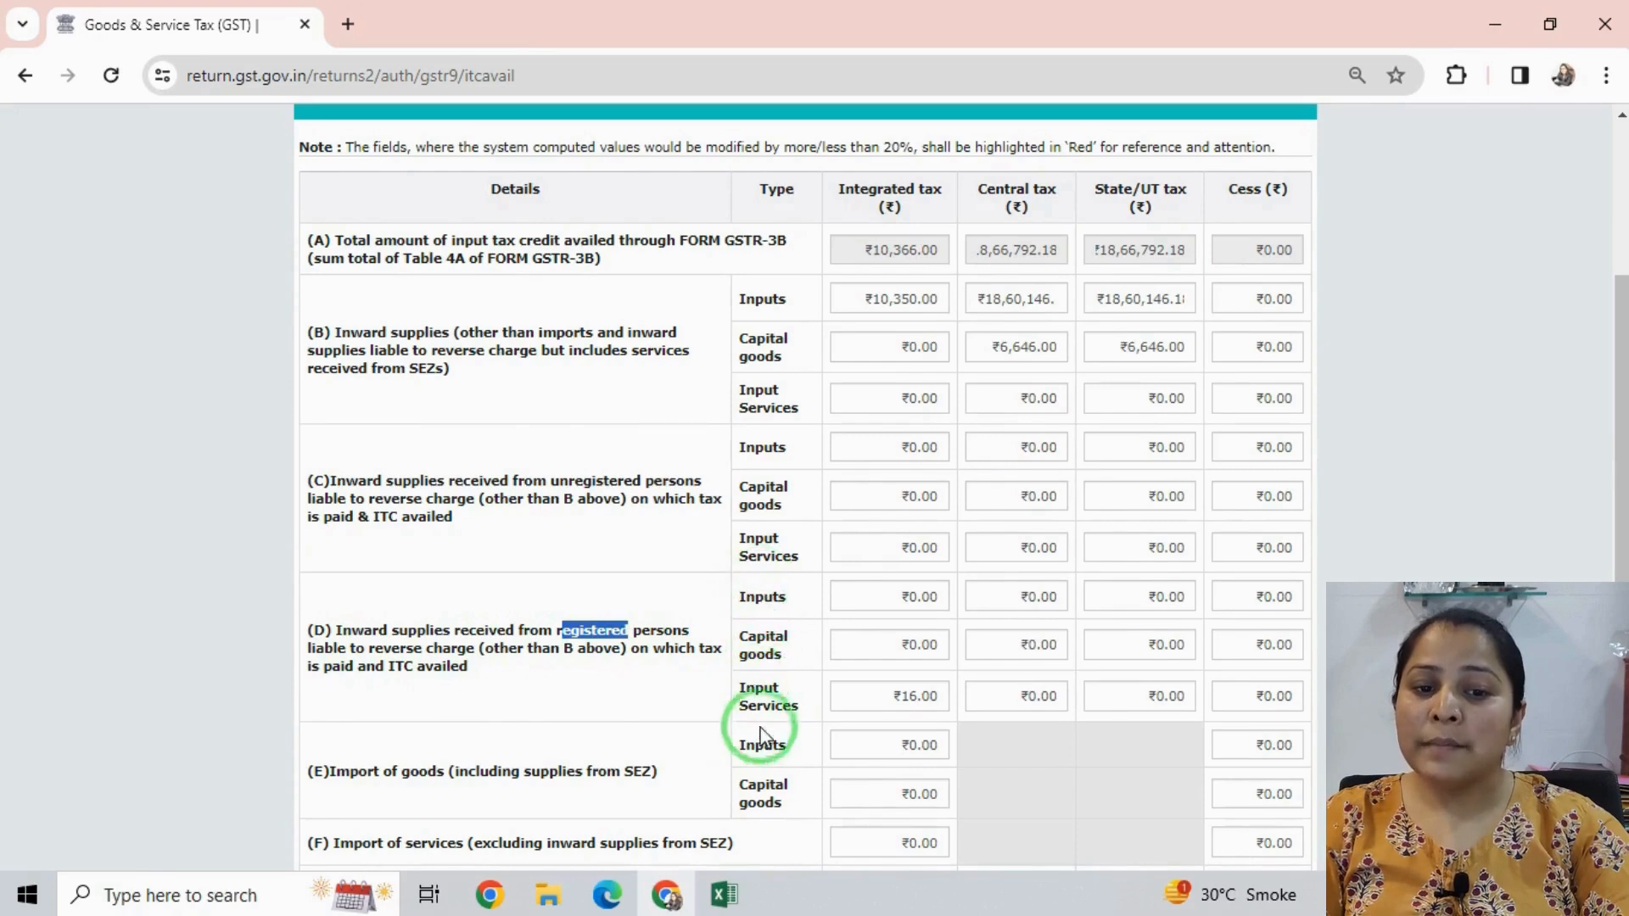
double_click(760, 654)
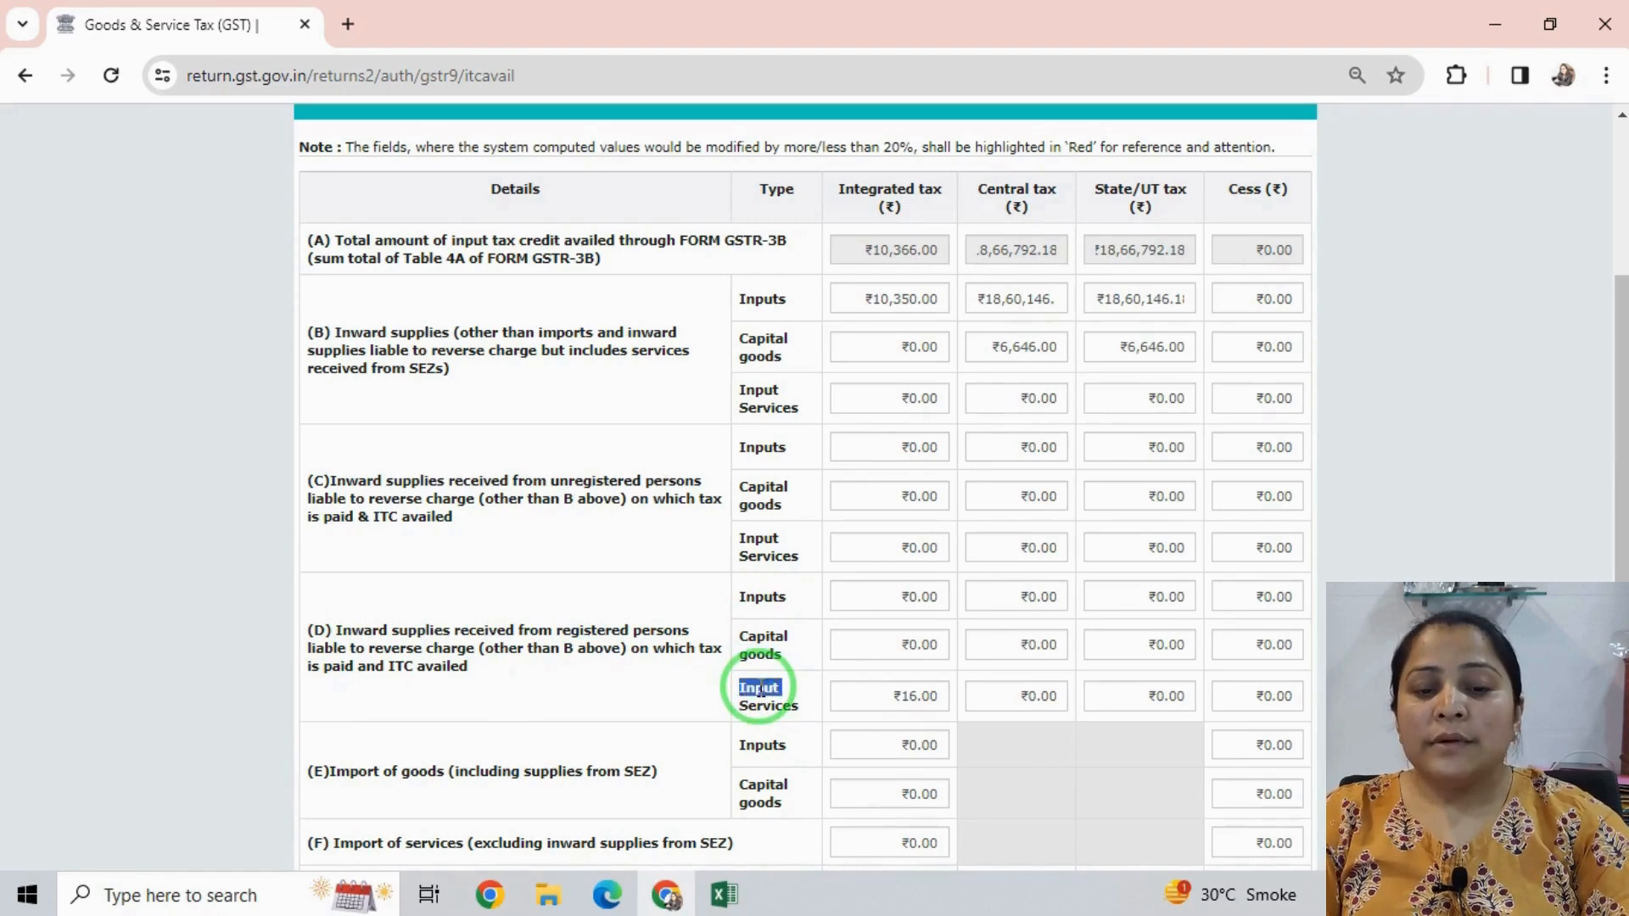
Examine the remaining rows of table 6, from imports of goods and services and ISD credit to transition credit and total ITC
scroll(778, 751, down, 1)
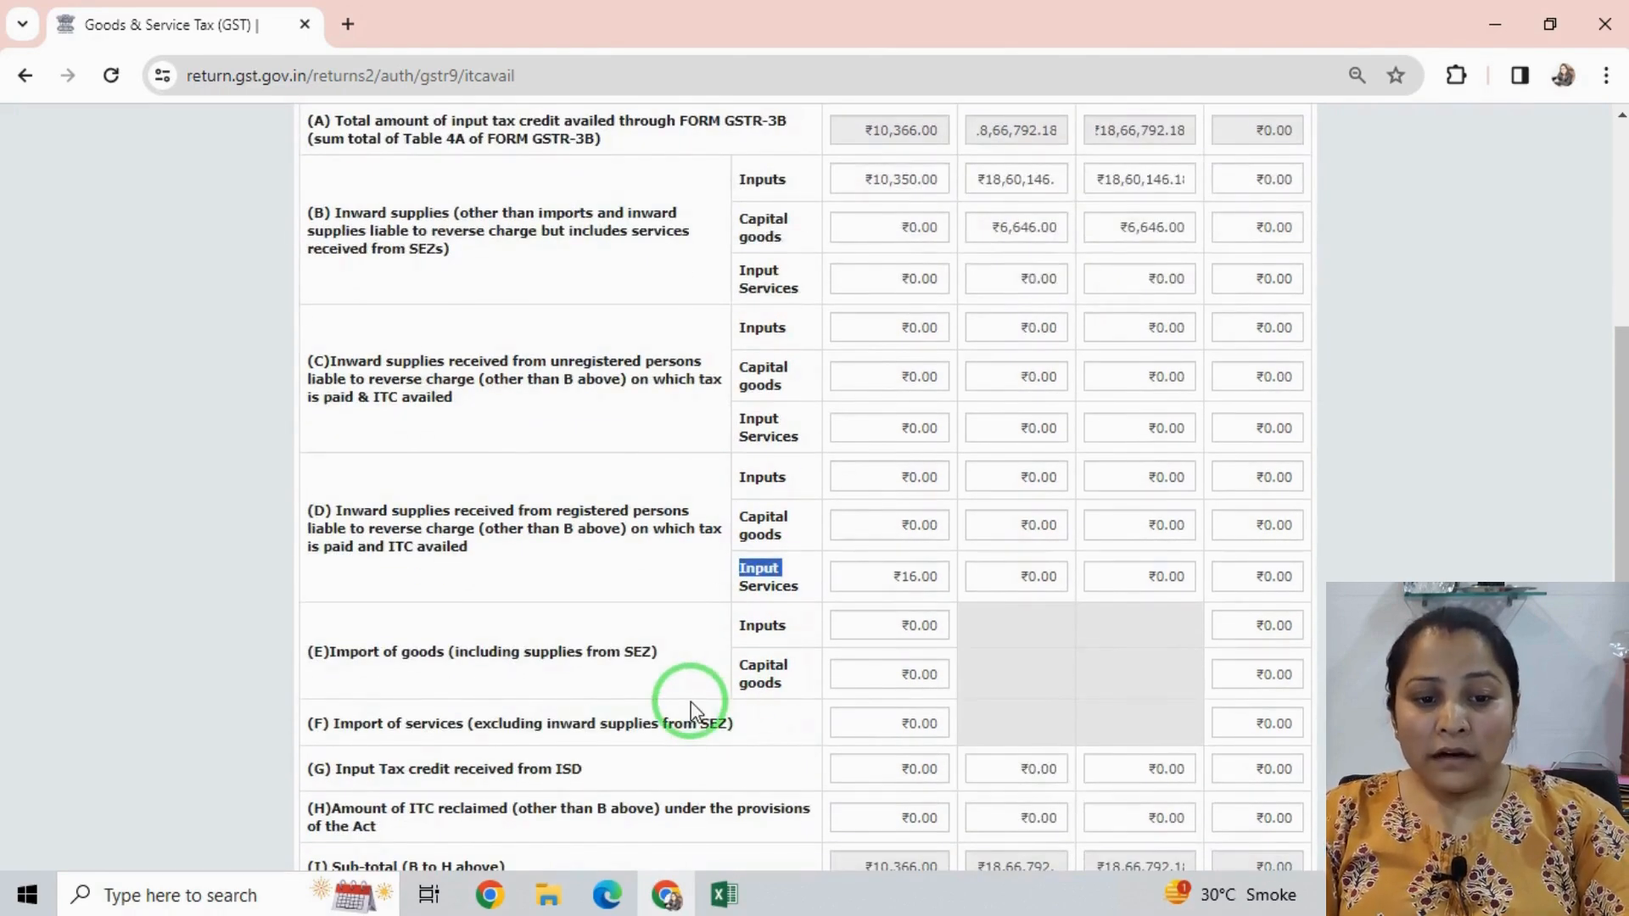
drag(350, 653, 896, 672)
scroll(896, 672, down, 3)
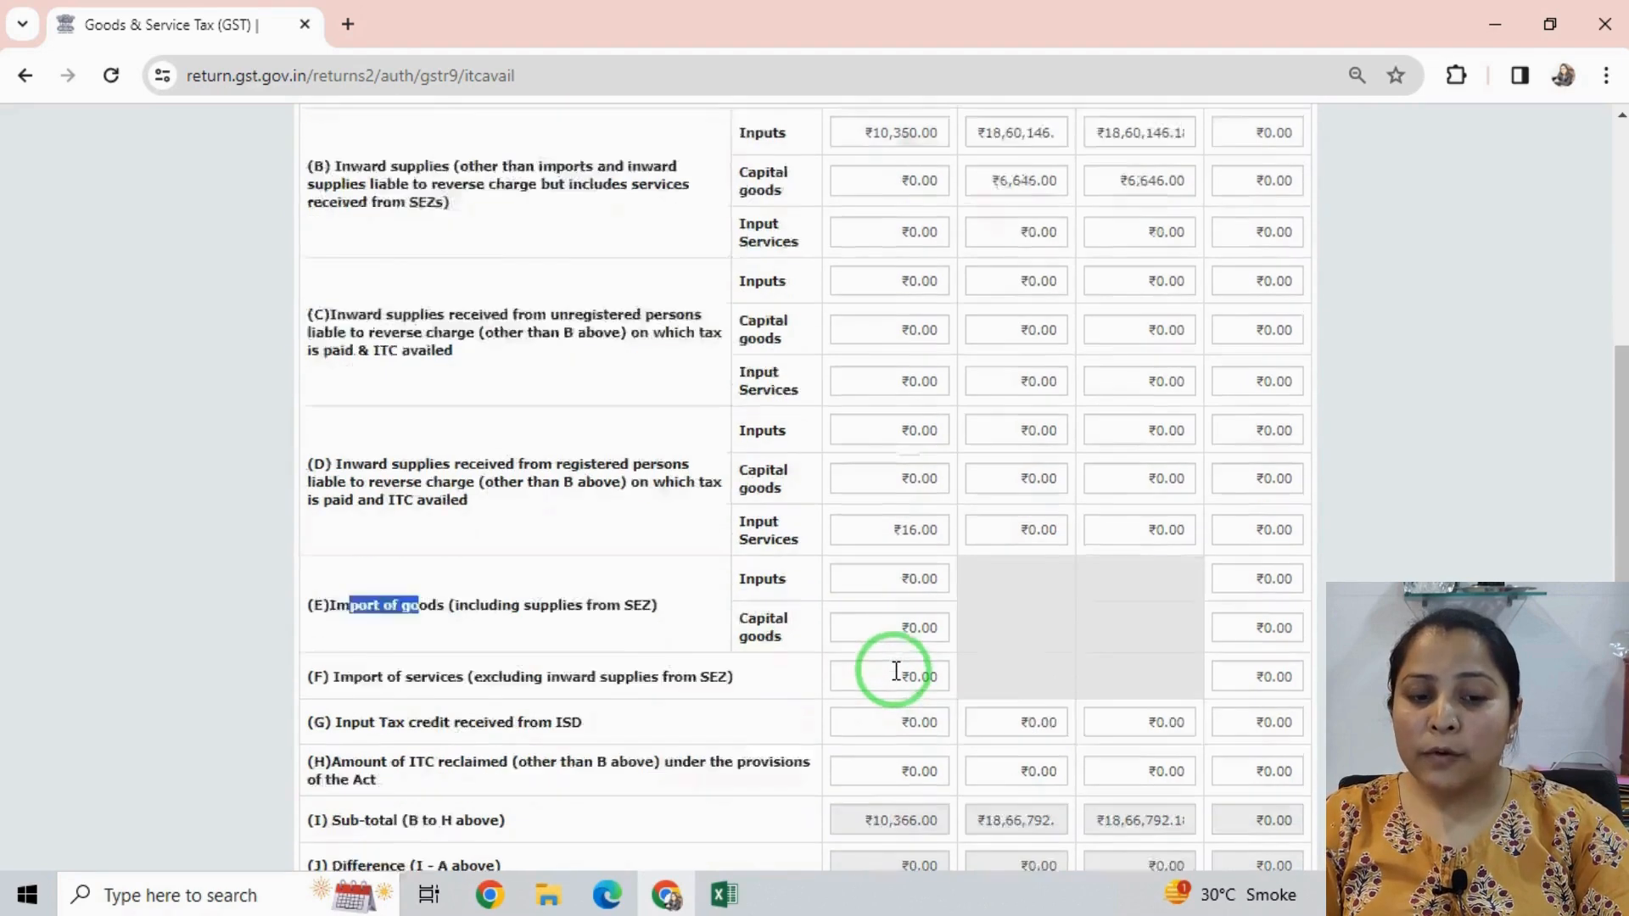
drag(550, 532, 582, 529)
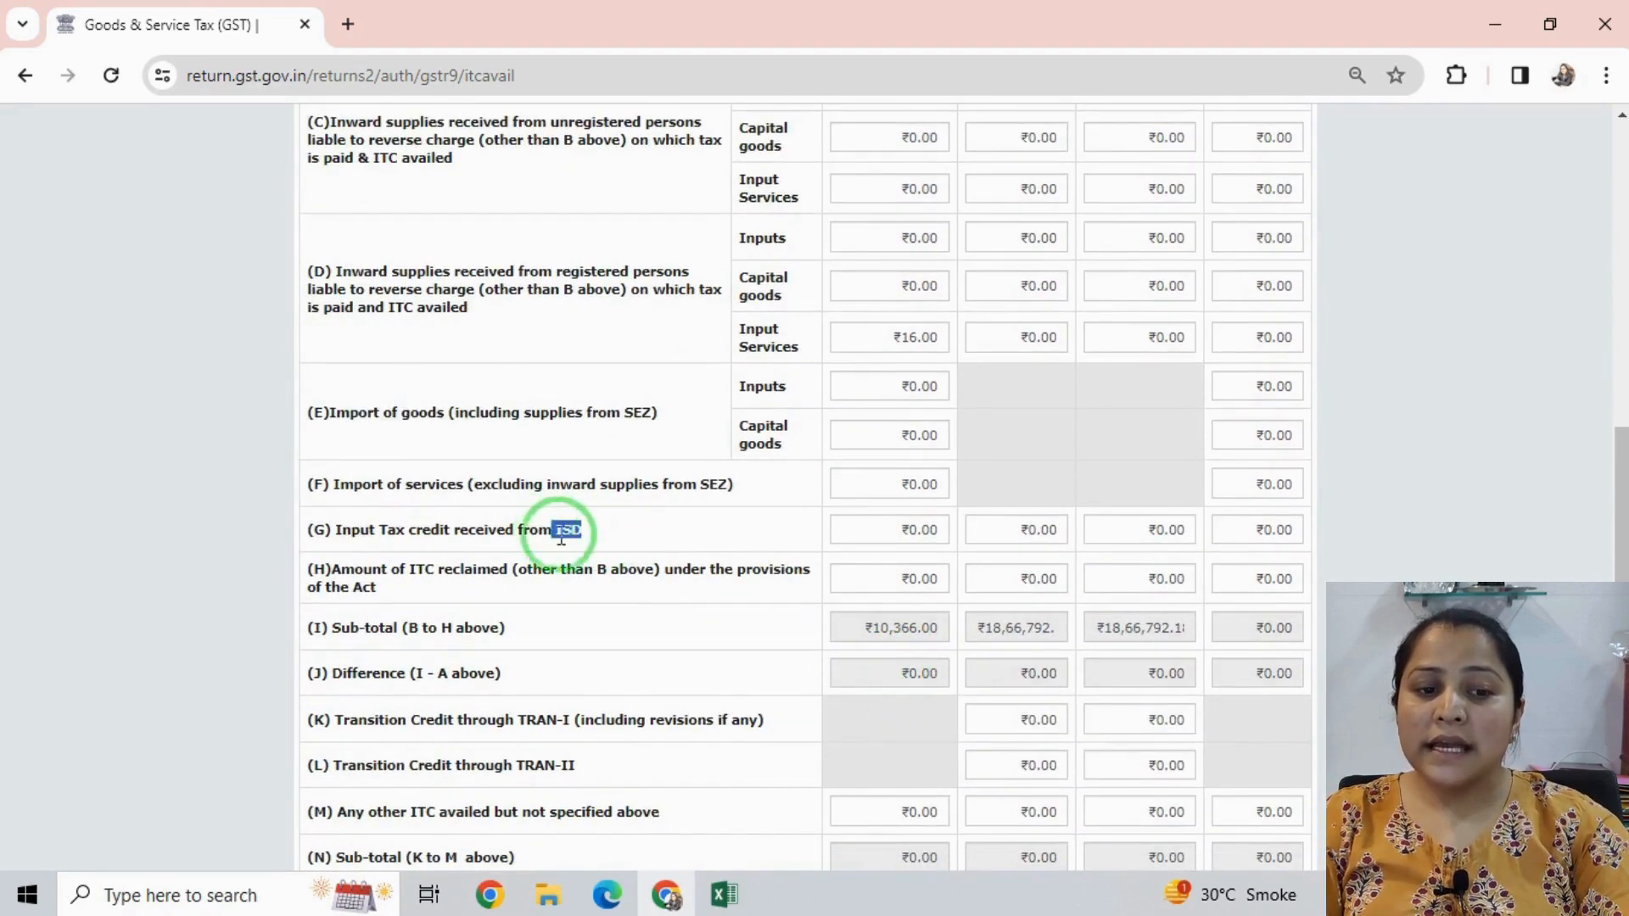
drag(363, 484, 440, 485)
scroll(539, 635, down, 2)
drag(357, 646, 463, 648)
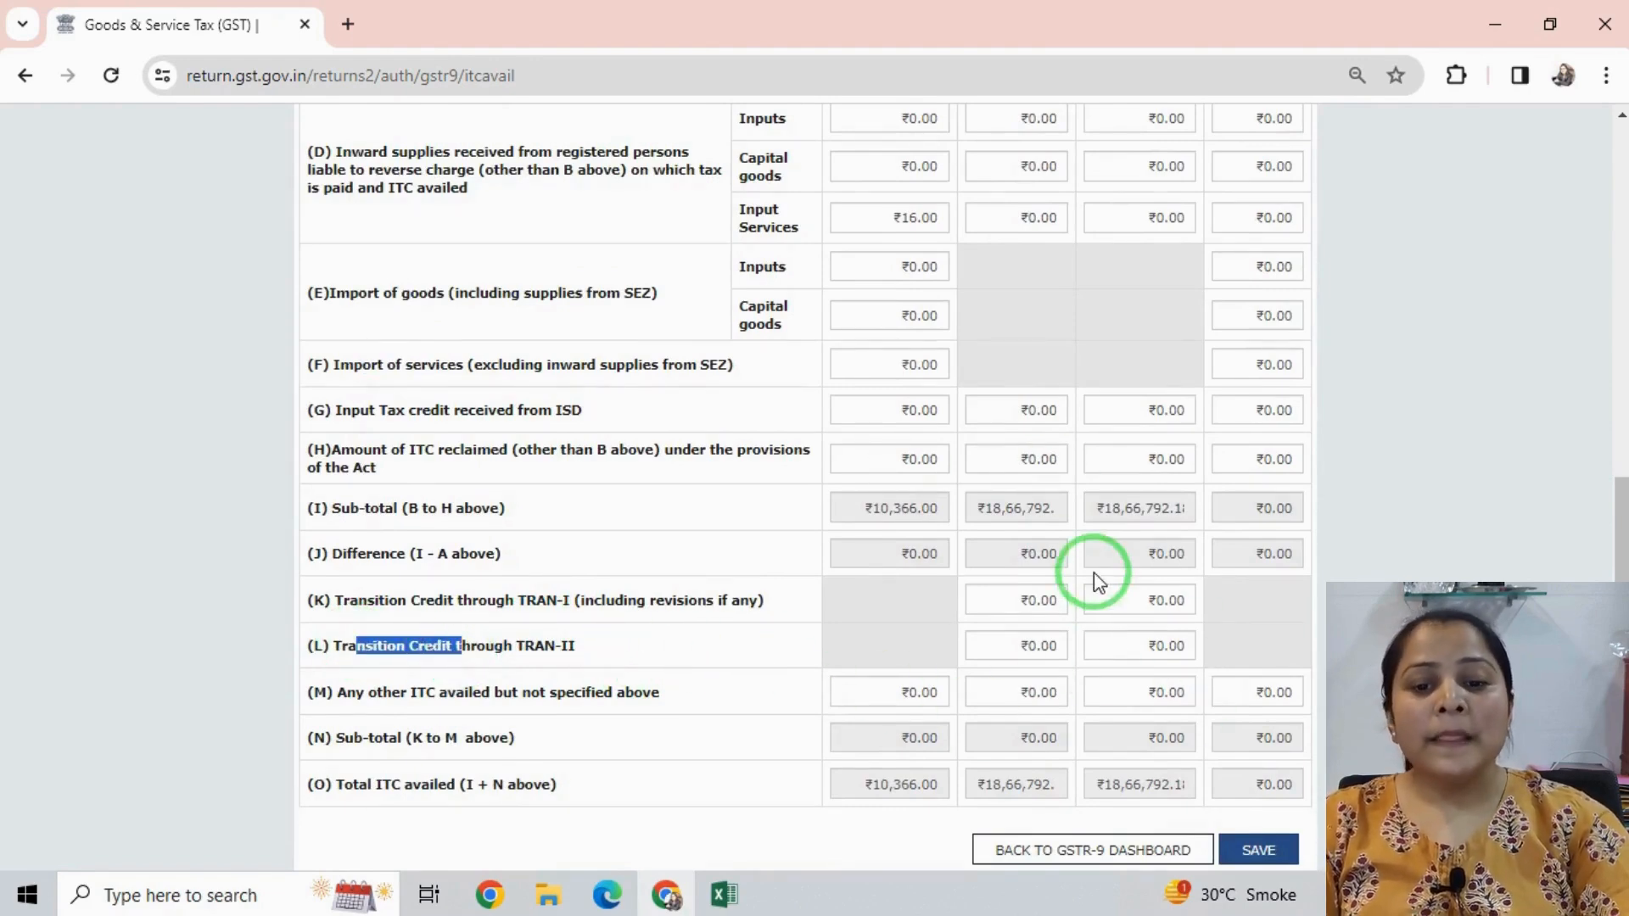
scroll(1093, 573, up, 3)
scroll(1087, 567, up, 2)
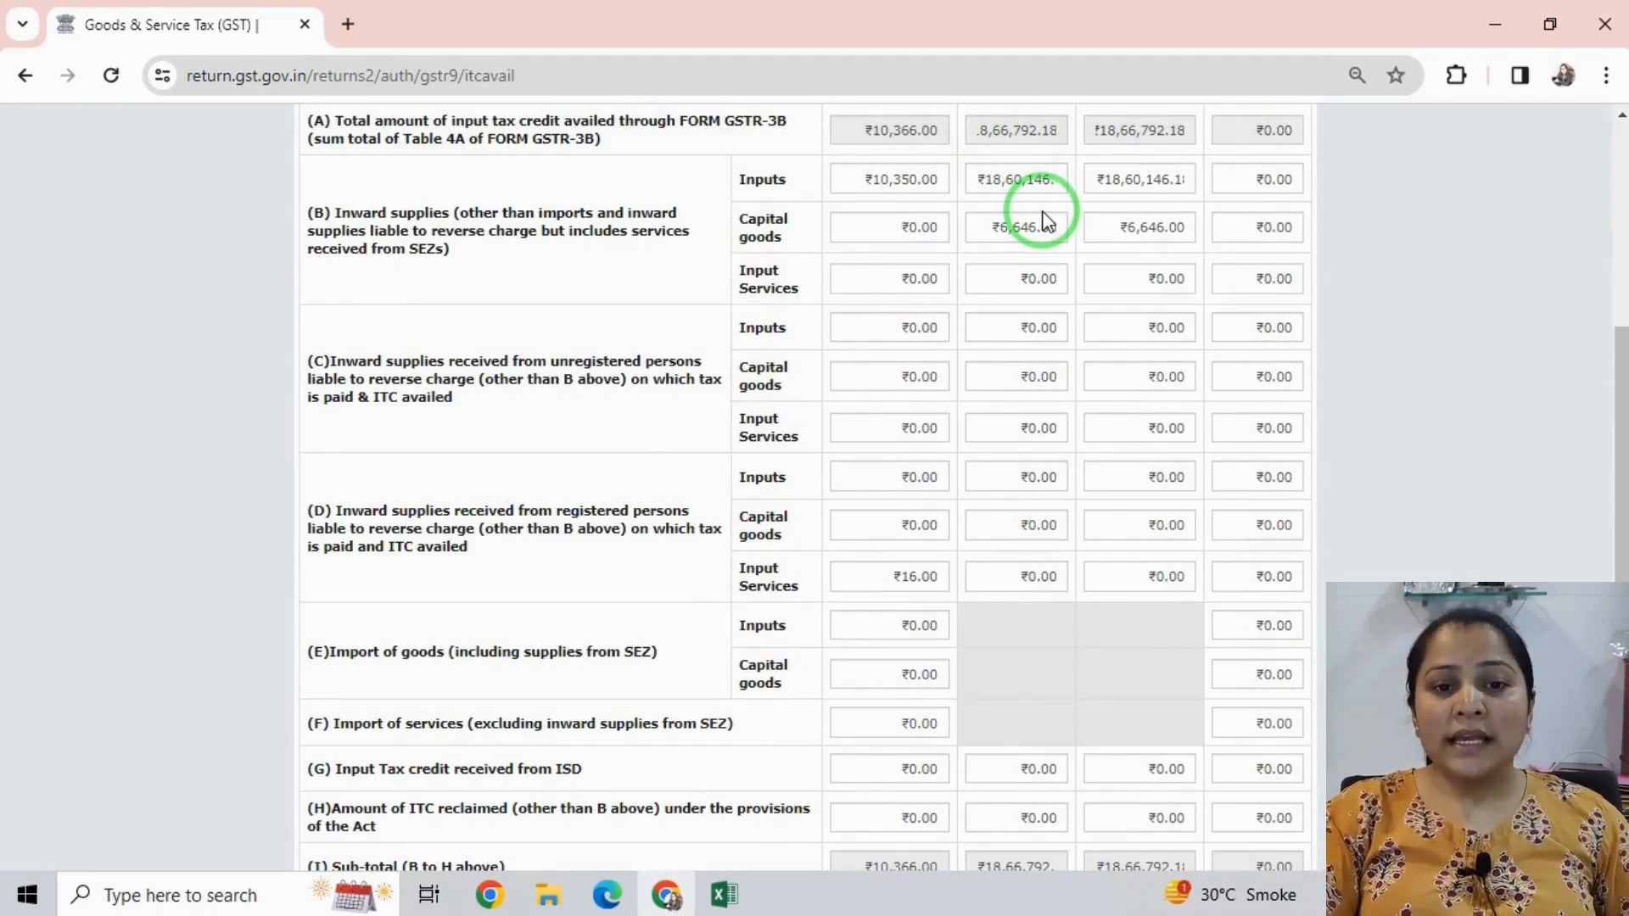
Compare the total ITC in row A of table 6 with the inputs and capital goods amounts in row B
drag(984, 131, 1177, 131)
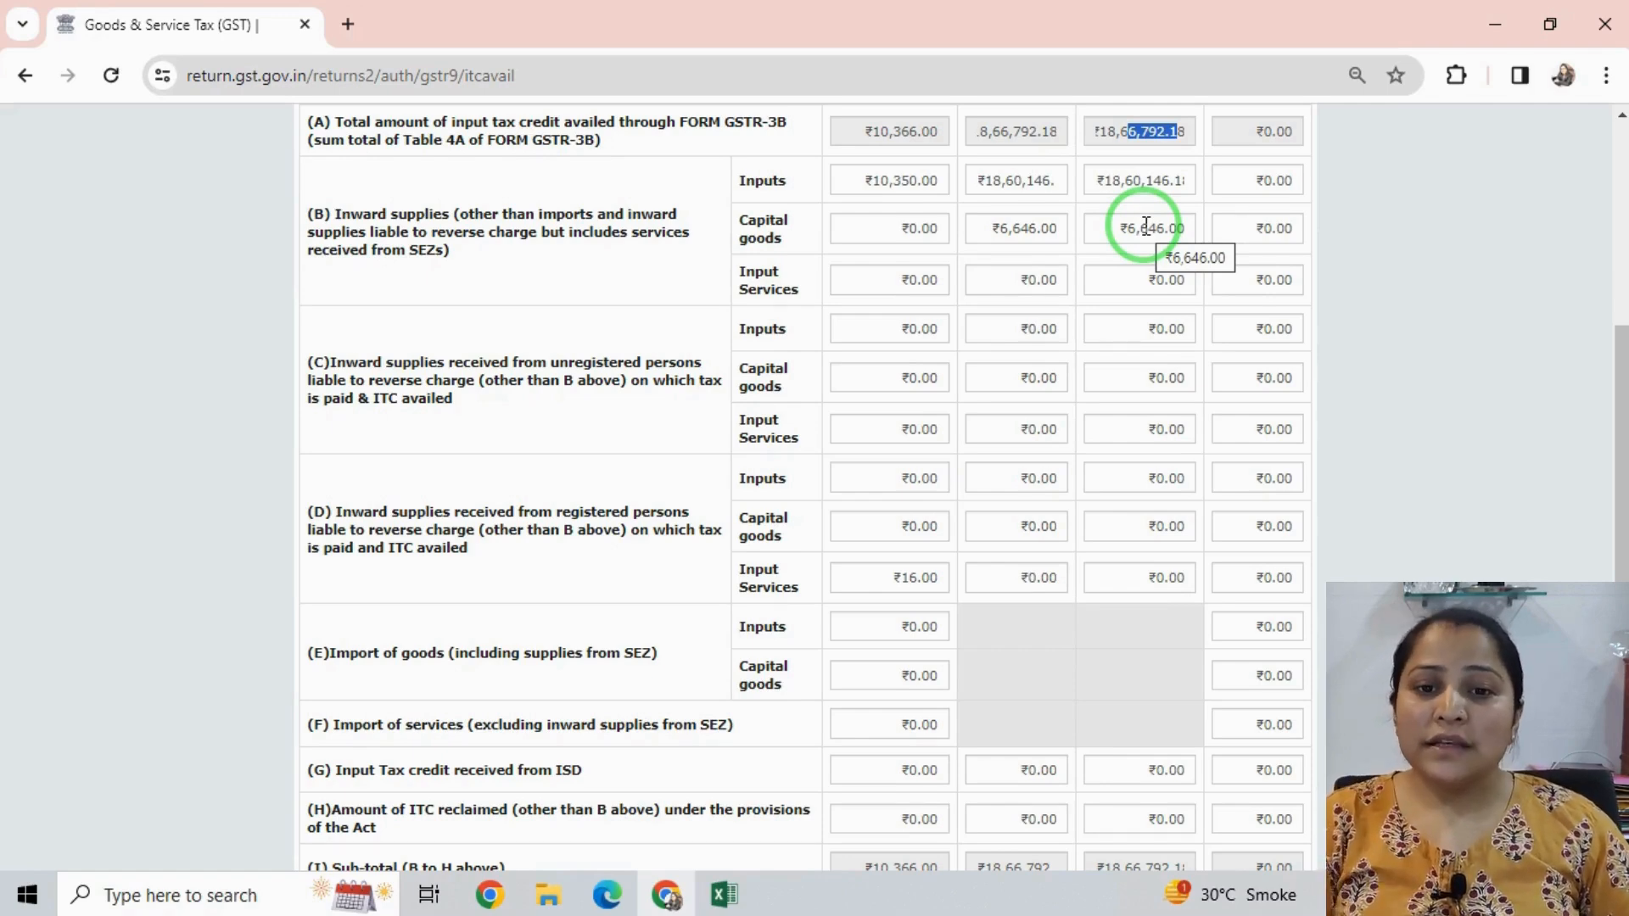
drag(730, 121, 772, 151)
drag(761, 227, 771, 232)
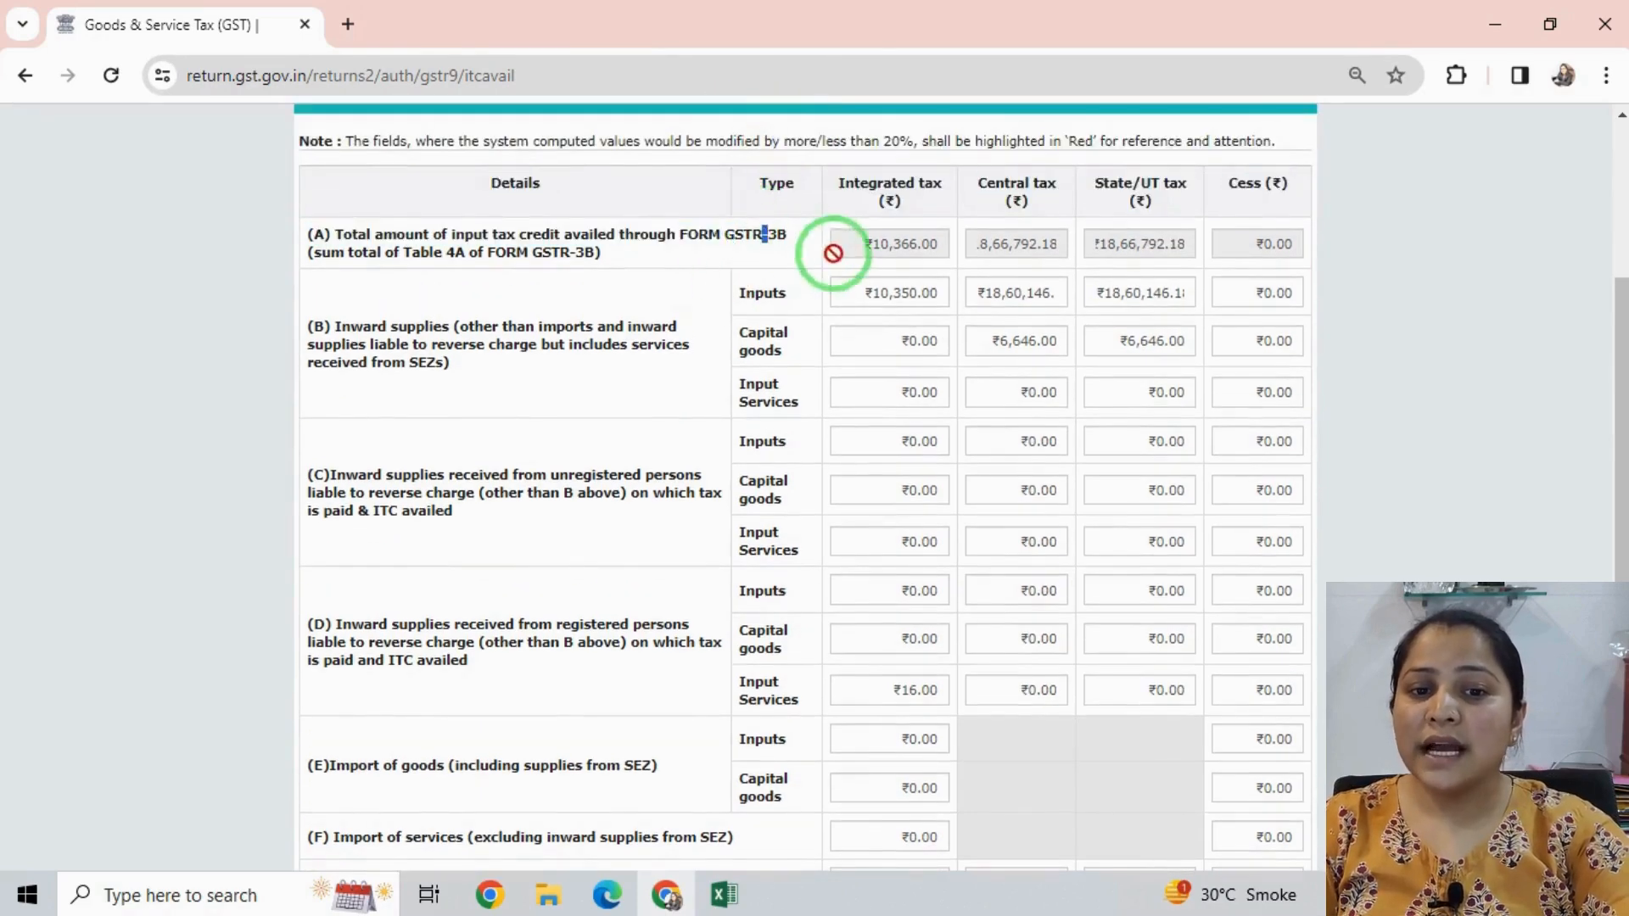
drag(866, 248, 1164, 258)
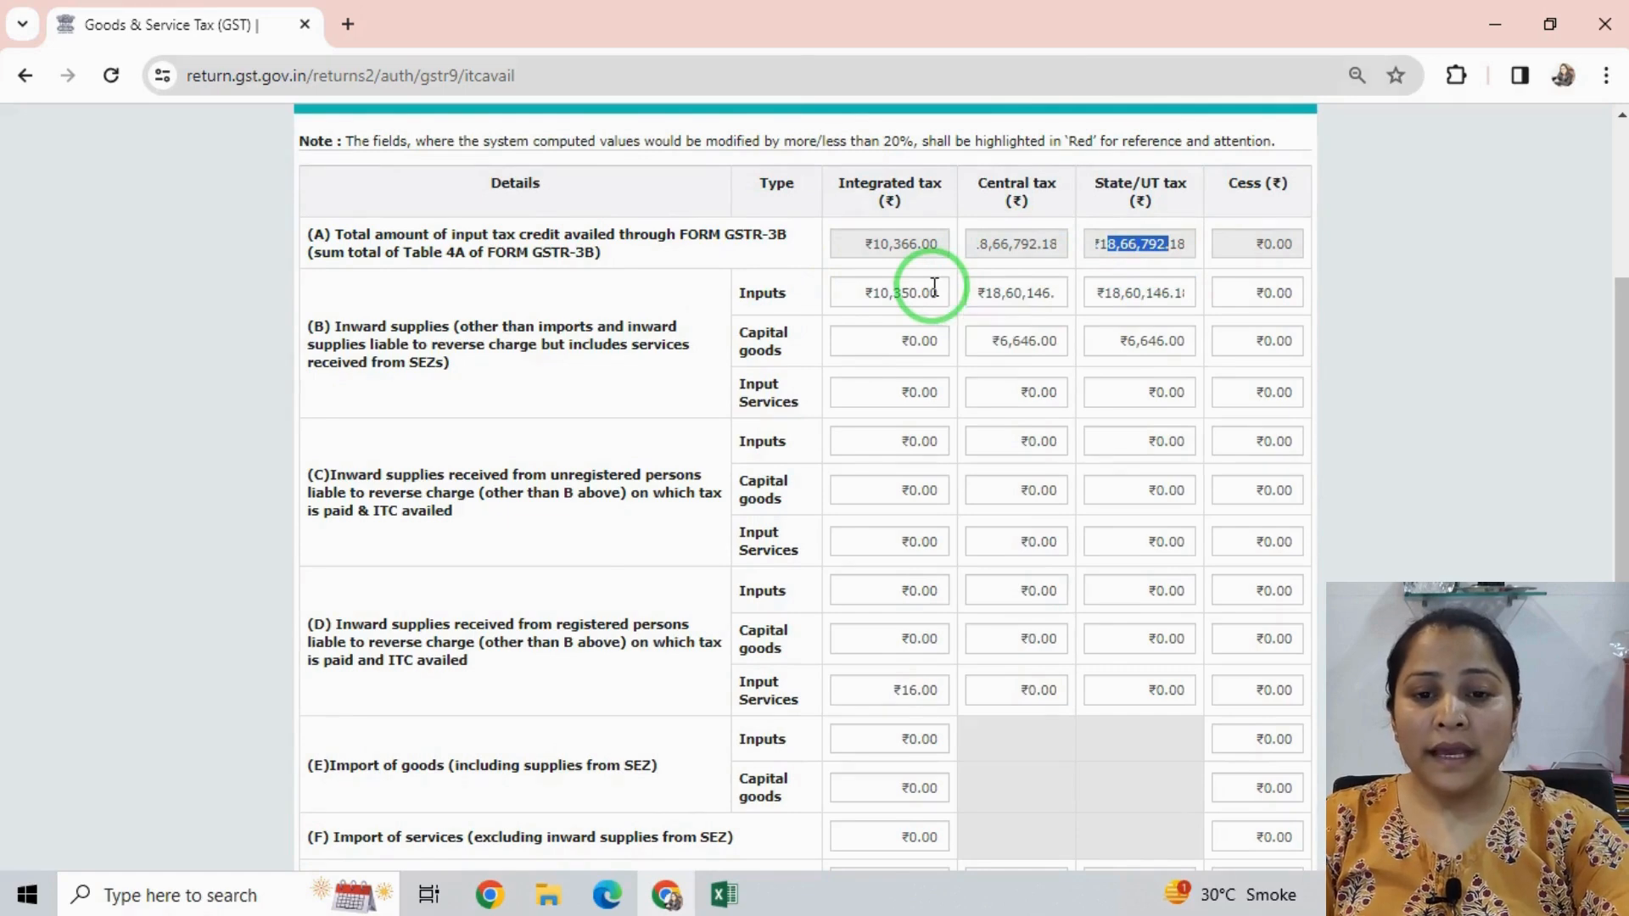
Switch to the Excel workbook Book1 and enter the label ITC in cell E10
key(alt+Tab)
click(429, 481)
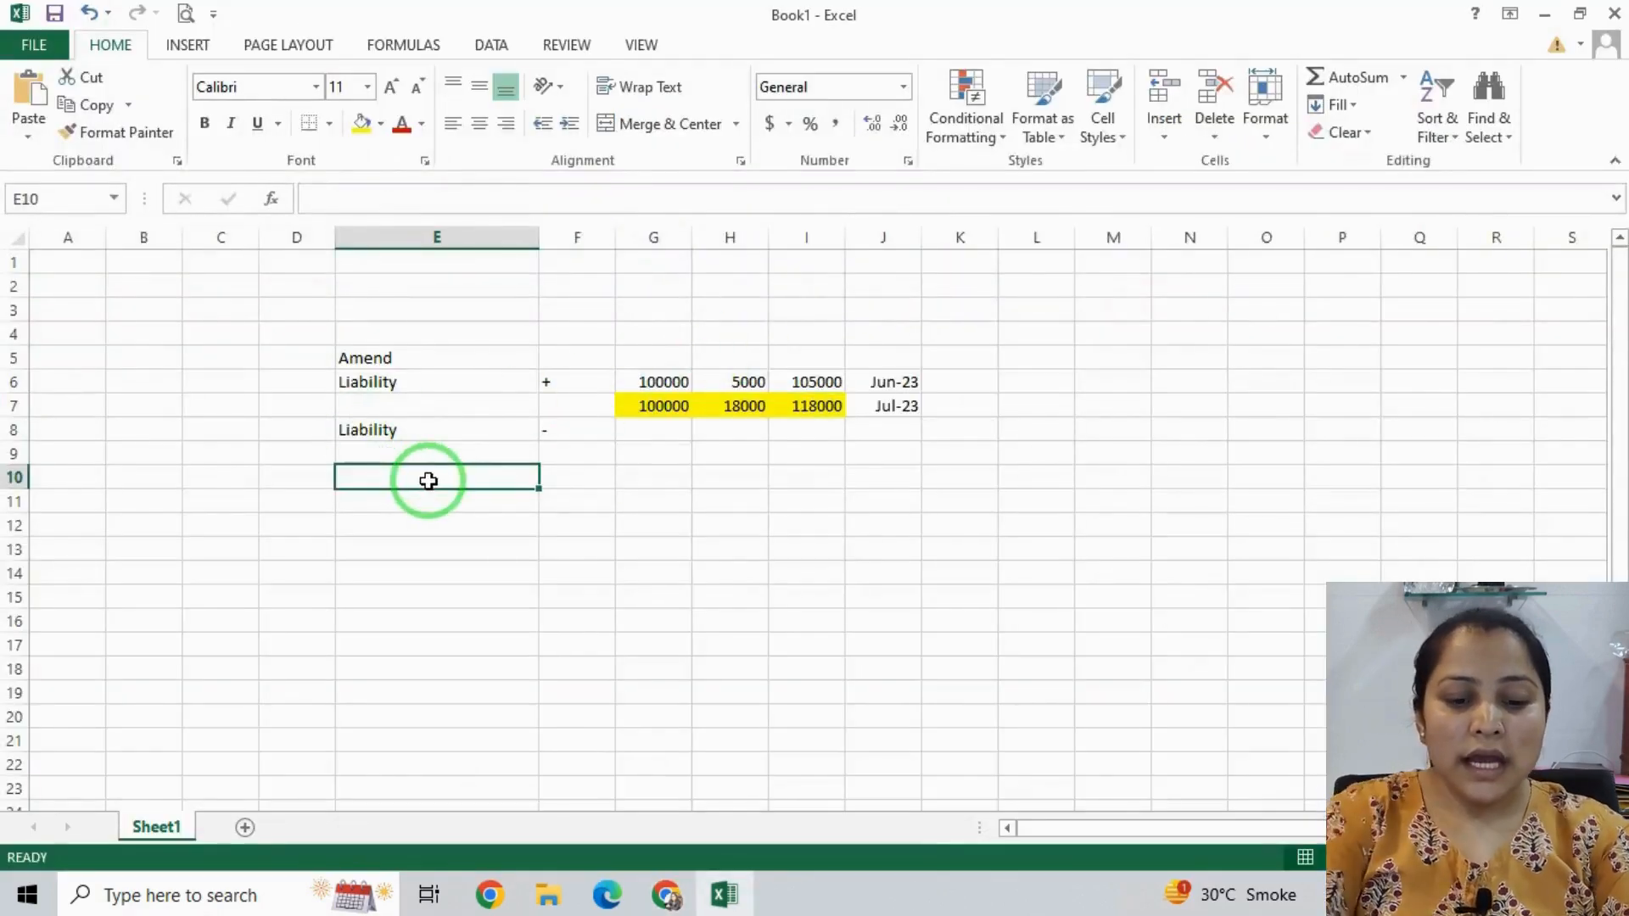
text(ITC)
key(Tab)
Copy "FORM GSTR-3B (sum total of Table 4A of FORM GSTR-3B)" from row A of table 6 into cell F10 of the Excel sheet
key(alt+Tab)
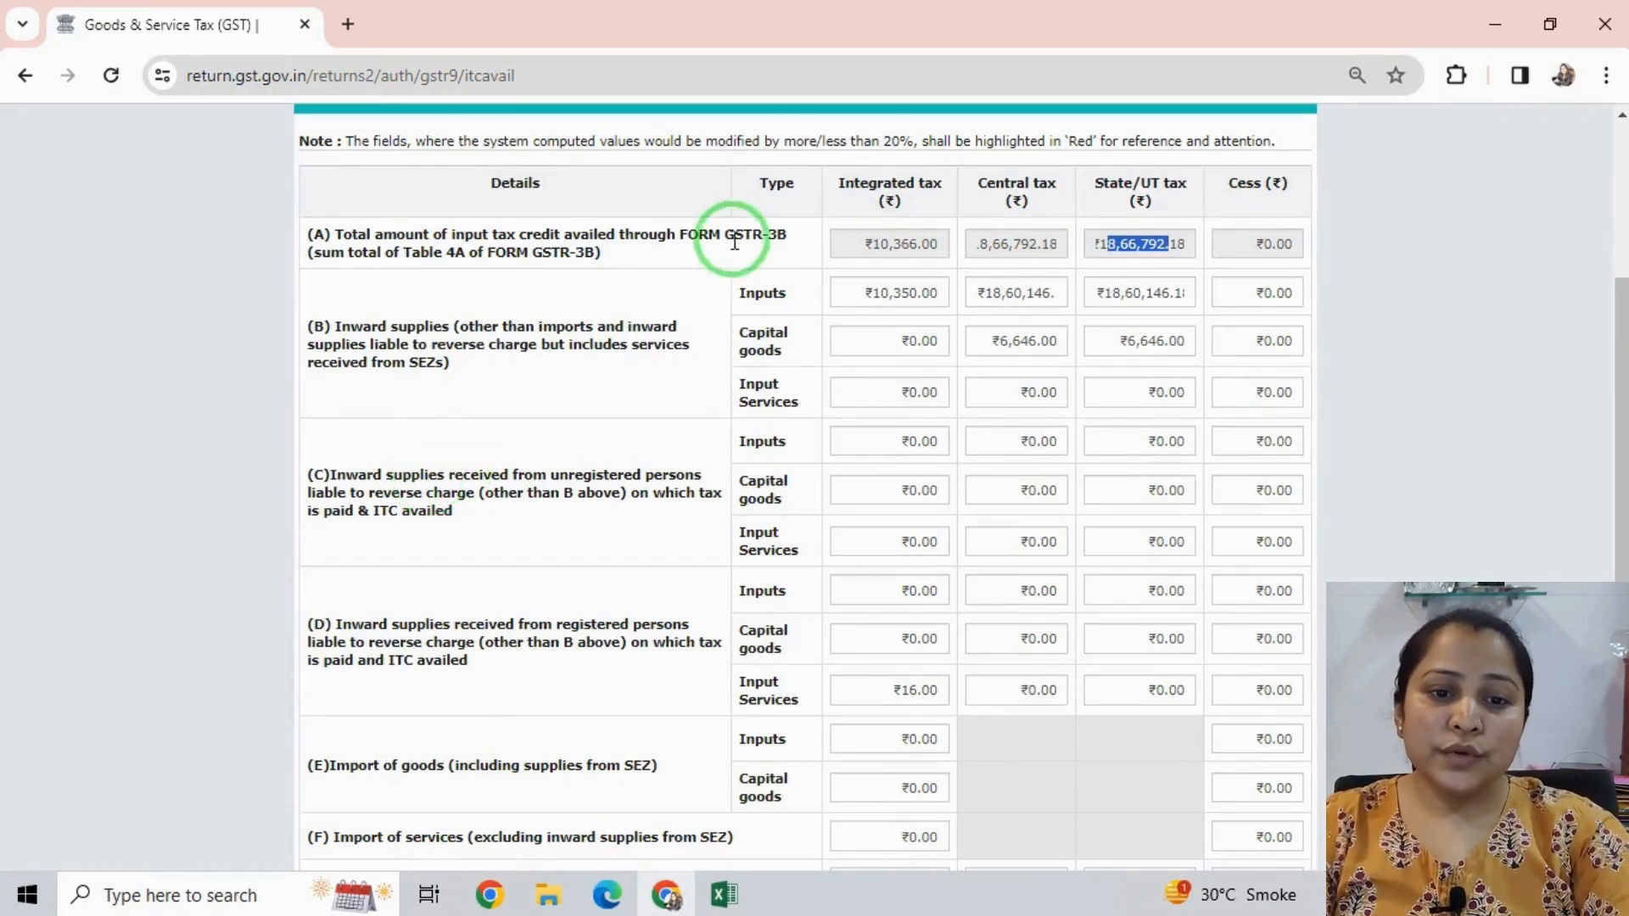
drag(680, 235, 787, 239)
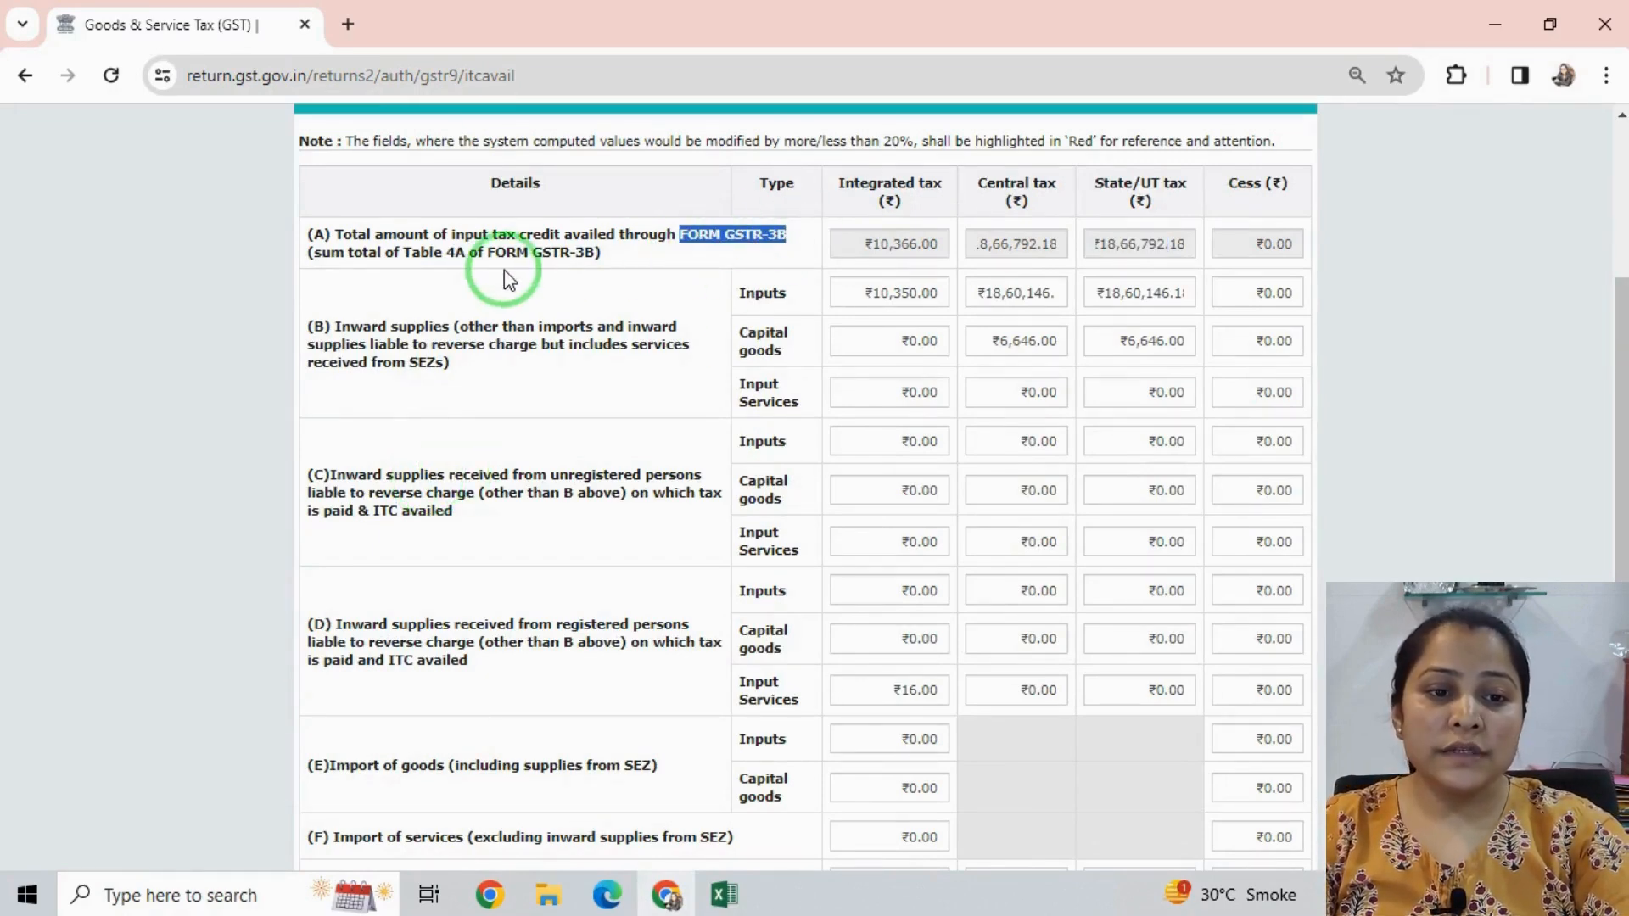
drag(582, 247, 662, 284)
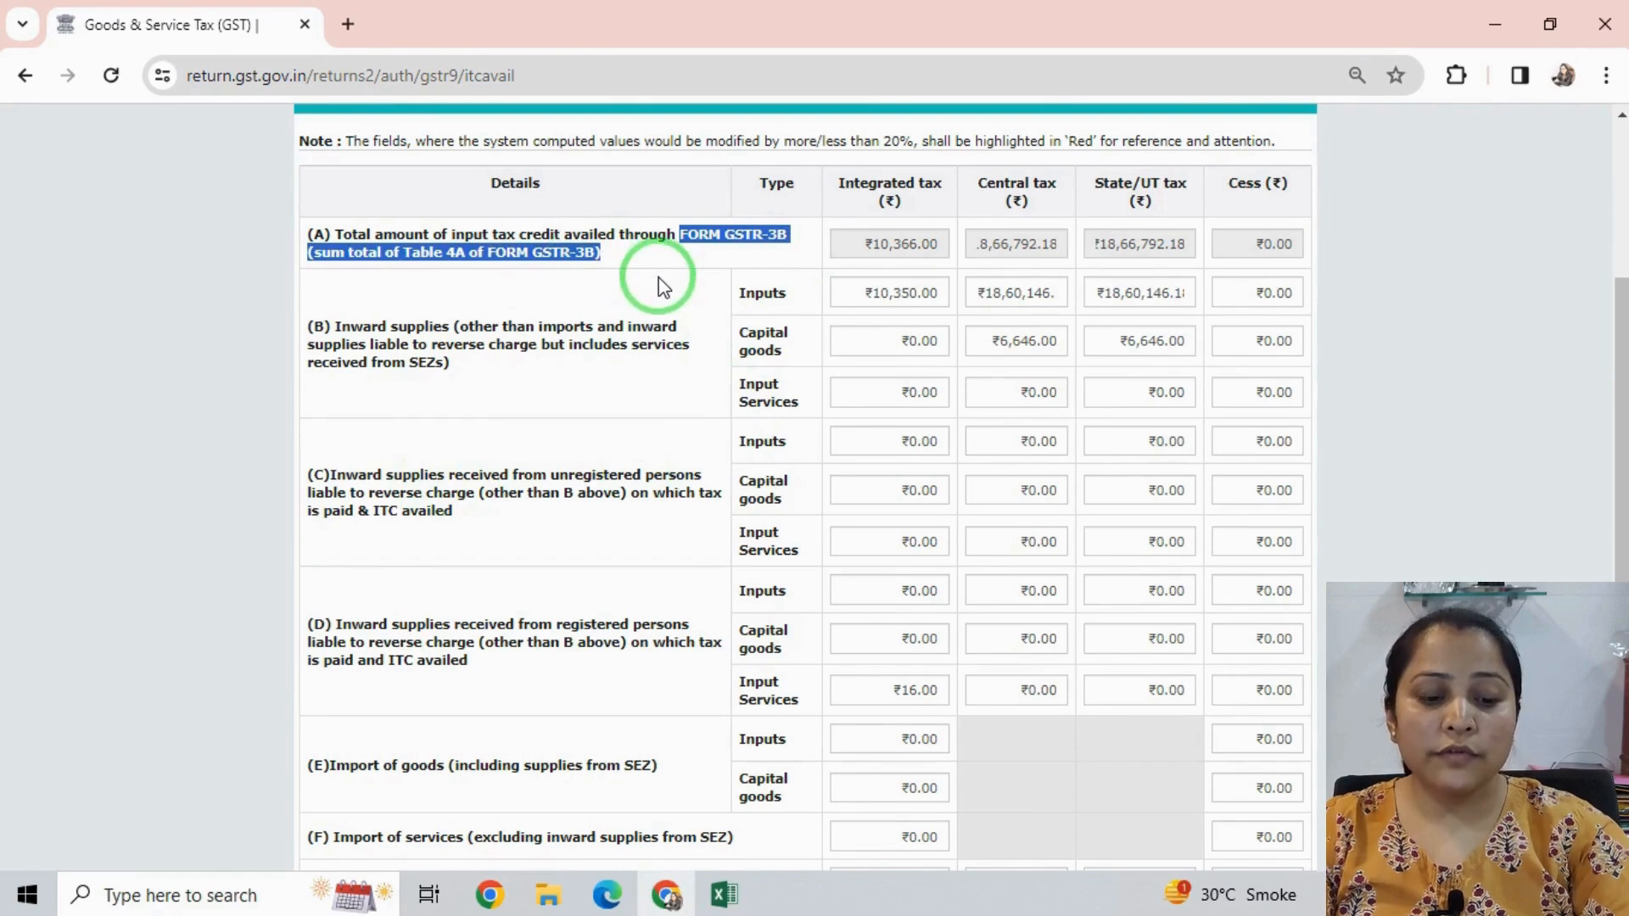
key(ctrl+c)
key(alt+Tab)
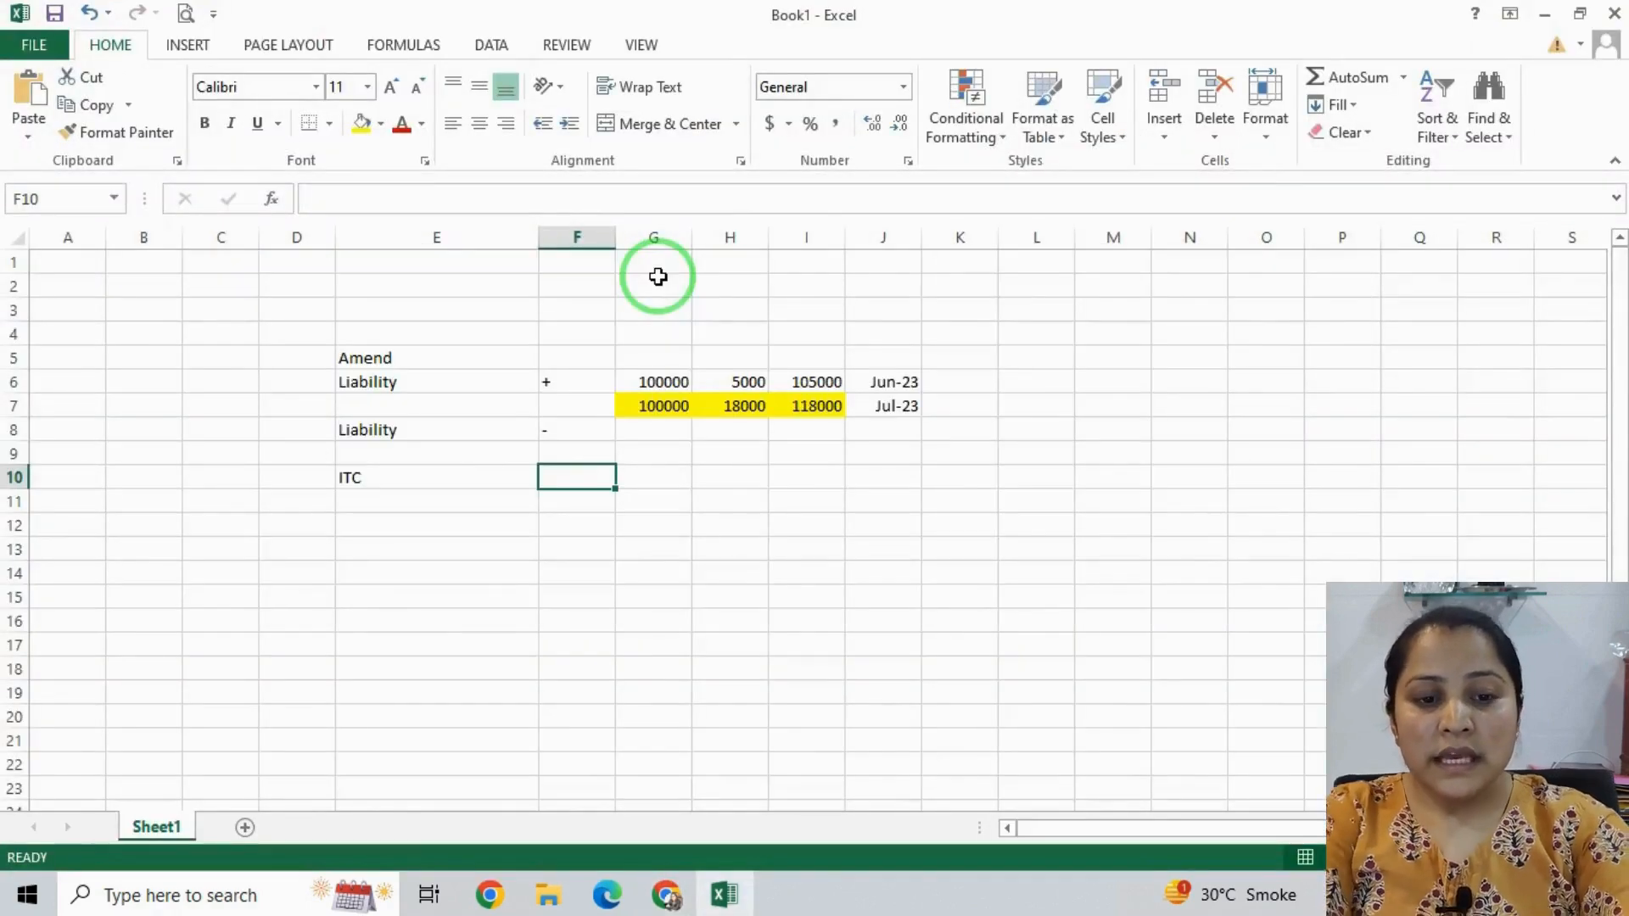
key(ctrl+v)
Enter the month counts 9 in cell F12 and 3 in cell G12
key(Down)
key(Down)
text(9)
key(Tab)
text(3)
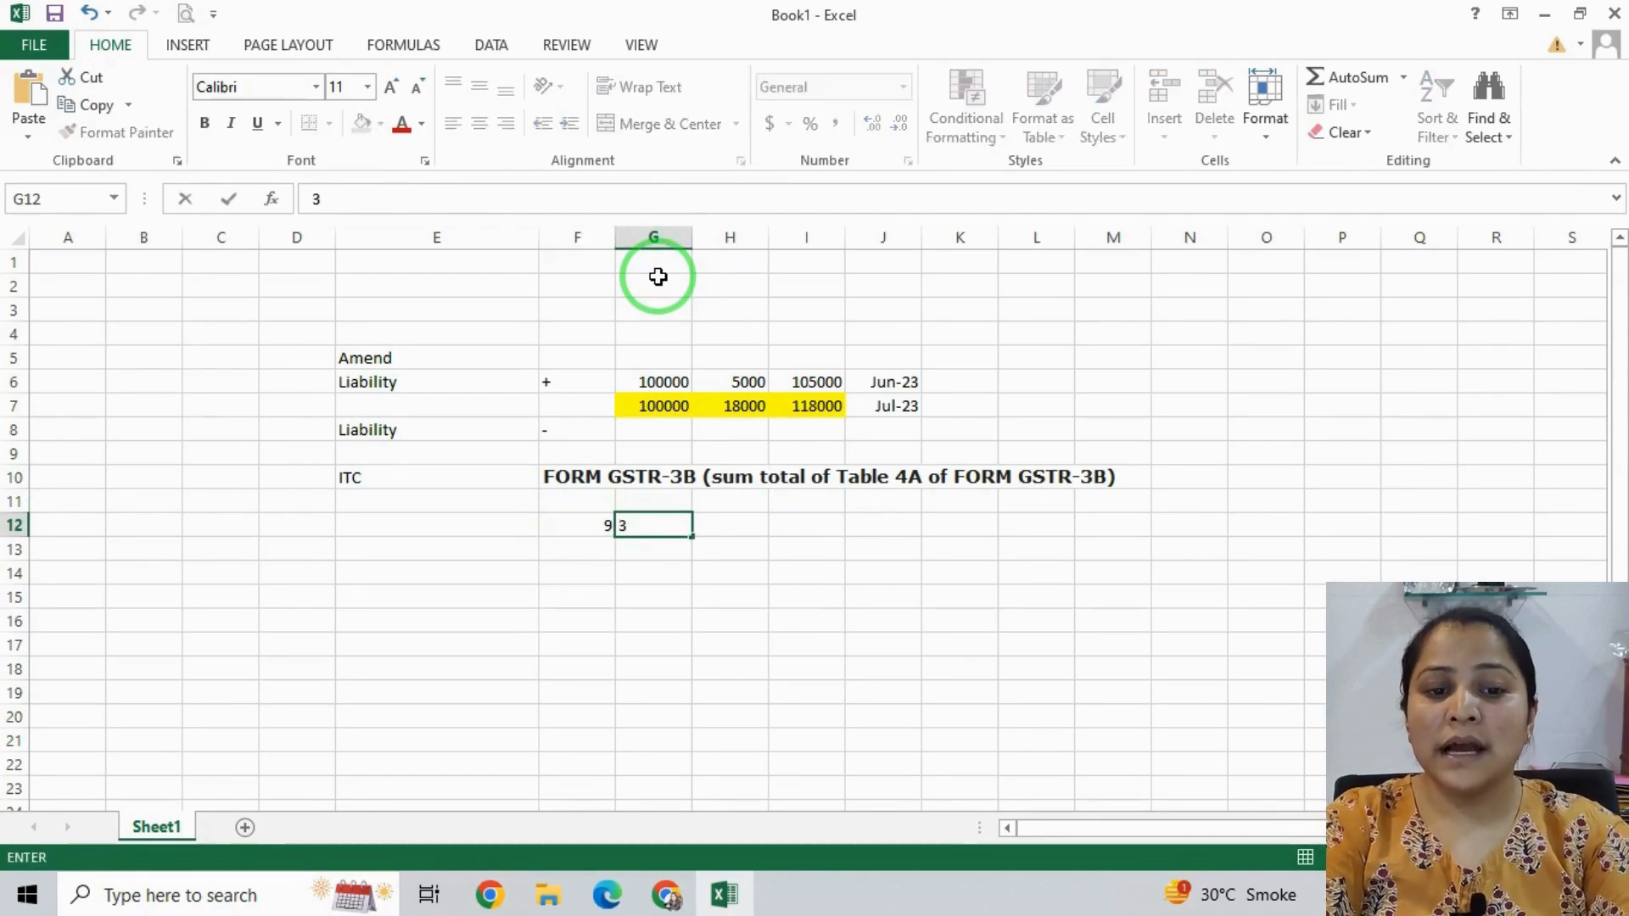
key(Tab)
key(Return)
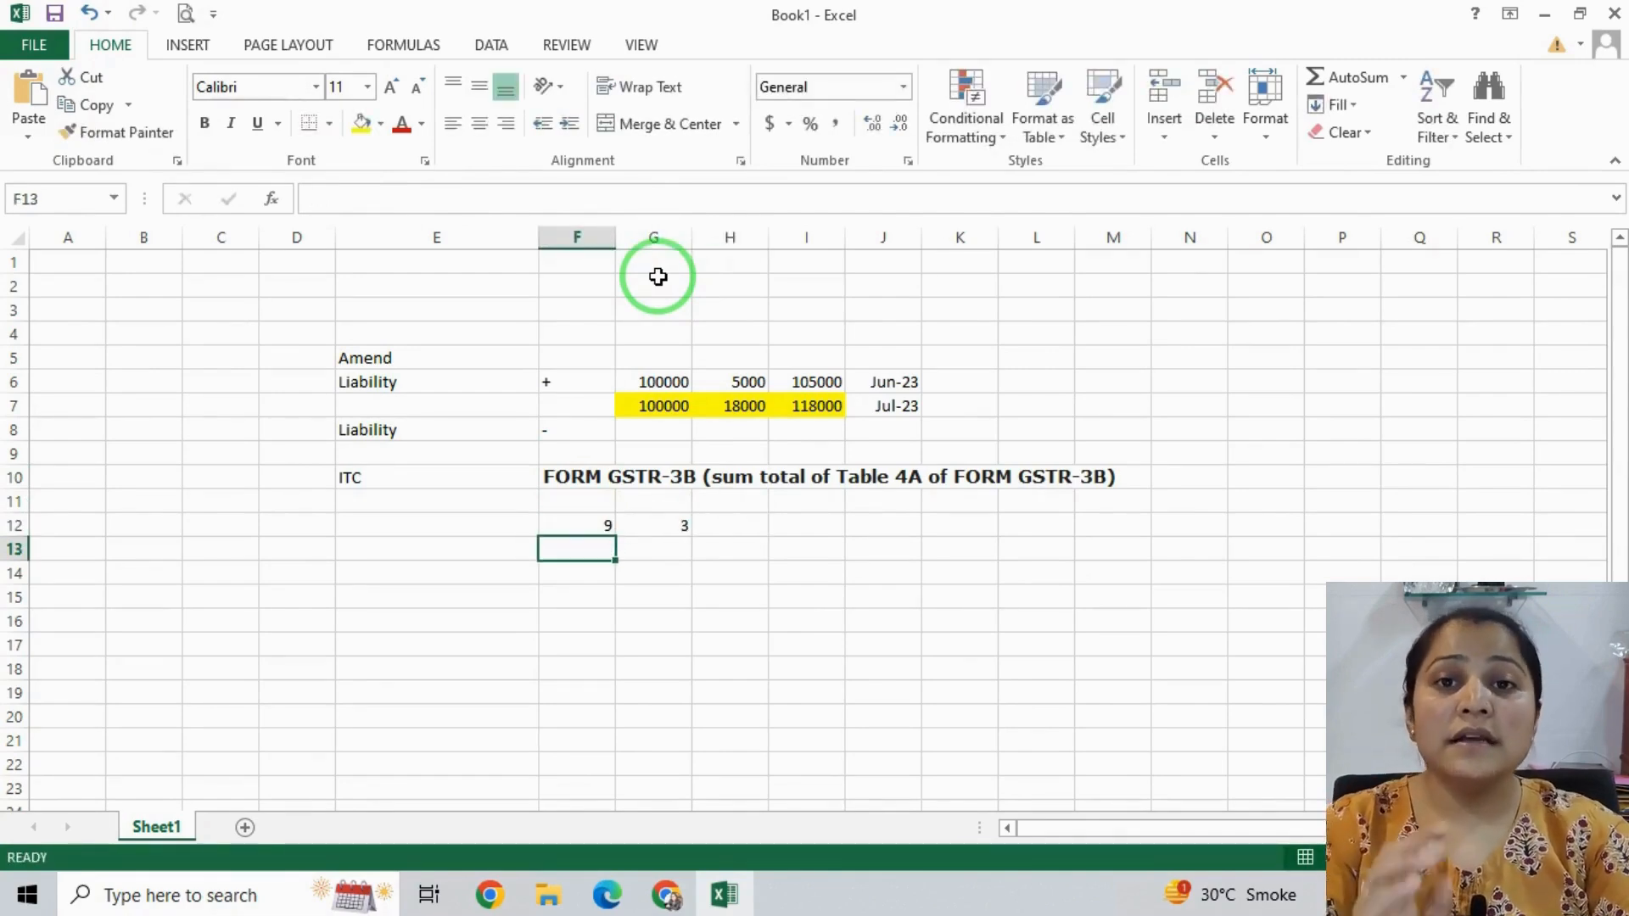
Label the two periods as "April to Dec 22" in F13 and "Jan to Ma 23" in G13
text(Apr)
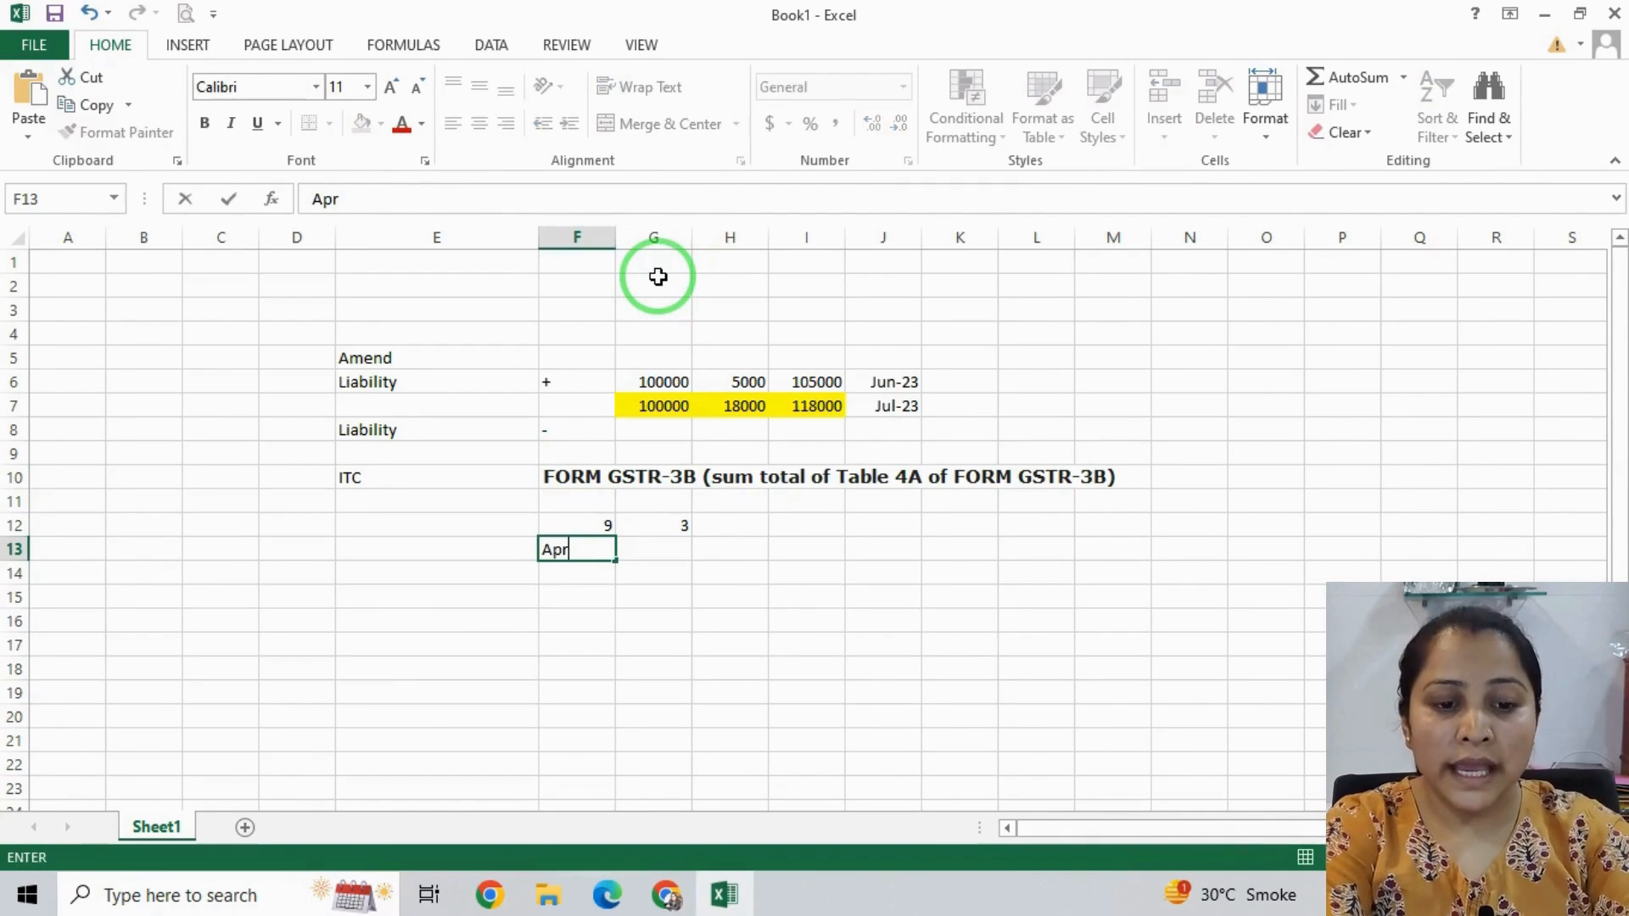
text(il to Dec 22)
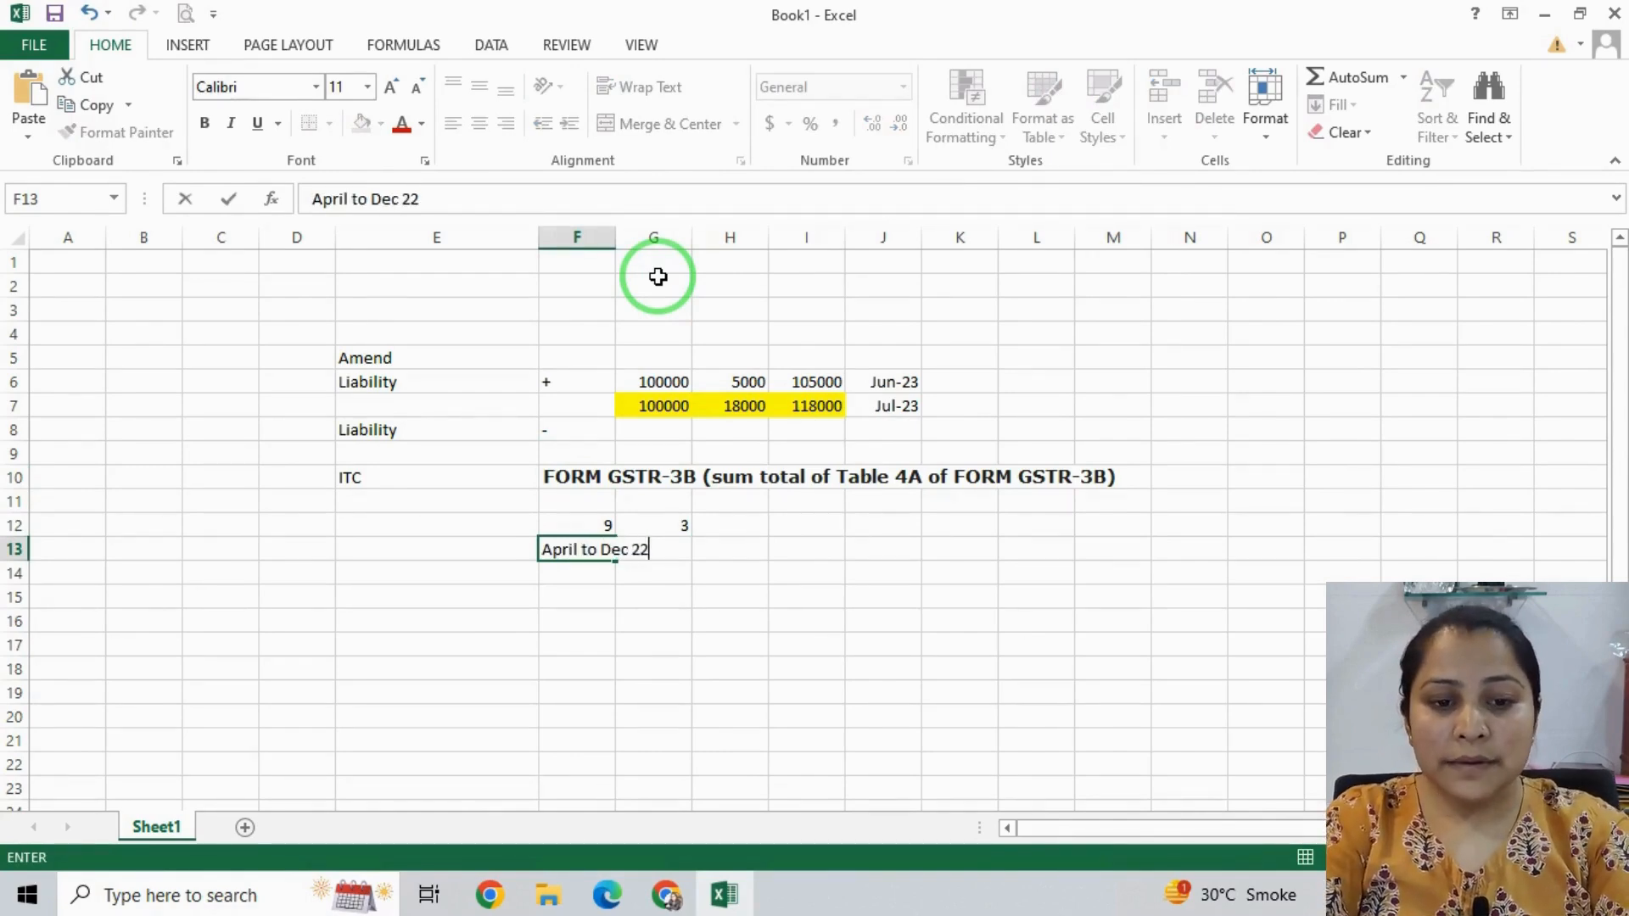
key(Tab)
text(J)
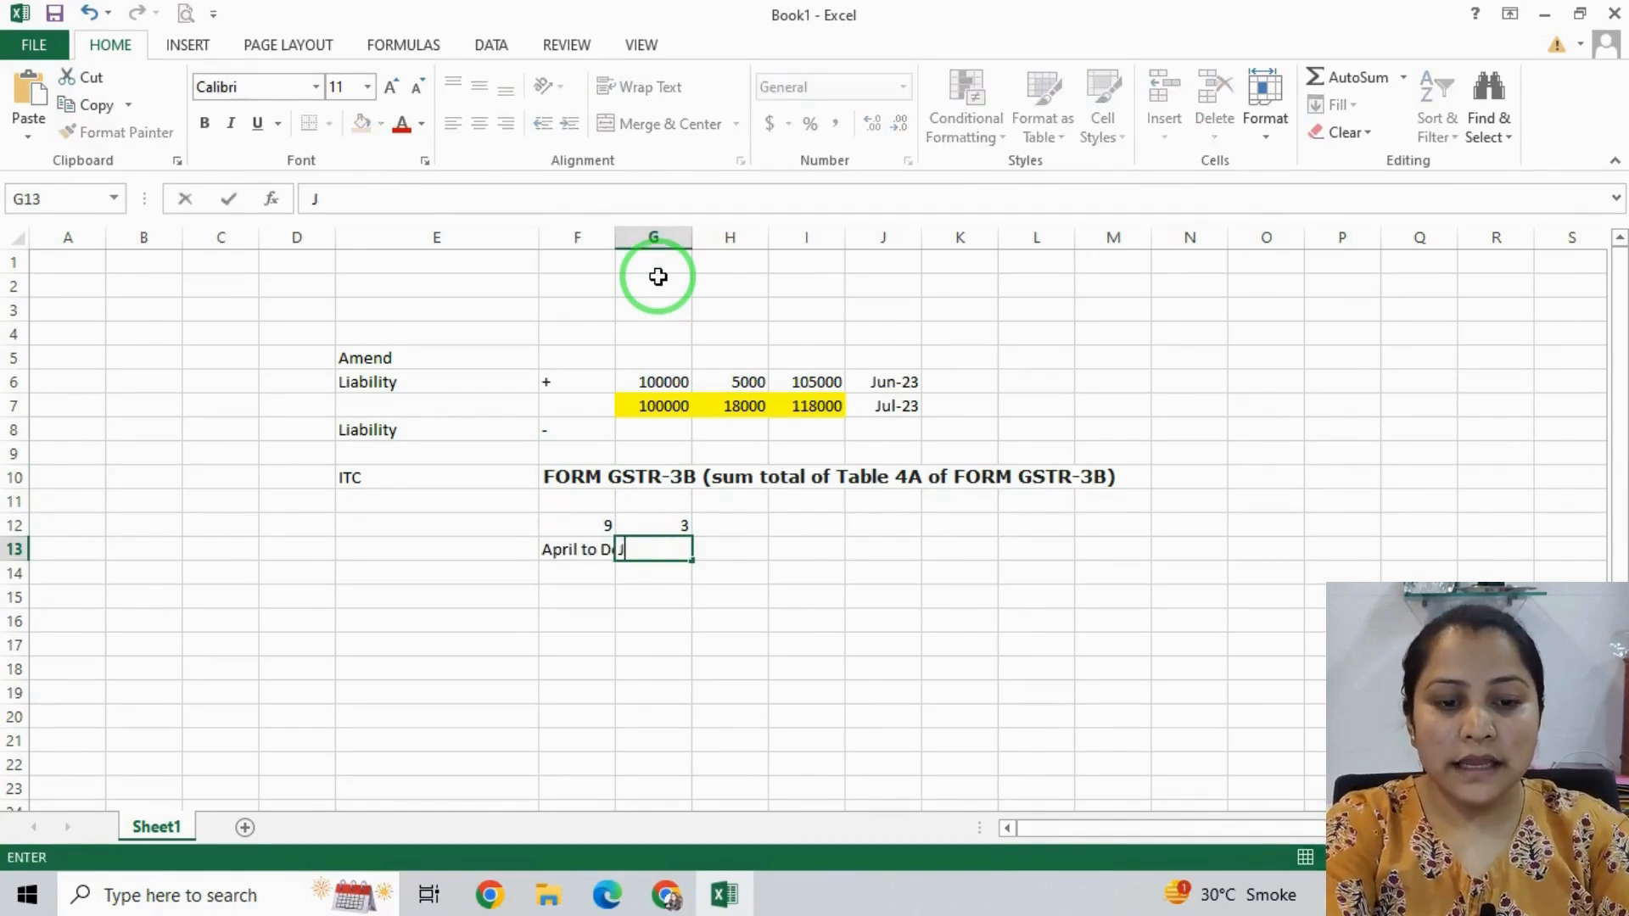
text(an to Ma 23)
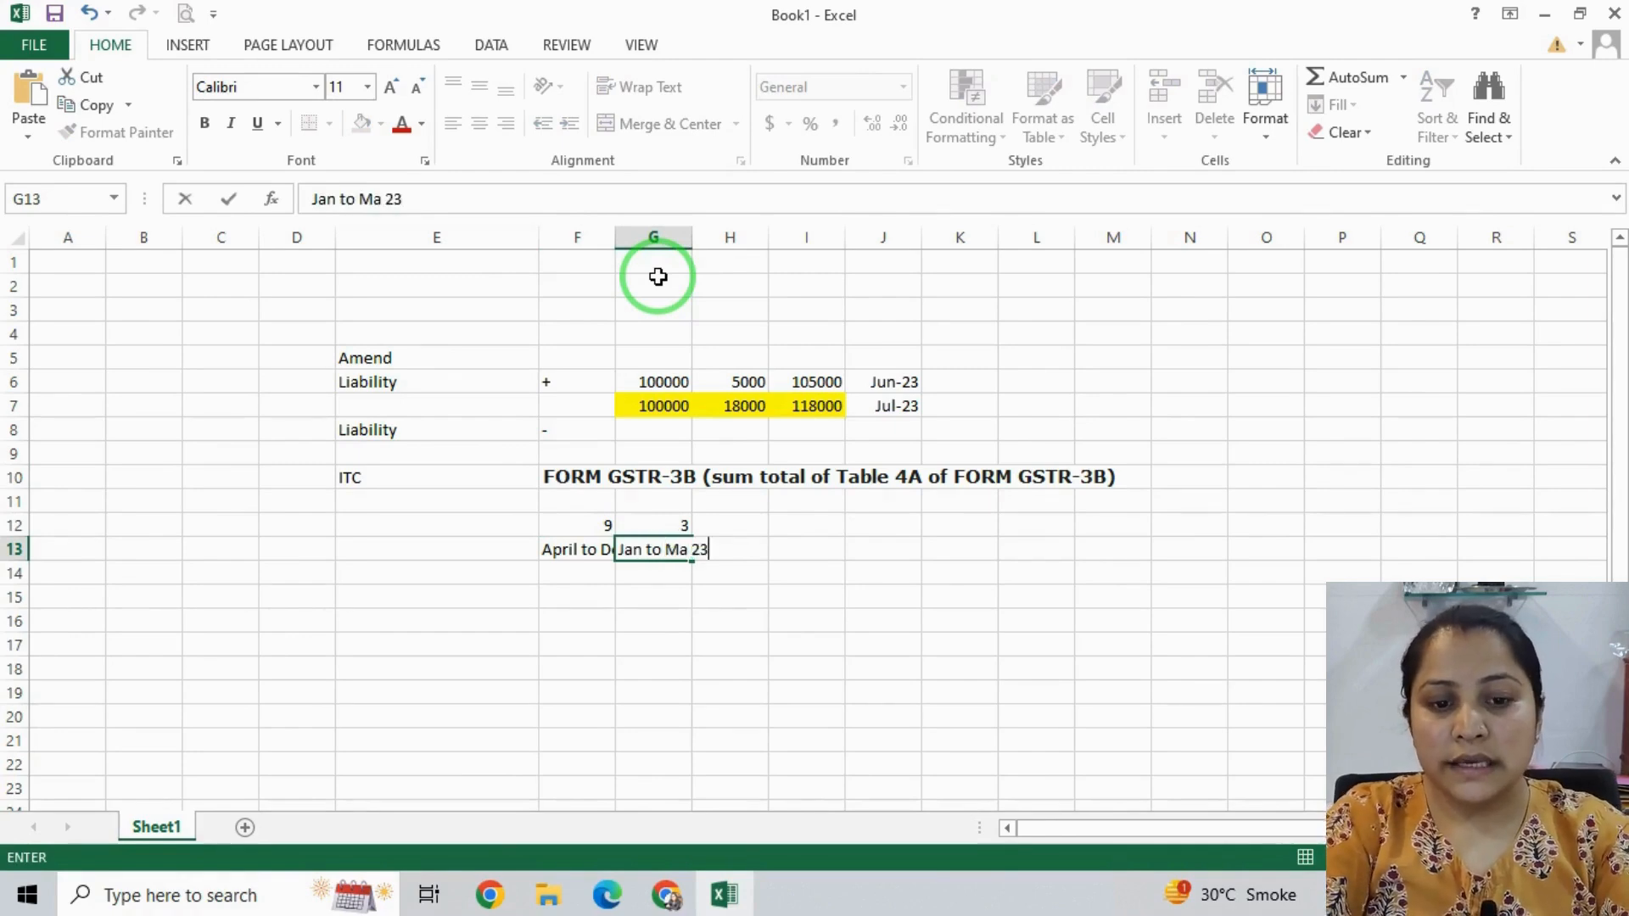
key(Return)
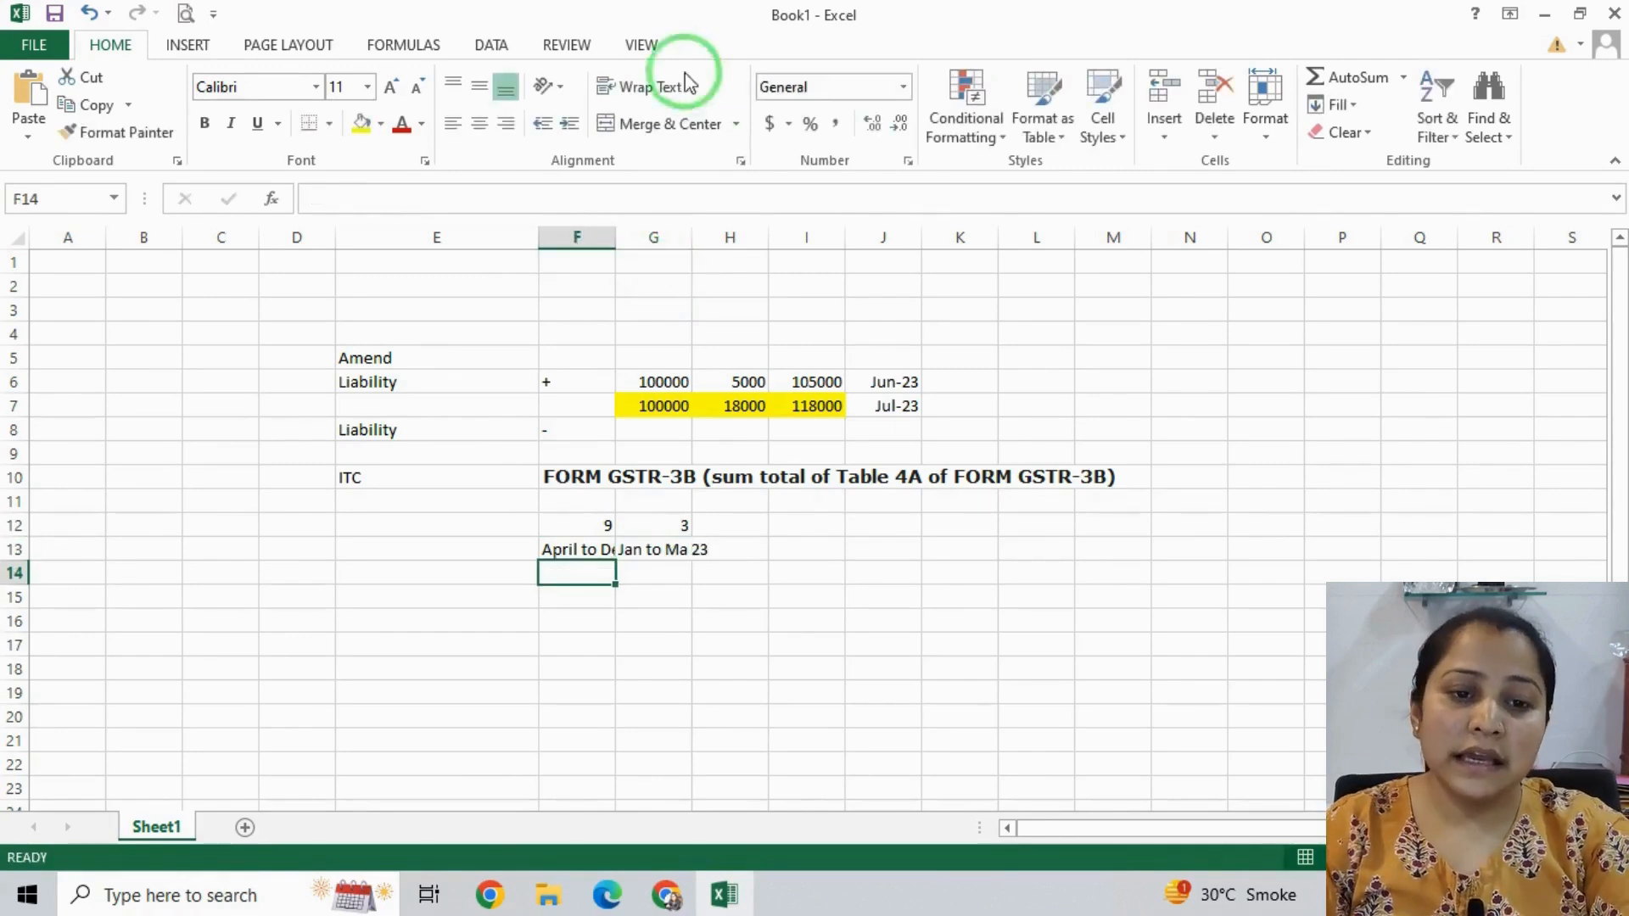
Widen column F just enough to show the full "April to Dec 22" label
double_click(615, 237)
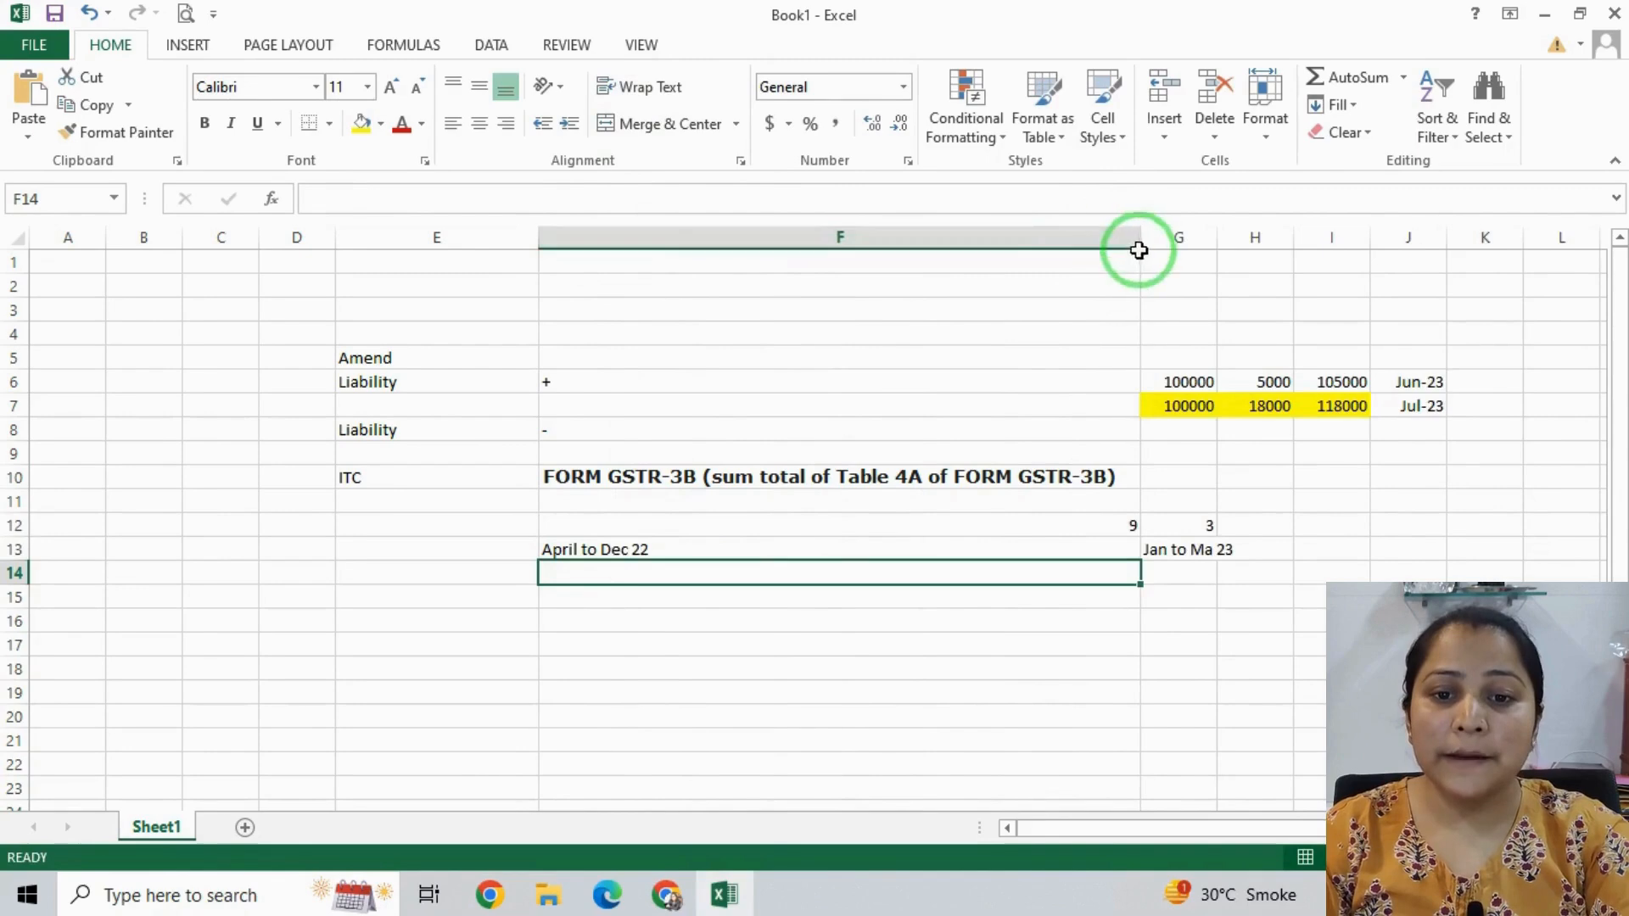
click(920, 266)
drag(1131, 237, 715, 254)
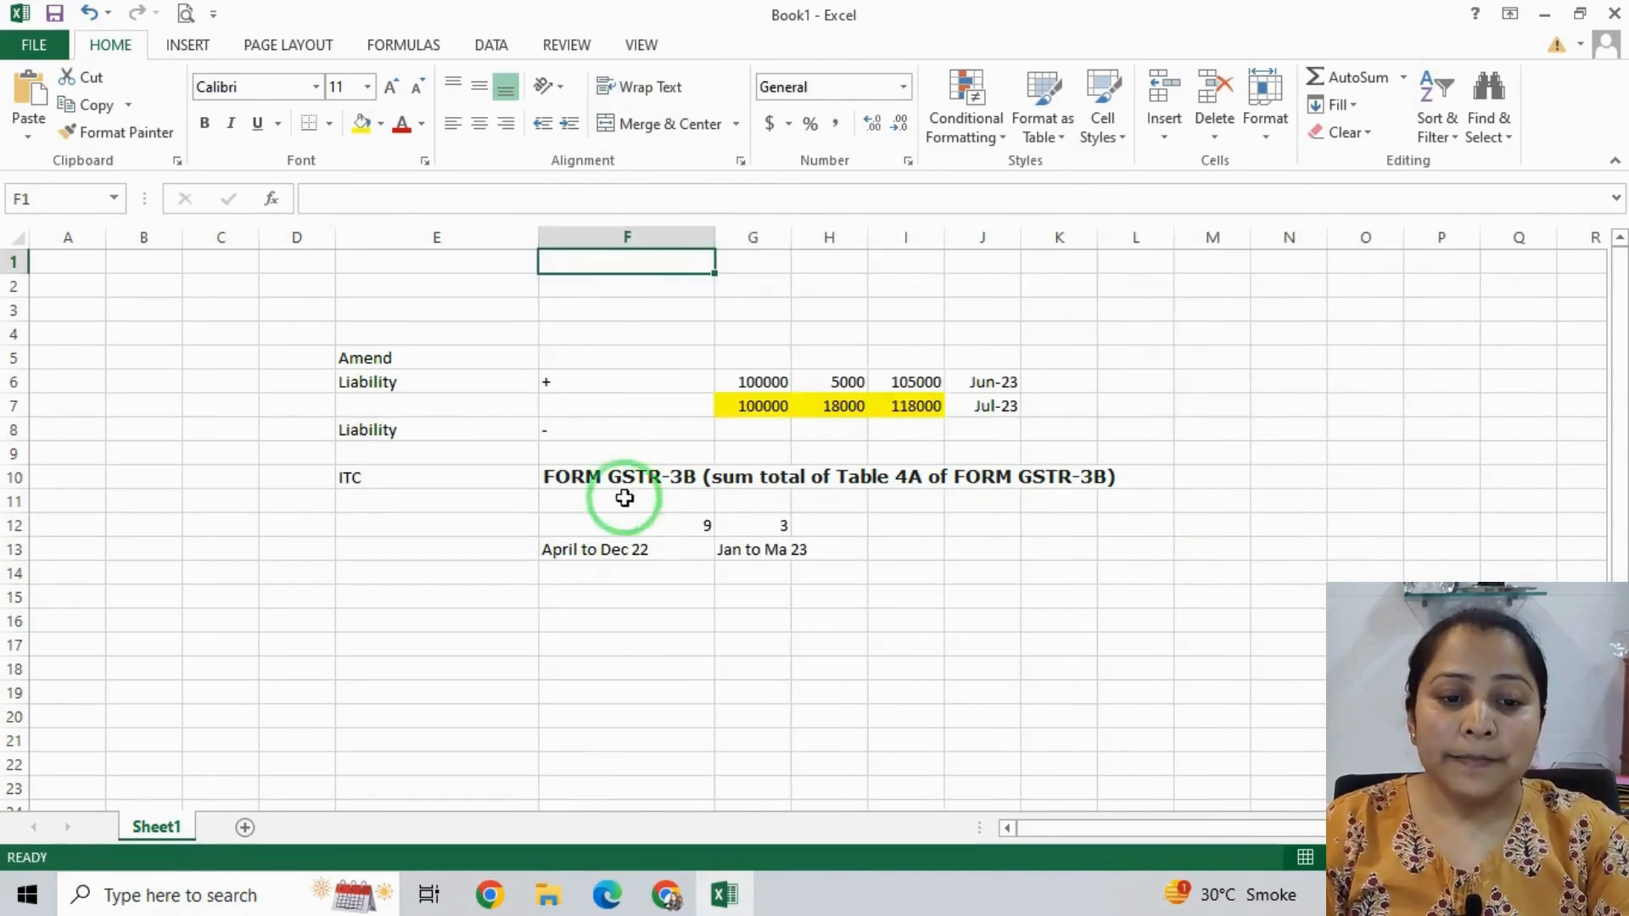
click(582, 574)
drag(677, 536, 640, 598)
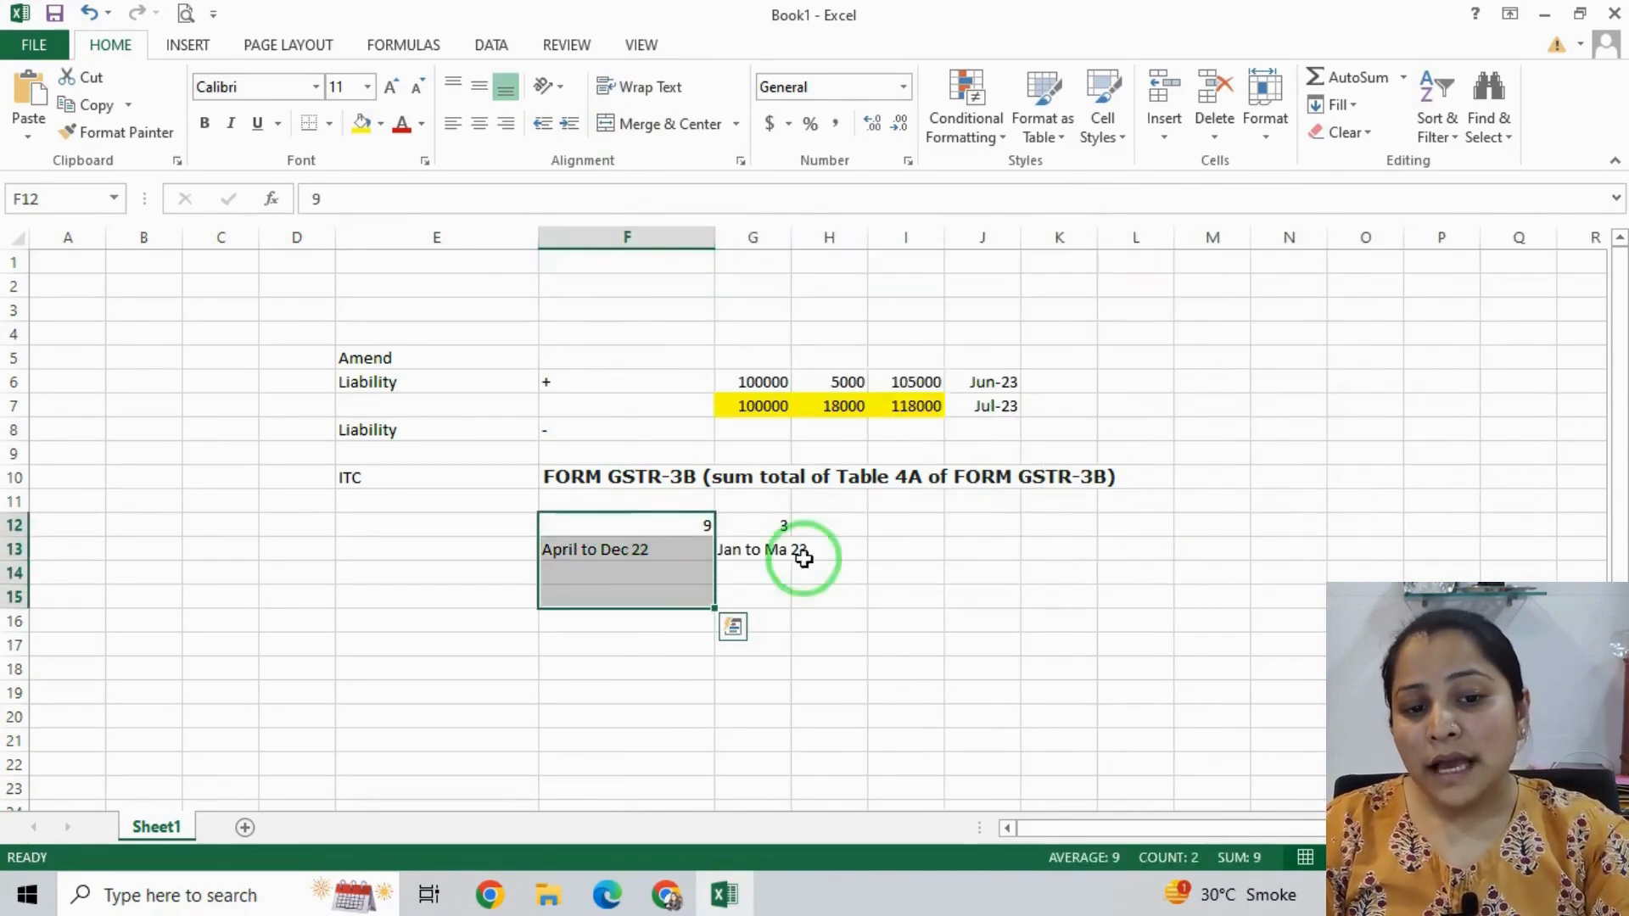
click(607, 478)
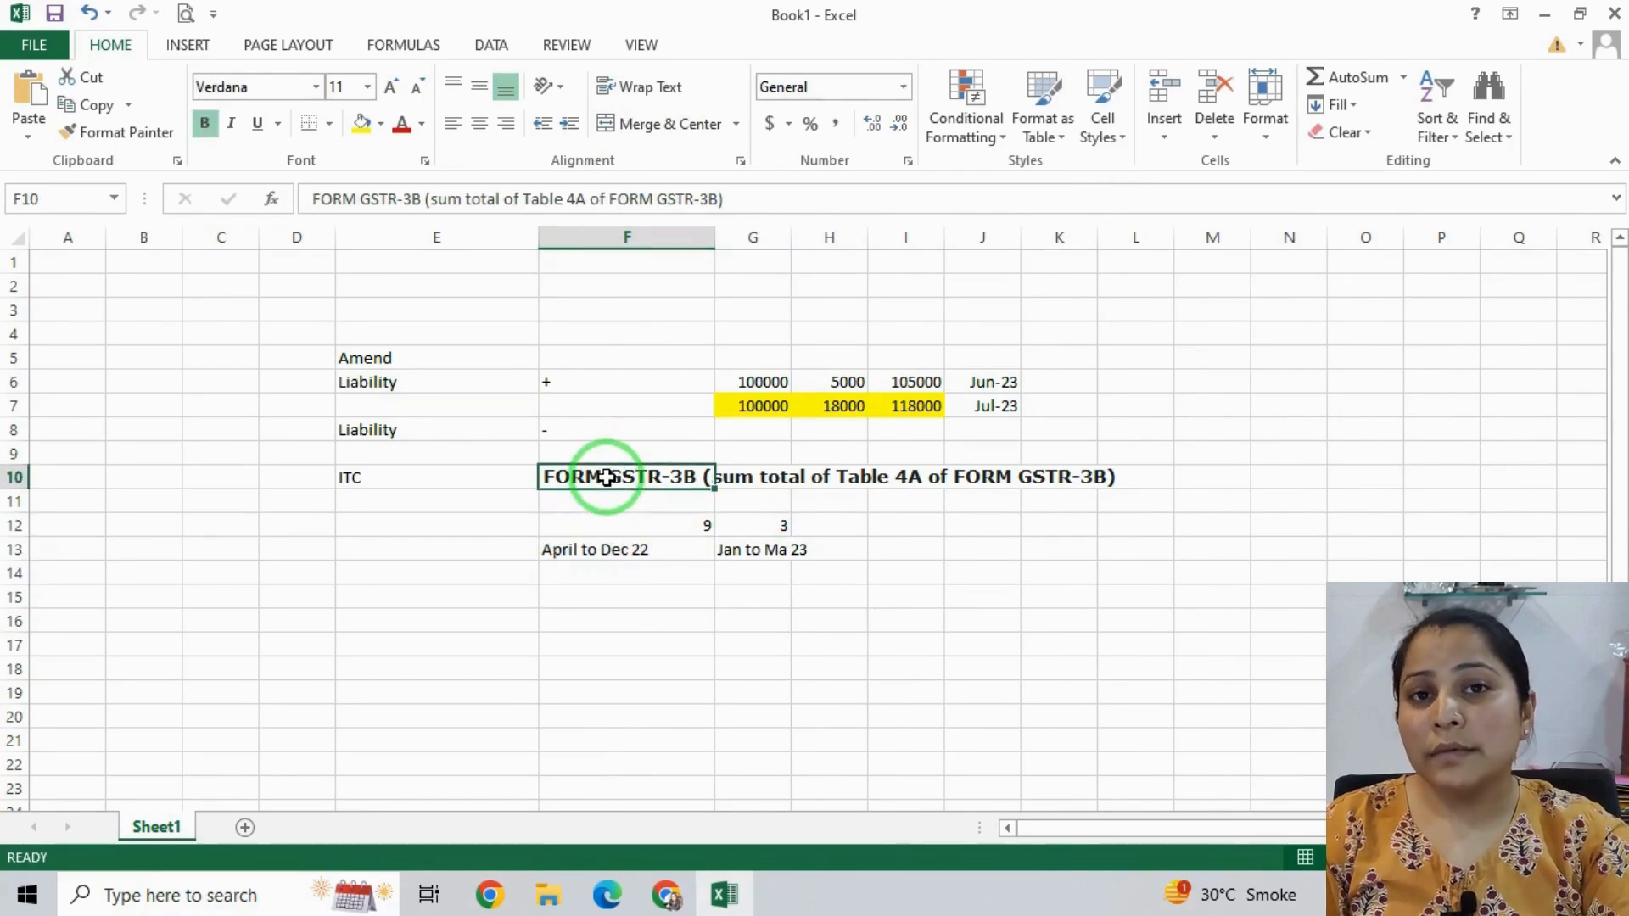
Enter "Gross ITC" in F14 under the first period and "Net ITC" in G14 under the second
click(635, 574)
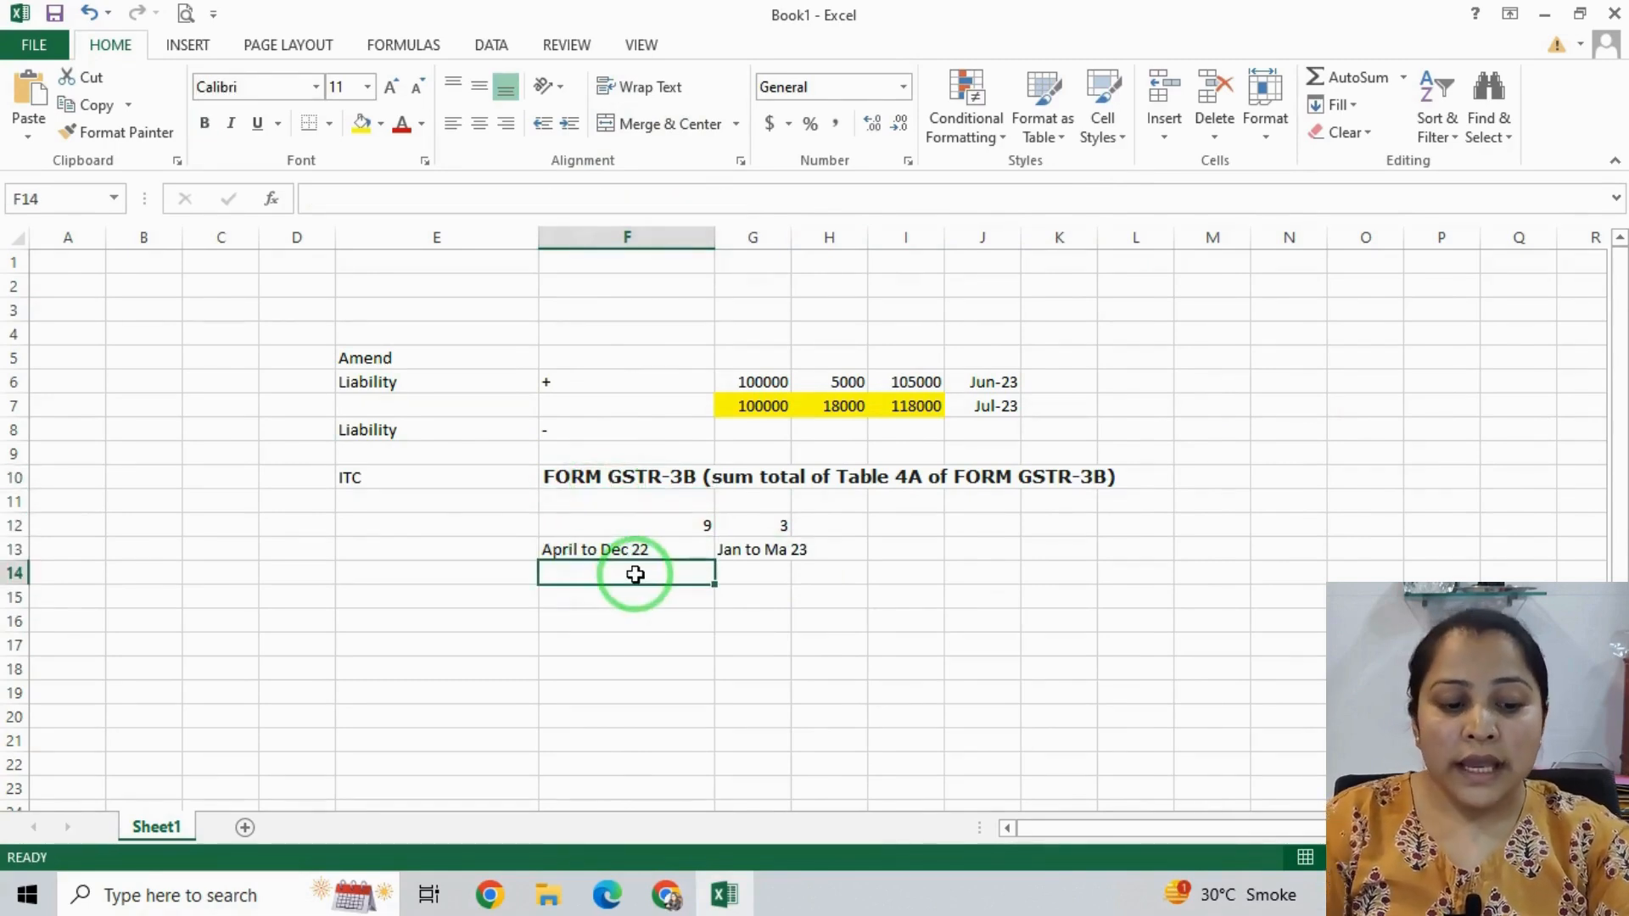
text(Gross)
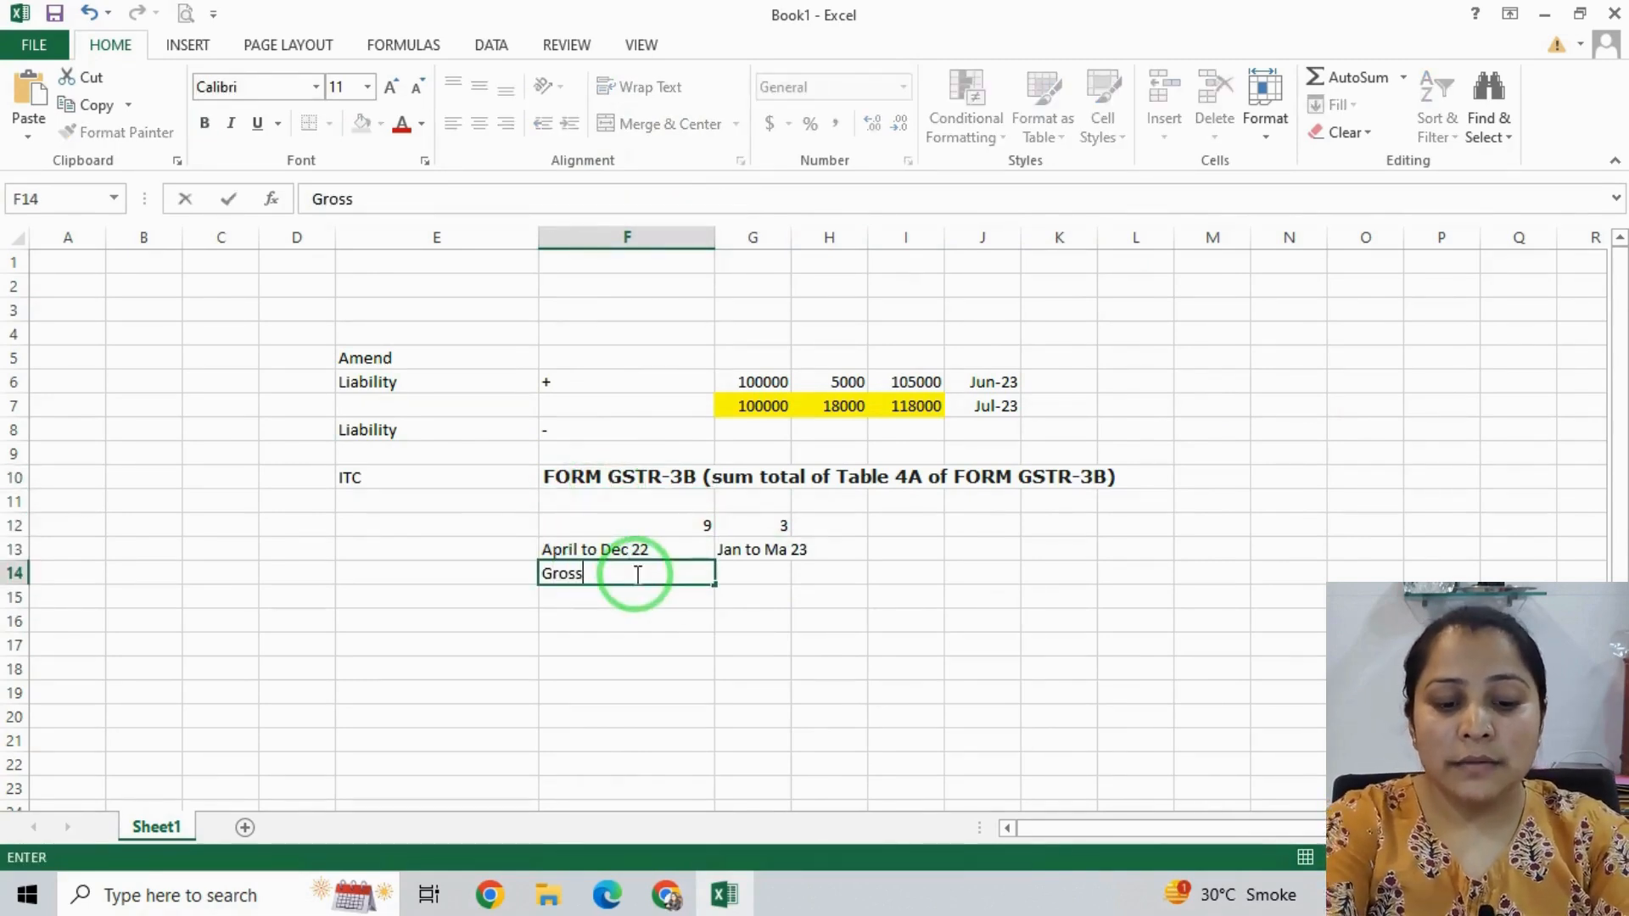
text( ITC)
key(Tab)
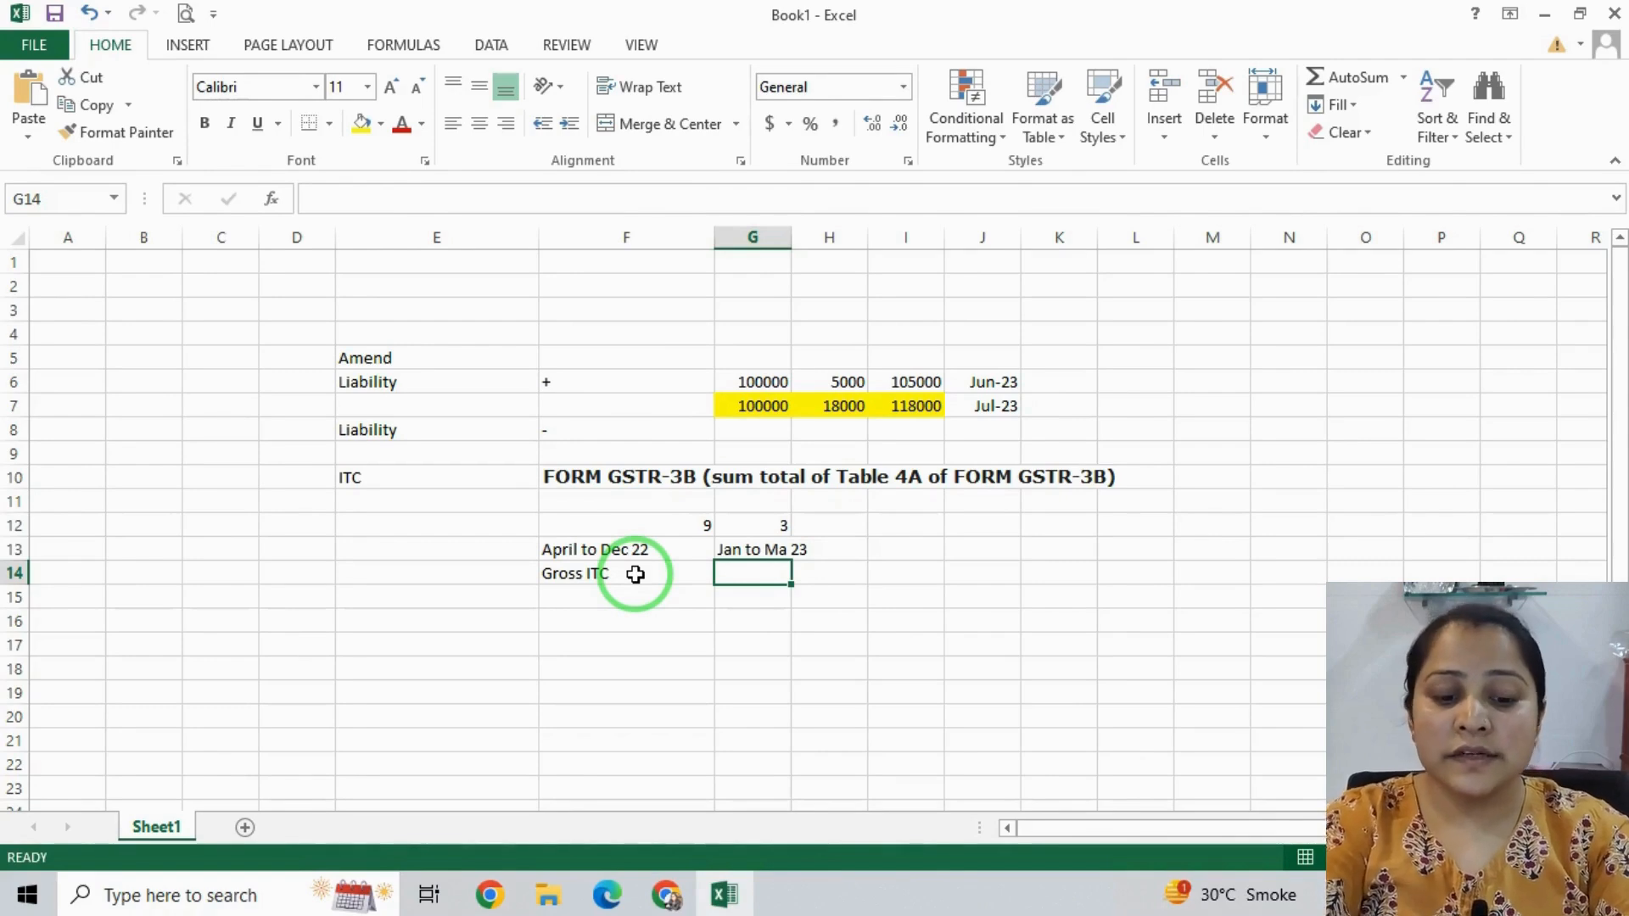
text(Net)
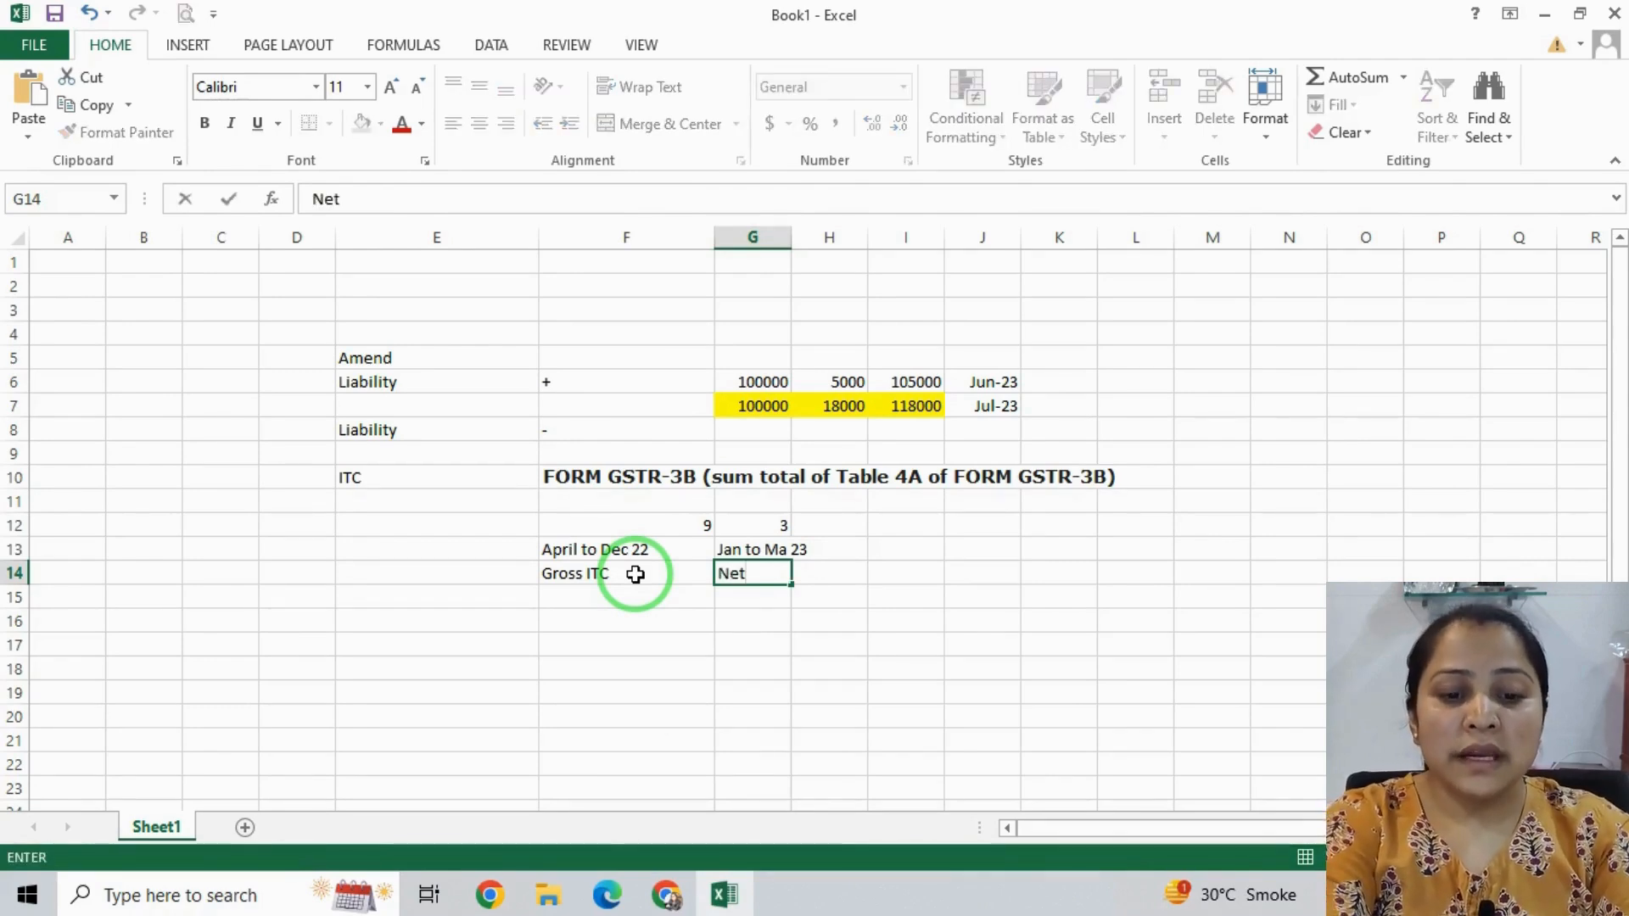
text( ITC)
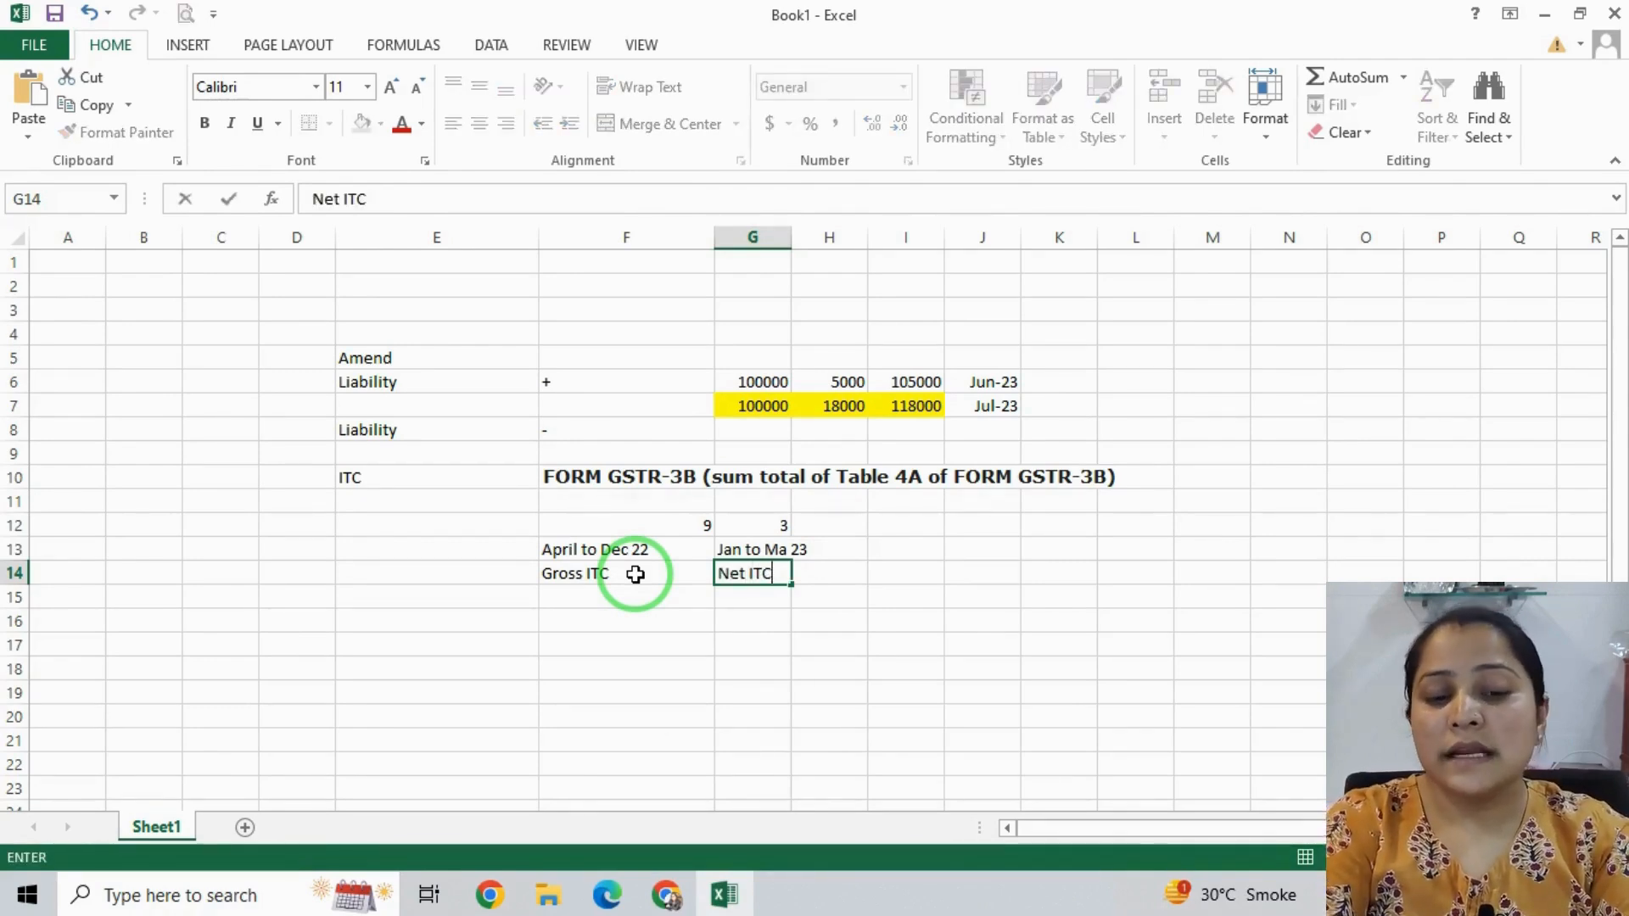
key(Return)
Highlight the period comparison in cells F12 to G14 with a yellow fill
key(Up)
key(Up)
key(Up)
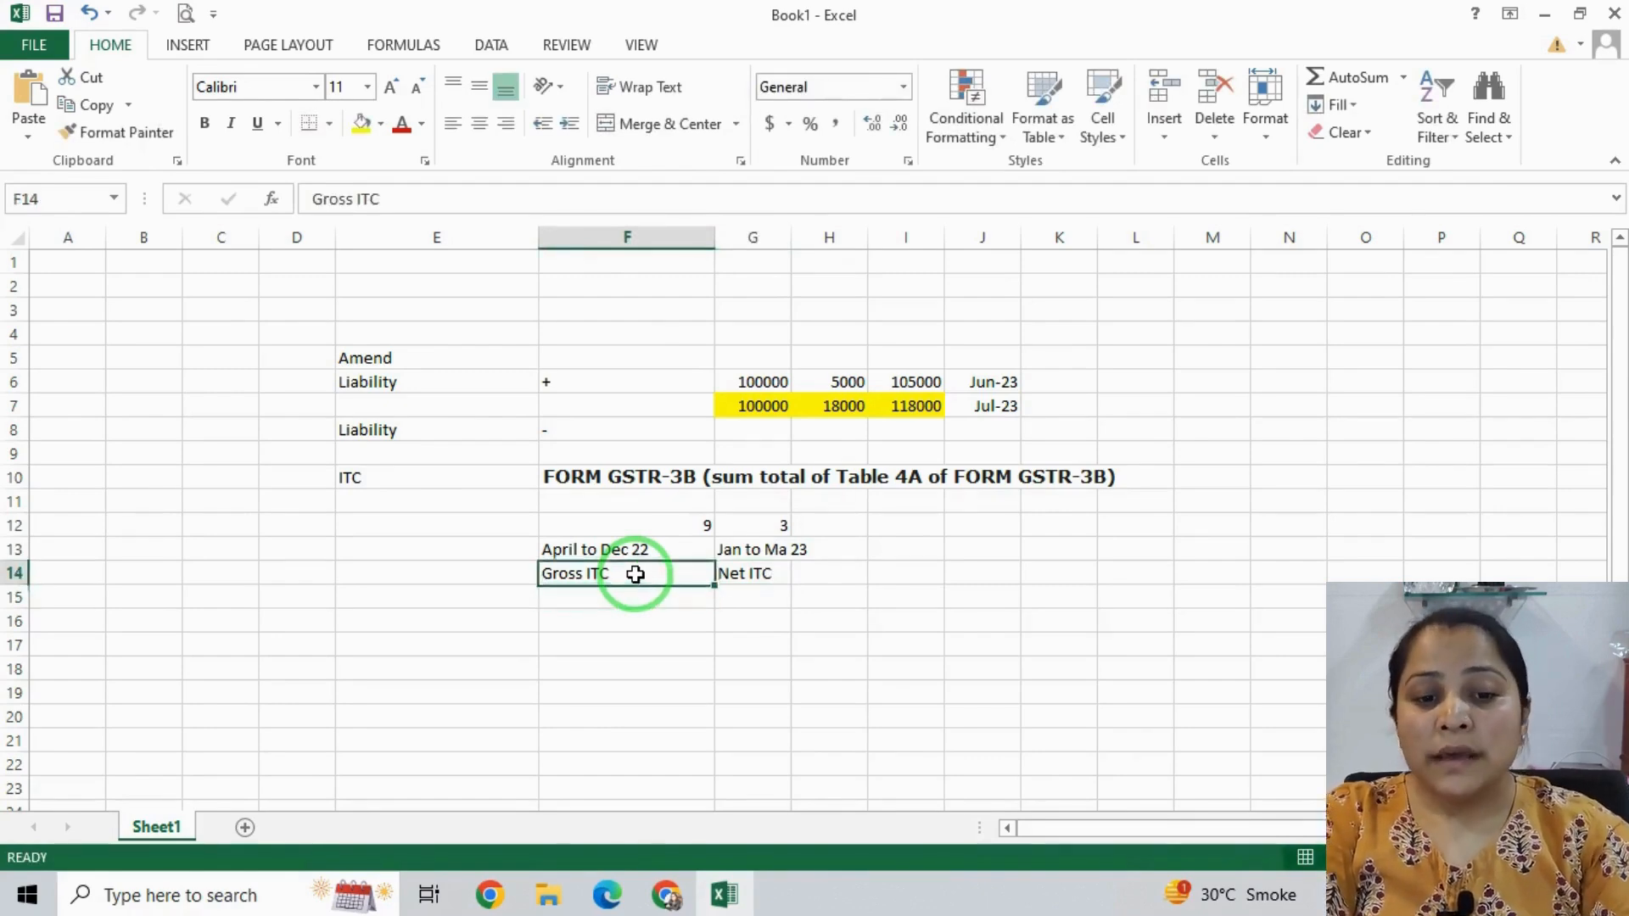
key(shift+Down)
key(shift+Down)
key(shift+Right)
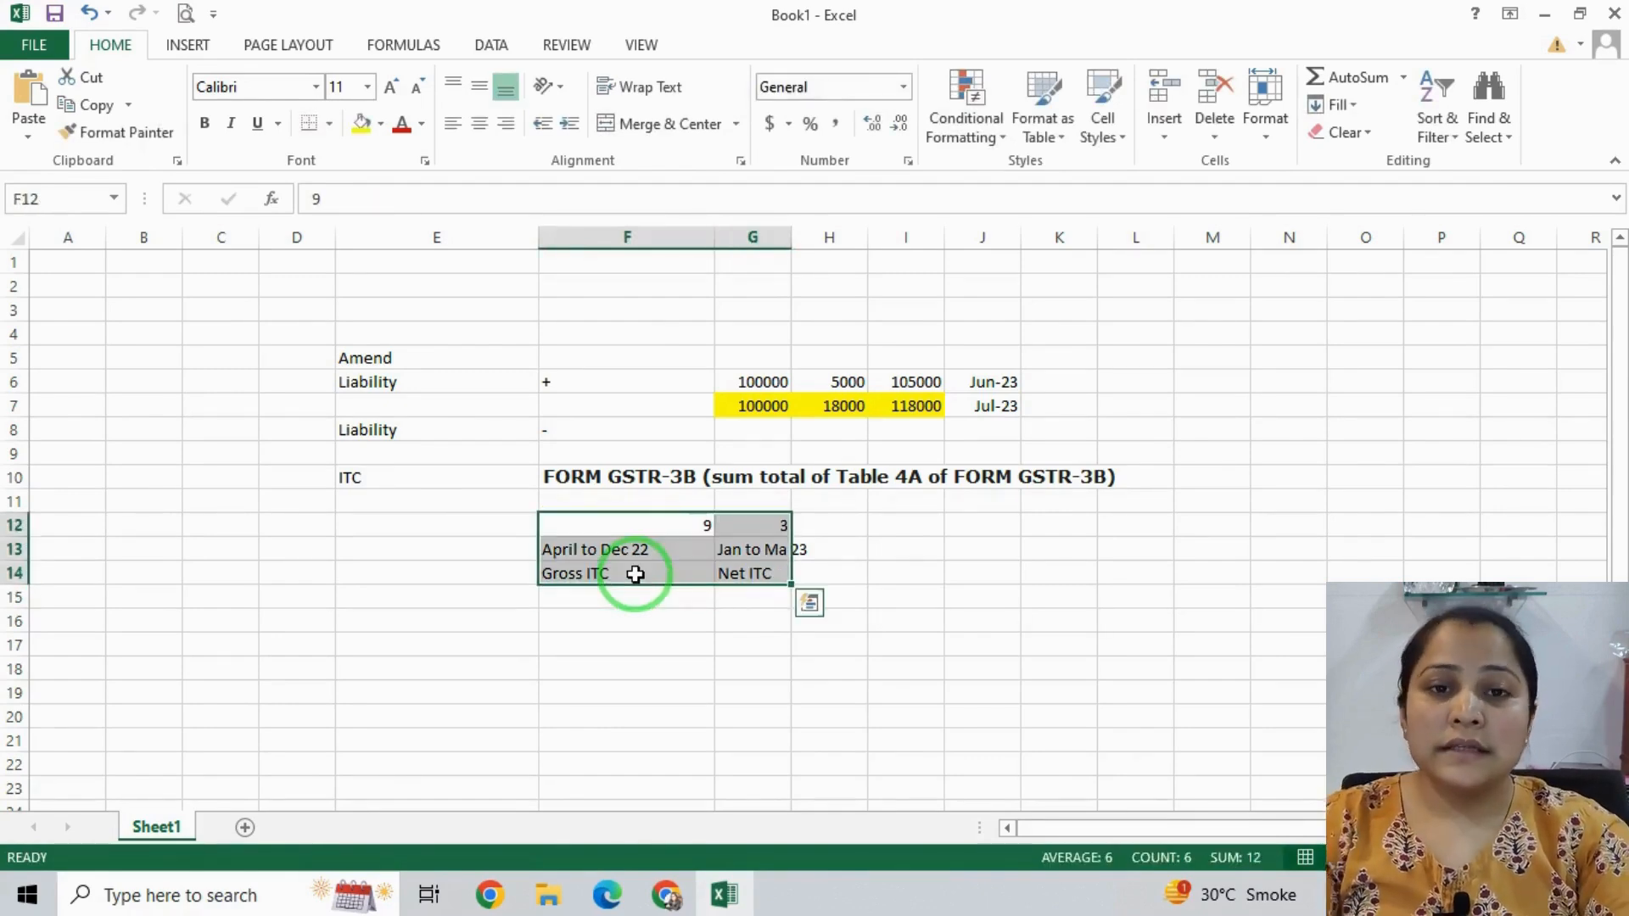
click(362, 126)
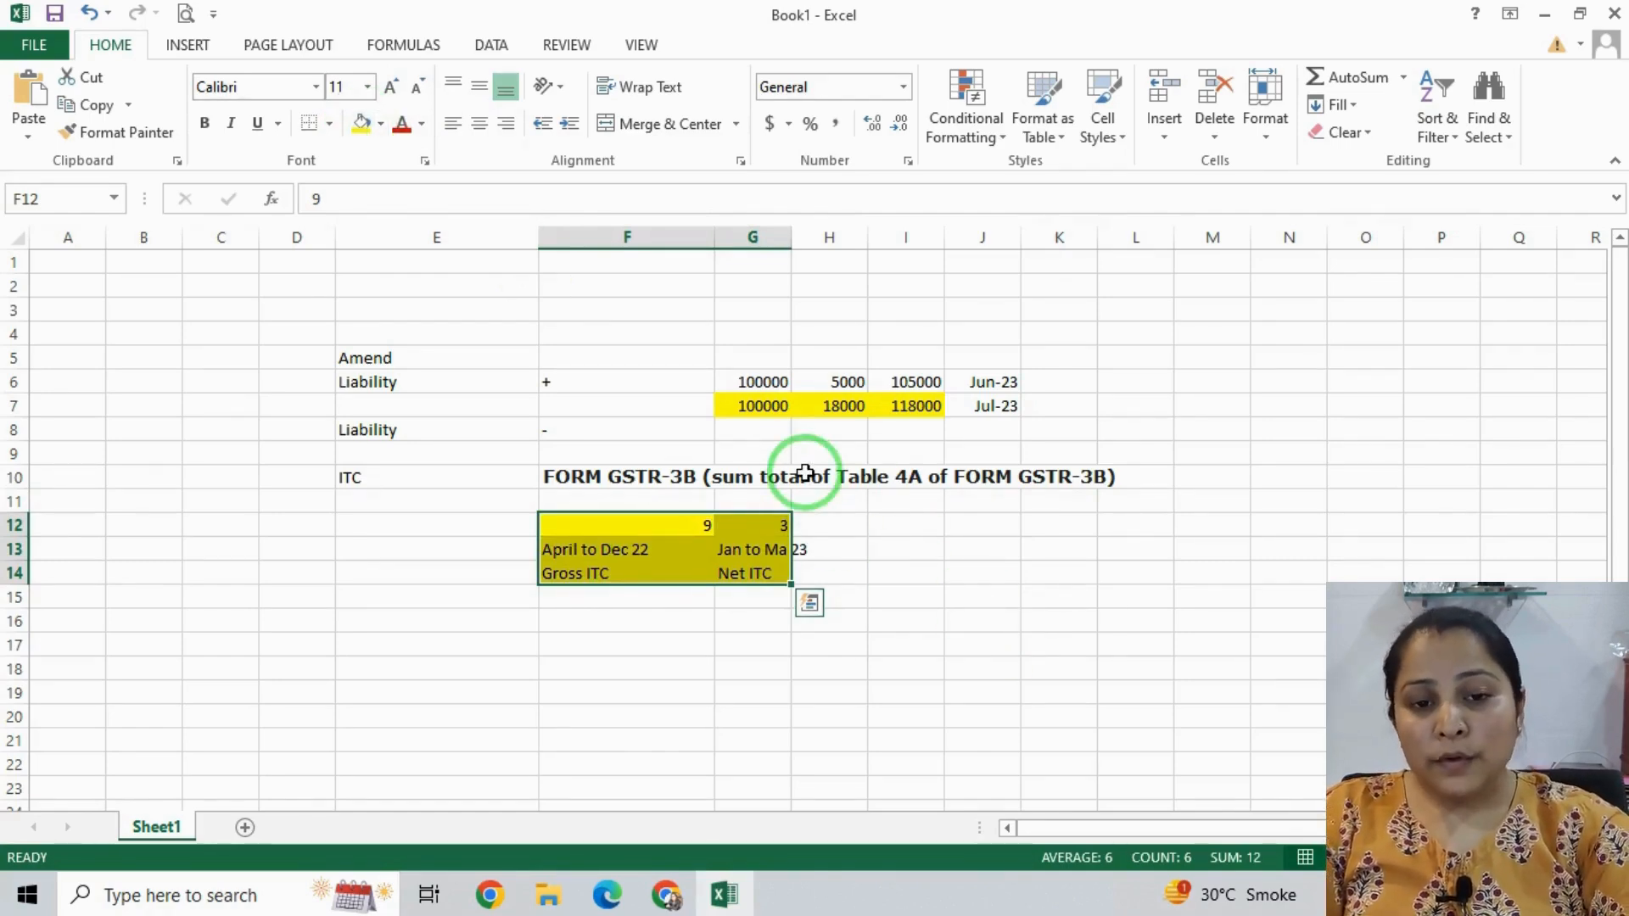
Switch back to the GST portal, save table 6 with confirmation, and return to the GSTR-9 dashboard
key(alt+Tab)
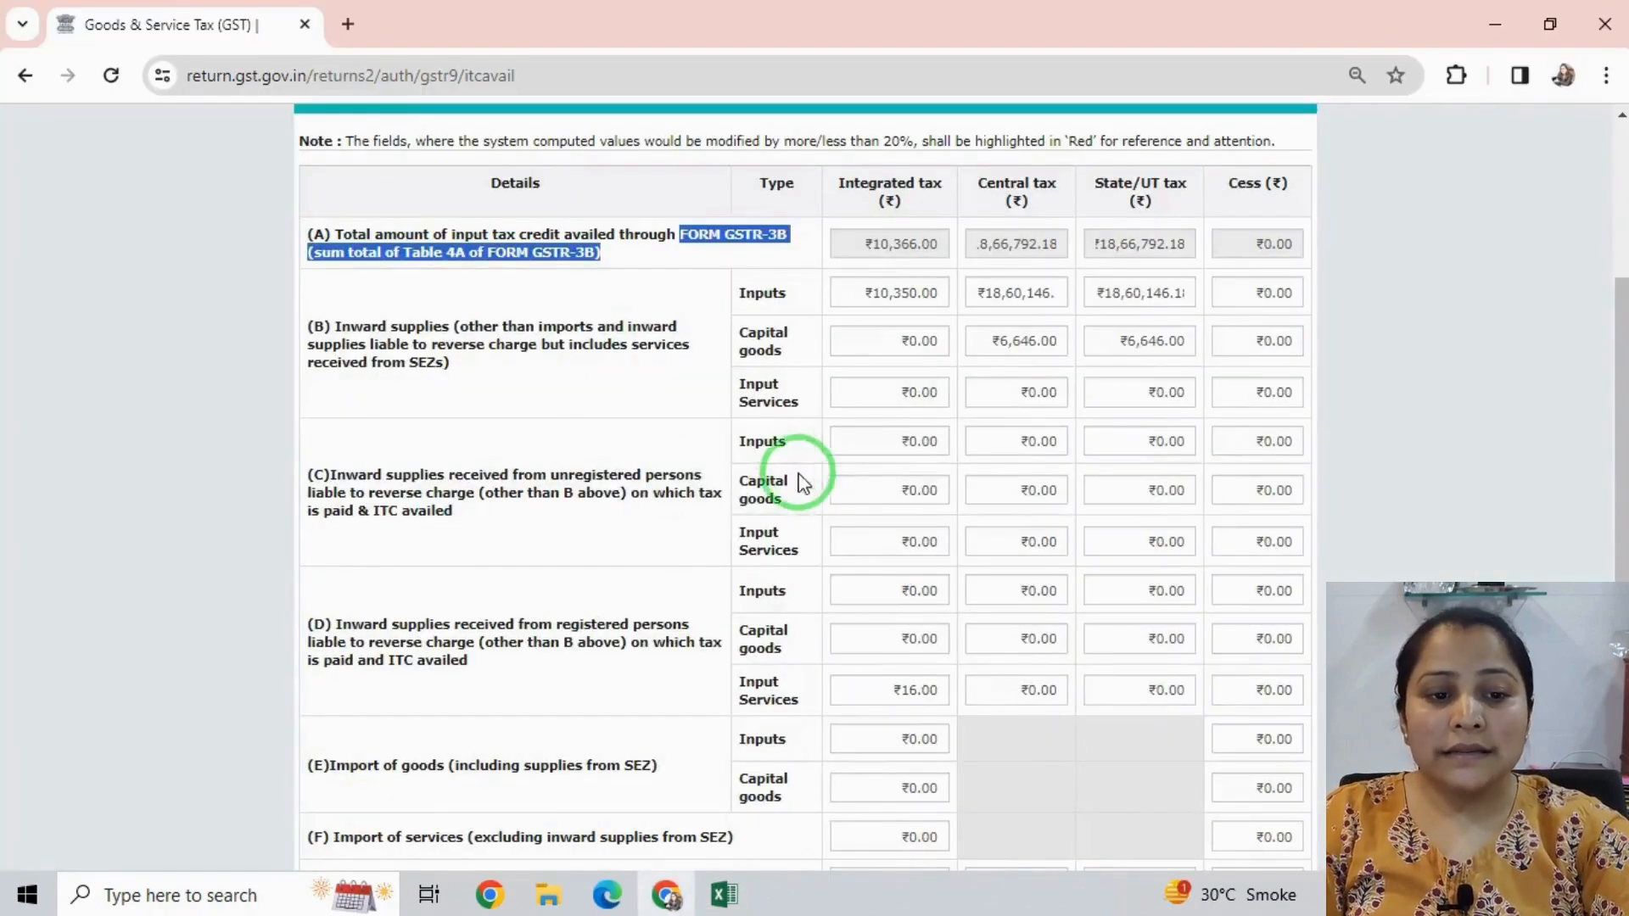
scroll(1137, 731, down, 6)
click(1230, 735)
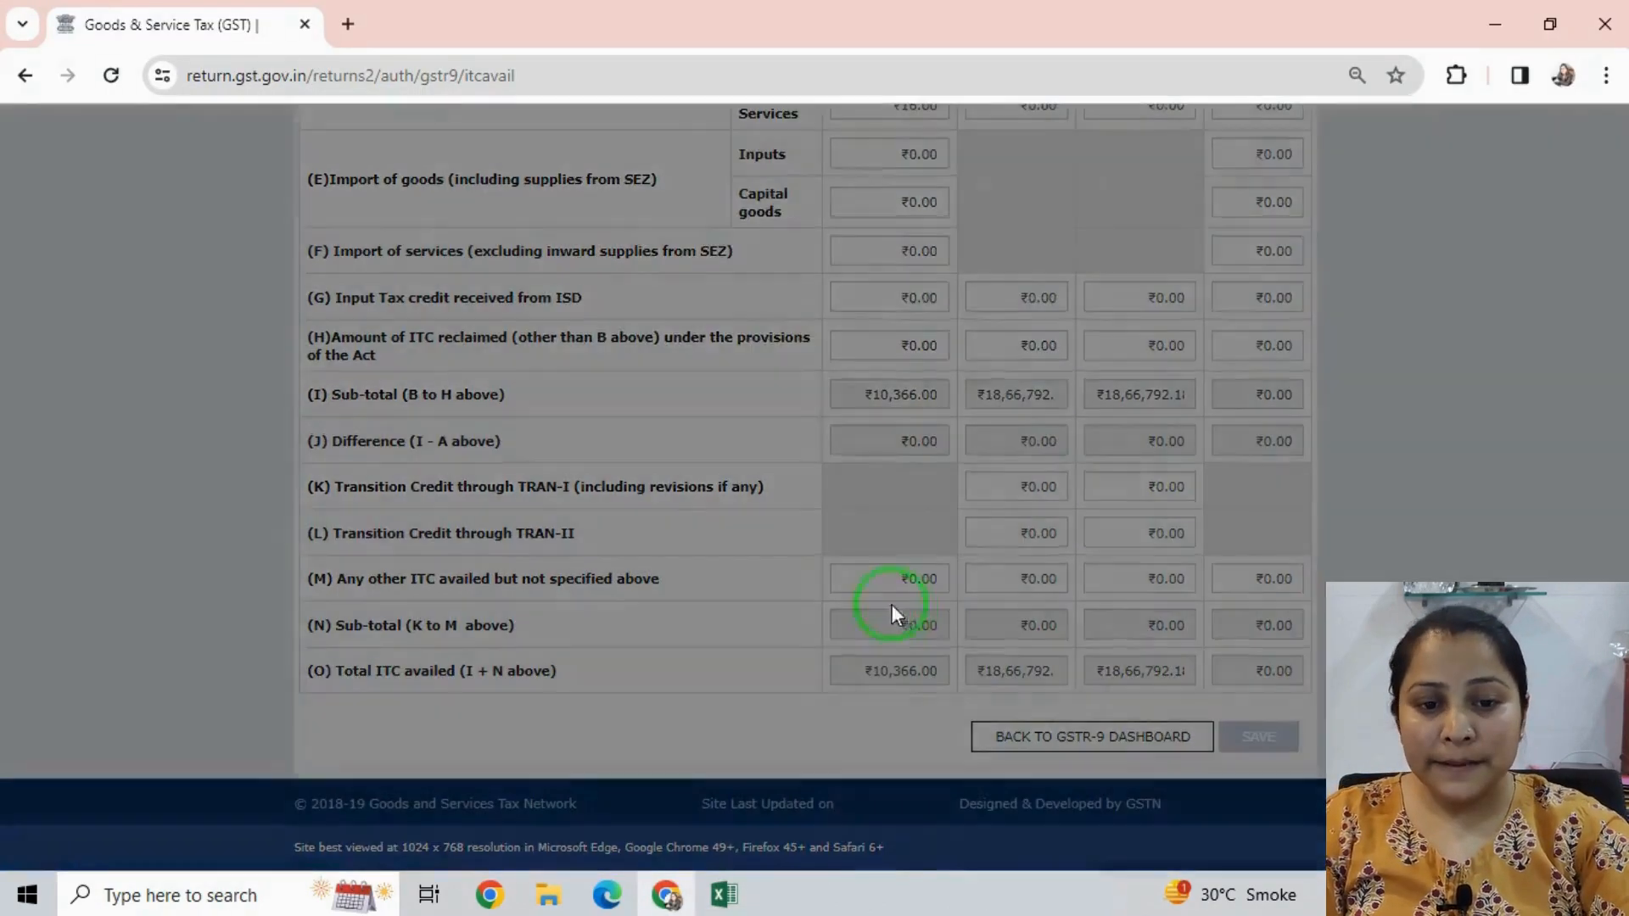
click(813, 380)
click(1061, 736)
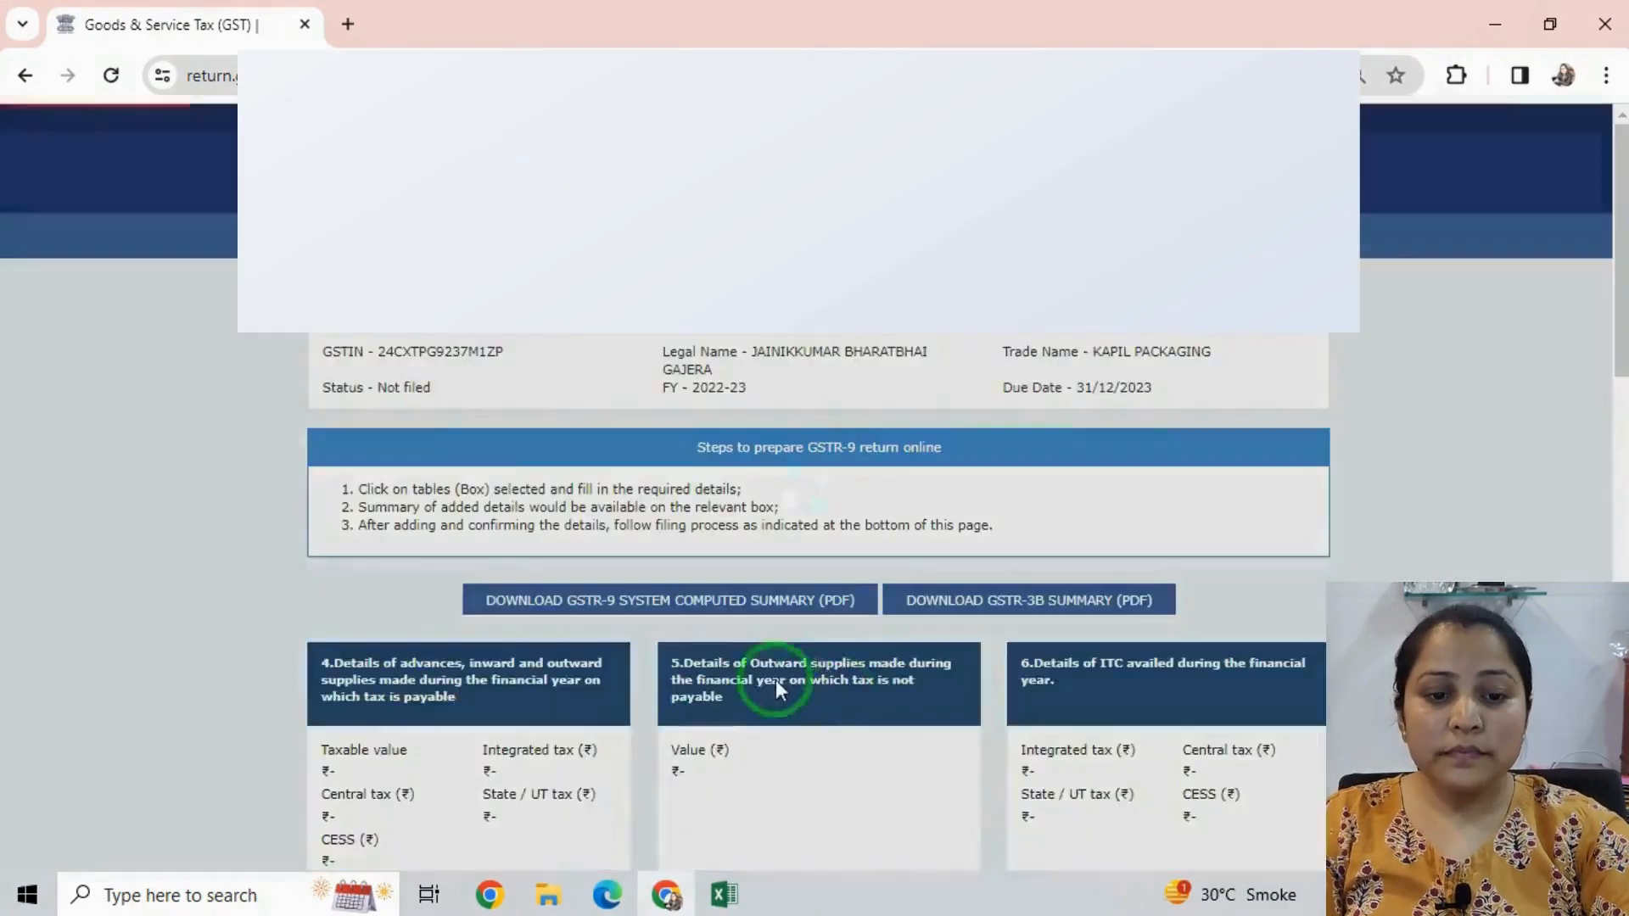
Open table 7, details of ITC reversed and ineligible ITC for the financial year
scroll(764, 662, down, 5)
scroll(494, 613, down, 1)
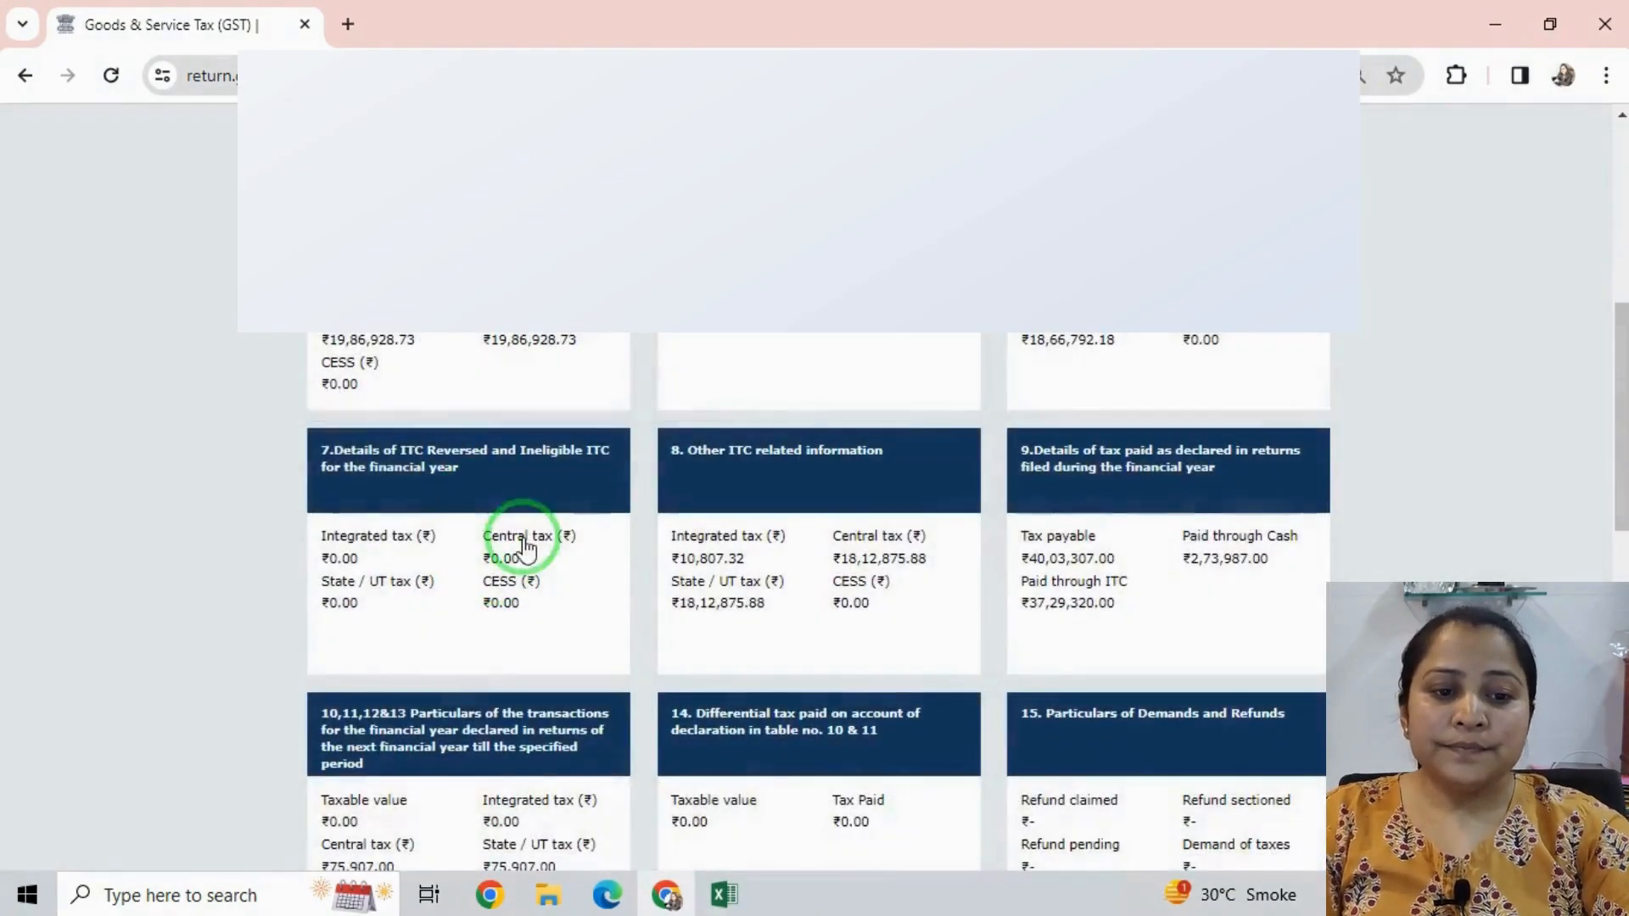
click(379, 473)
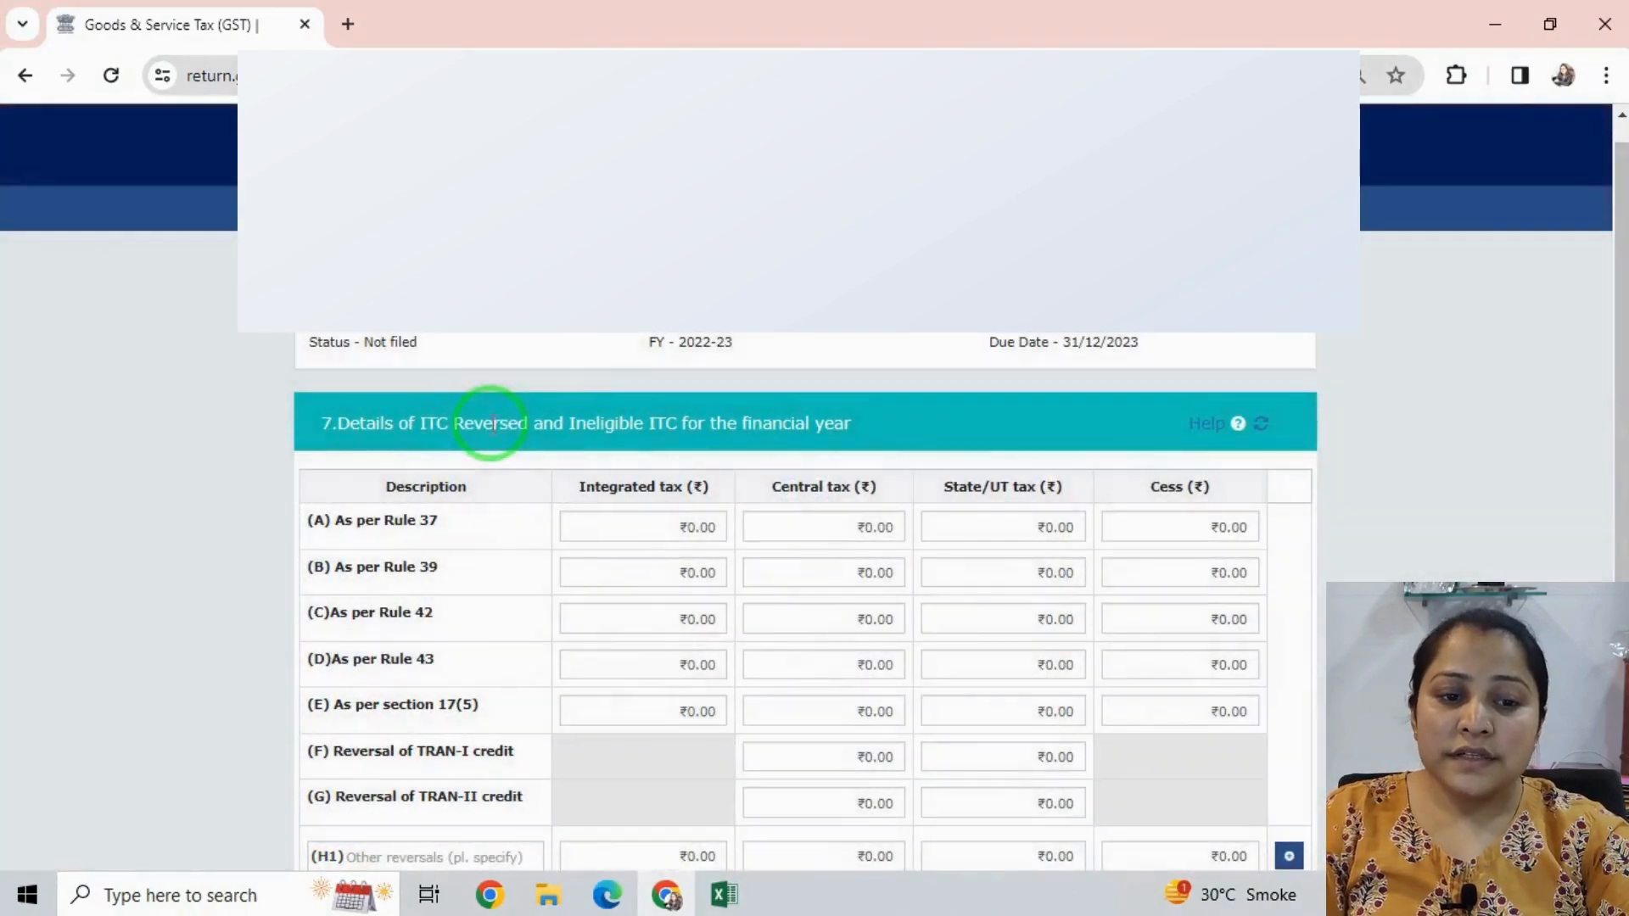
Examine the heading of table 7 and its ITC reversal rows, from Rule 37 to net ITC available for utilization
double_click(490, 425)
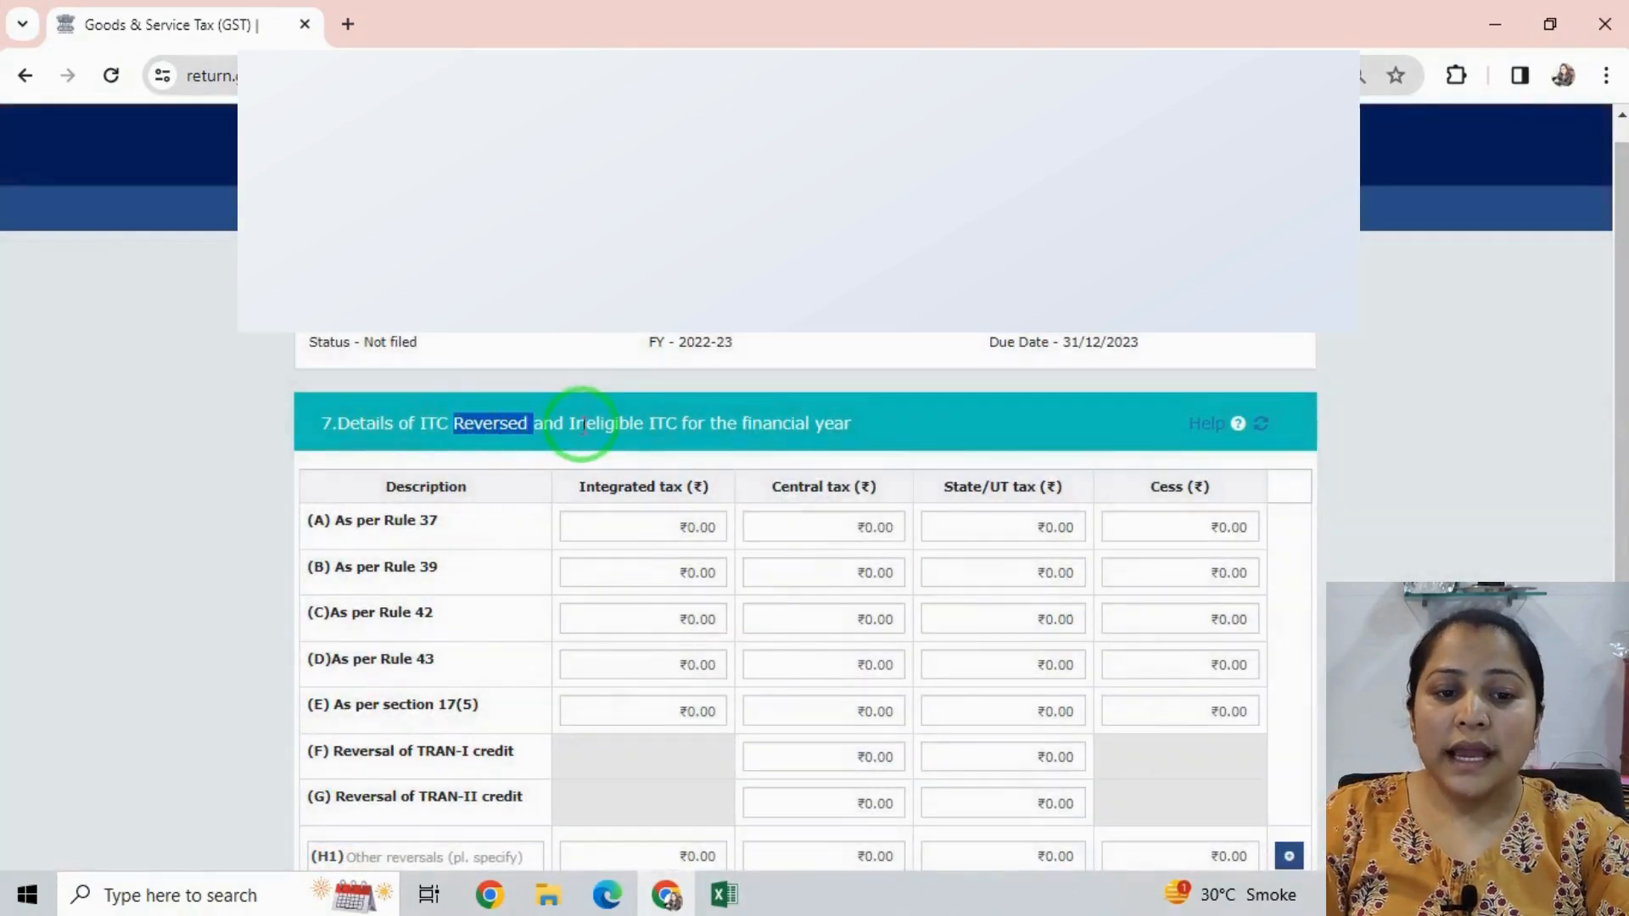
double_click(606, 423)
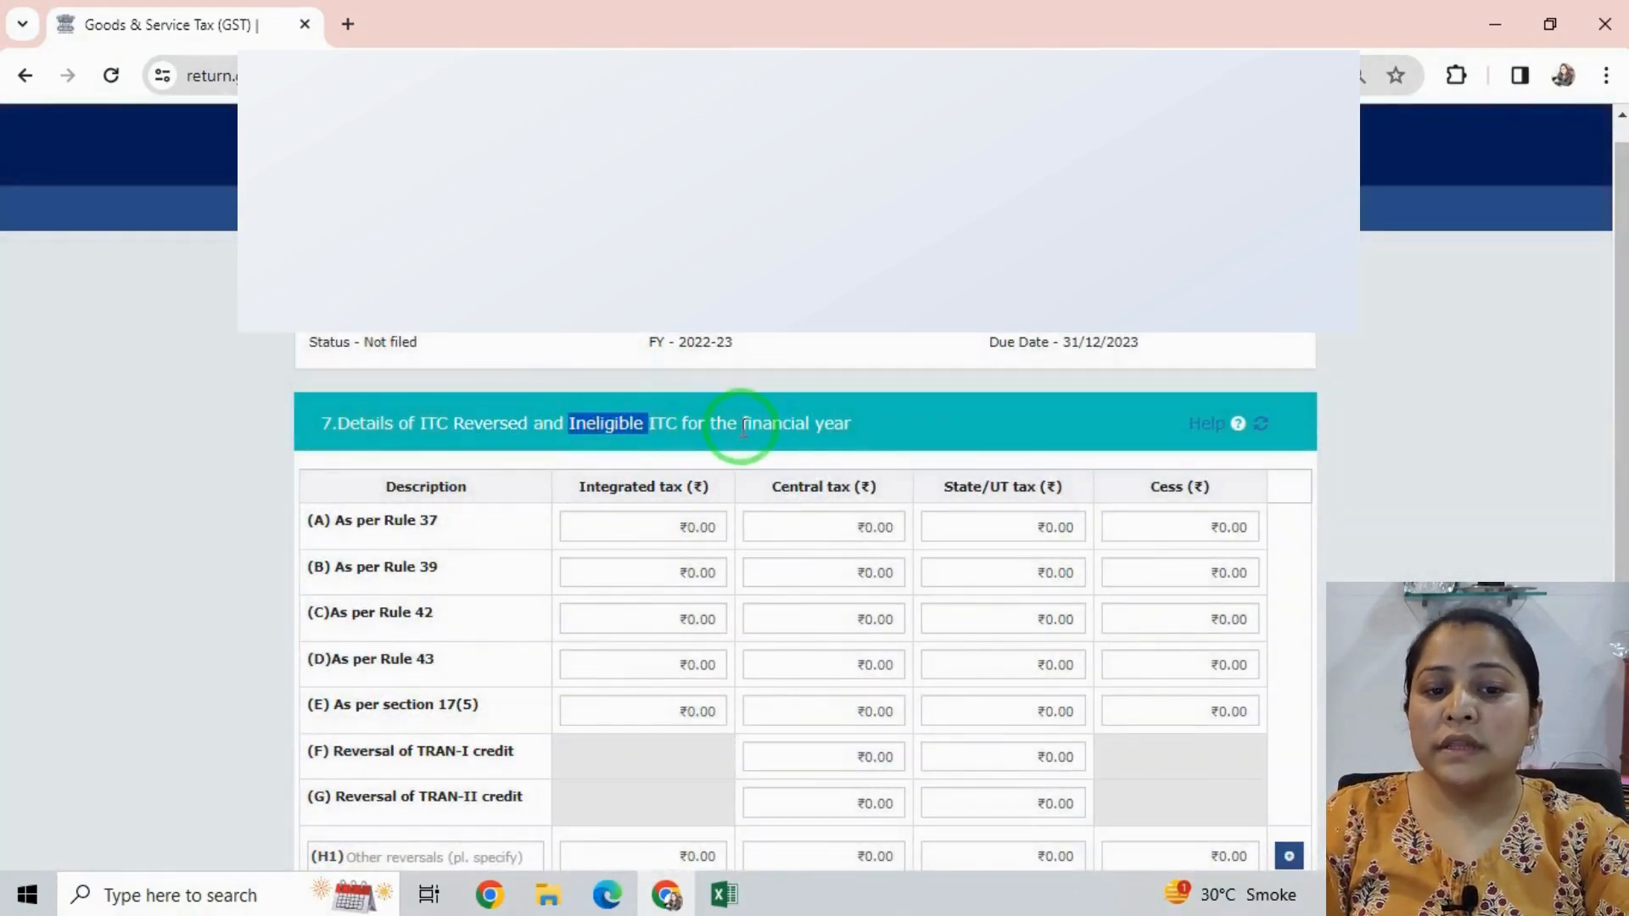
drag(741, 423, 853, 427)
scroll(863, 454, down, 3)
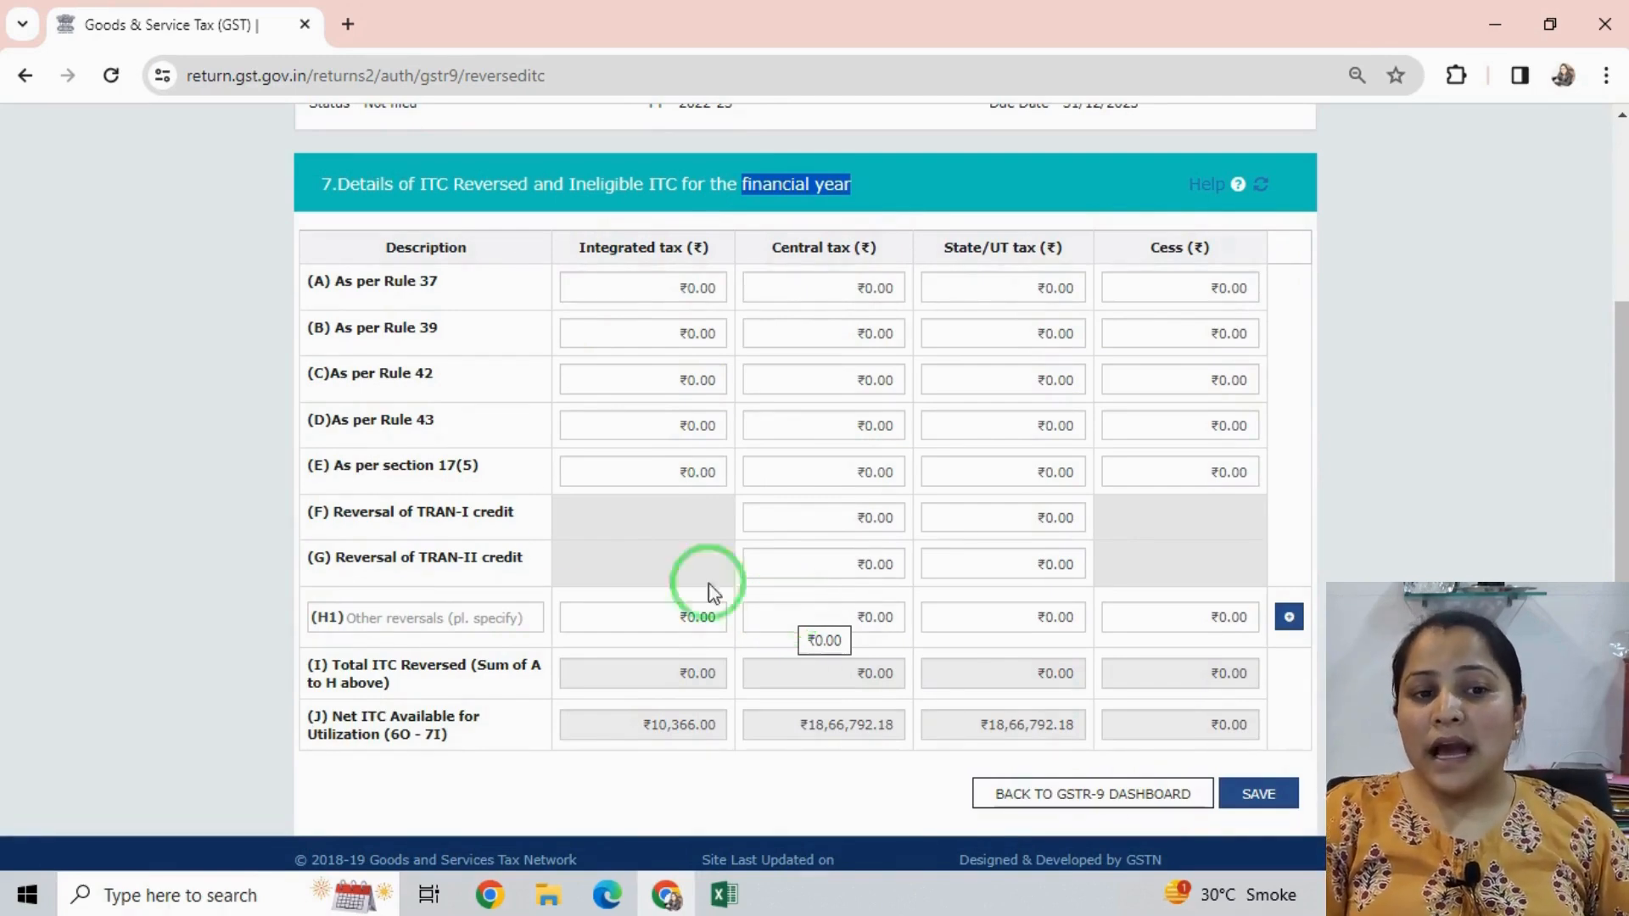
Examine the other reversals row H1 and the net ITC available for utilization row J in table 7
drag(320, 183, 342, 184)
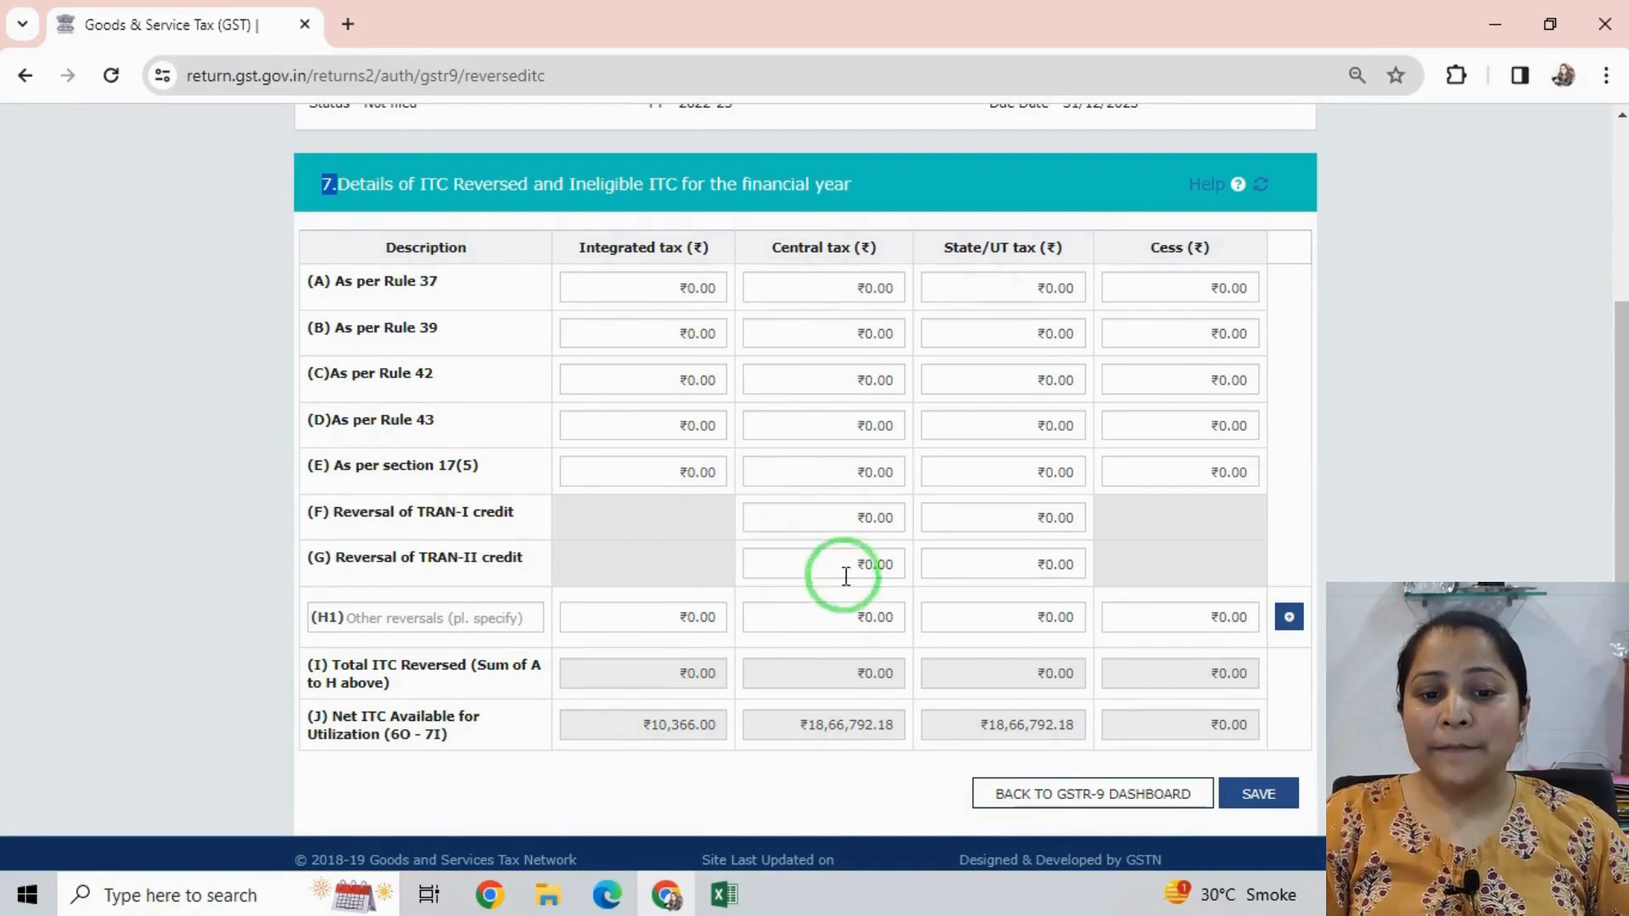
click(850, 614)
click(1002, 622)
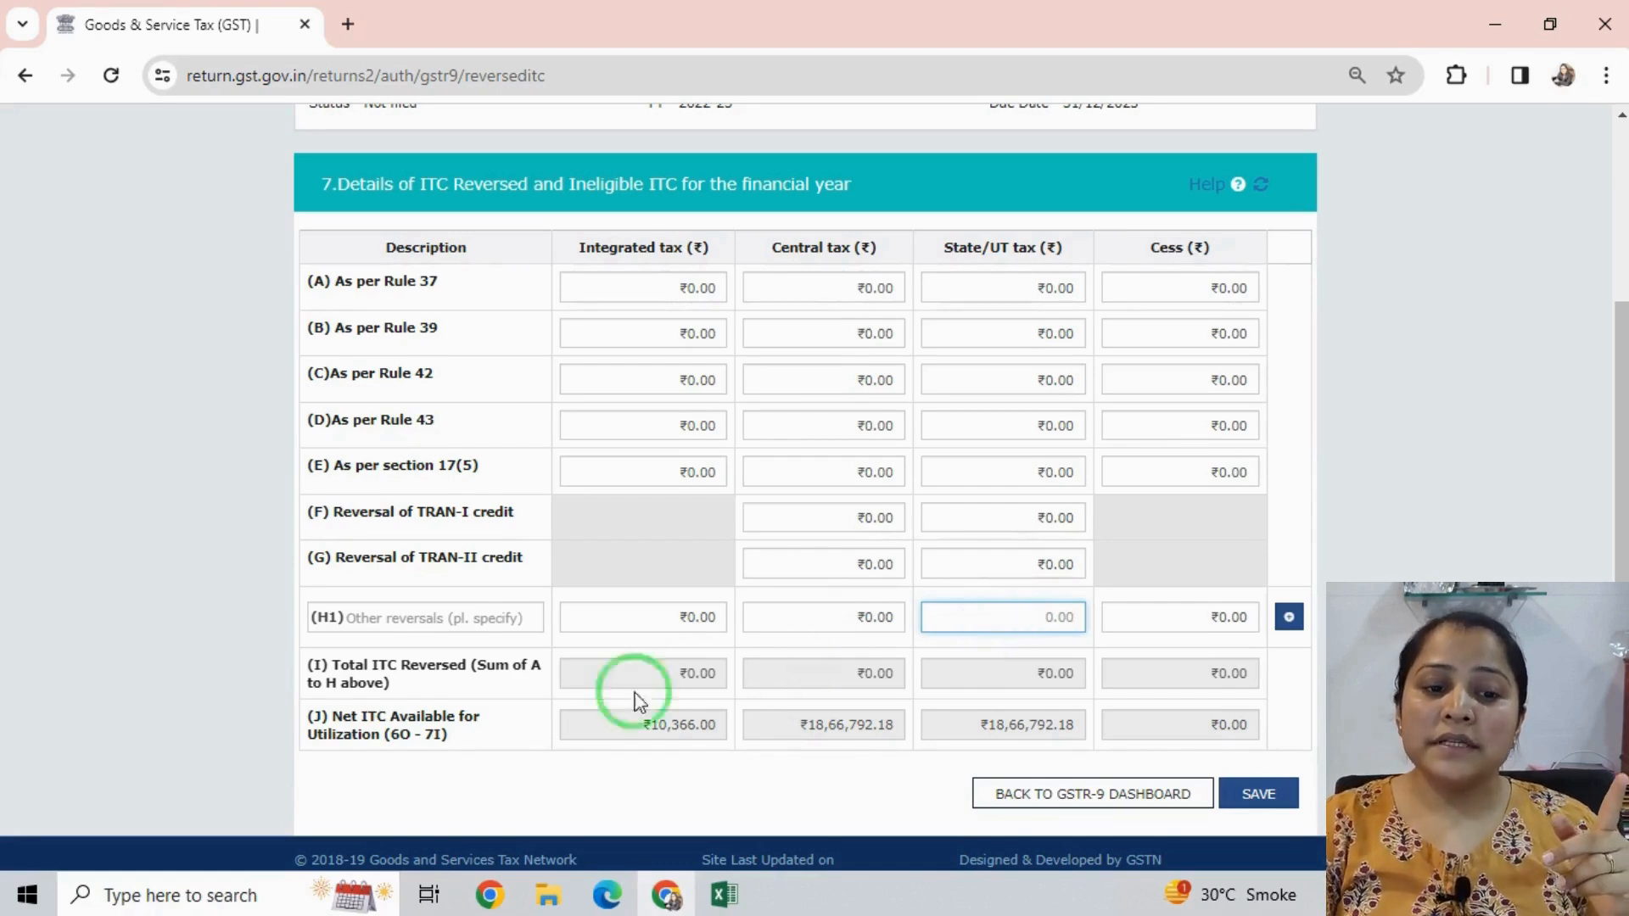
click(462, 622)
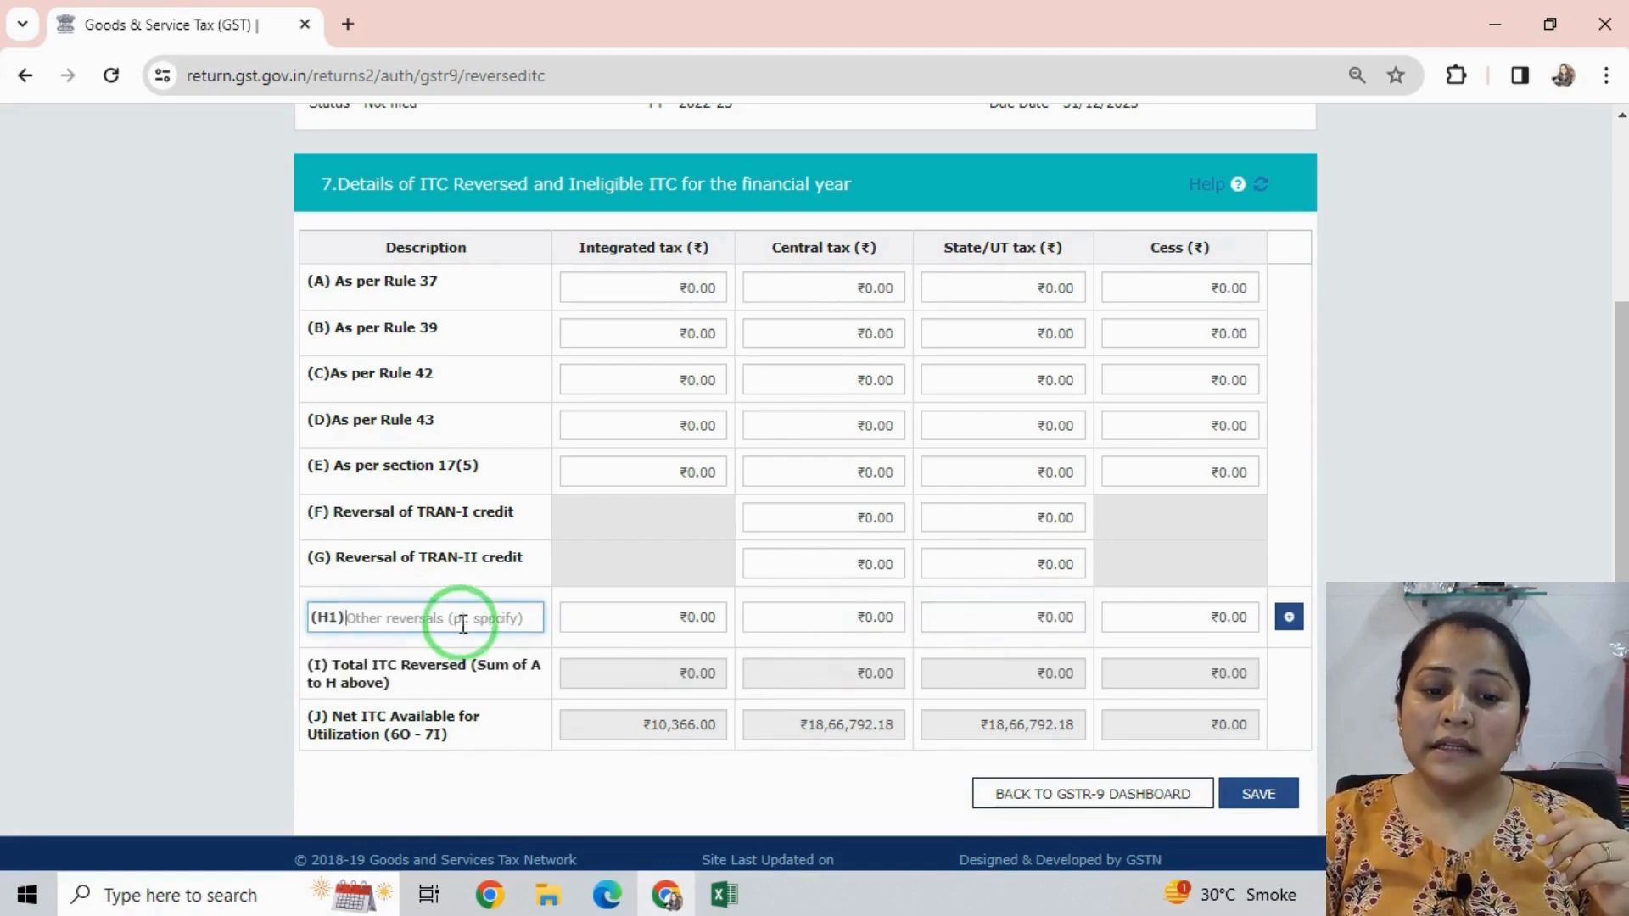
click(1062, 614)
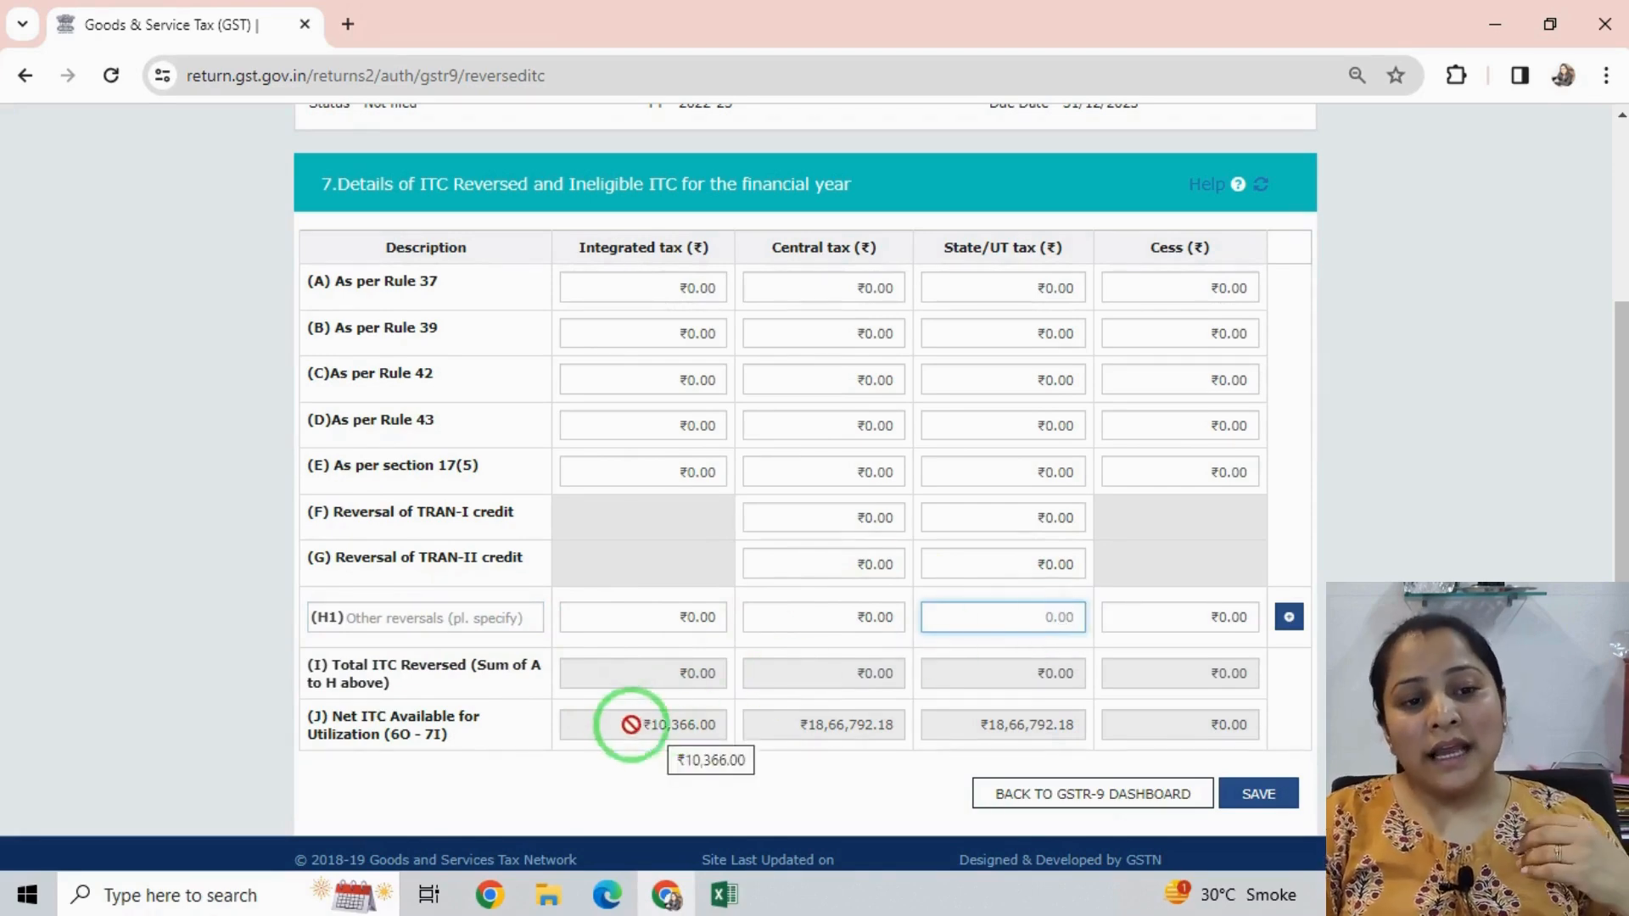
click(309, 185)
drag(305, 721, 425, 724)
double_click(422, 720)
double_click(354, 735)
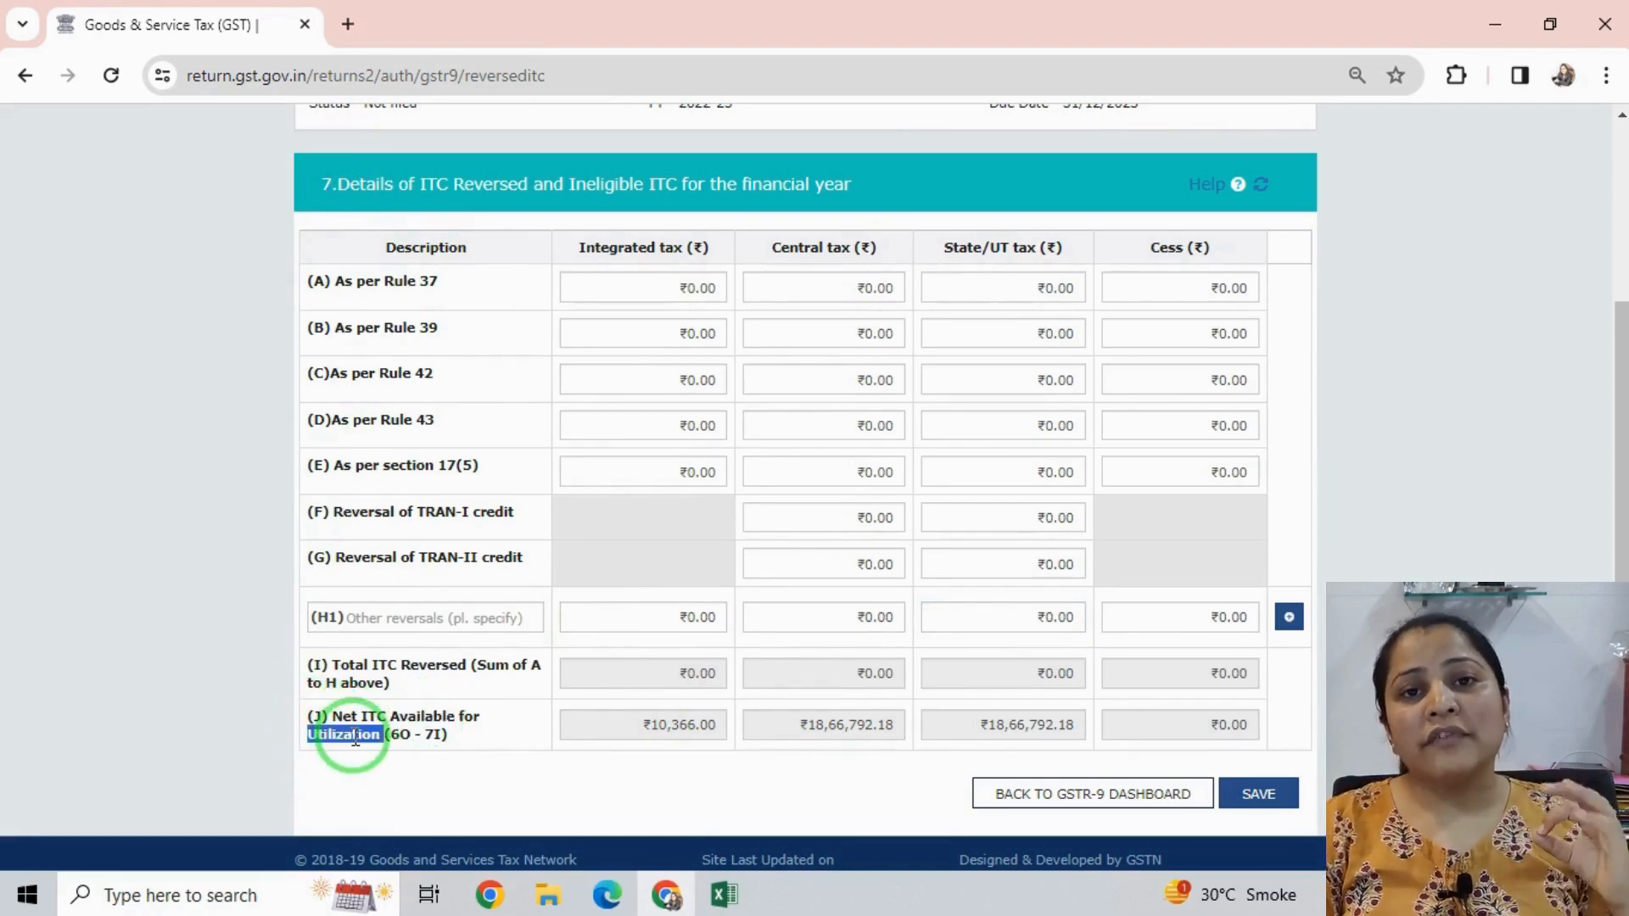
Save table 7, acknowledge the save request, and return to the GSTR-9 dashboard
click(1266, 798)
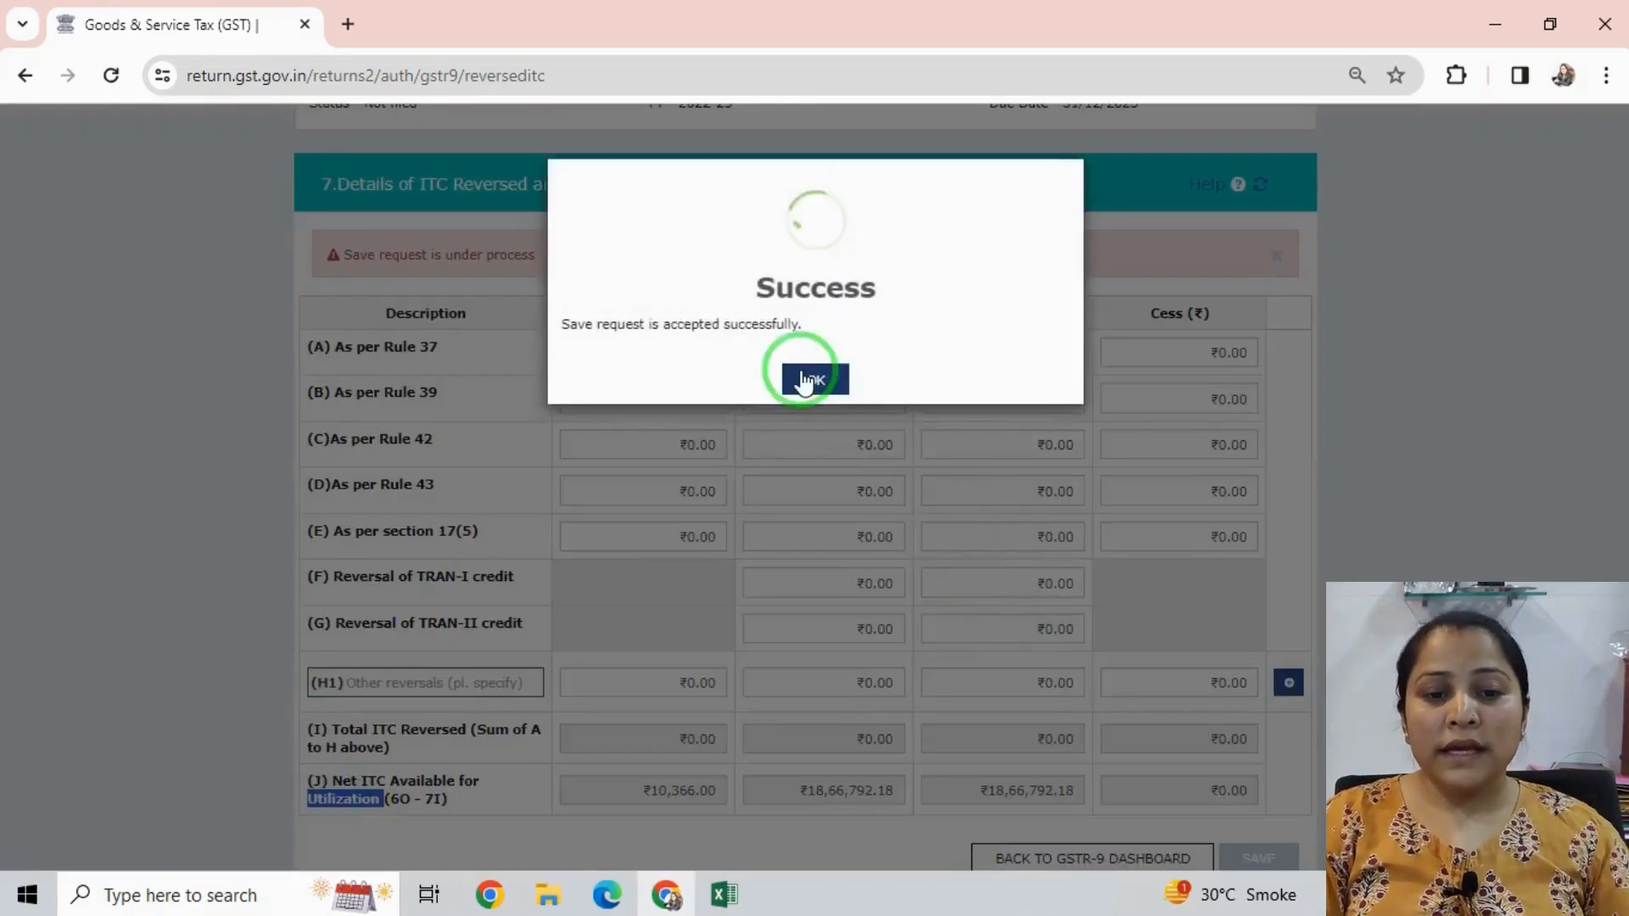
click(807, 375)
scroll(1044, 764, down, 3)
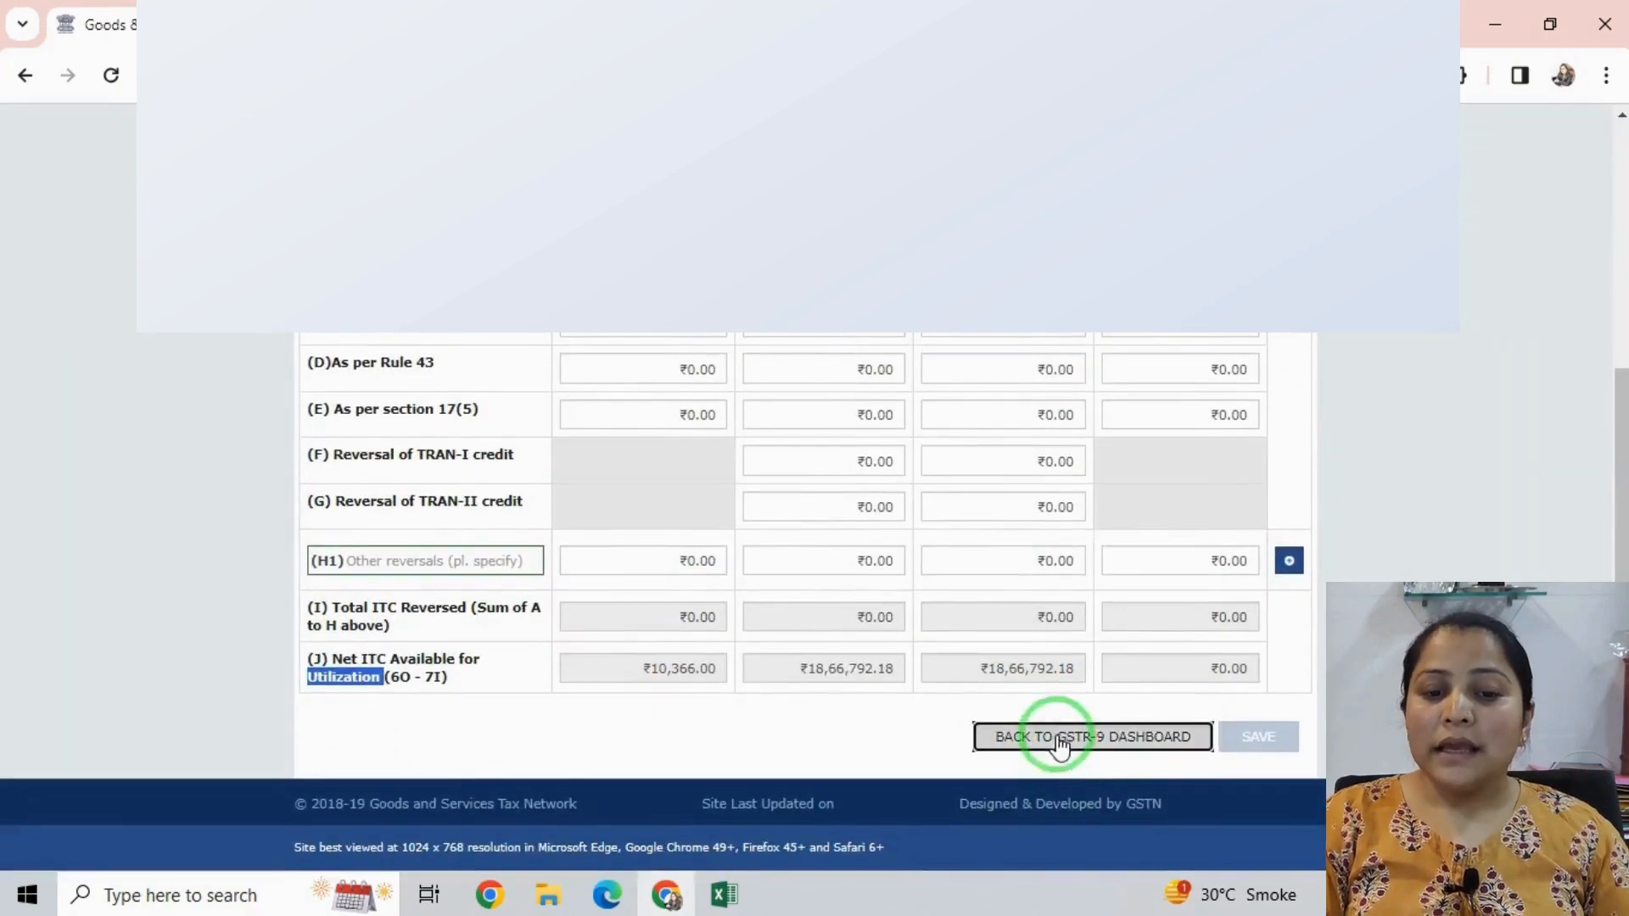
click(1058, 738)
Open table 8, other ITC related information, from the dashboard
scroll(918, 648, down, 4)
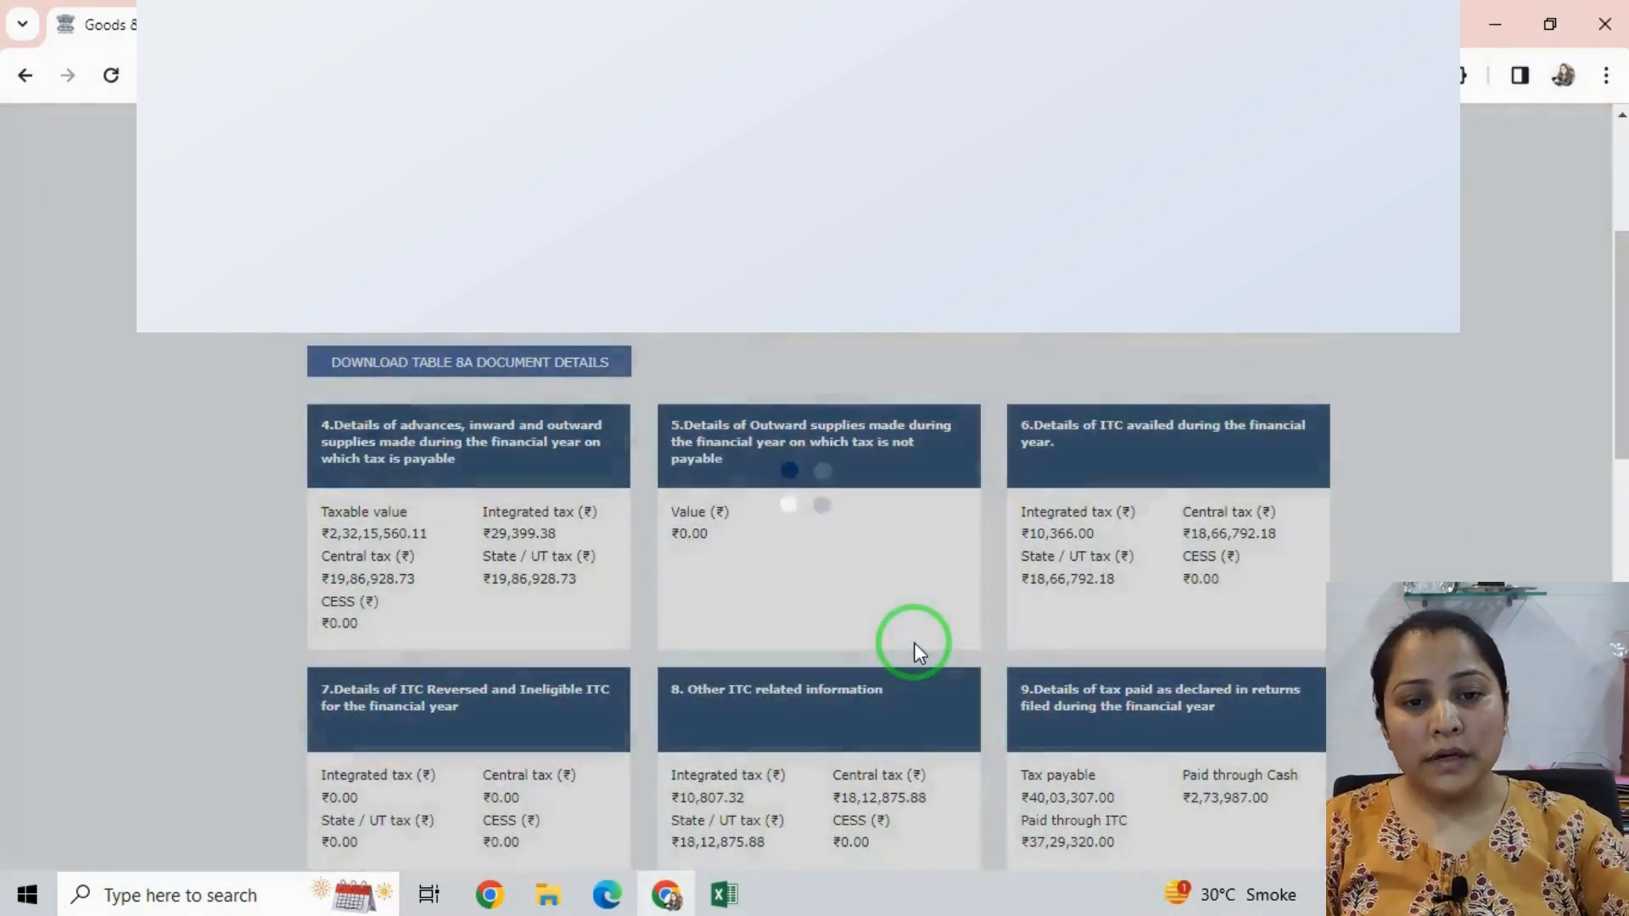
scroll(914, 670, down, 3)
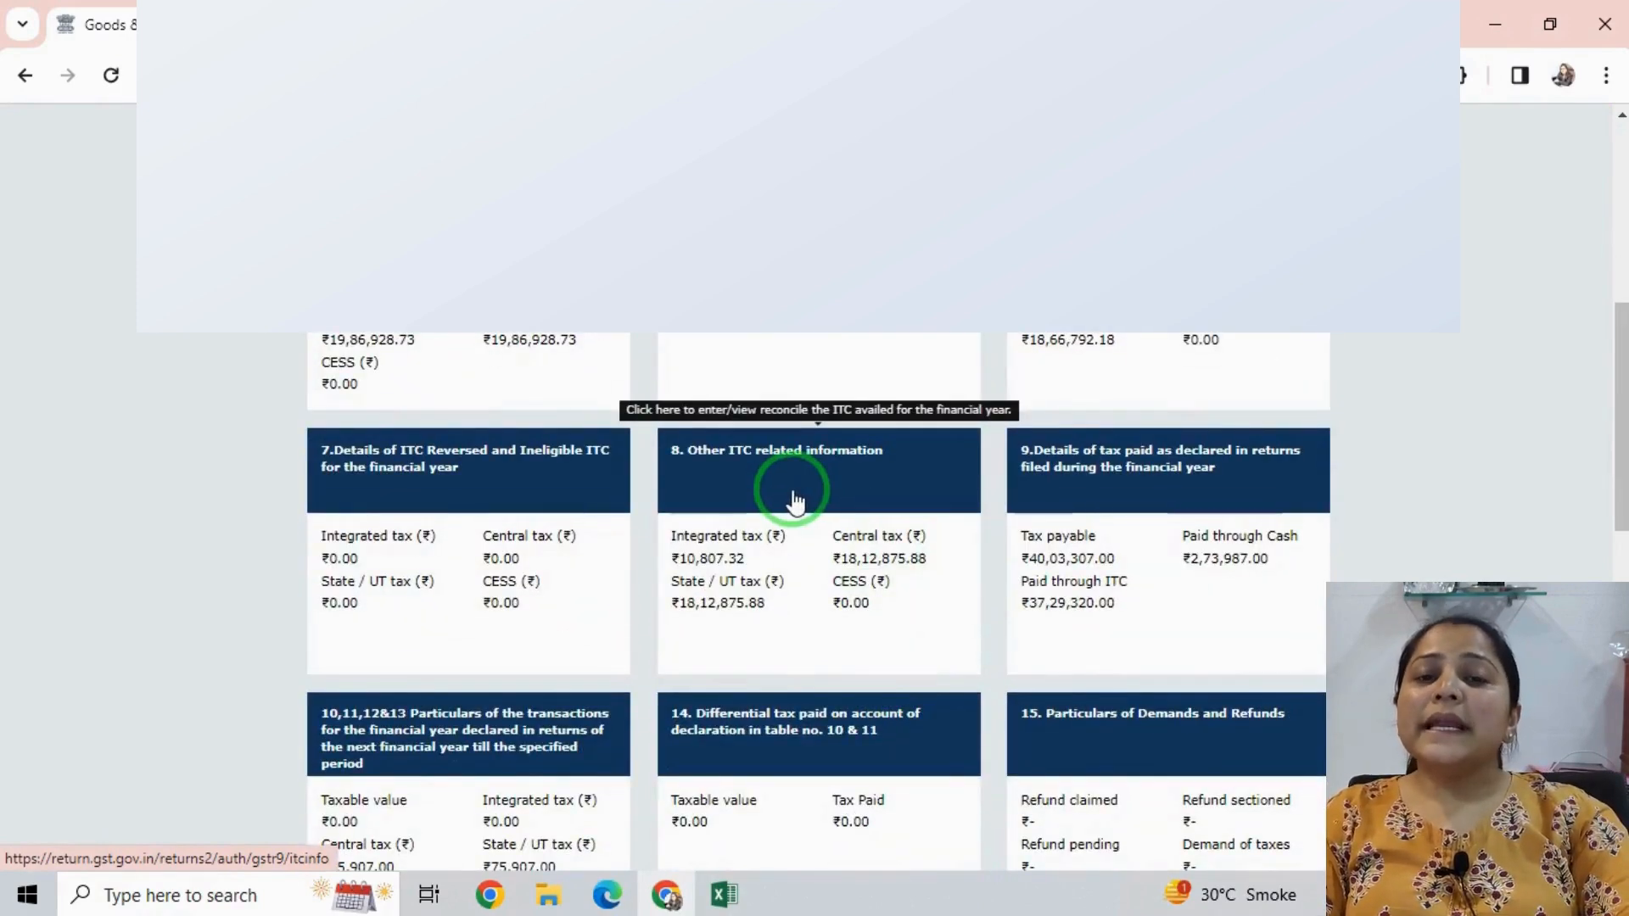
click(793, 496)
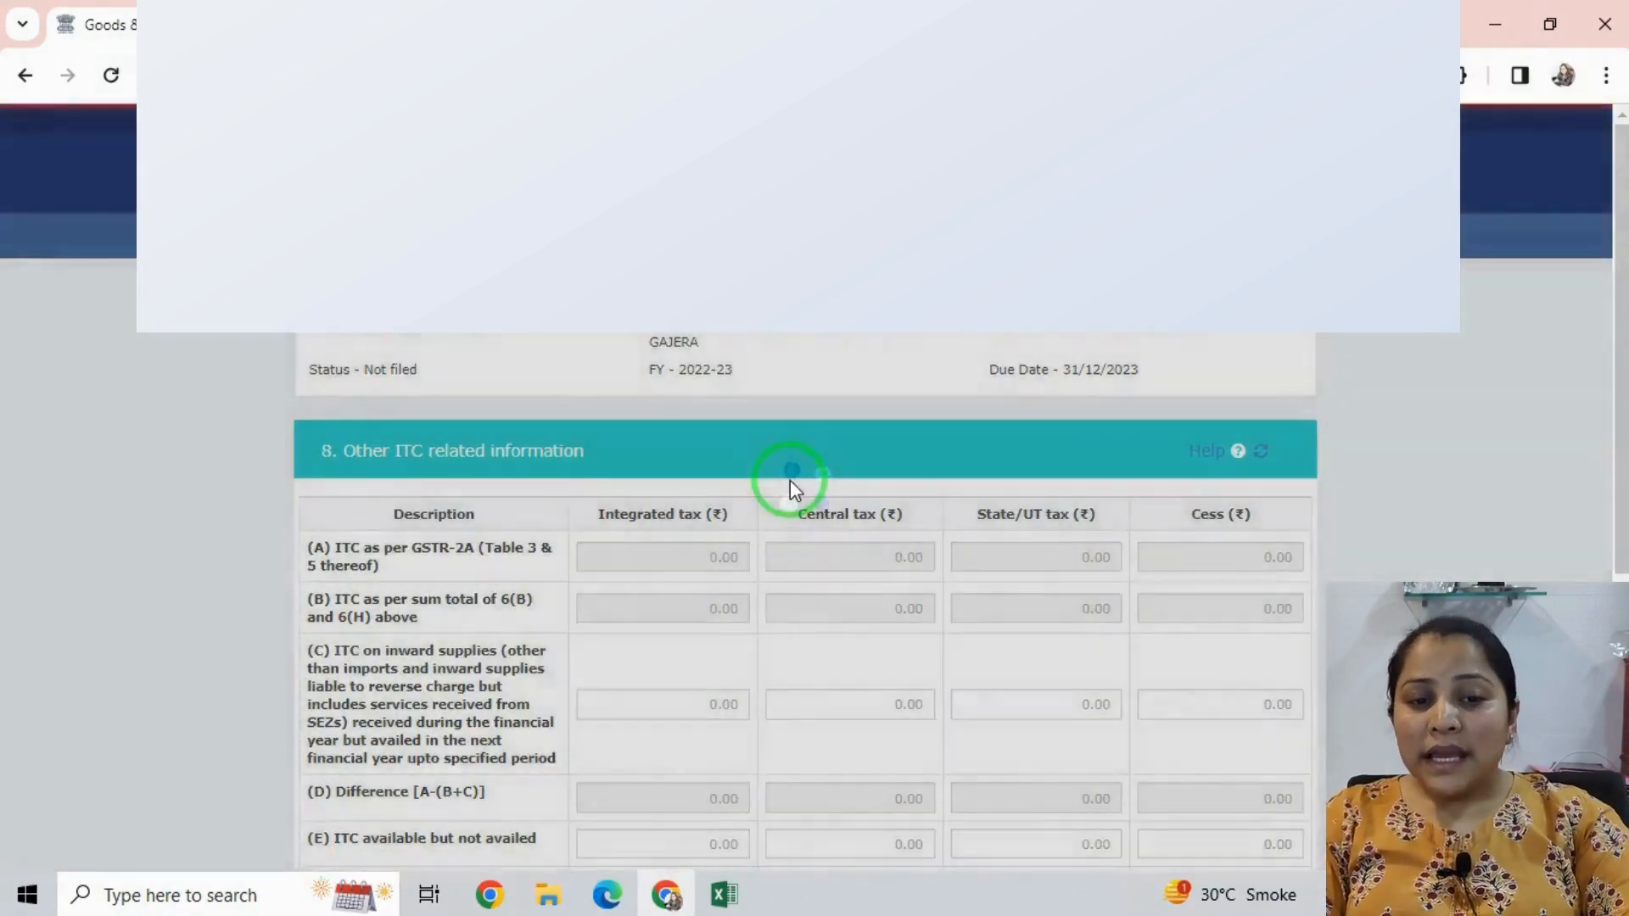
scroll(791, 480, down, 3)
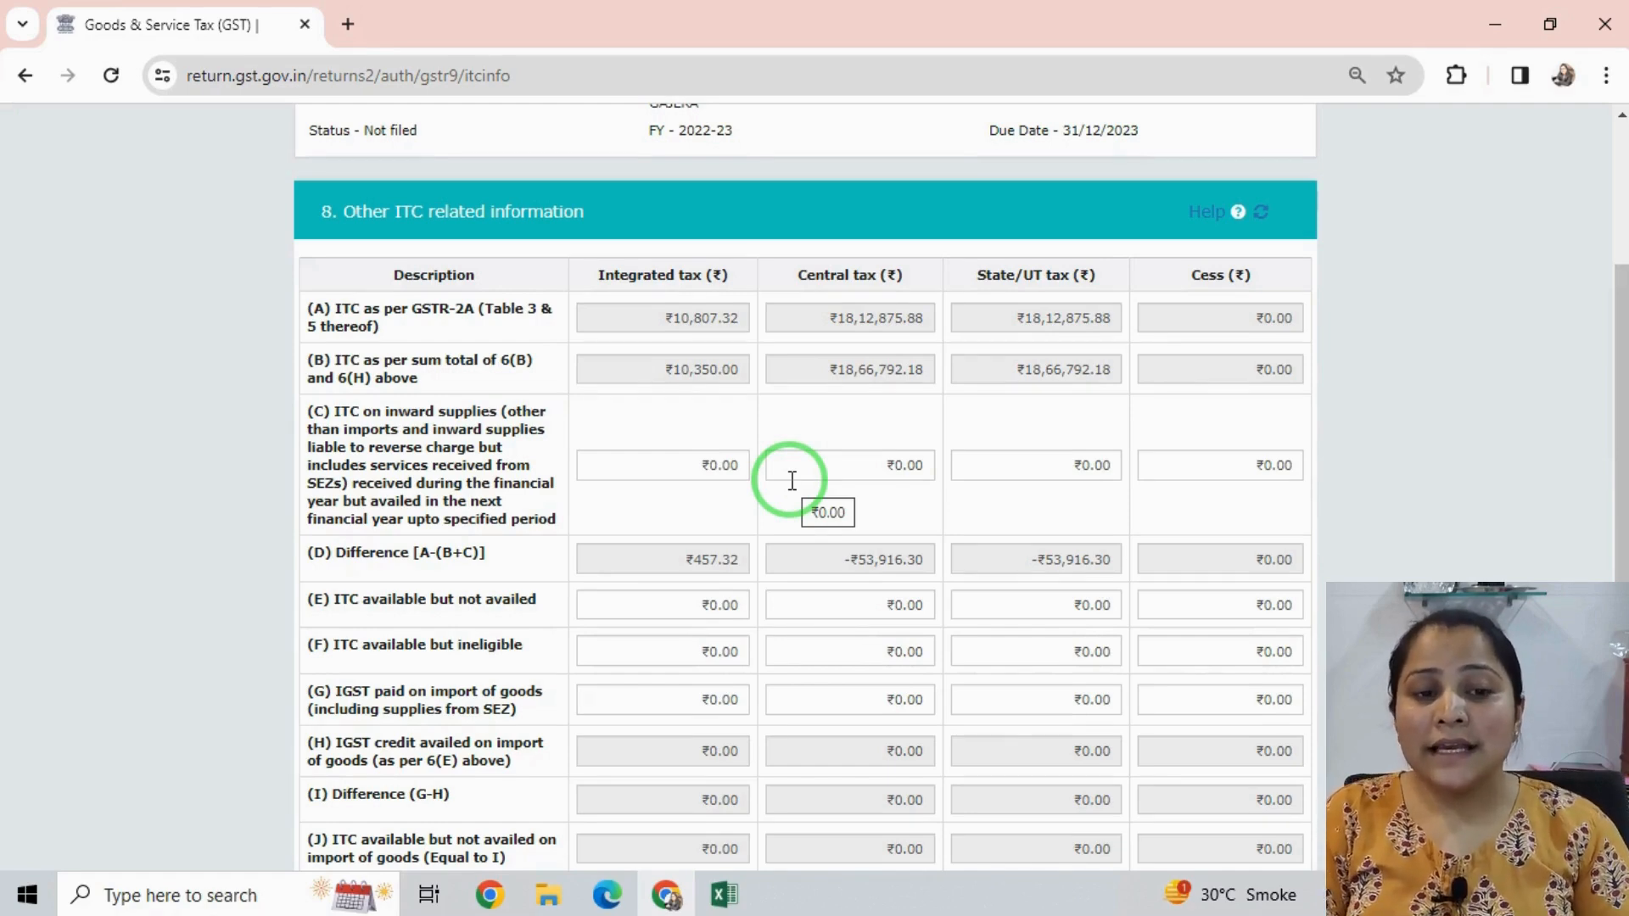
Examine table 8 rows A, ITC as per GSTR-2A, and B, ITC as per the sum of 6(B) and 6(H)
double_click(332, 306)
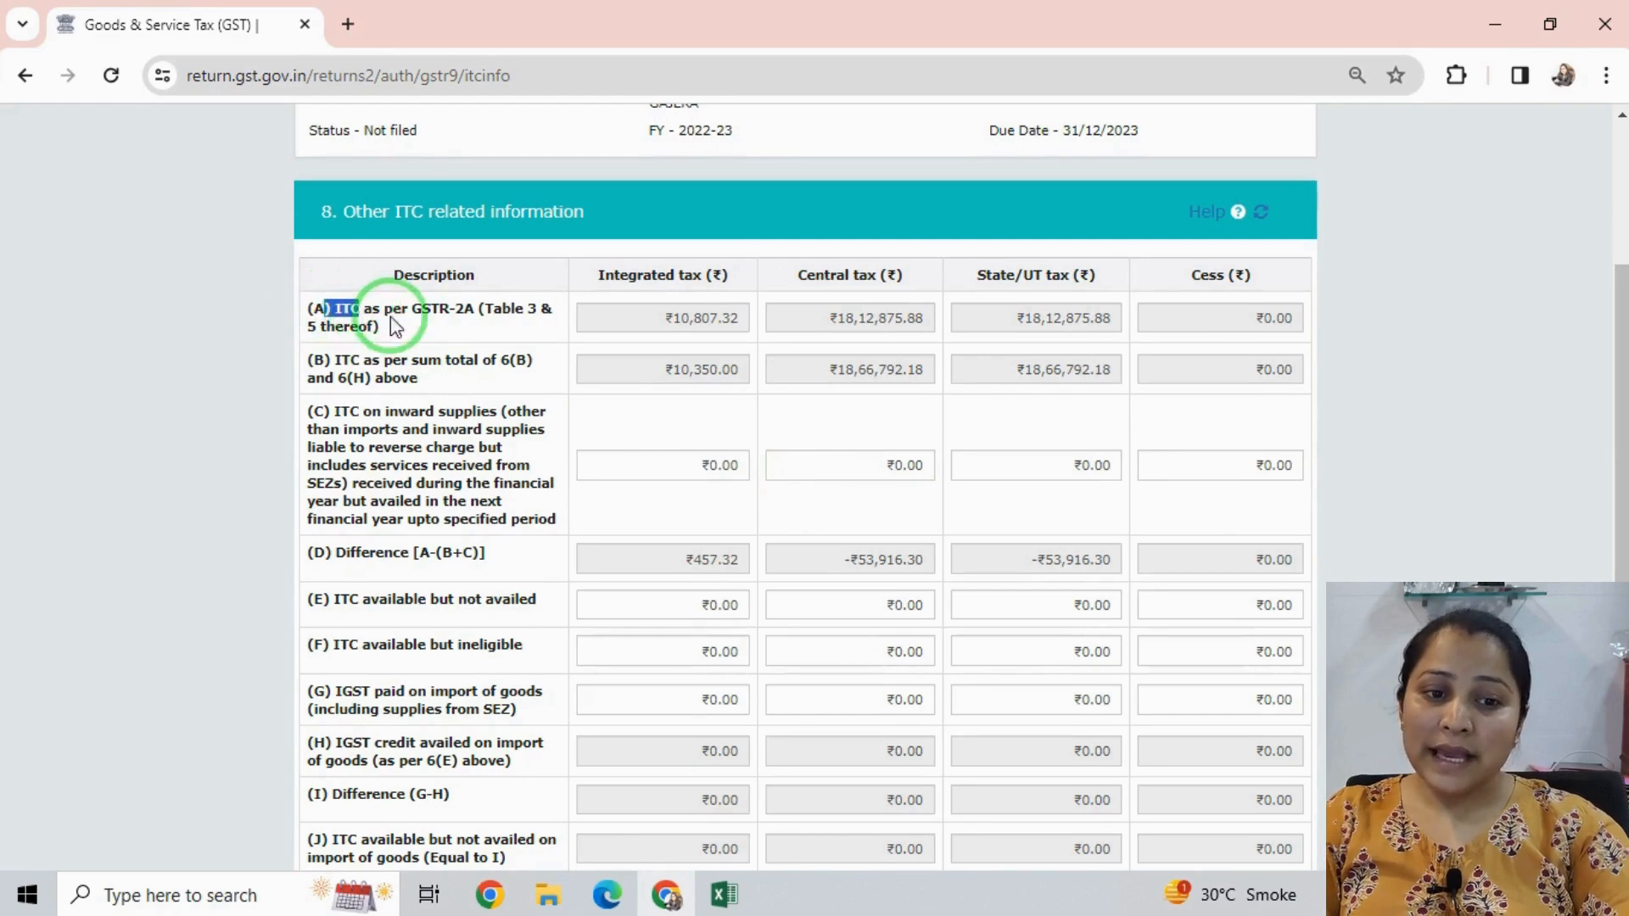
drag(413, 308, 481, 316)
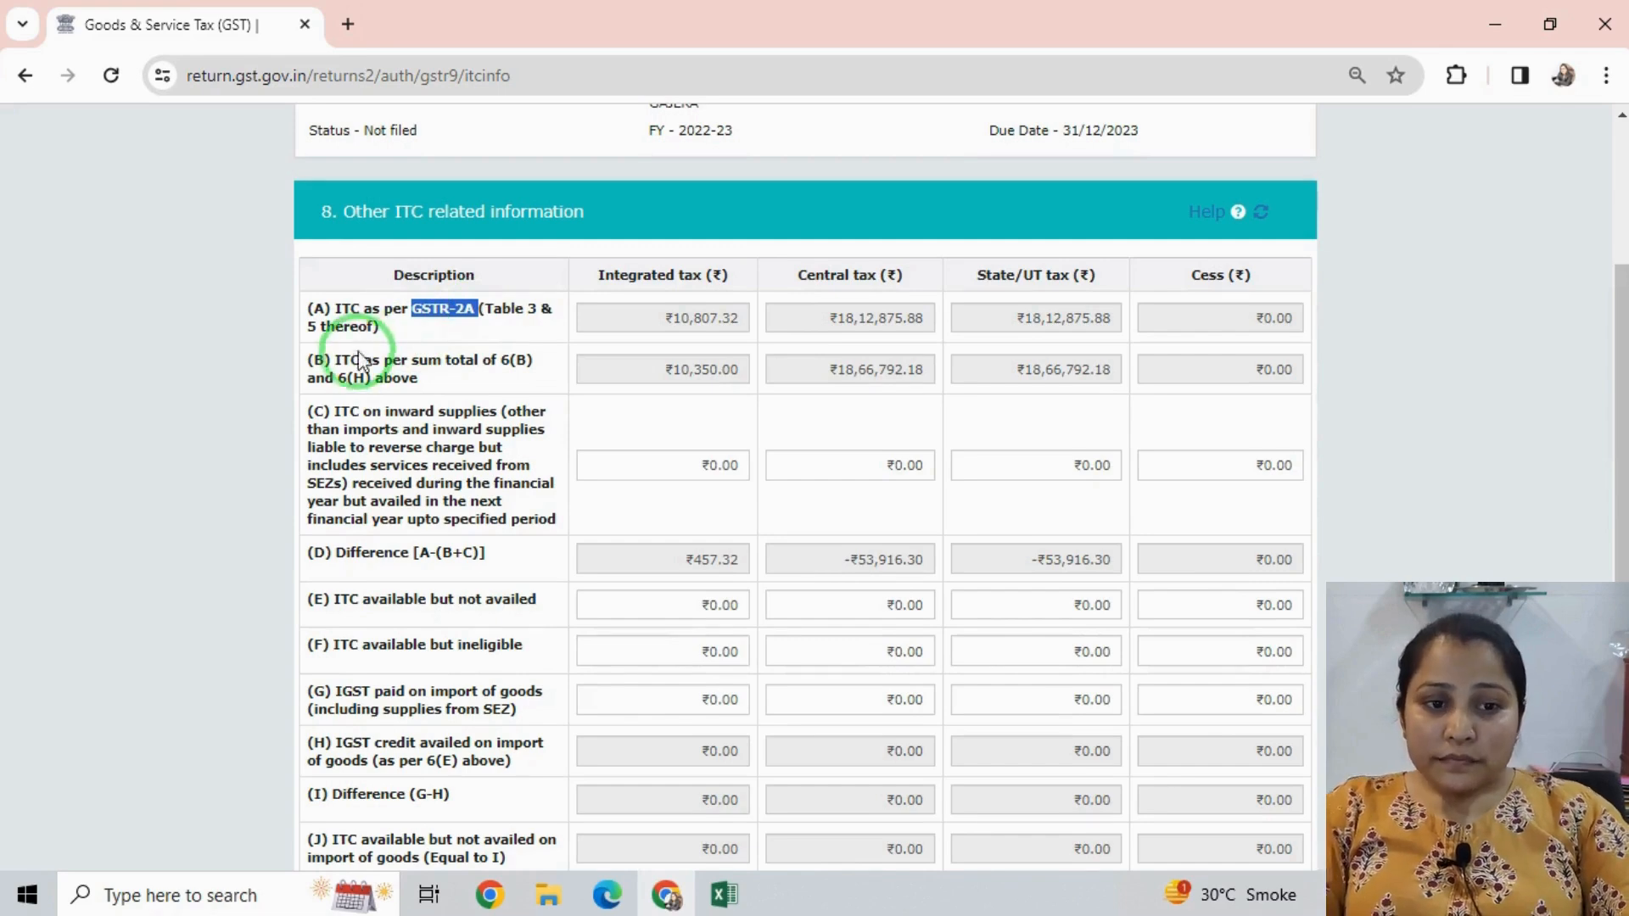
drag(342, 360, 411, 362)
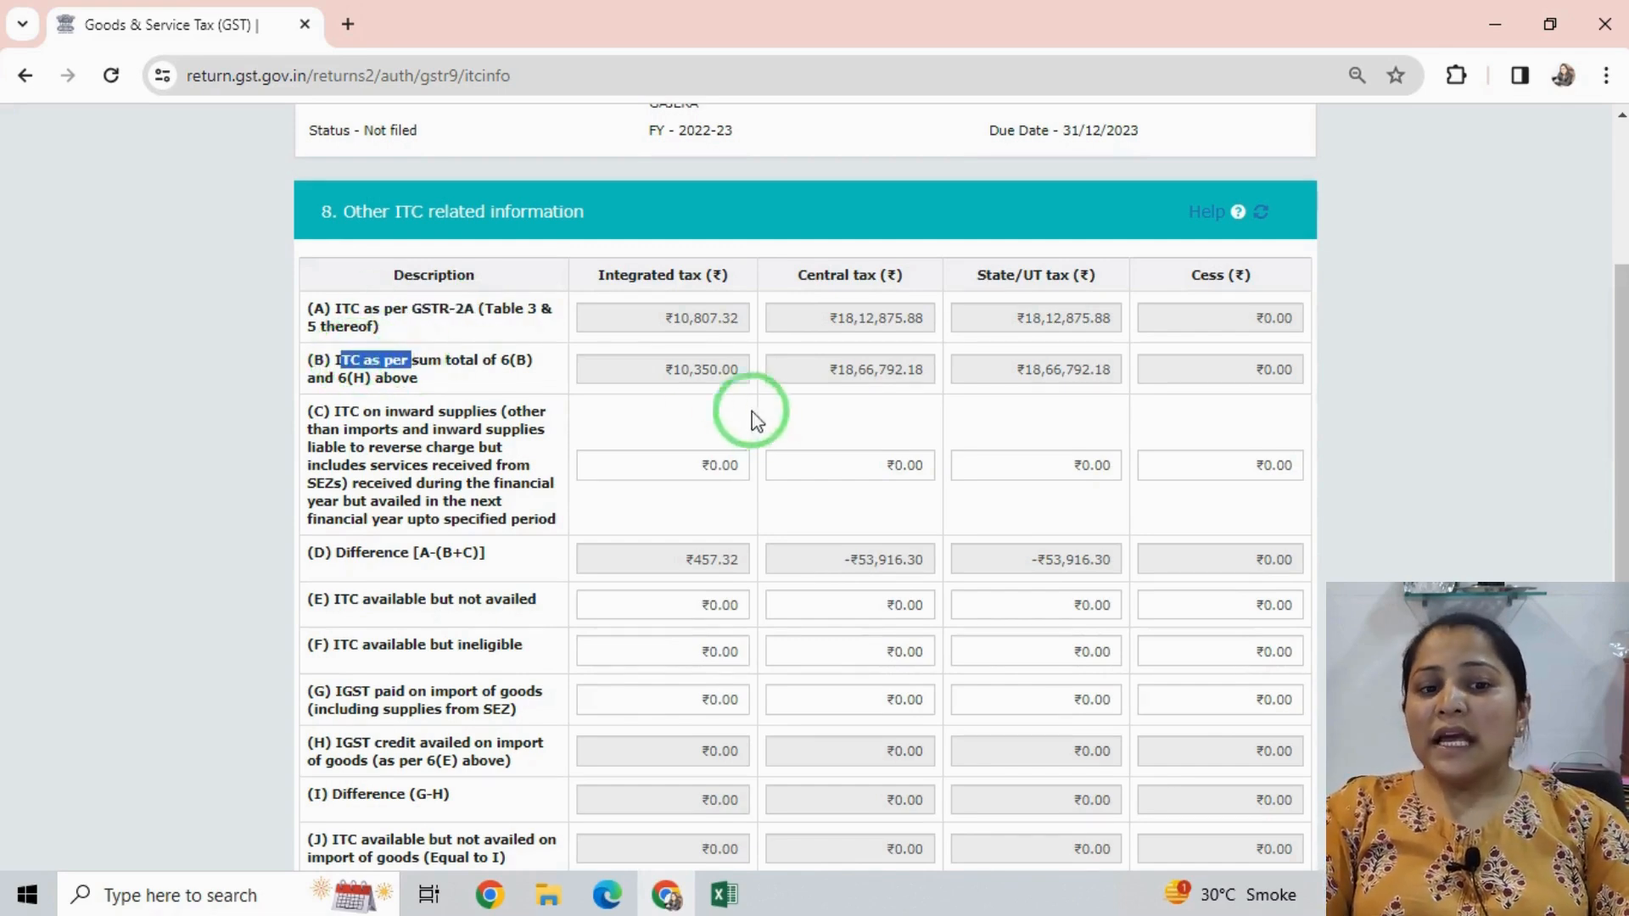
double_click(687, 375)
double_click(343, 383)
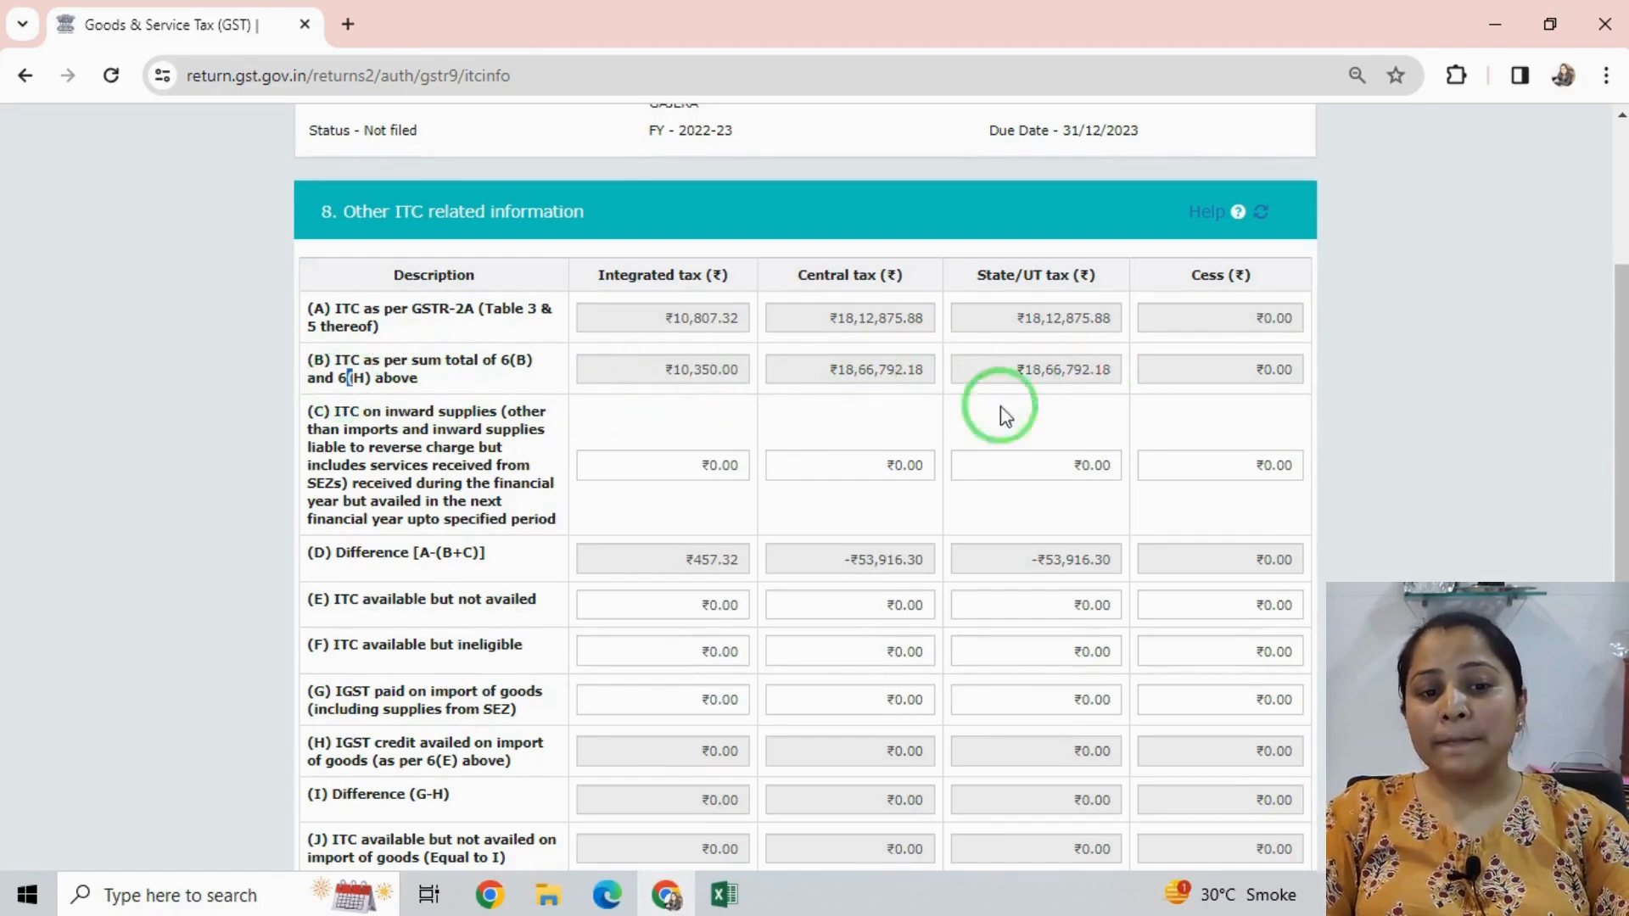
Compare the row A and B amounts with the row D difference for integrated, central and state tax in table 8
drag(335, 553, 1143, 585)
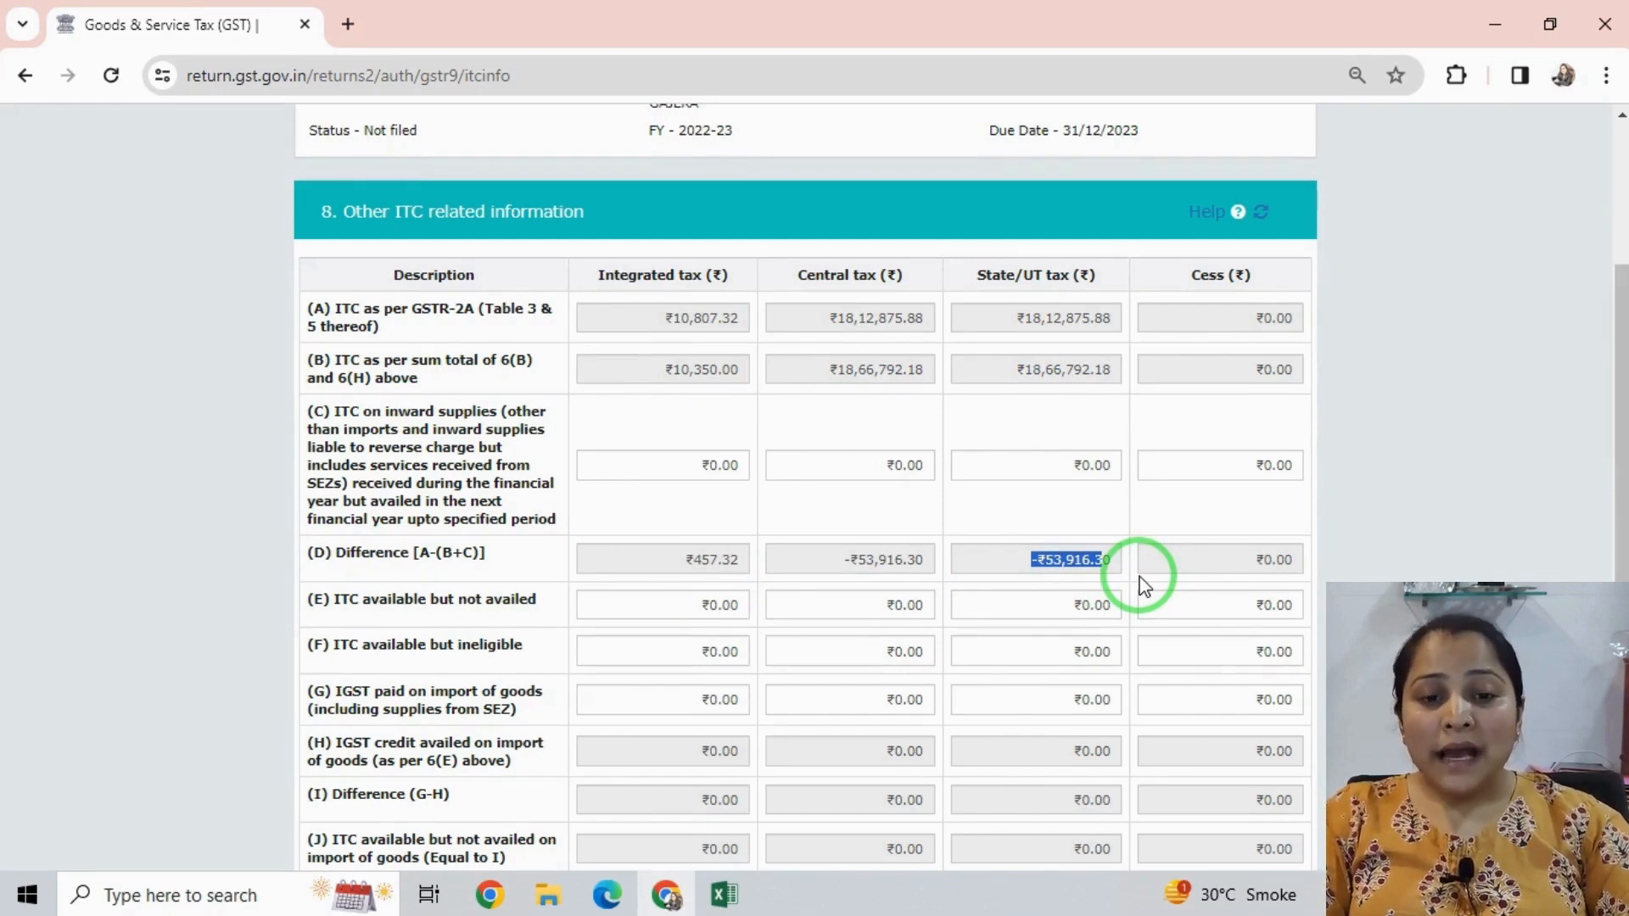
drag(599, 373, 932, 371)
drag(976, 370, 1125, 368)
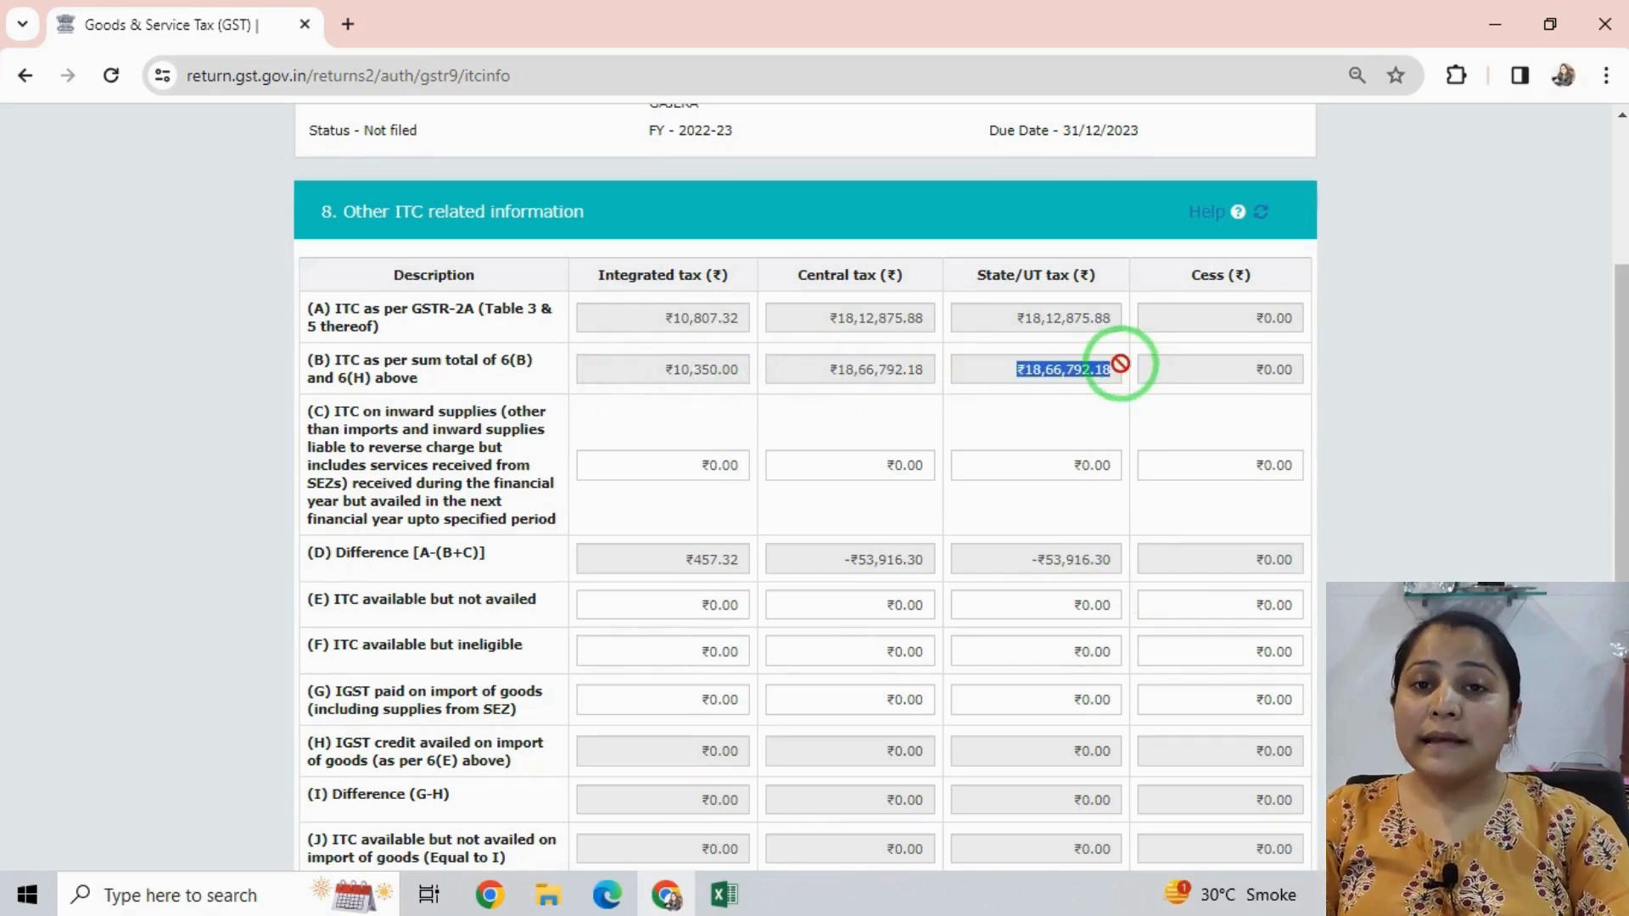
click(1046, 307)
drag(1046, 306, 964, 299)
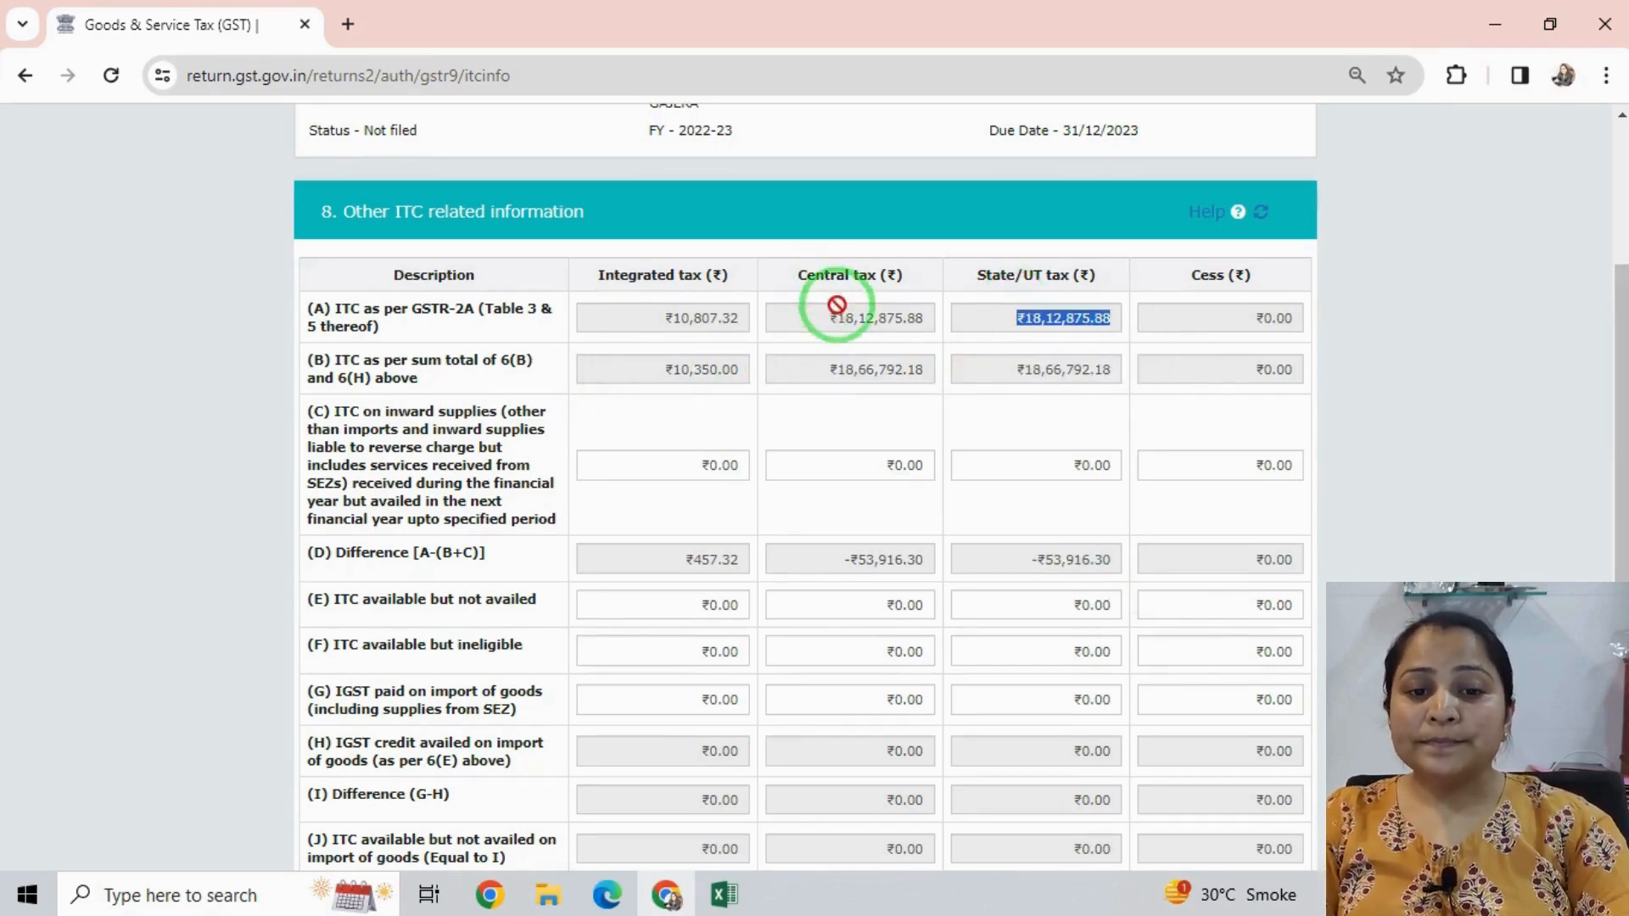
drag(837, 306, 913, 313)
drag(689, 325, 727, 328)
drag(829, 557, 1116, 578)
drag(720, 569, 1090, 569)
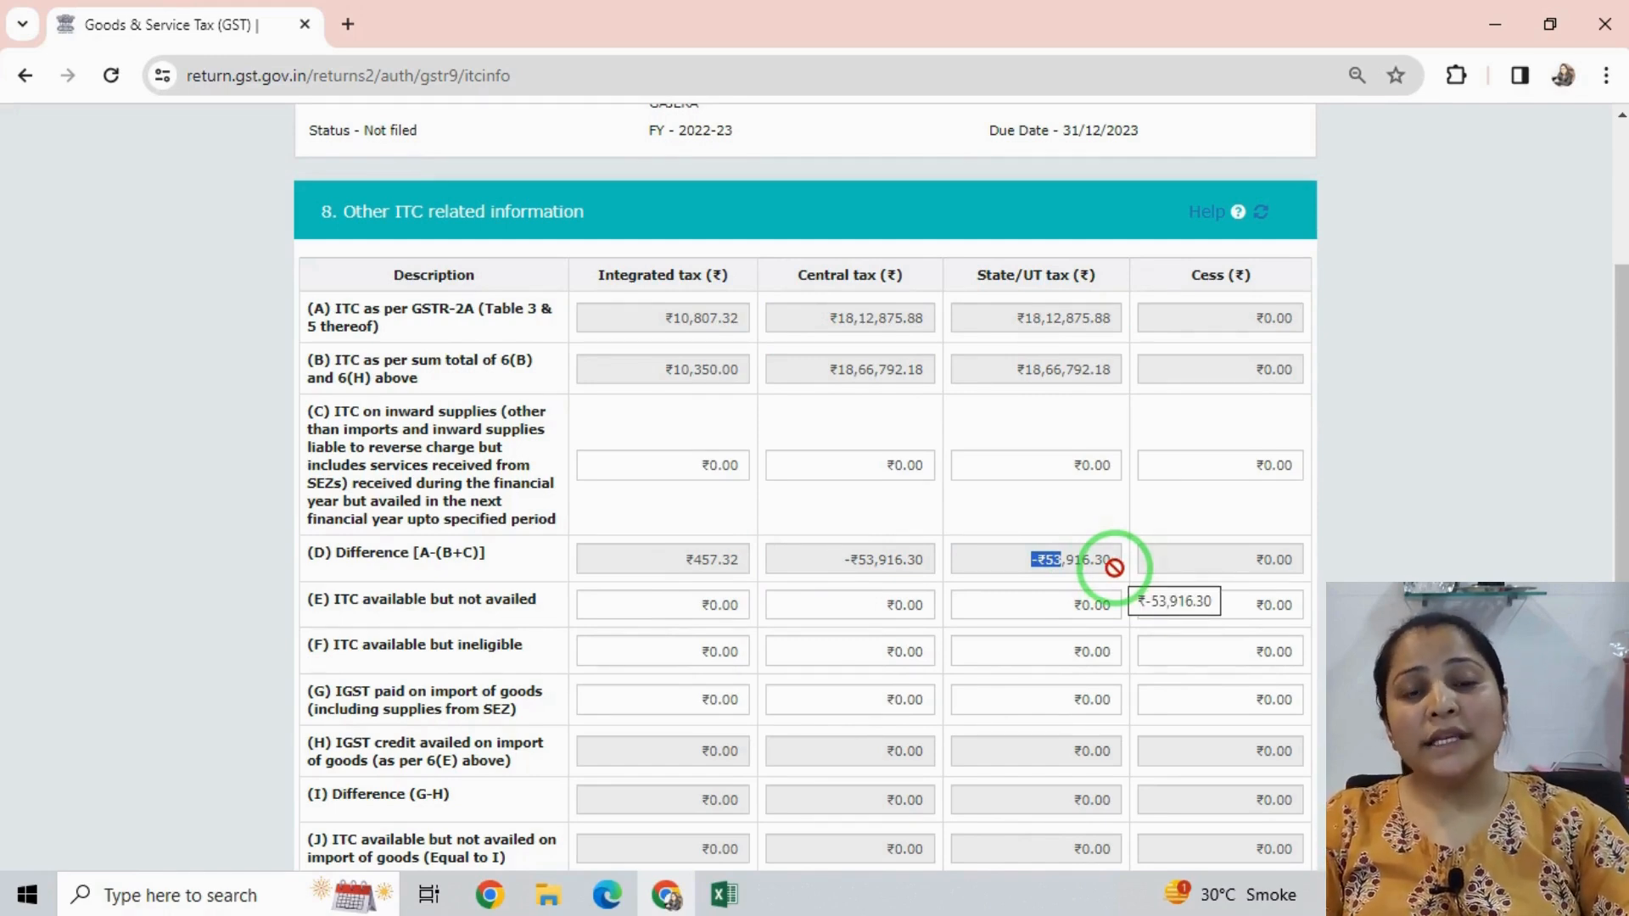
drag(320, 211, 342, 212)
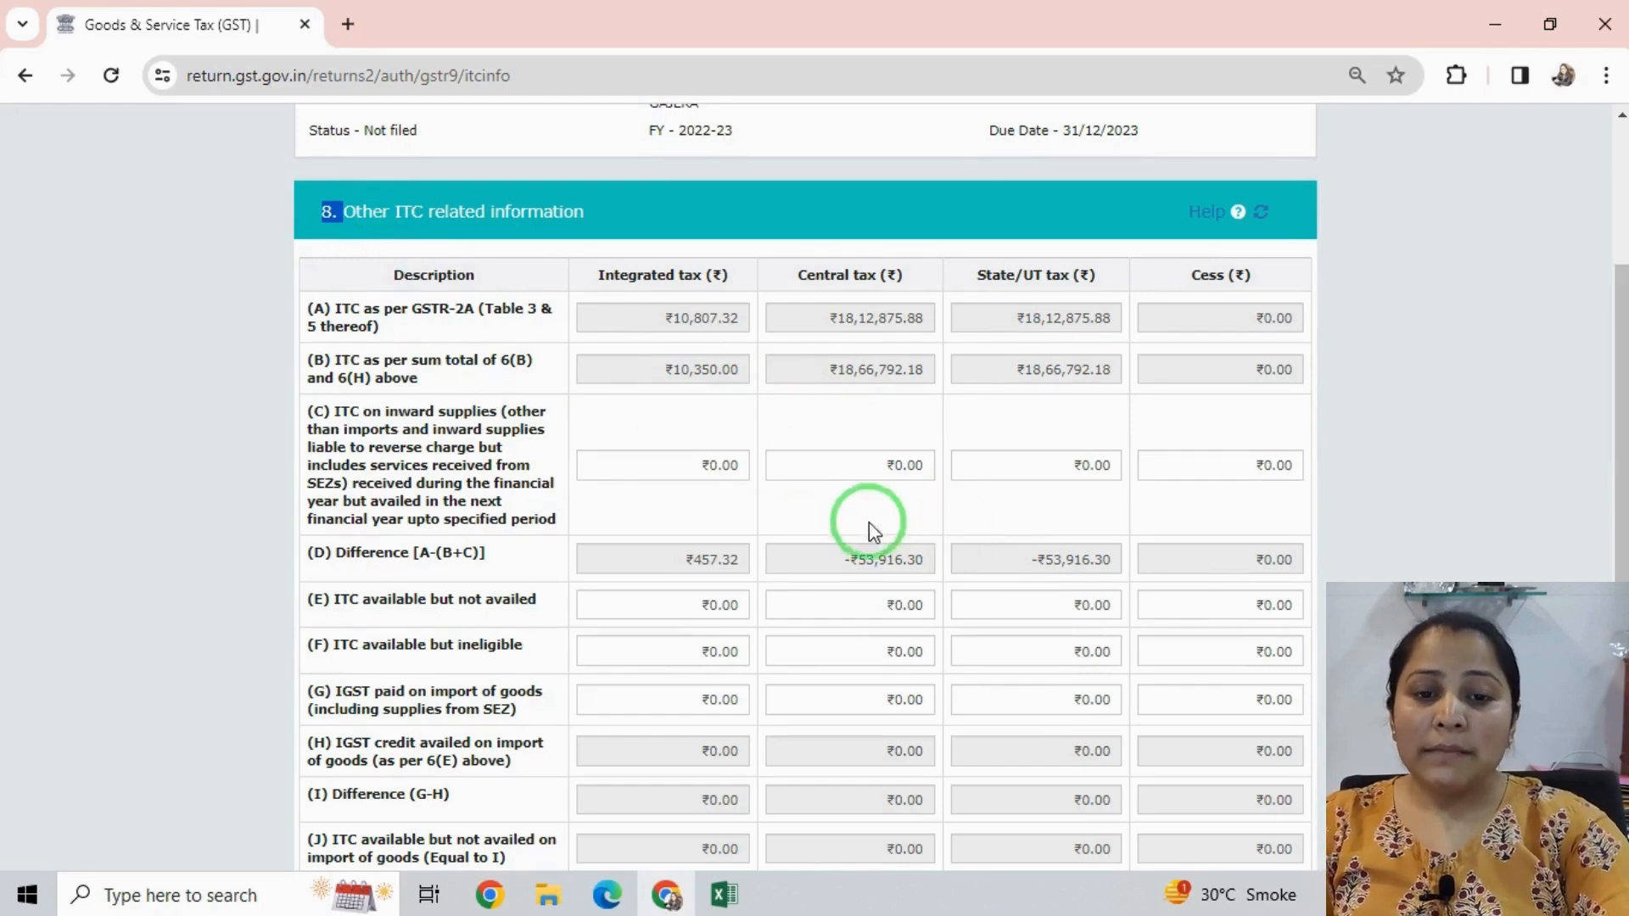
Switch to the Excel workbook and enter Table 8A, 2B and 3B in cells E16 to E18
key(alt+Tab)
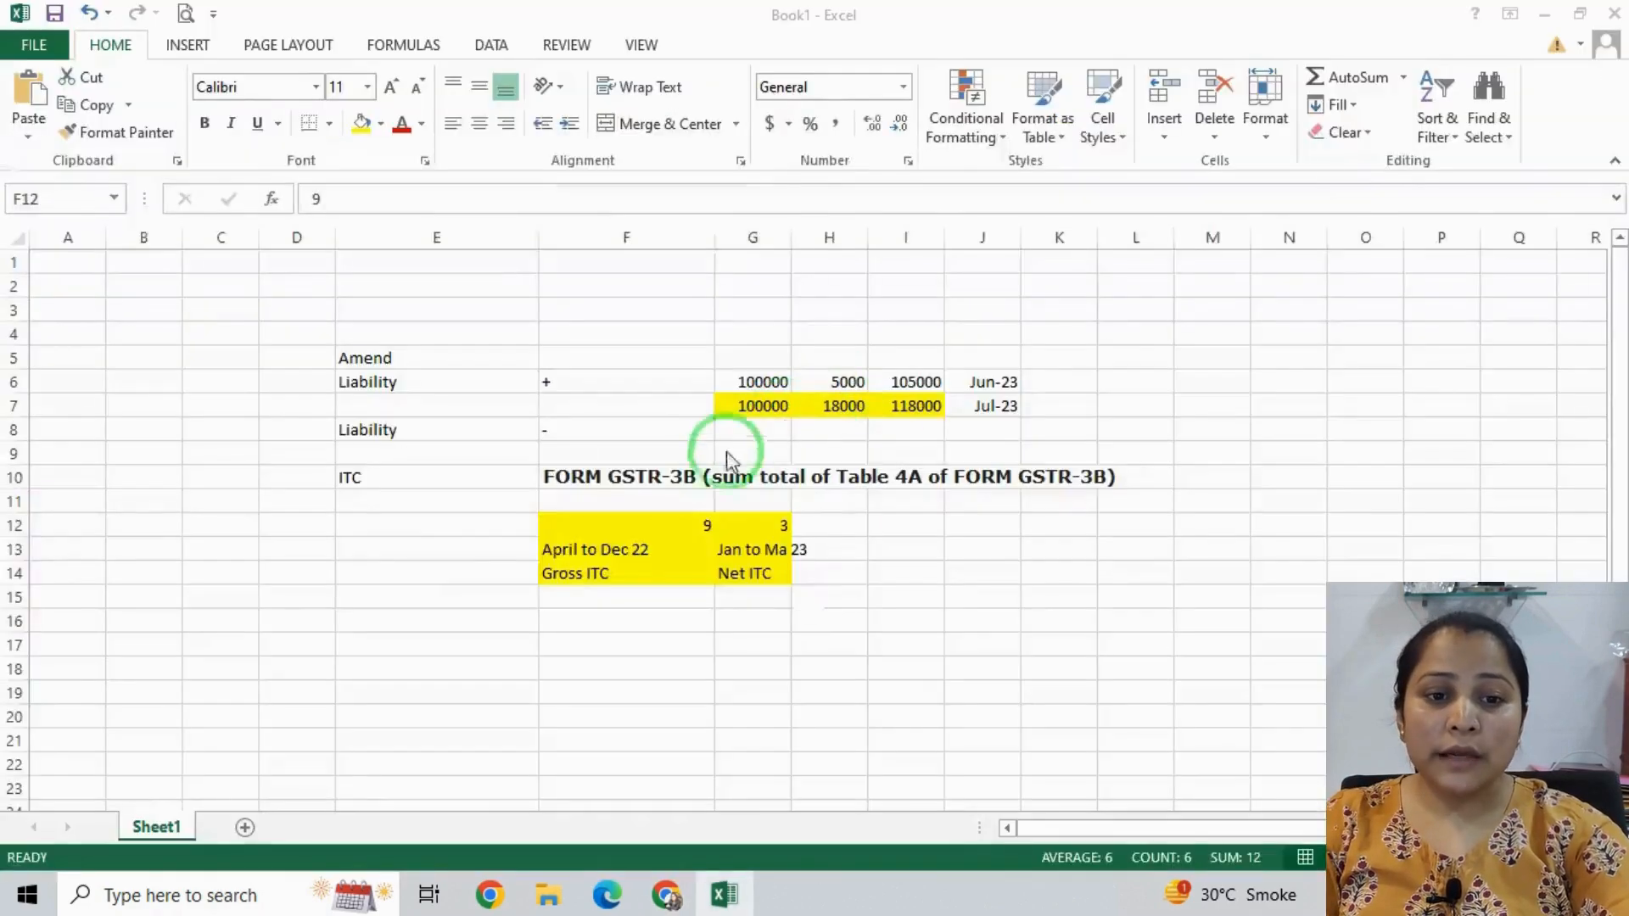
click(373, 621)
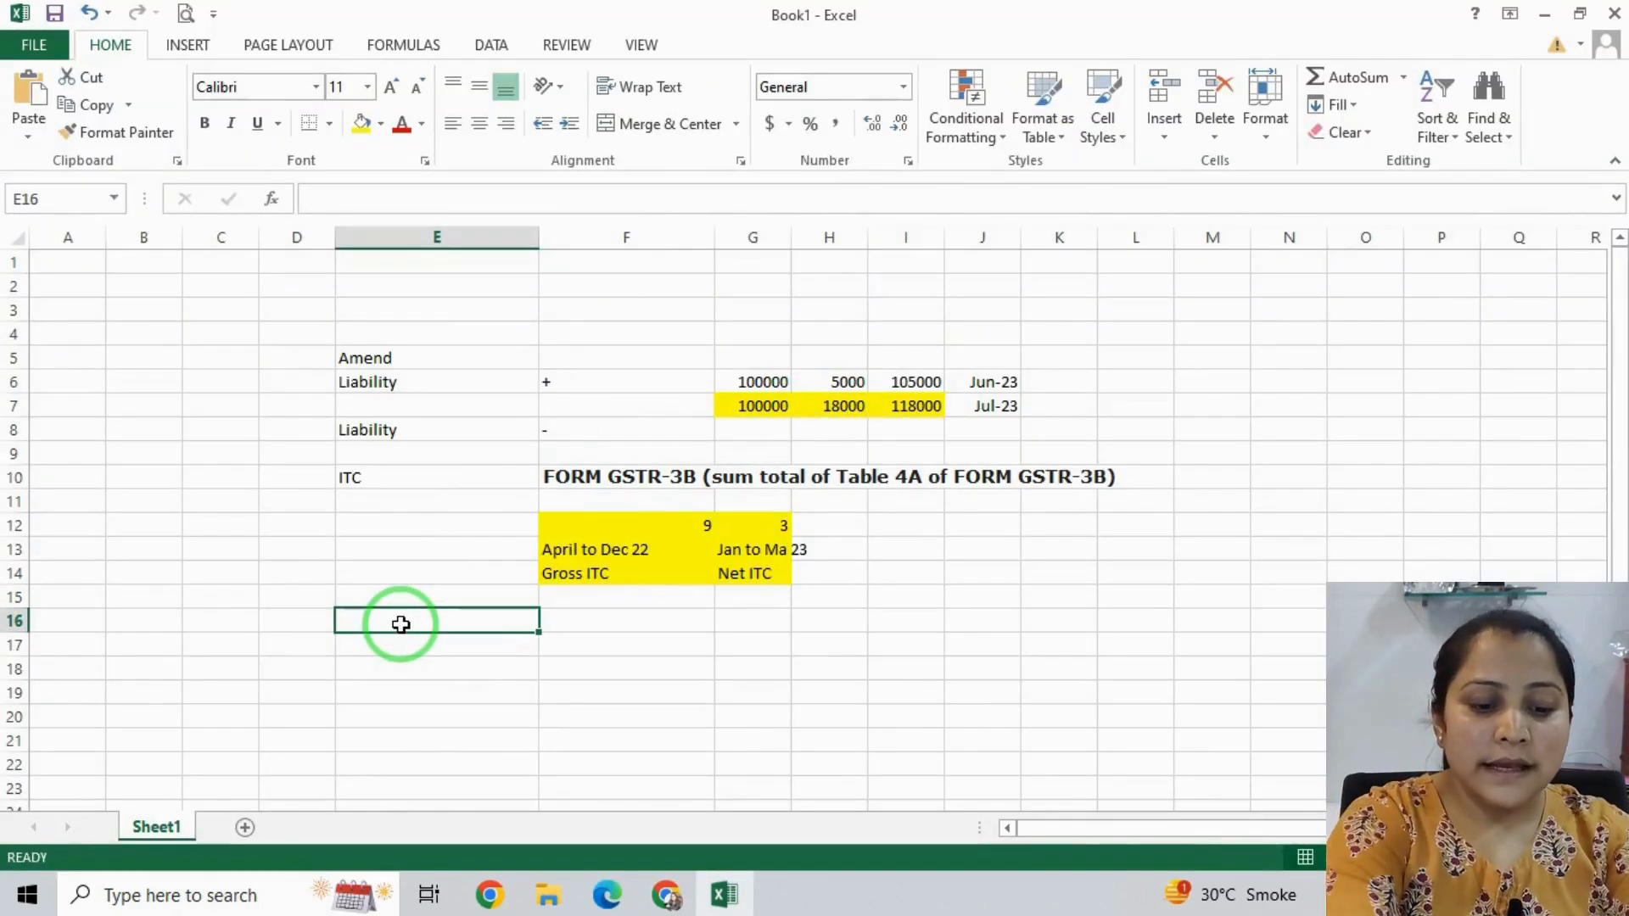
text(Table 8)
key(Return)
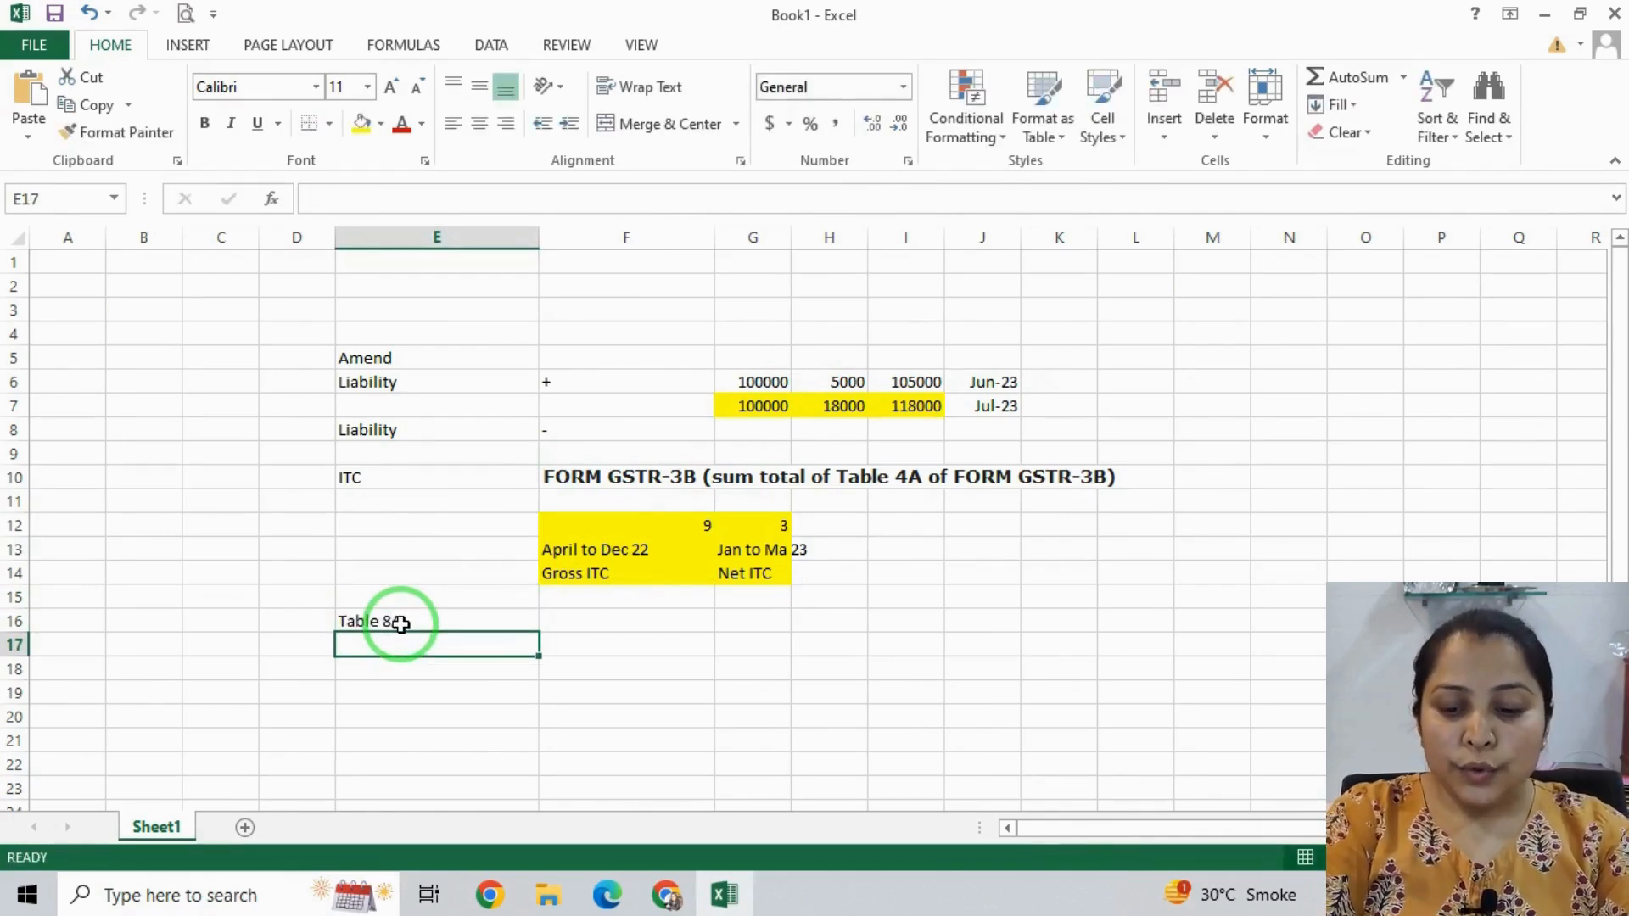
text(2B)
key(Tab)
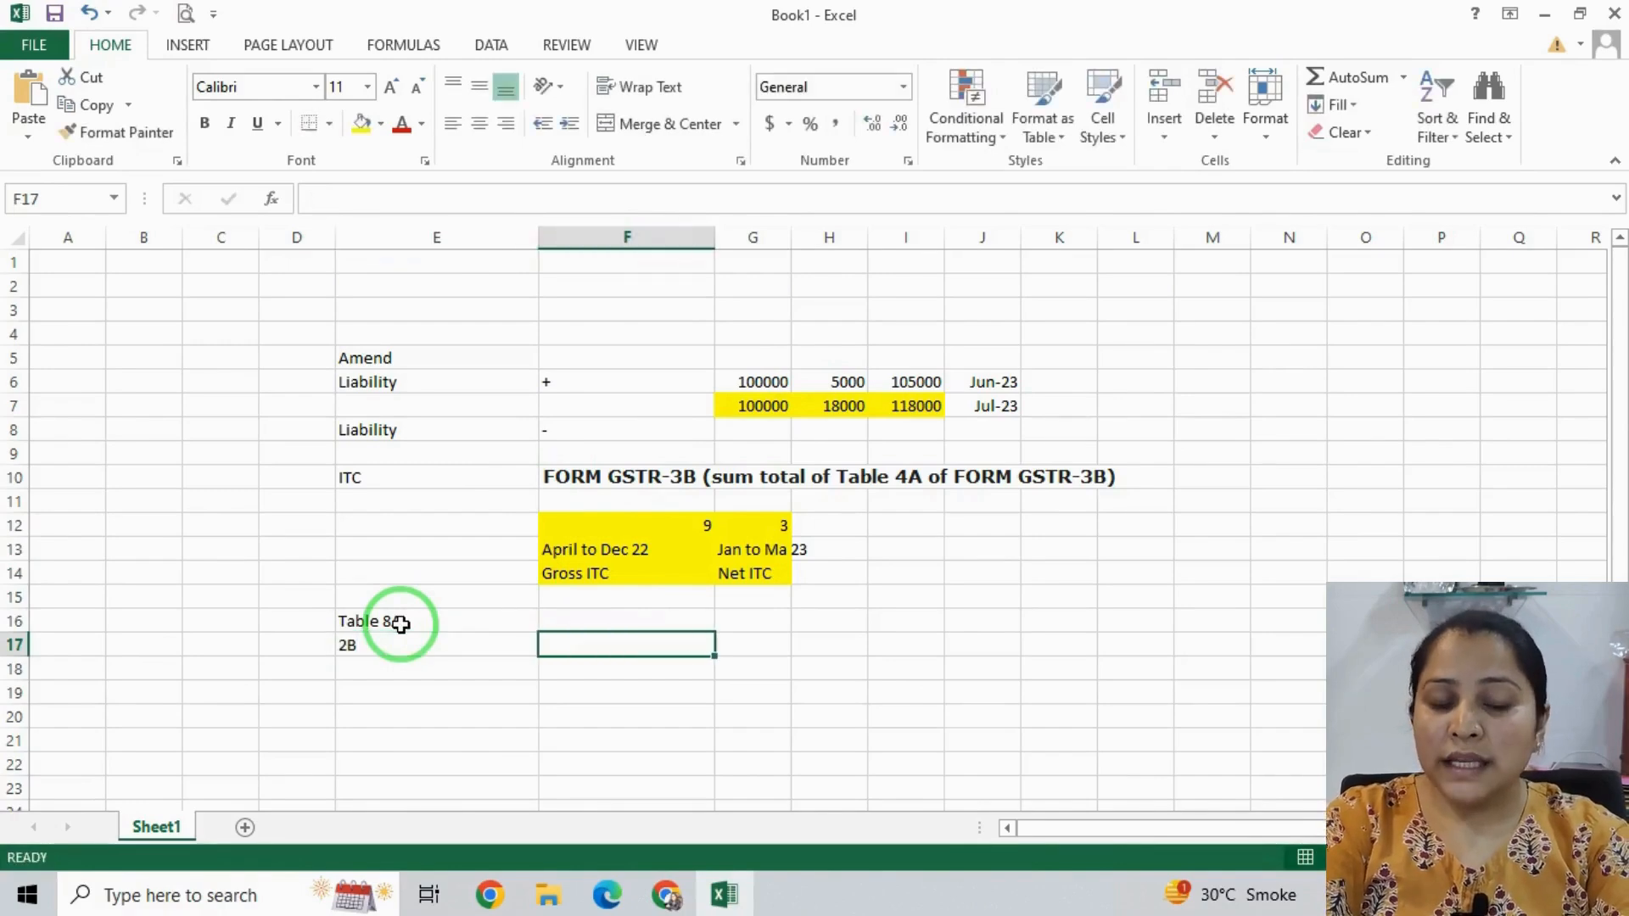
key(Return)
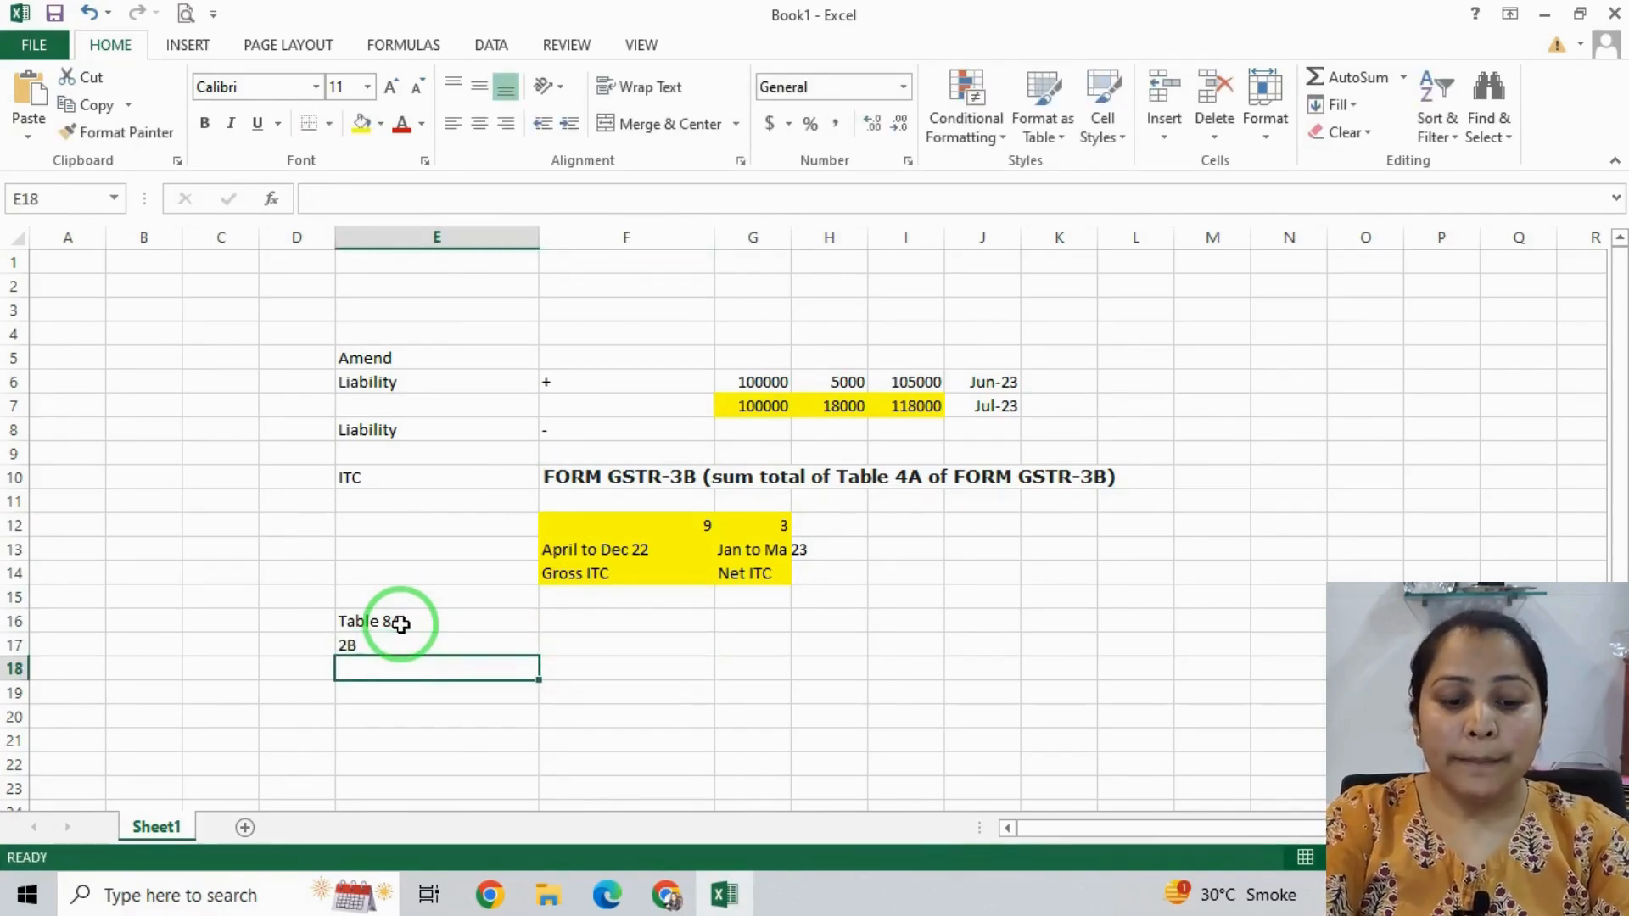
text(3B)
key(Tab)
Enter Compare in cell F17 beside 2B and Books in cell F18 beside 3B
key(Left)
key(Up)
key(Right)
text(Com)
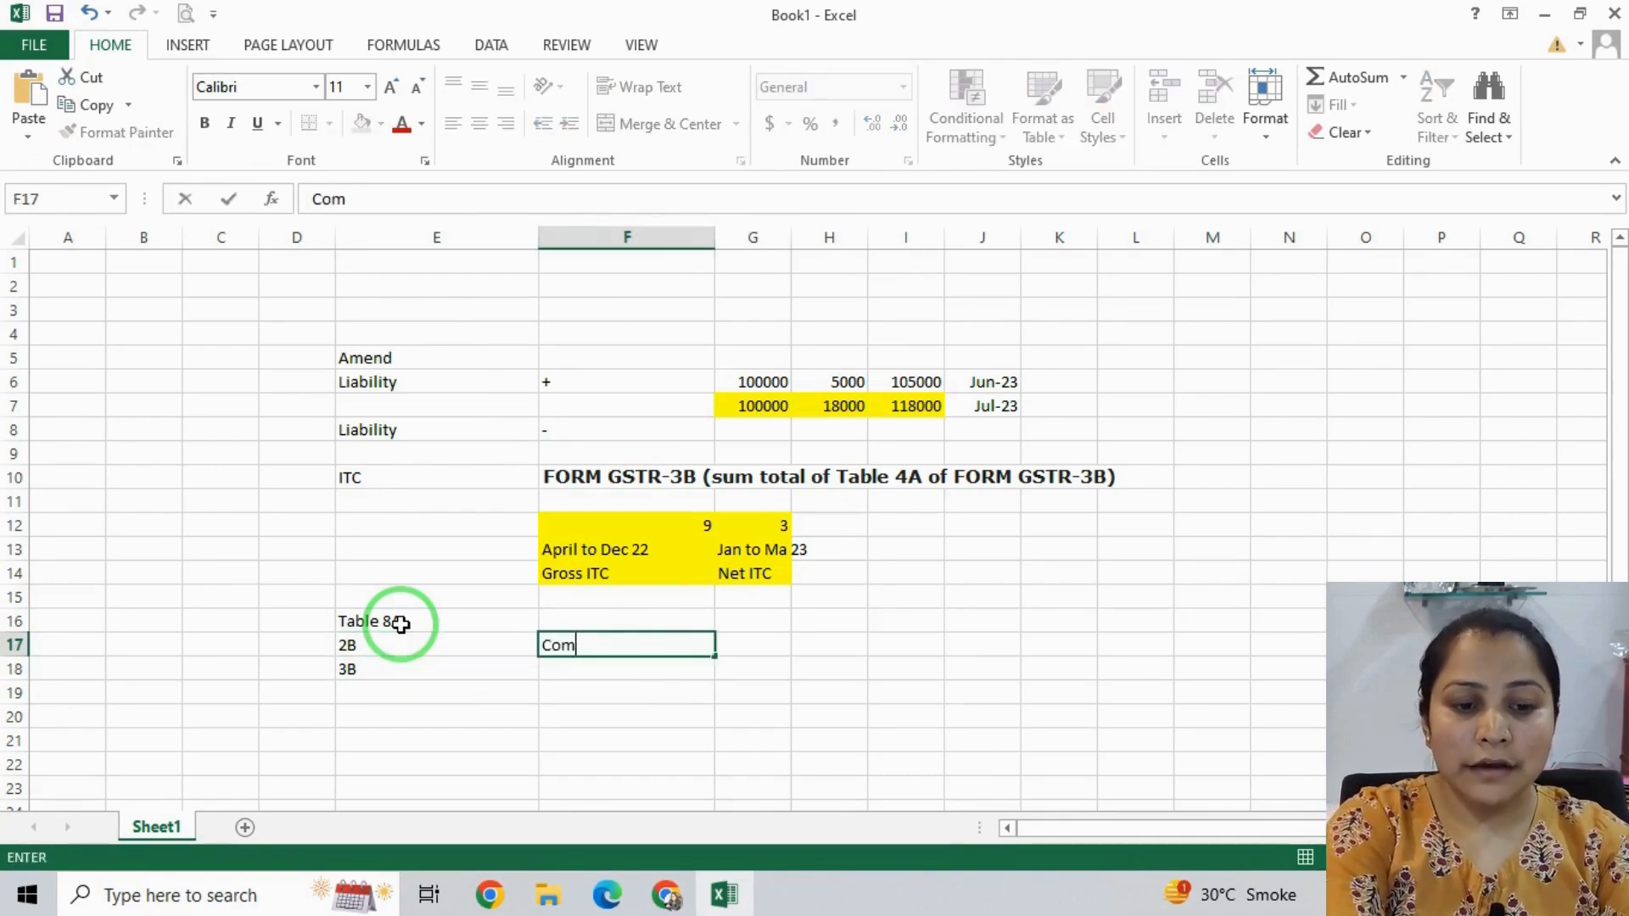
text(pare)
key(Return)
key(Left)
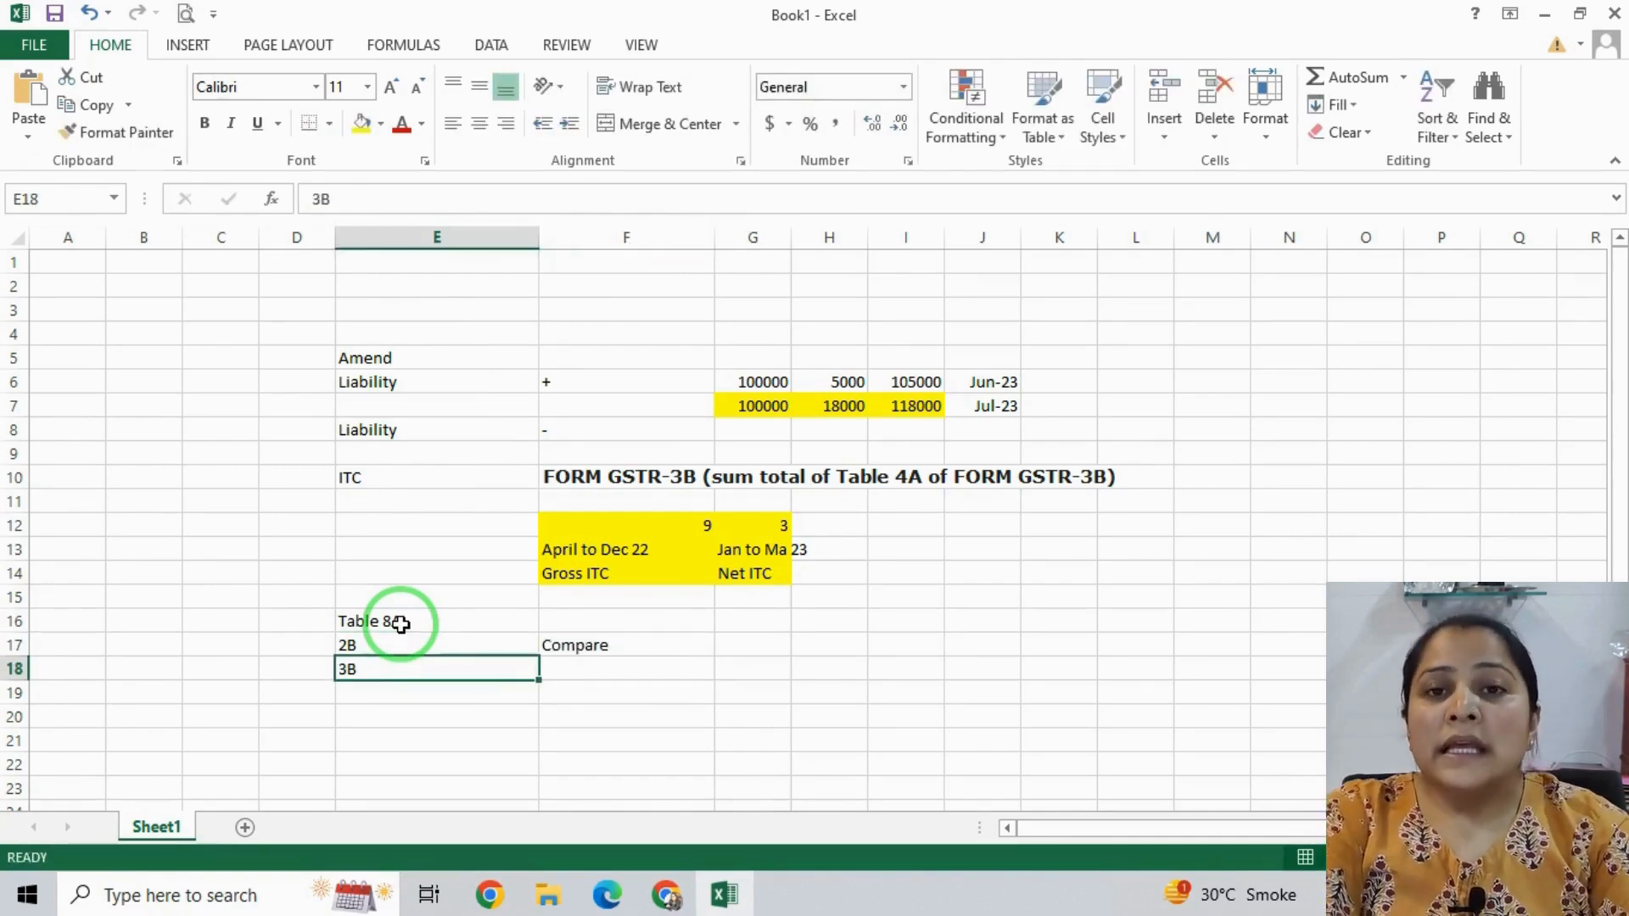
key(Down)
key(Up)
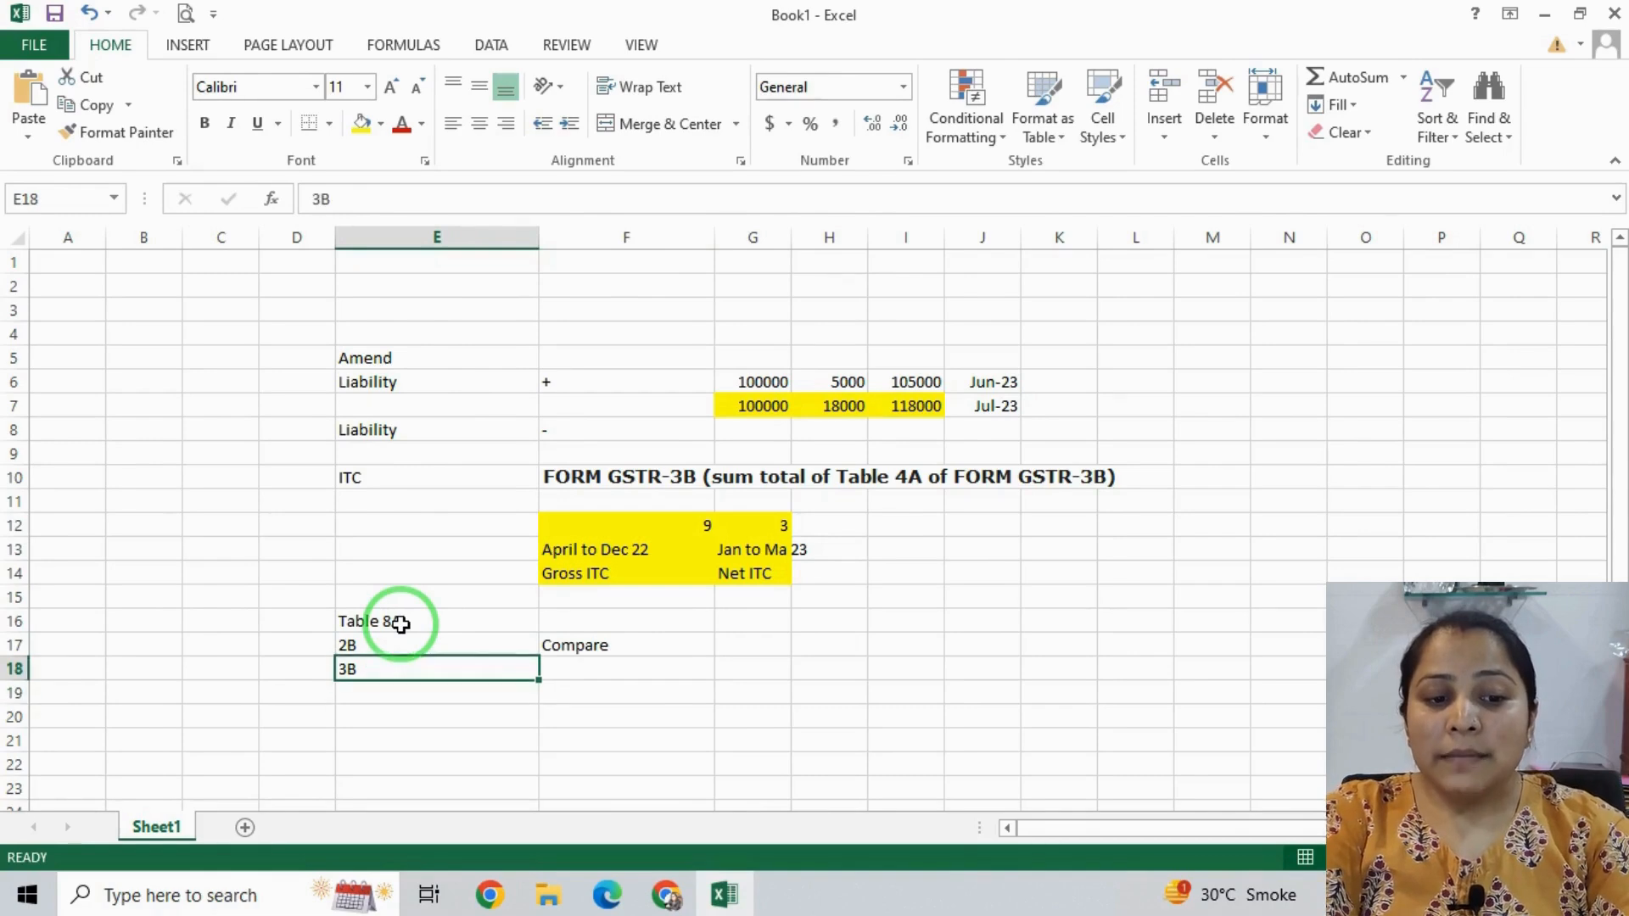
key(Right)
text(Books)
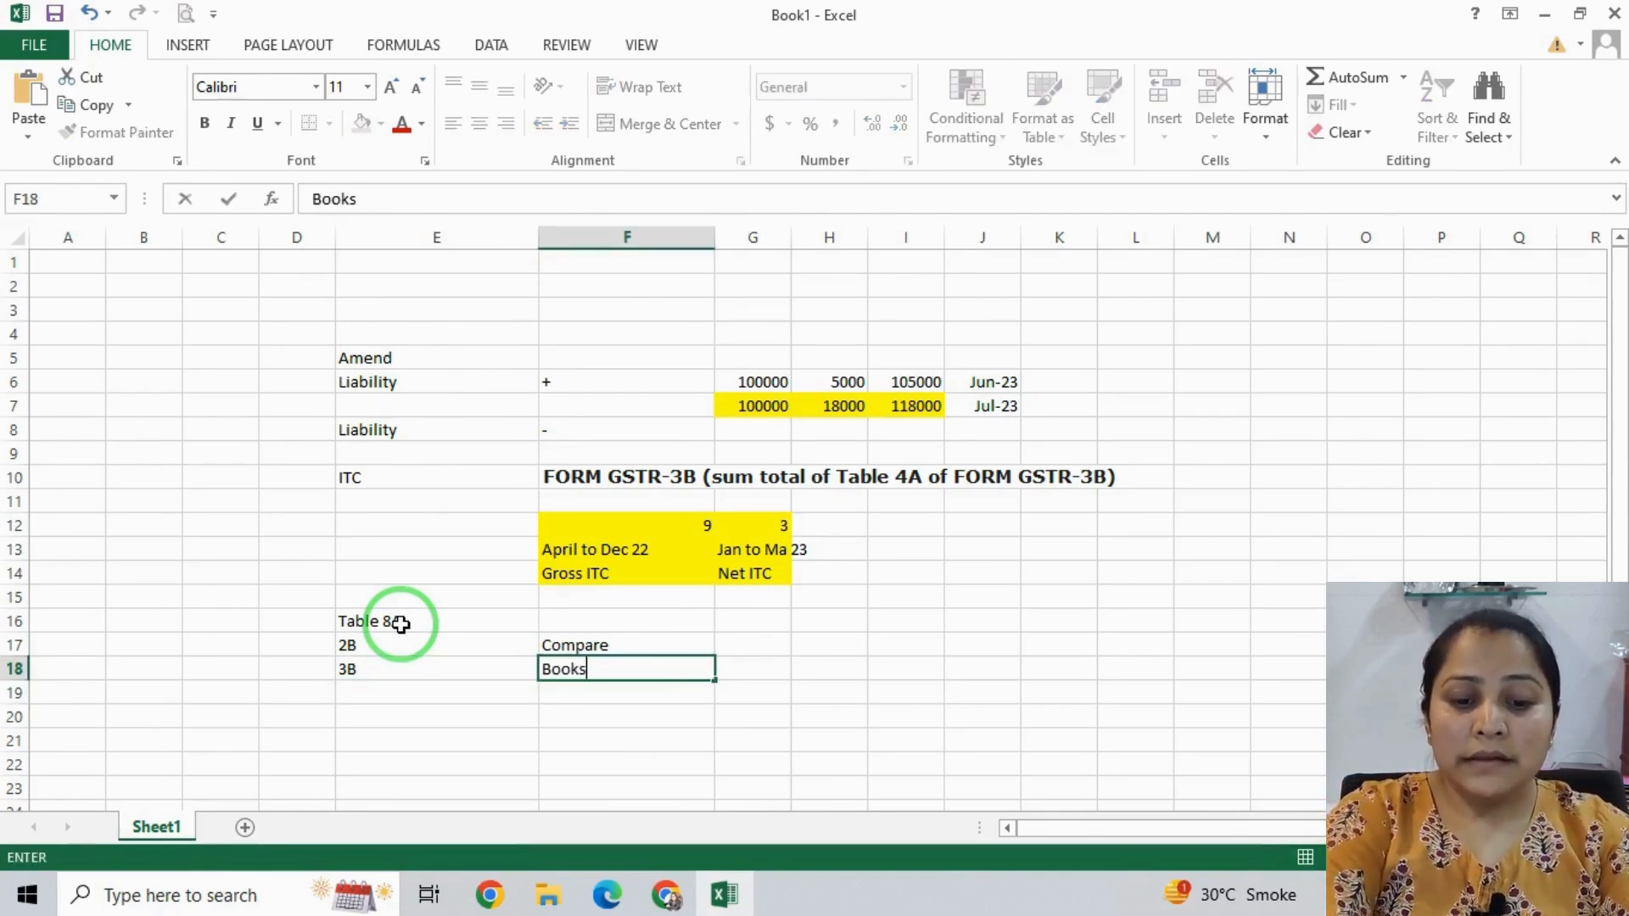
key(ctrl+Return)
Highlight cells E18 and F18, containing 3B and Books, with a yellow fill
key(Left)
key(shift+Right)
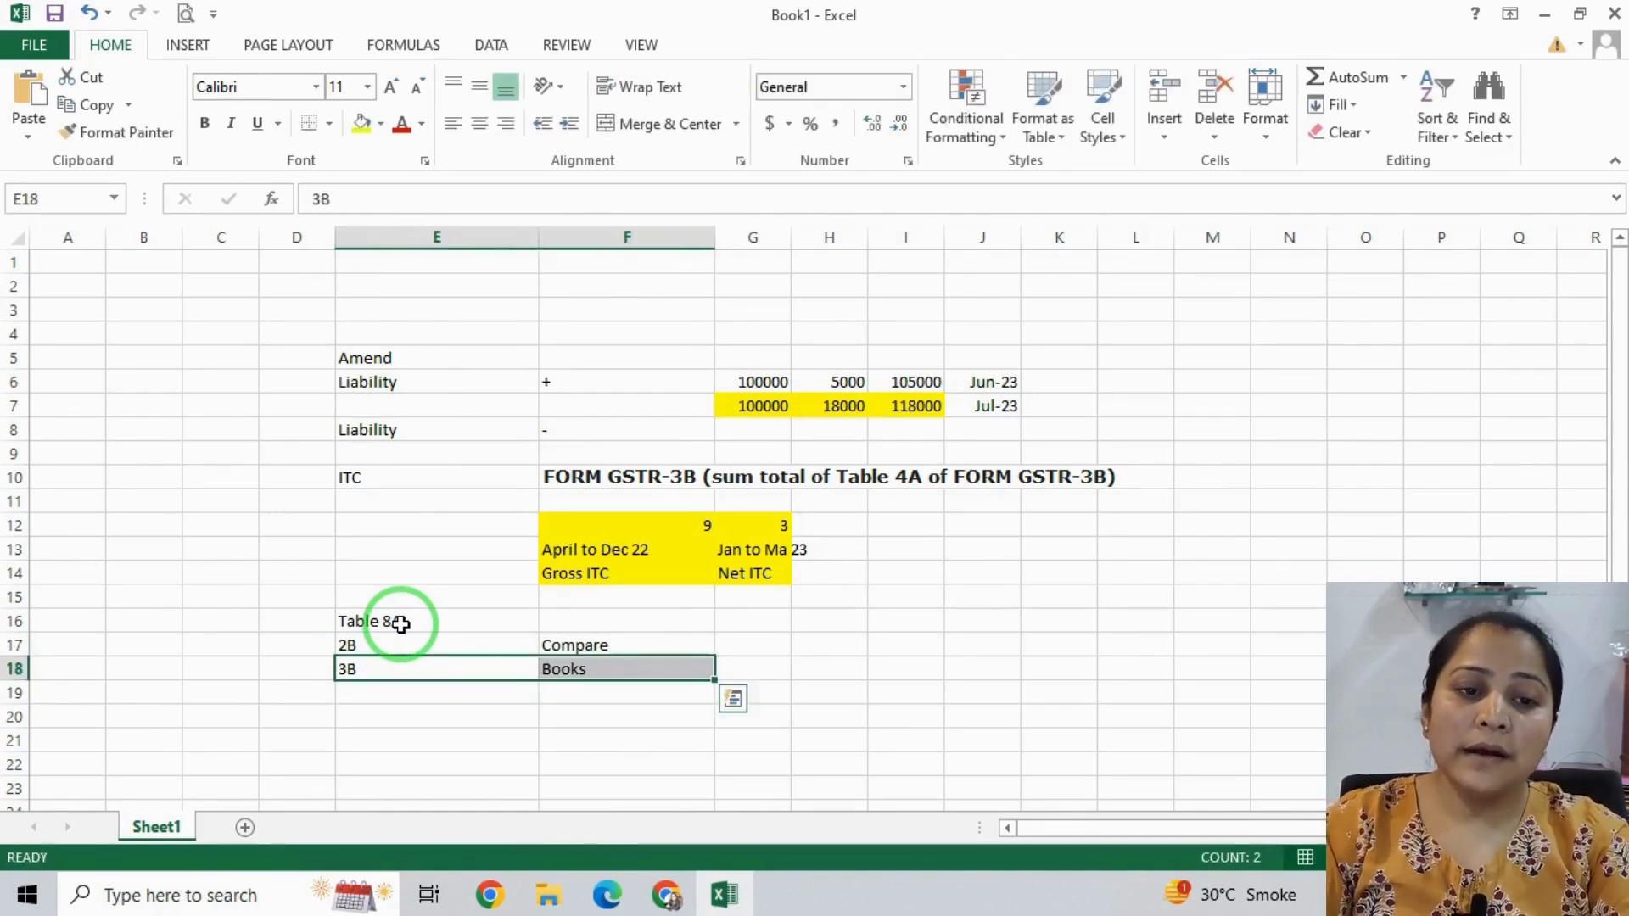
click(373, 119)
drag(410, 643, 395, 683)
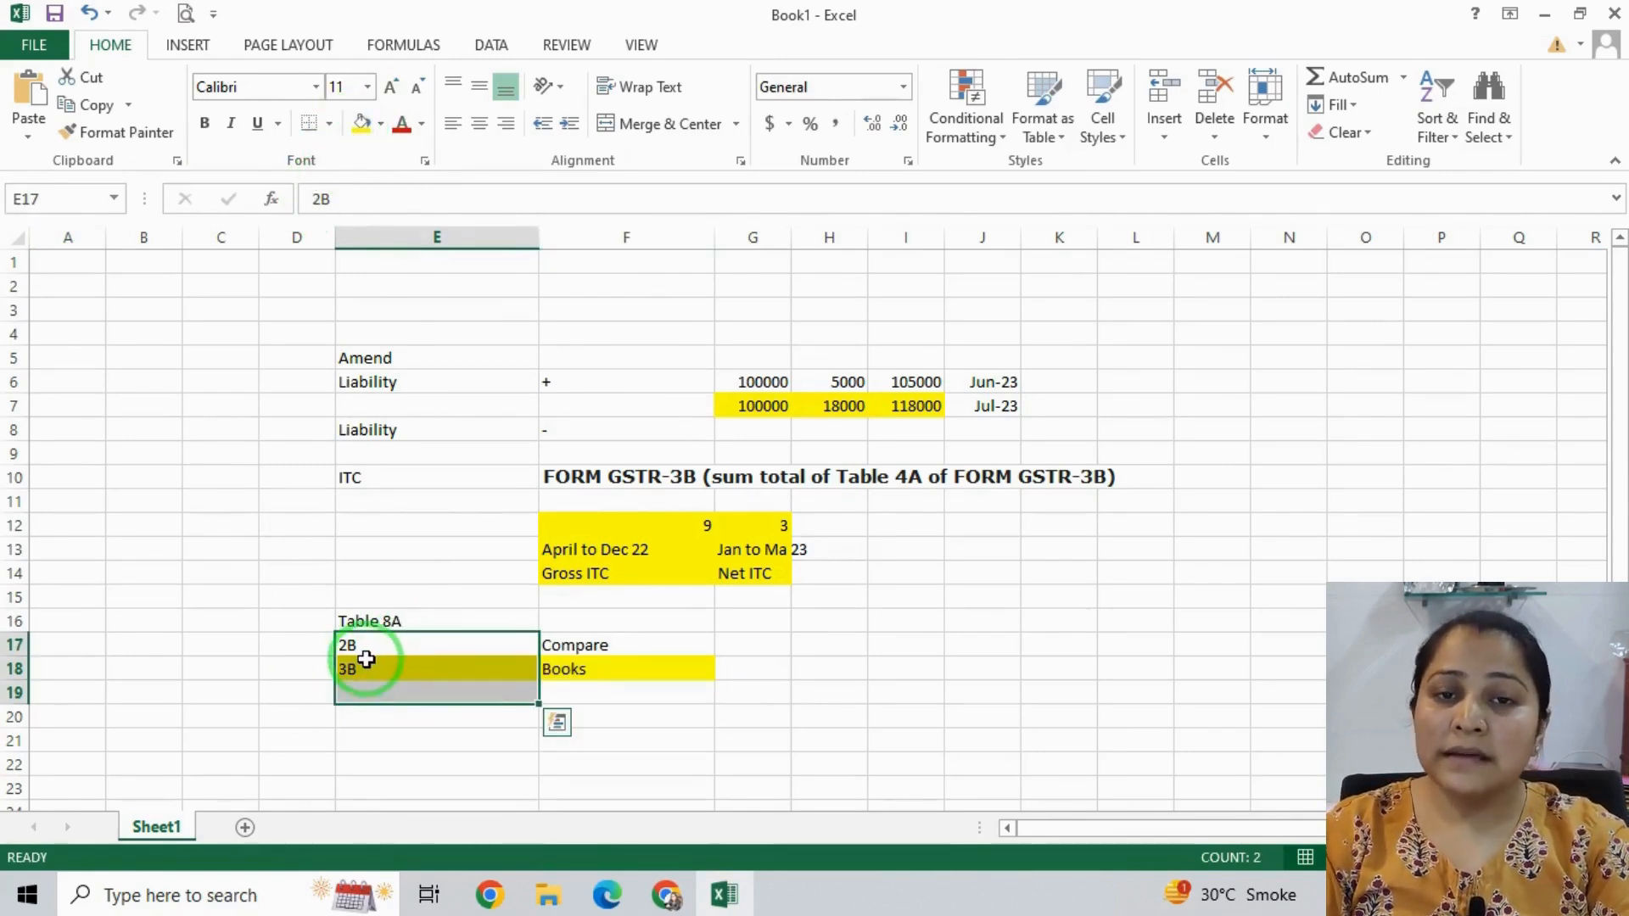
click(554, 675)
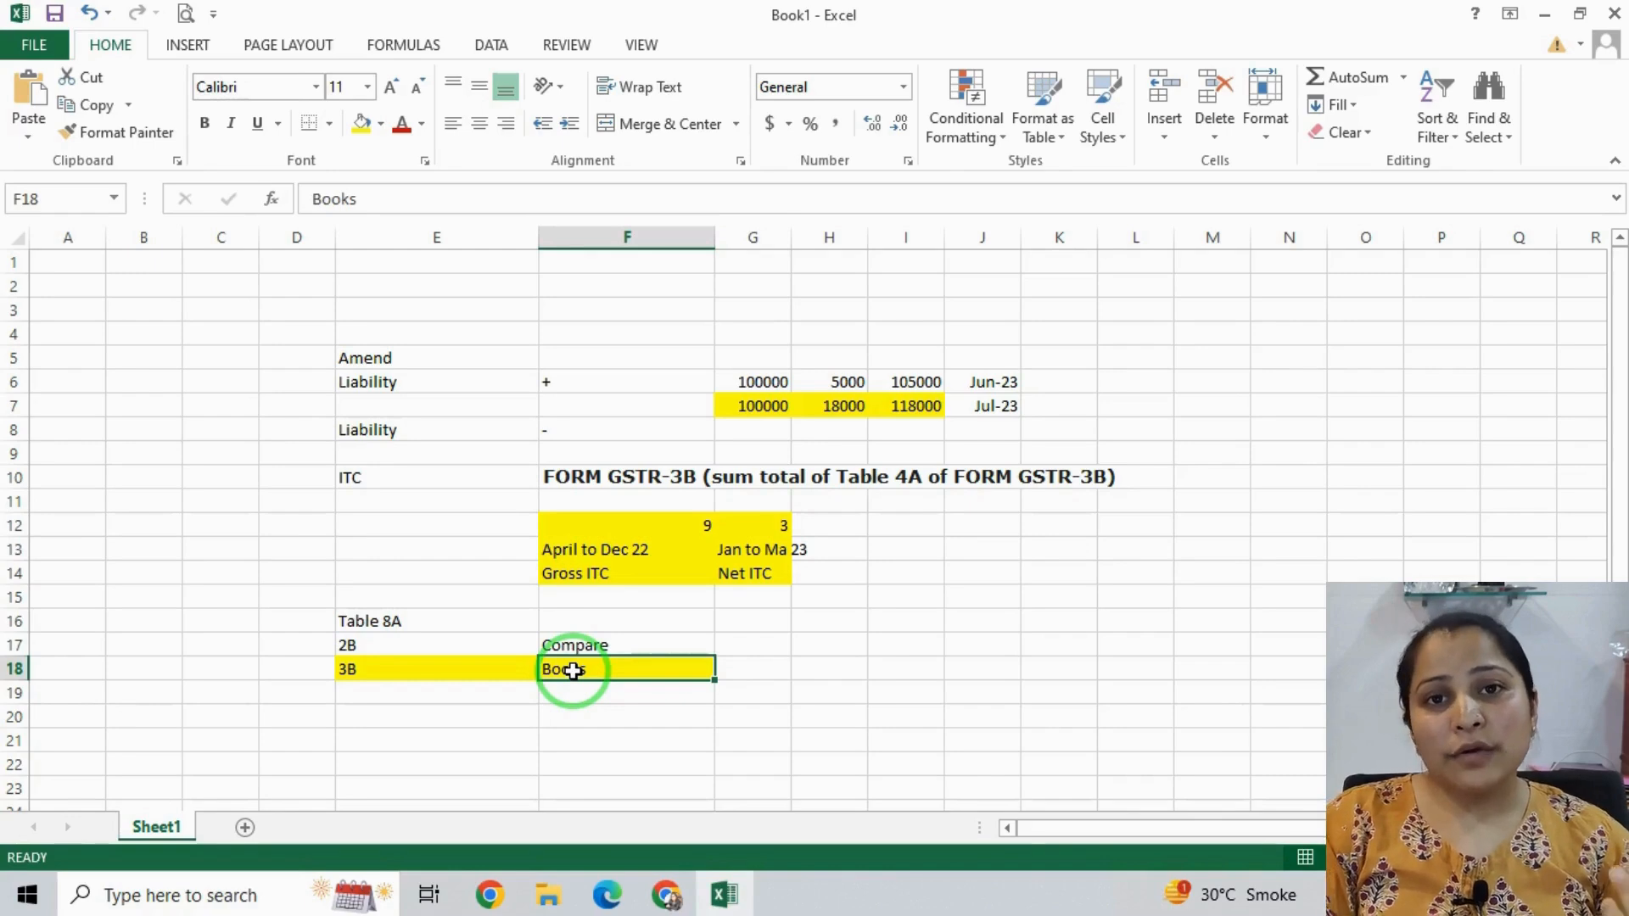
drag(410, 573, 704, 741)
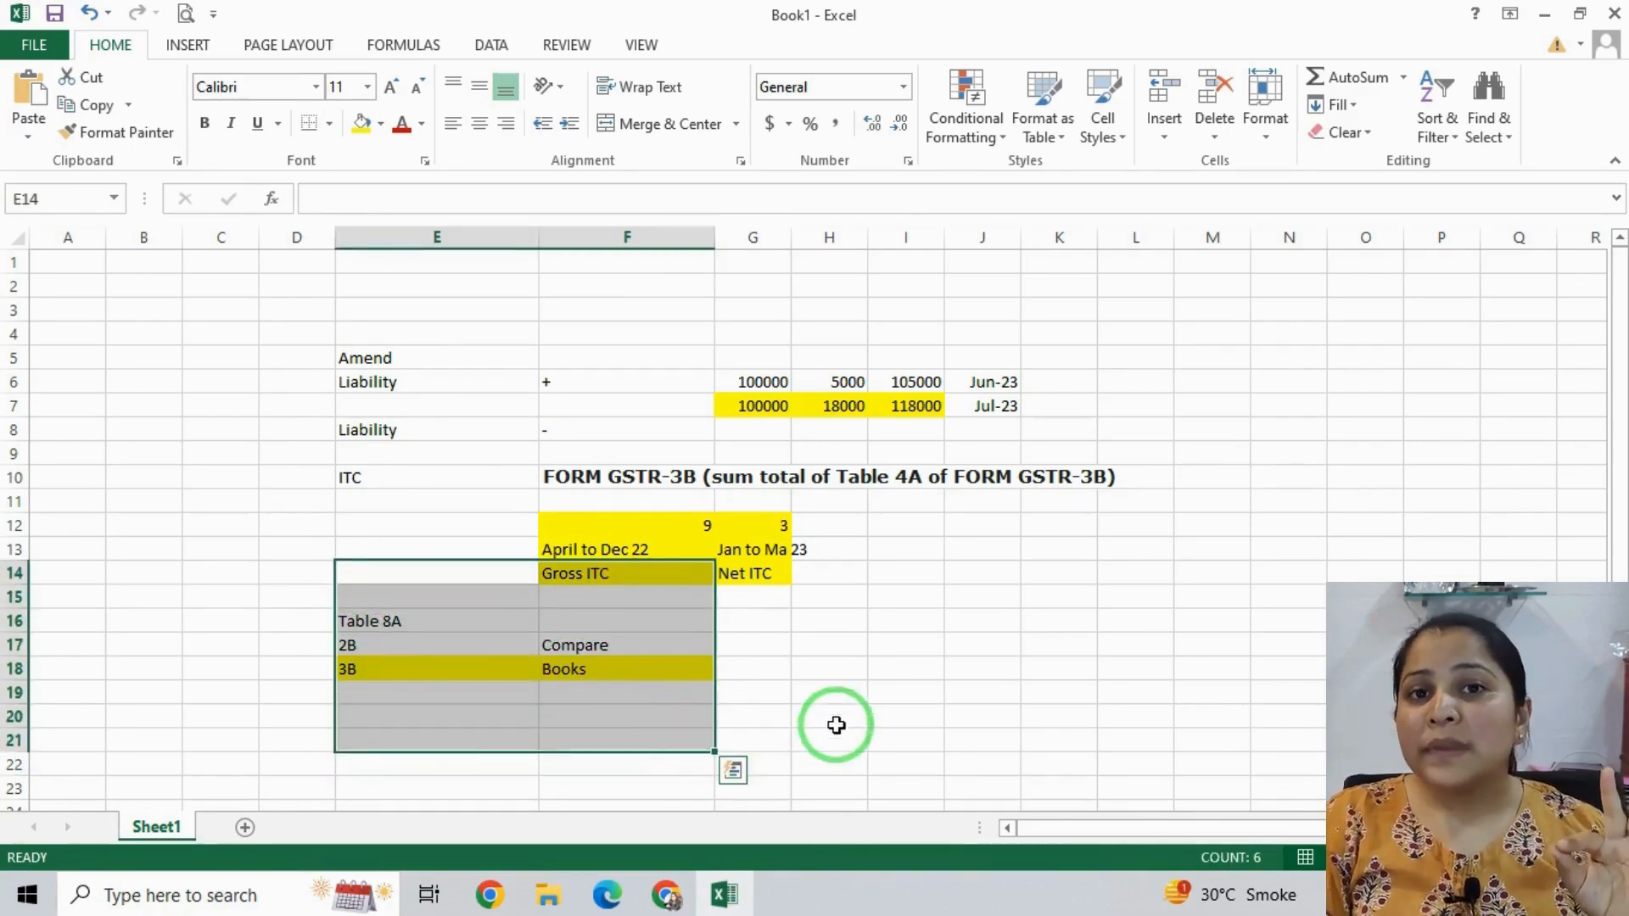
Switch back to the GST portal in Chrome, save table 8 on other ITC information and return to the GSTR-9 dashboard
click(854, 642)
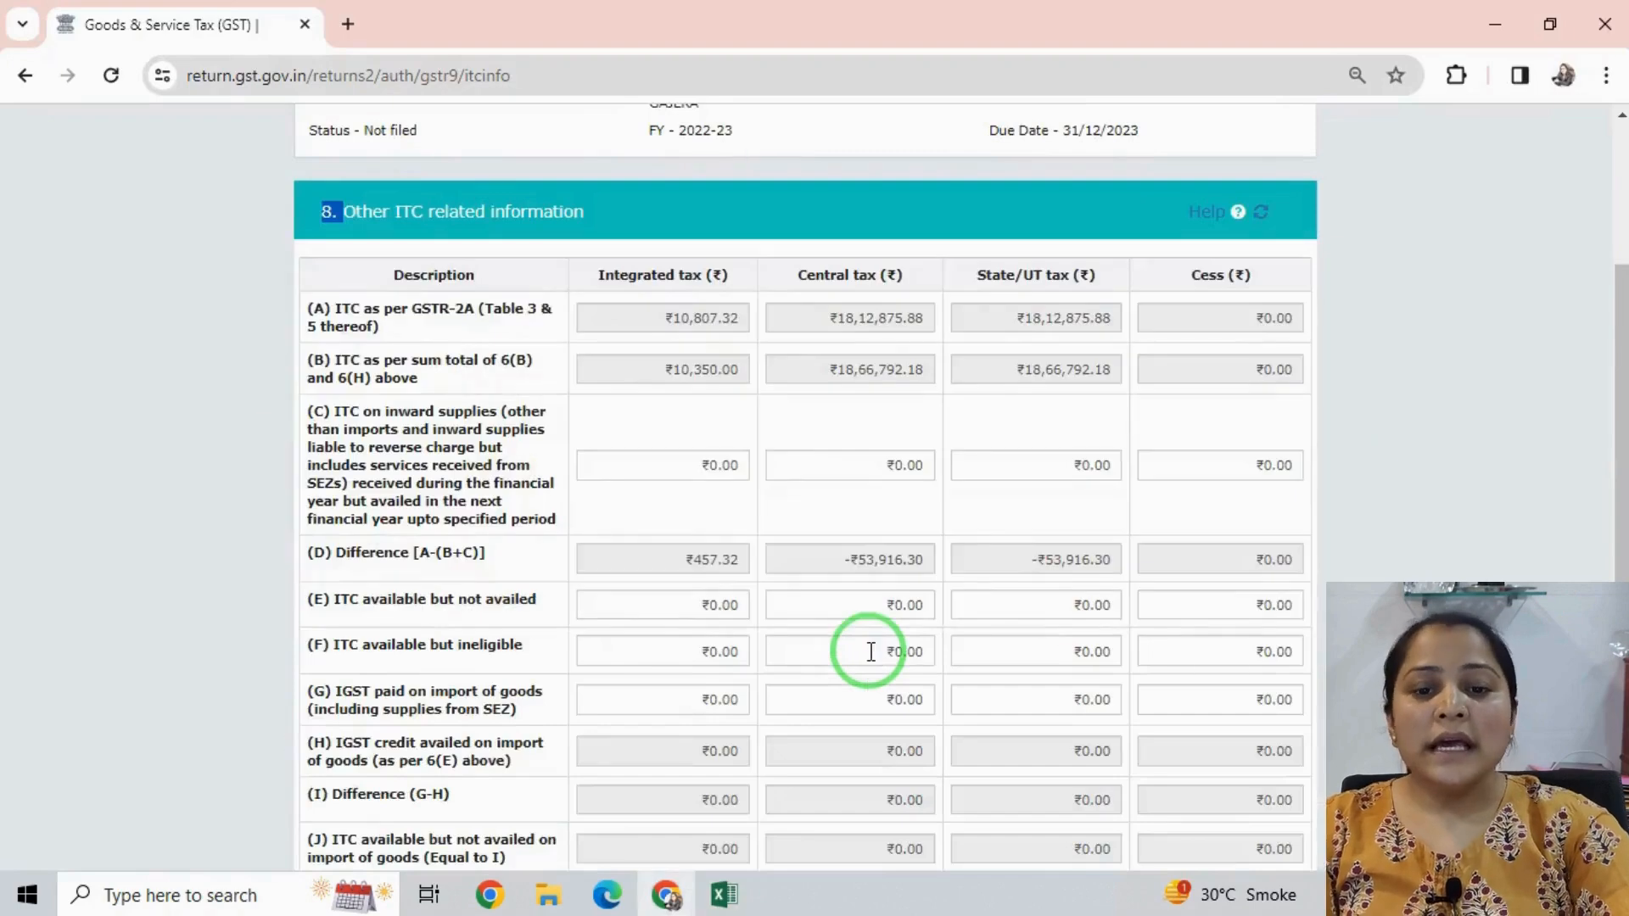
scroll(861, 647, down, 3)
click(1240, 740)
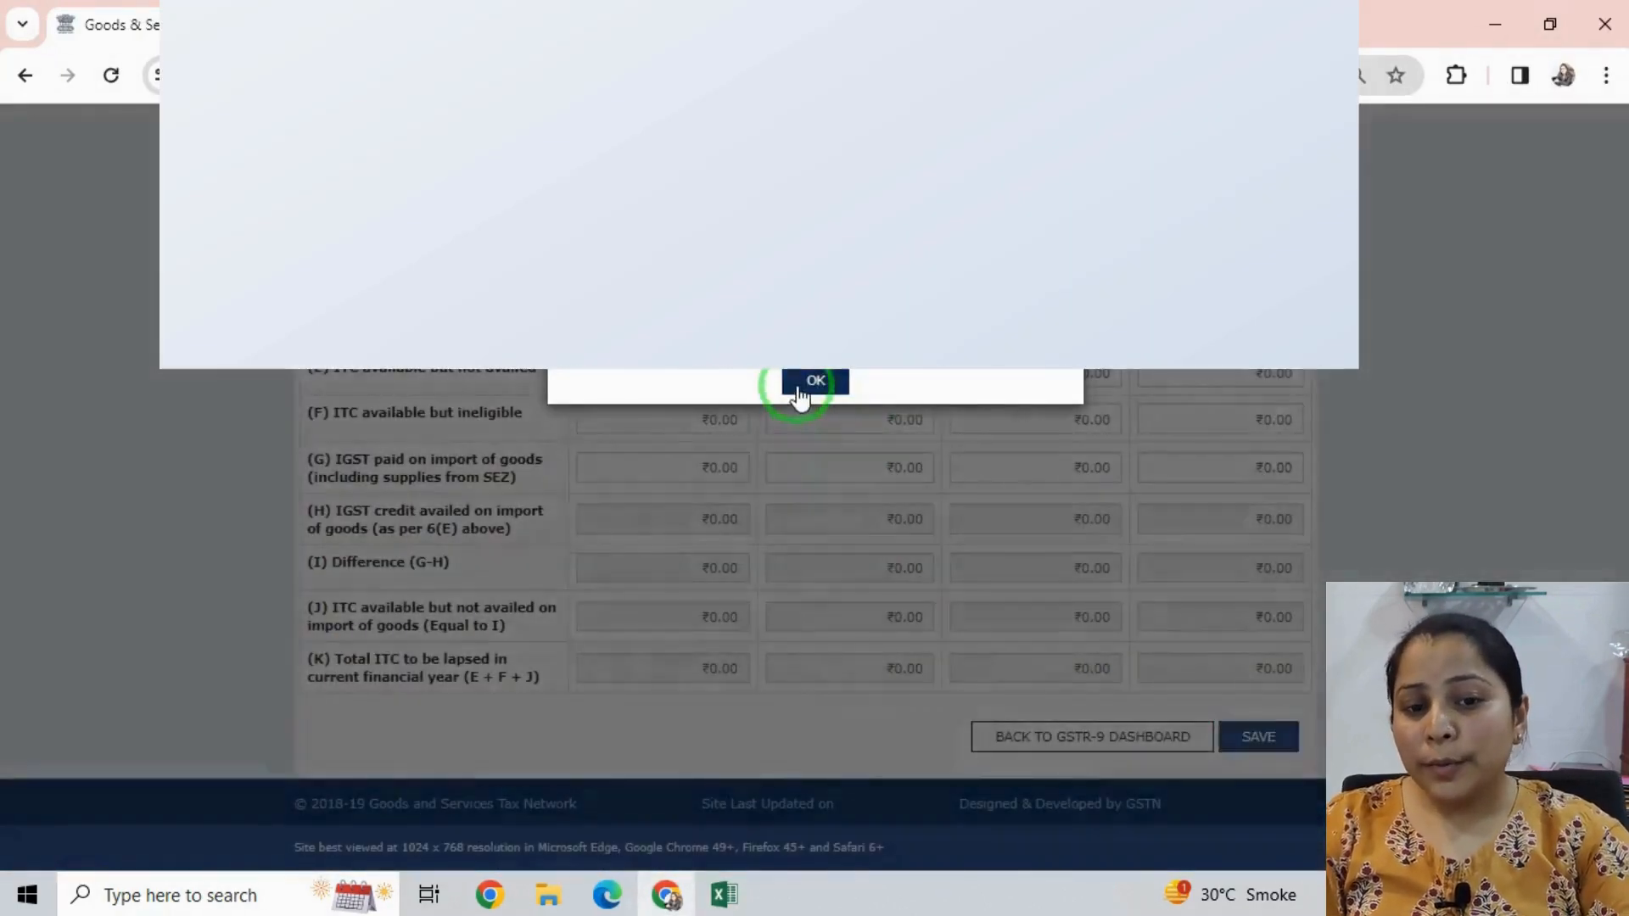
click(815, 382)
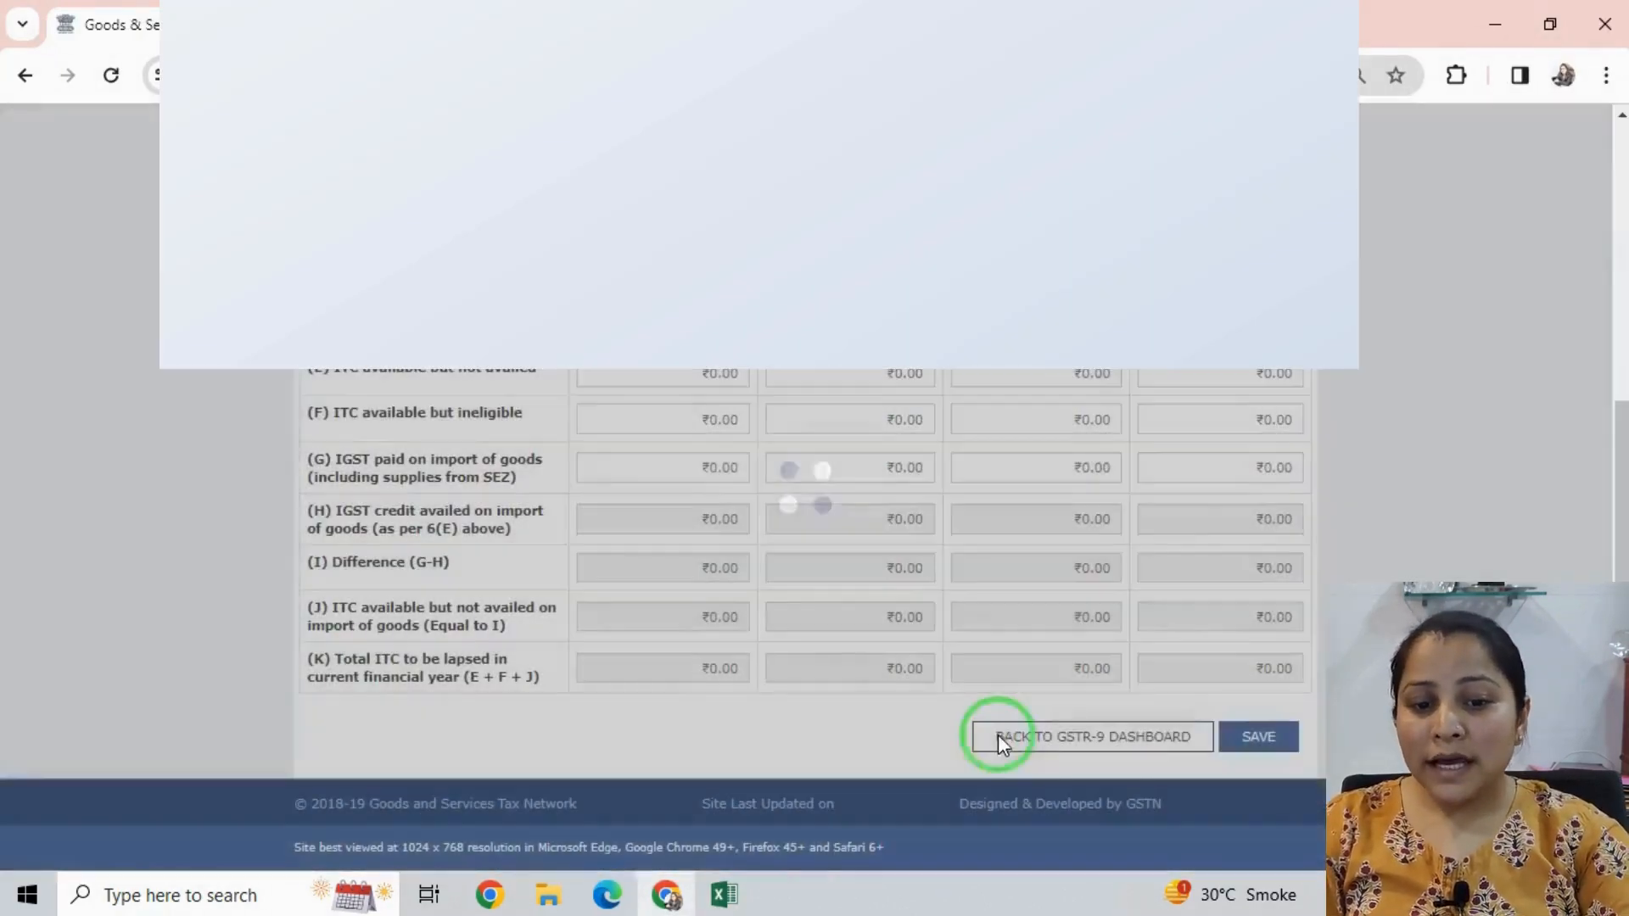
click(991, 736)
Open table 9 and read its heading on tax paid as declared in returns filed during the financial year
scroll(930, 691, down, 5)
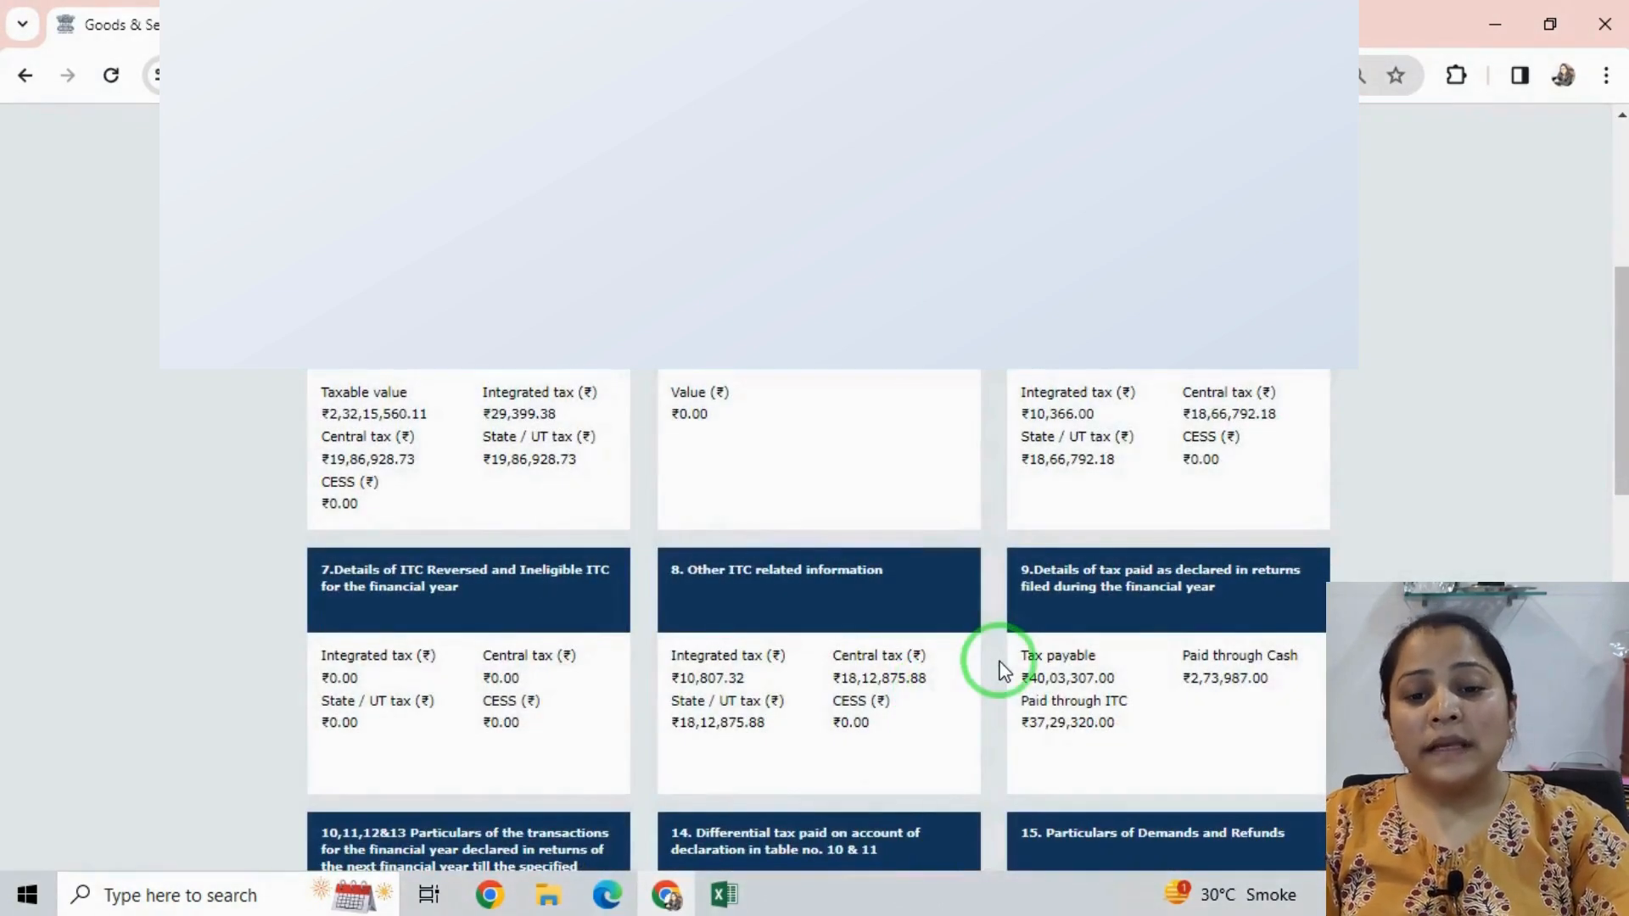
click(1092, 599)
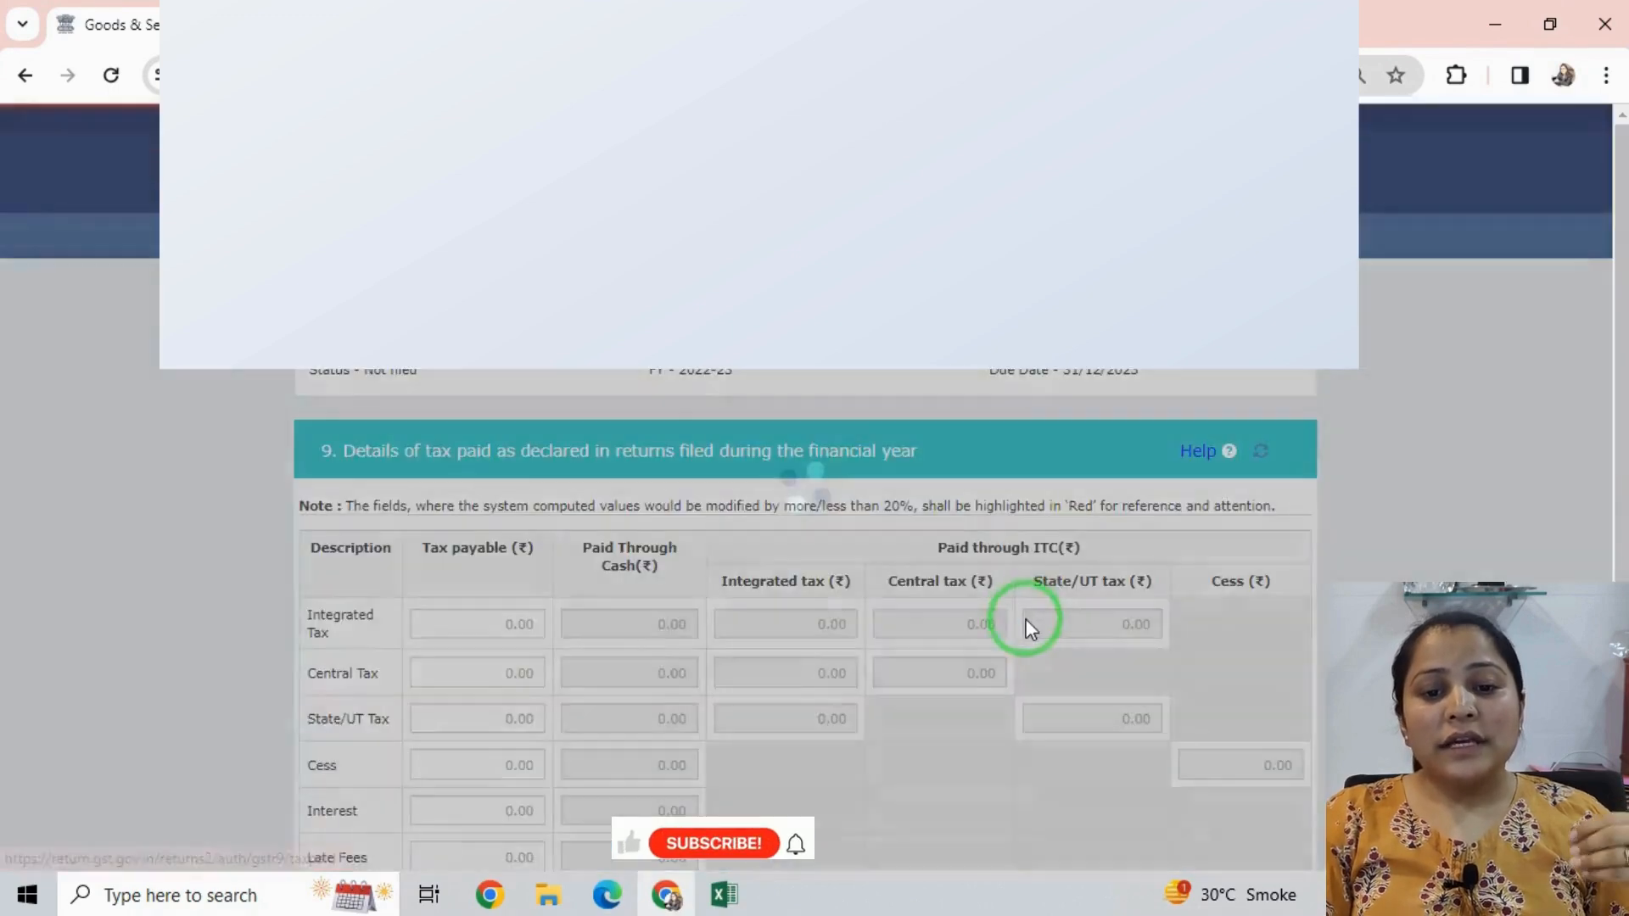
scroll(1022, 624, down, 3)
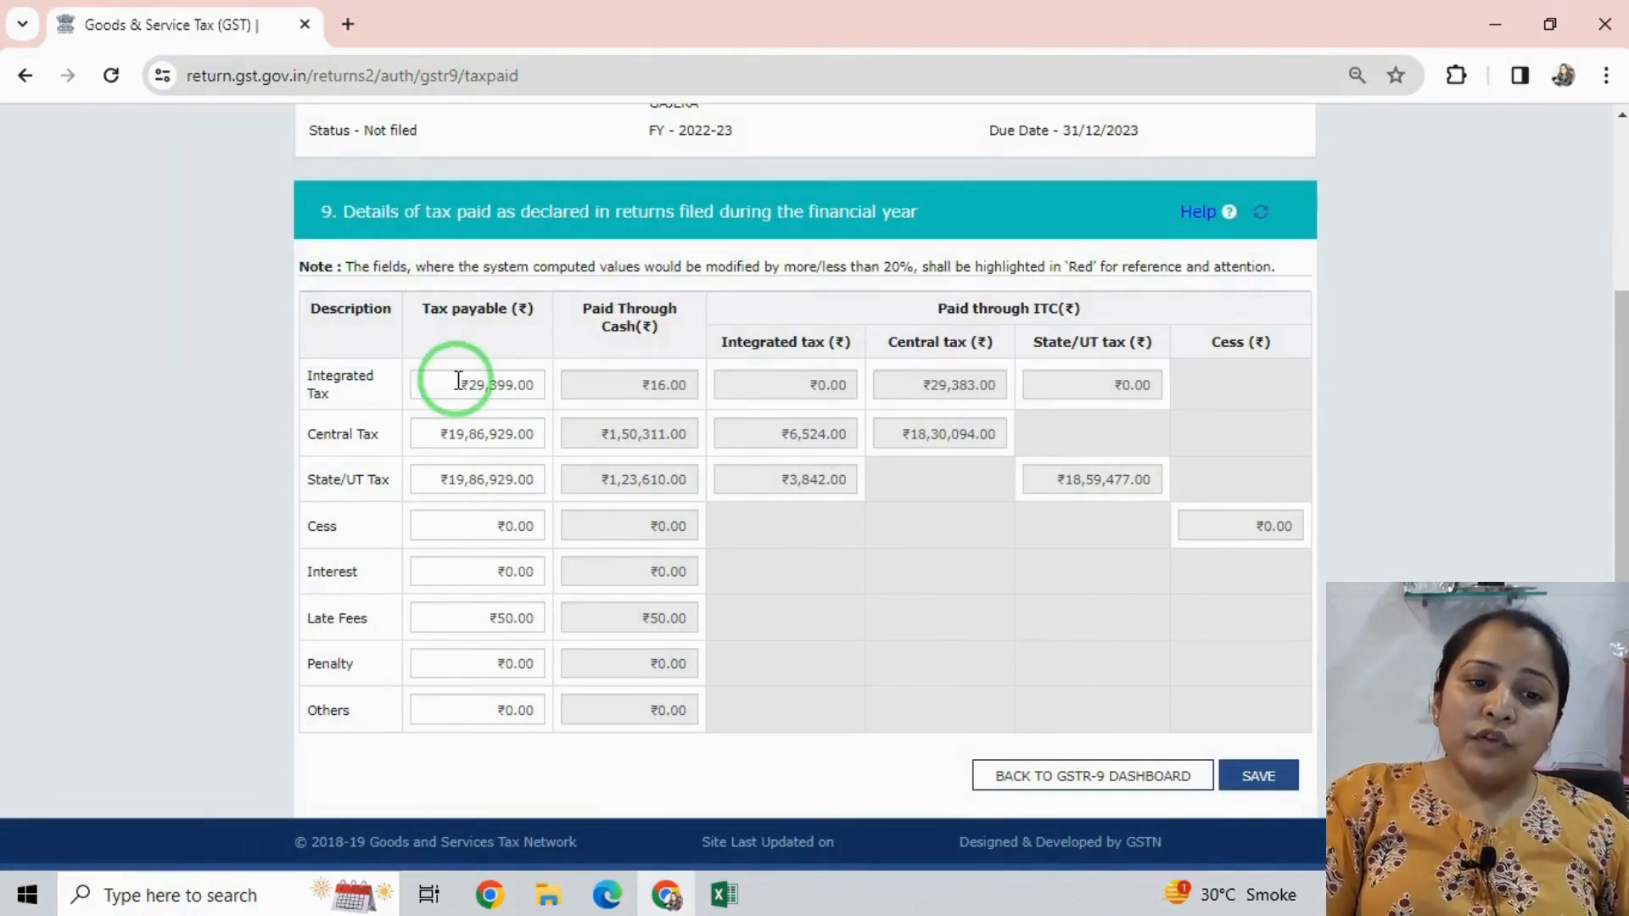
drag(422, 212, 496, 212)
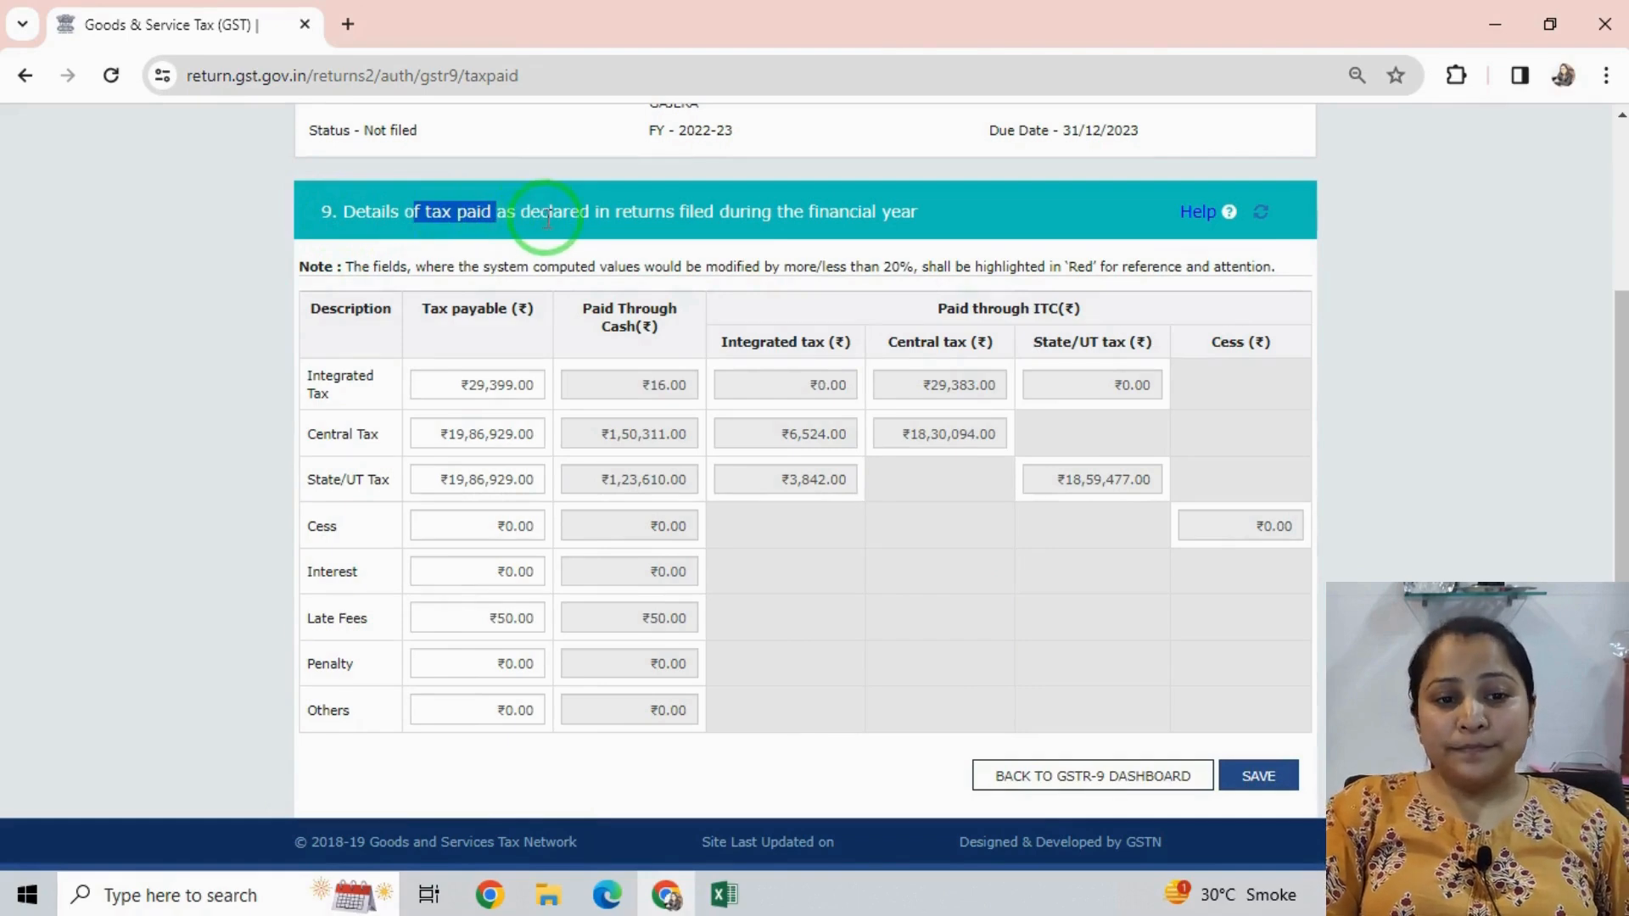
drag(521, 211, 656, 211)
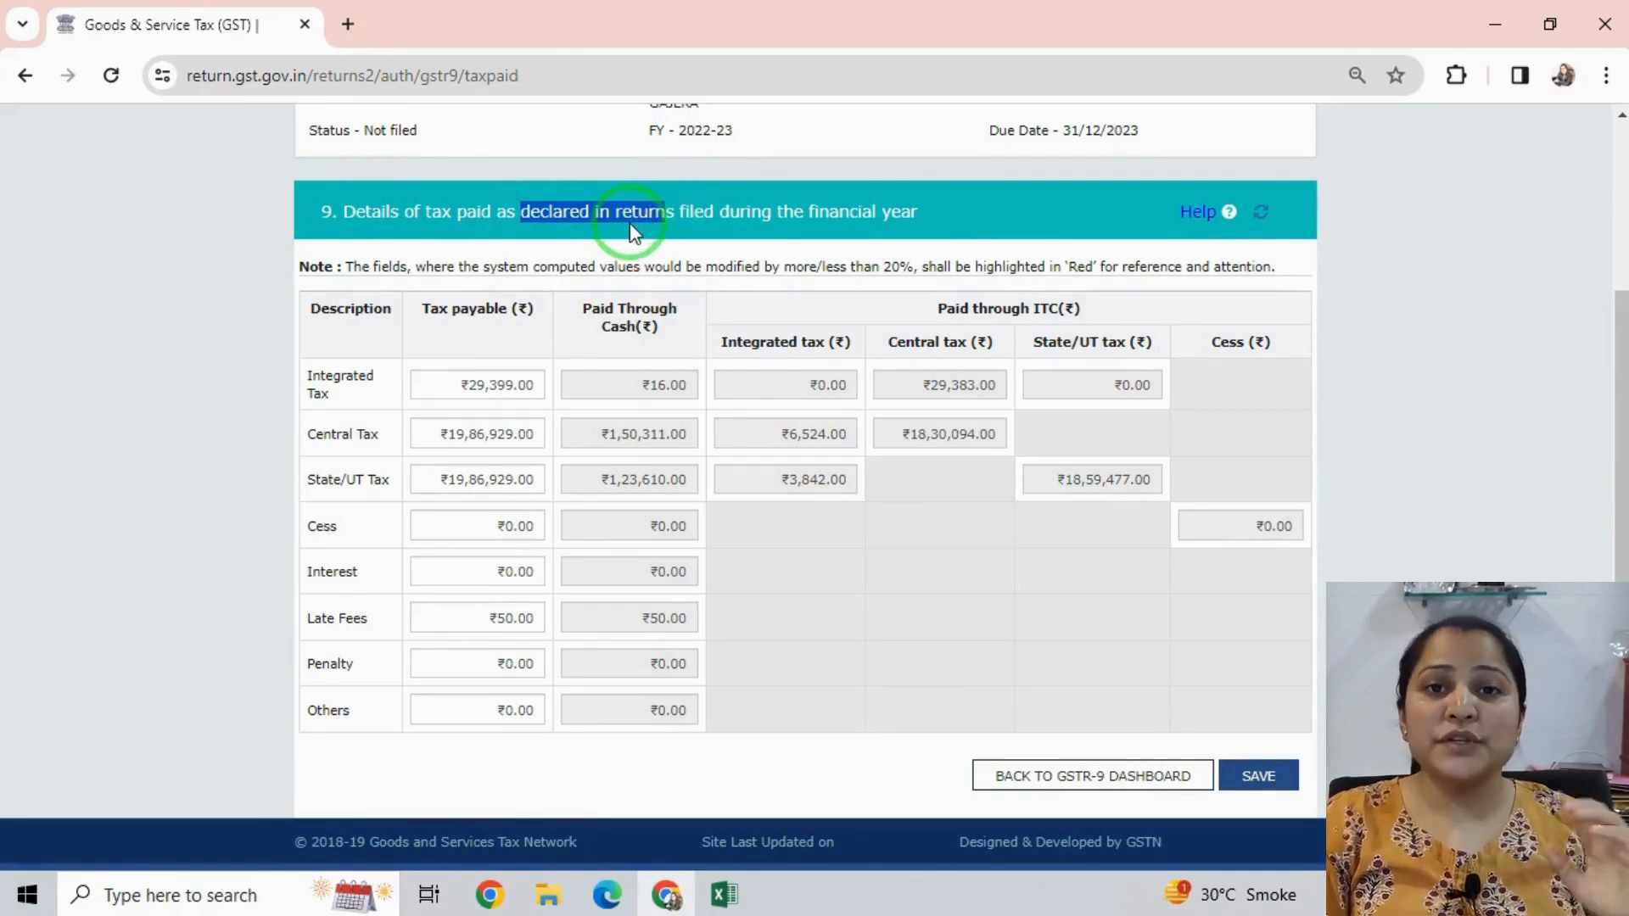
drag(344, 212, 914, 212)
mouse_move(513, 397)
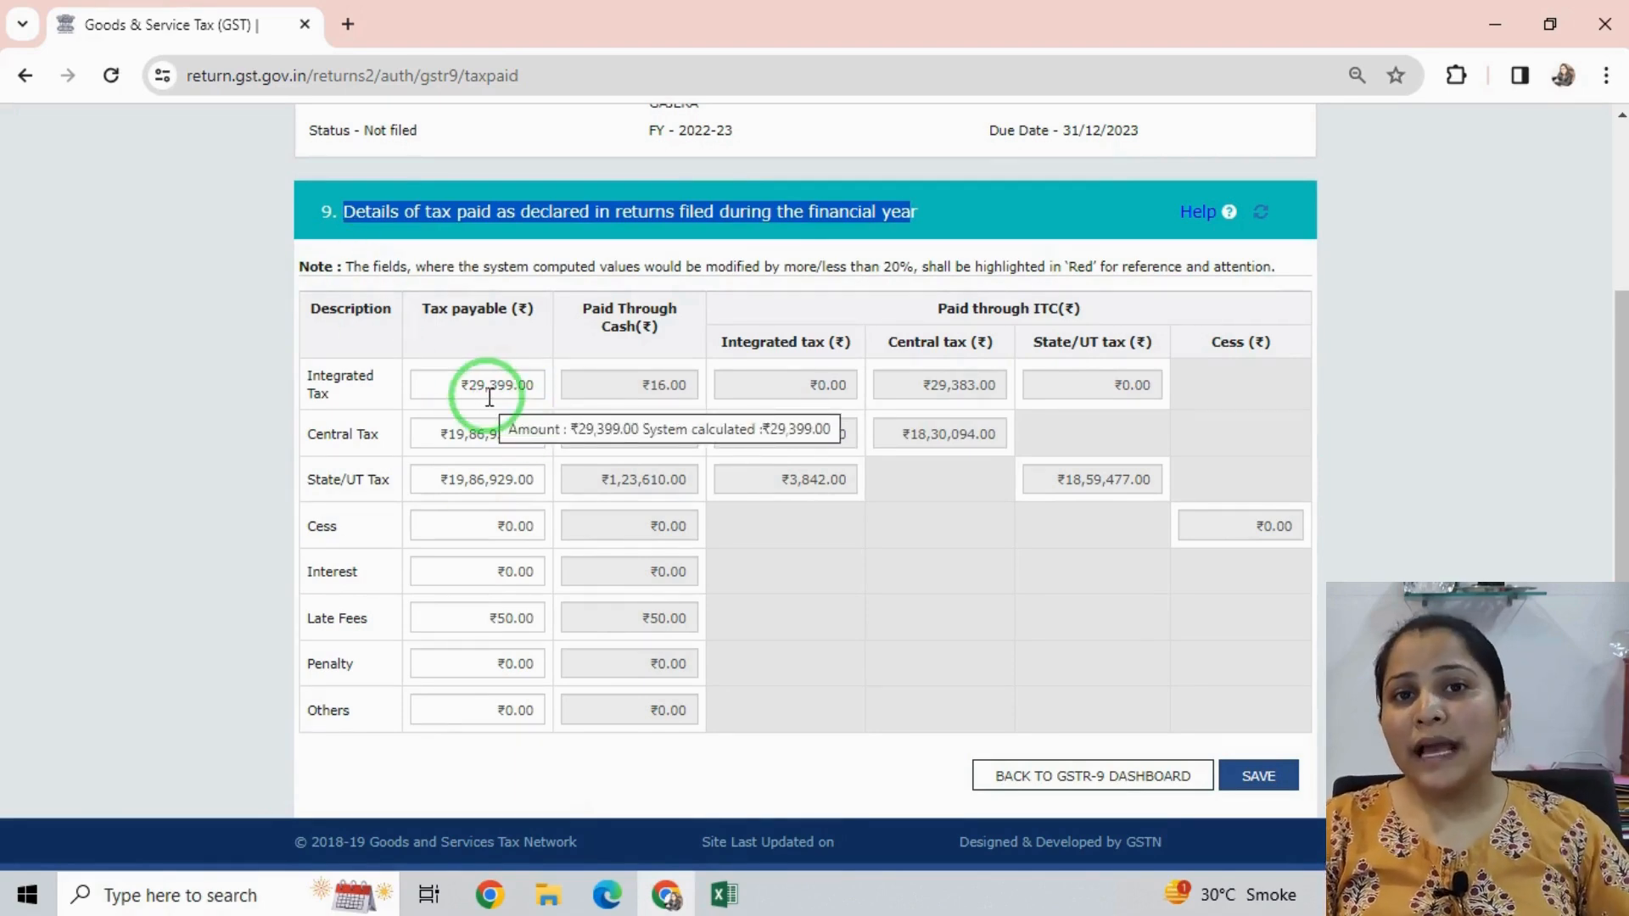
Compare the tax payable amounts with the cash and ITC payments for integrated, central and state tax in table 9
drag(456, 385, 498, 480)
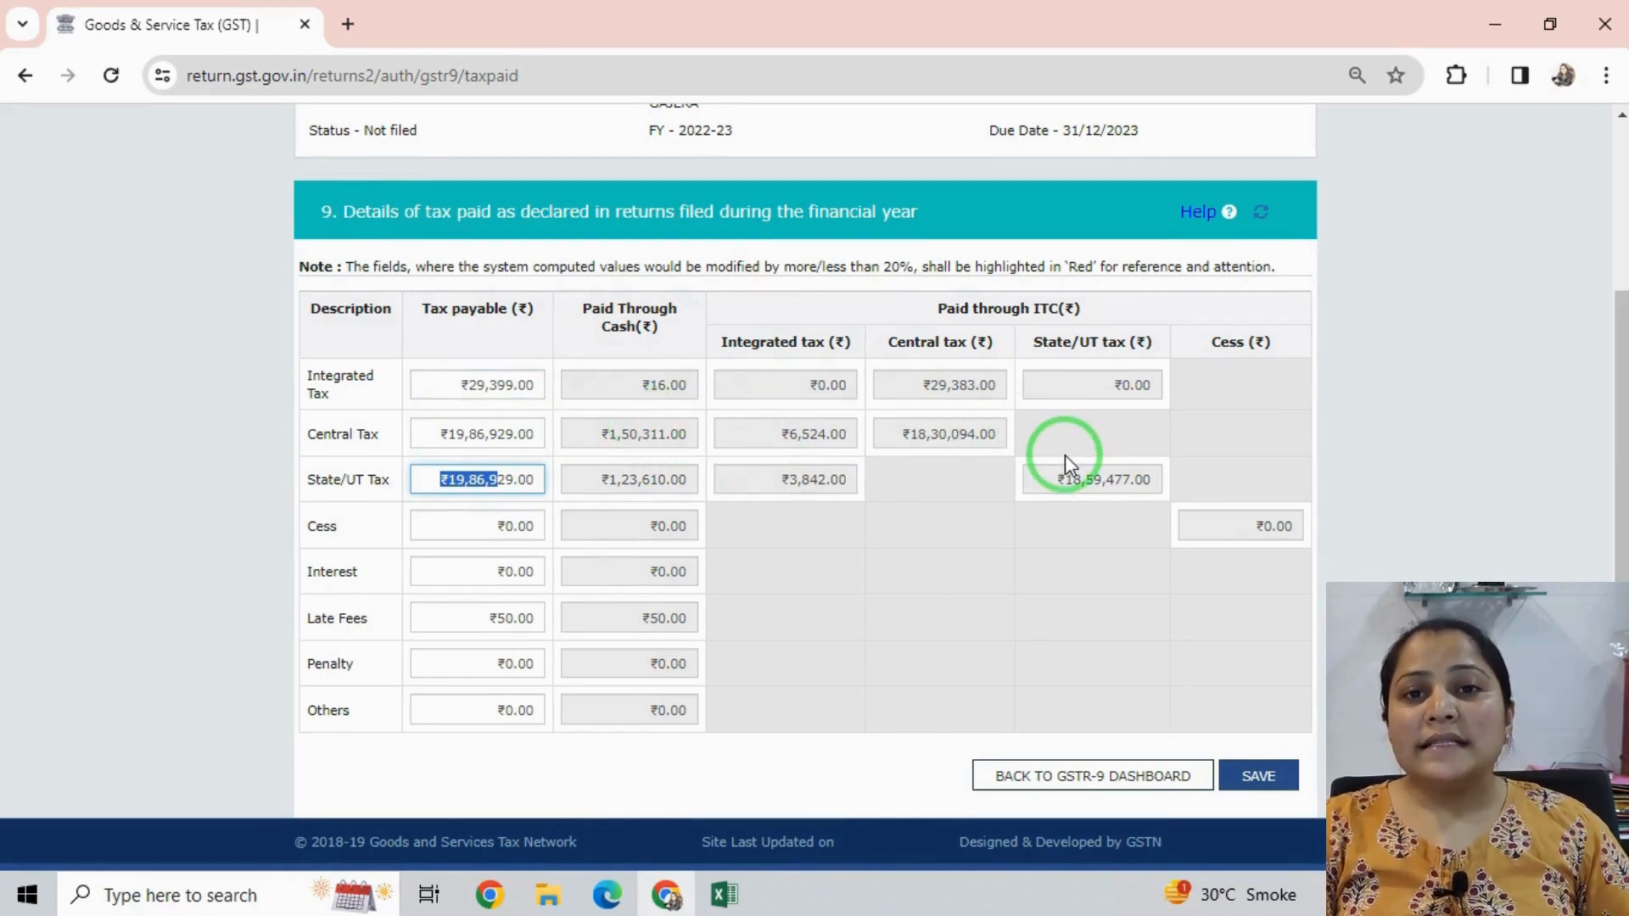
drag(638, 389, 881, 383)
click(491, 415)
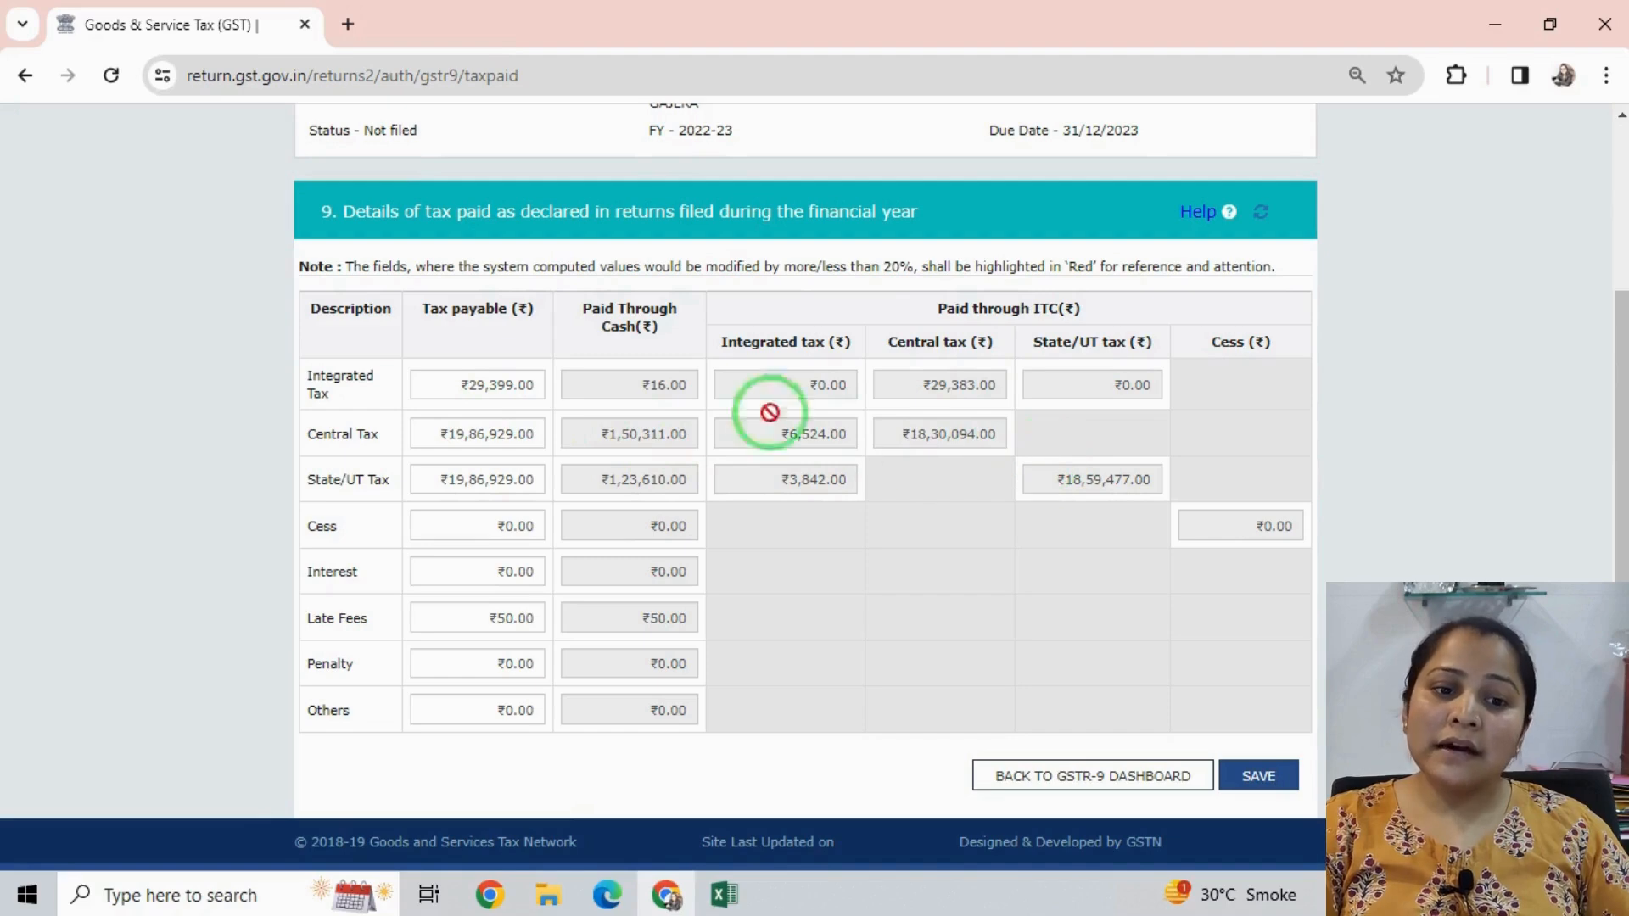
drag(466, 458, 486, 501)
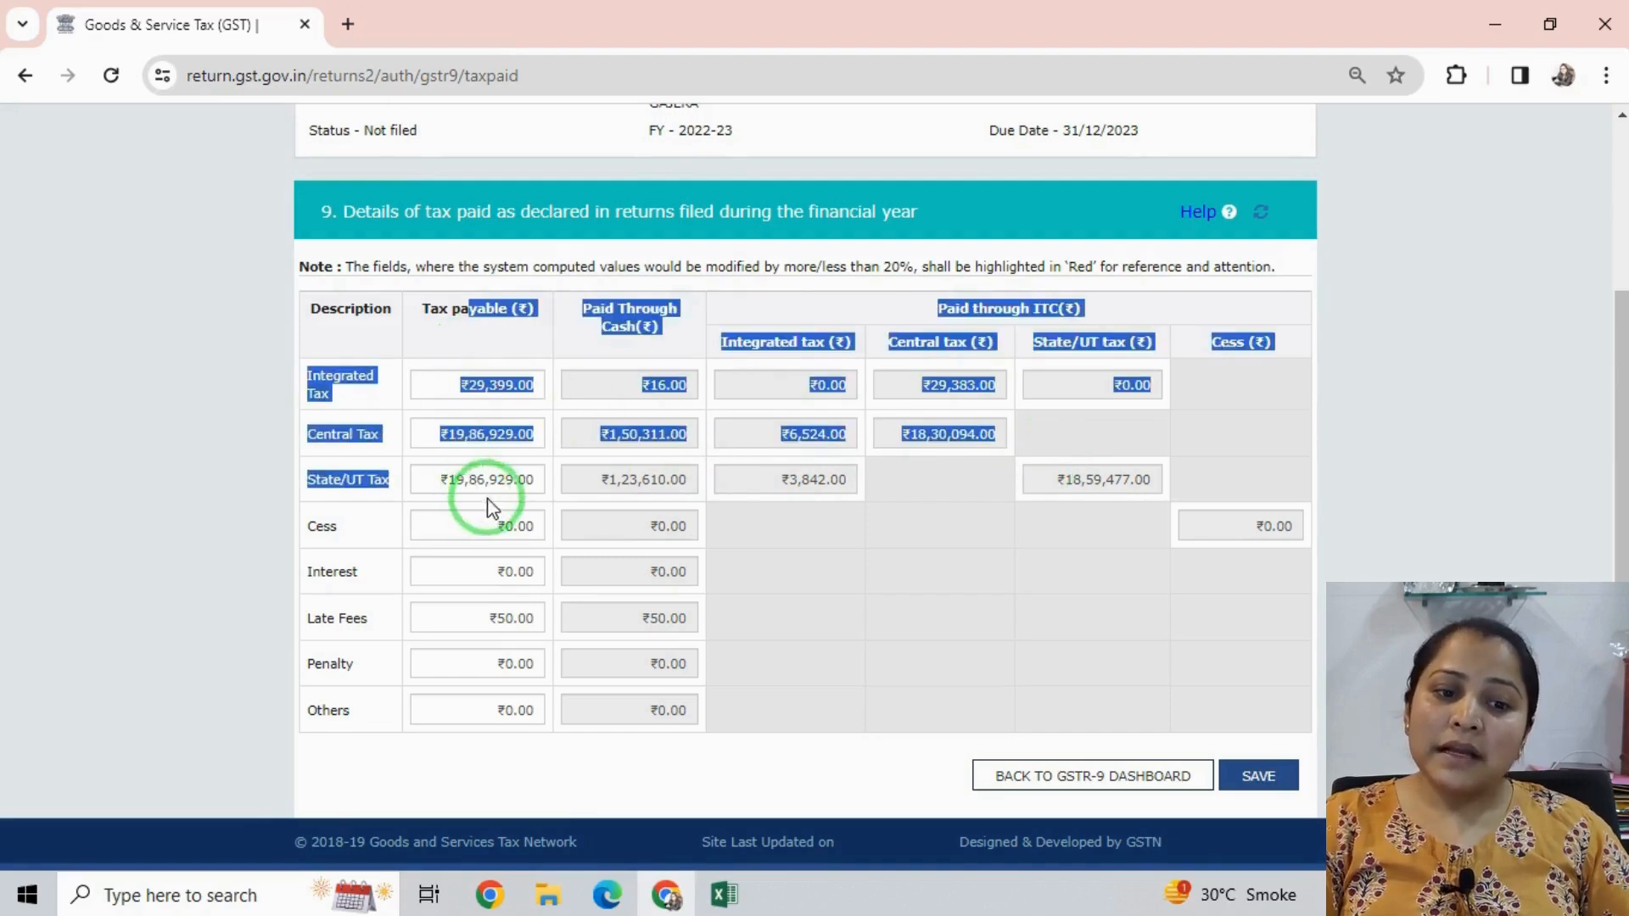
click(483, 484)
click(673, 482)
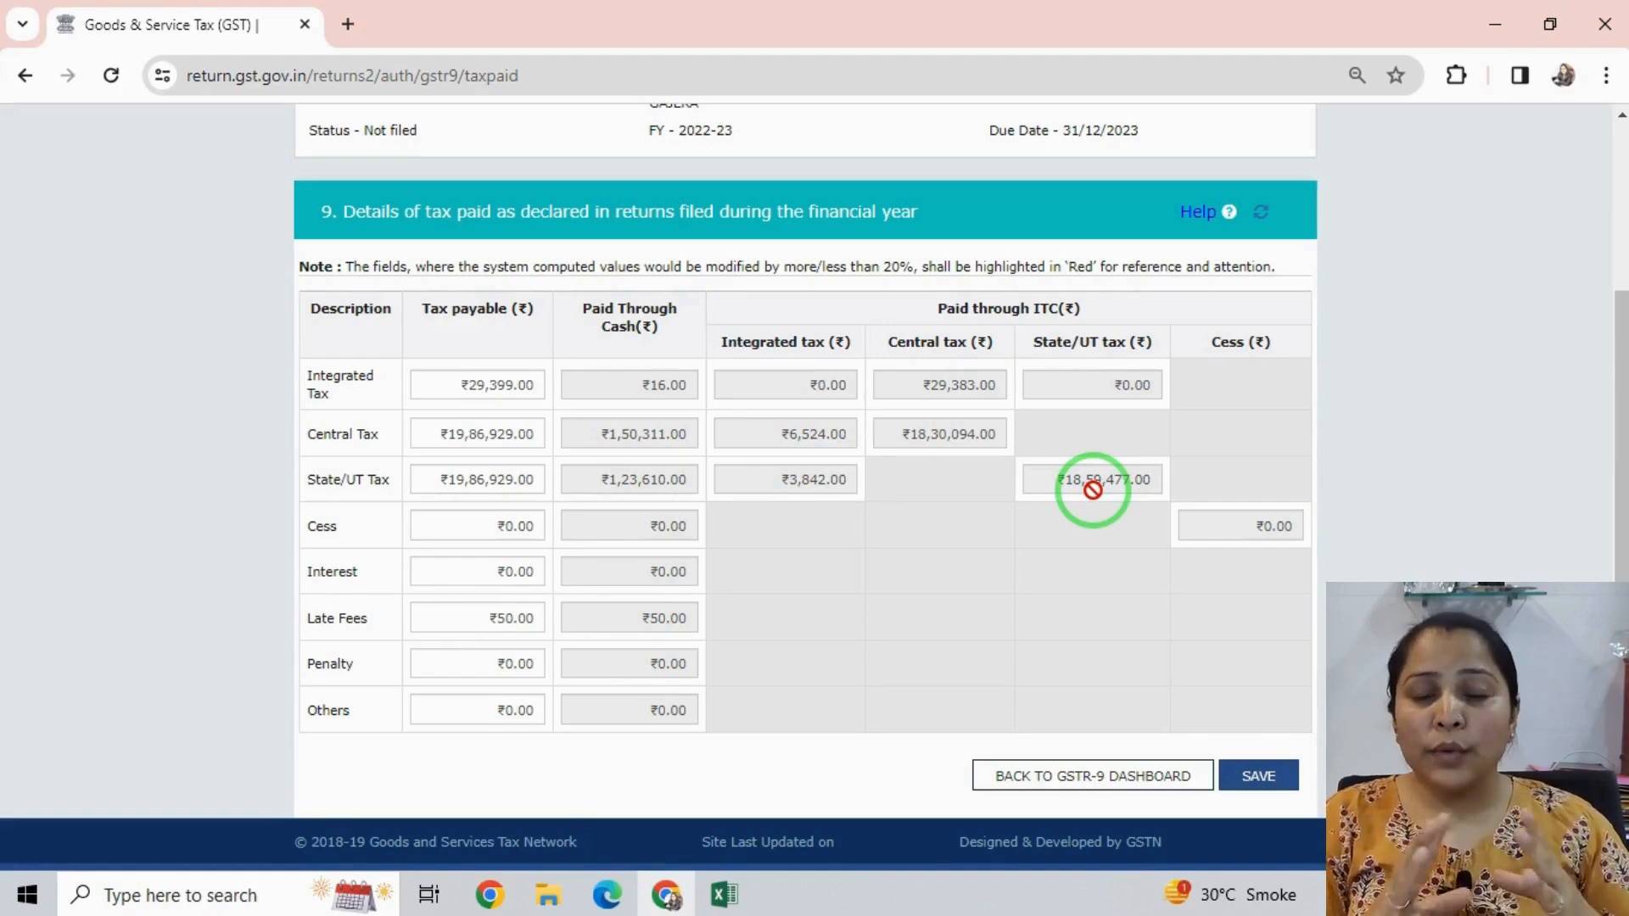
Save table 9 and return to the GSTR-9 dashboard
click(1244, 776)
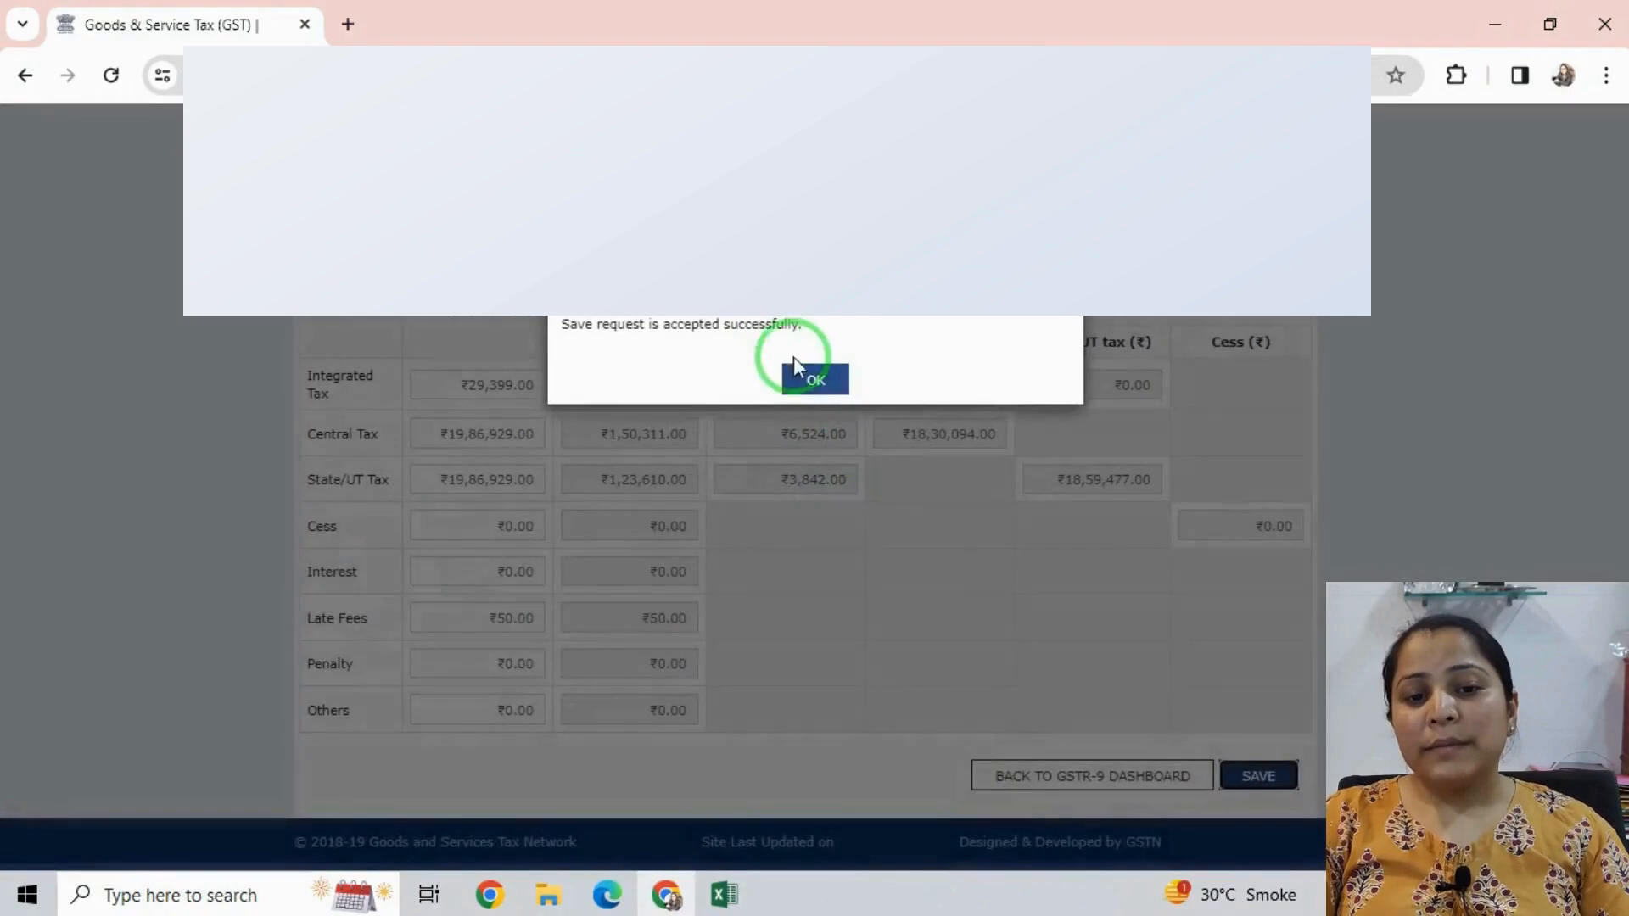
click(815, 378)
click(1009, 777)
Open tables 10, 11, 12 and 13 and read the descriptions of the amendment, ITC reversal and ITC availed rows
scroll(832, 660, down, 3)
scroll(831, 660, down, 4)
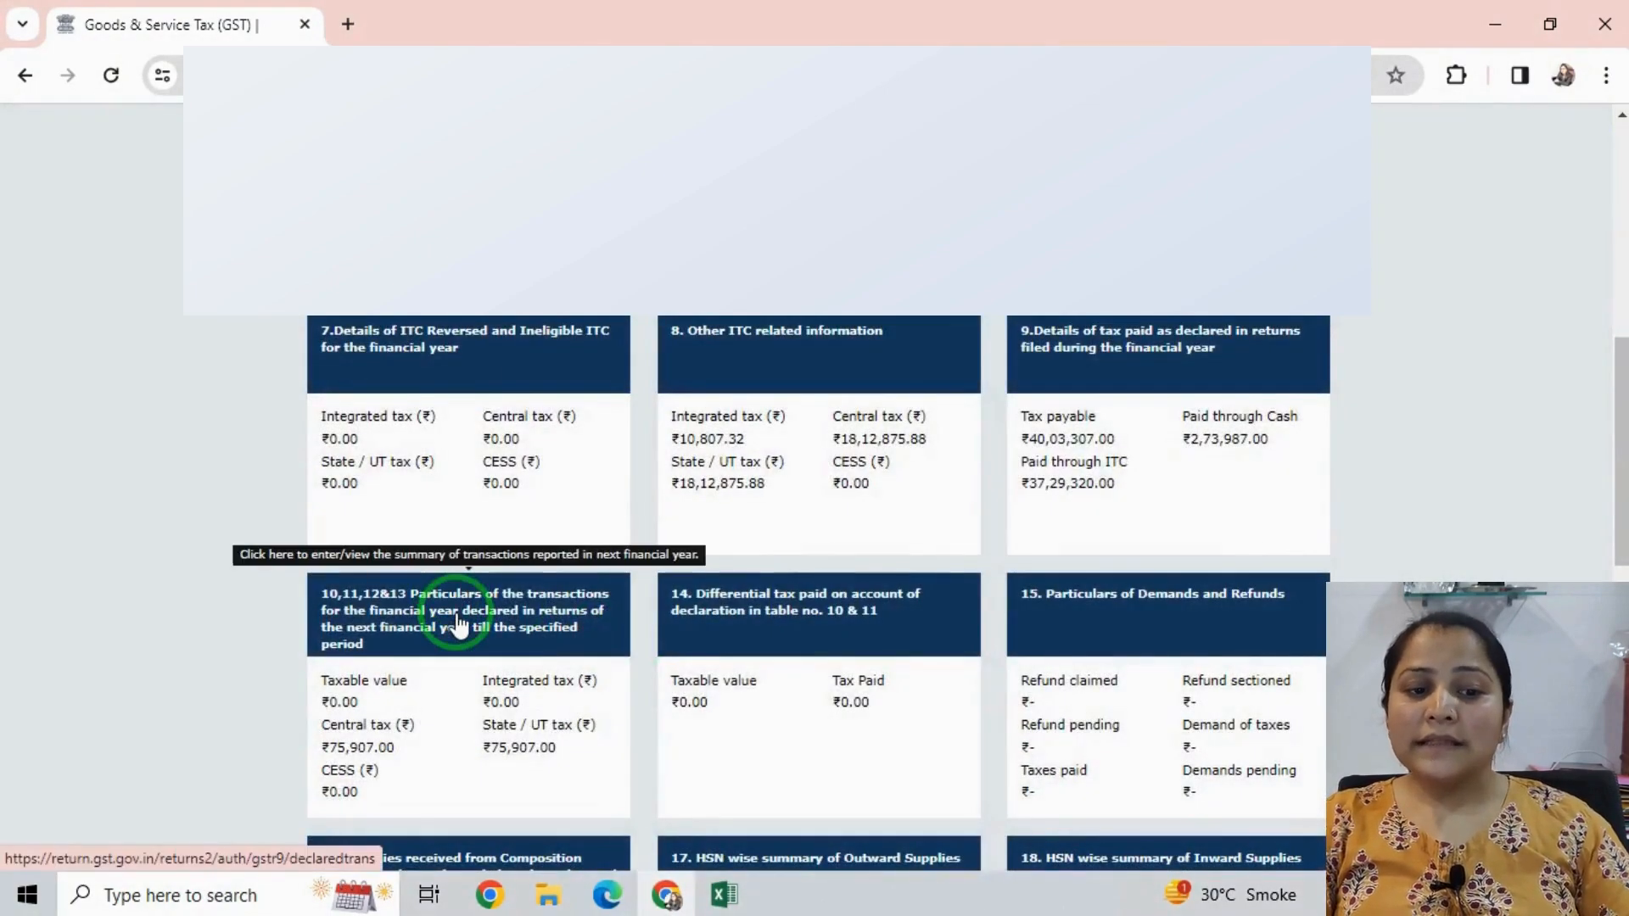
click(456, 623)
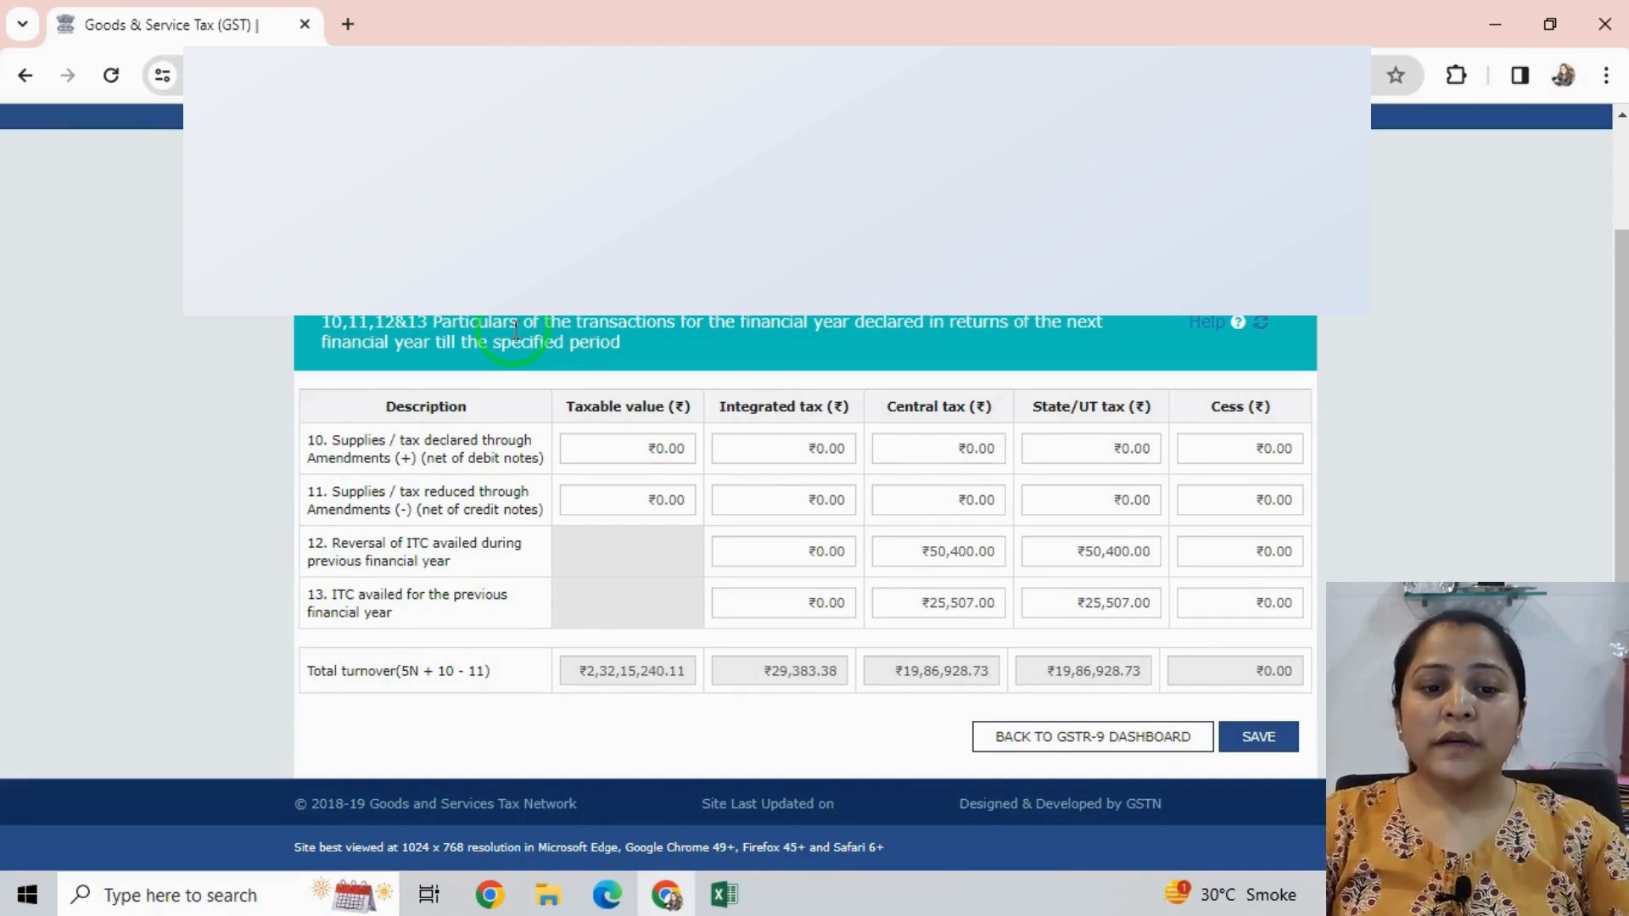
double_click(441, 440)
drag(424, 492, 481, 503)
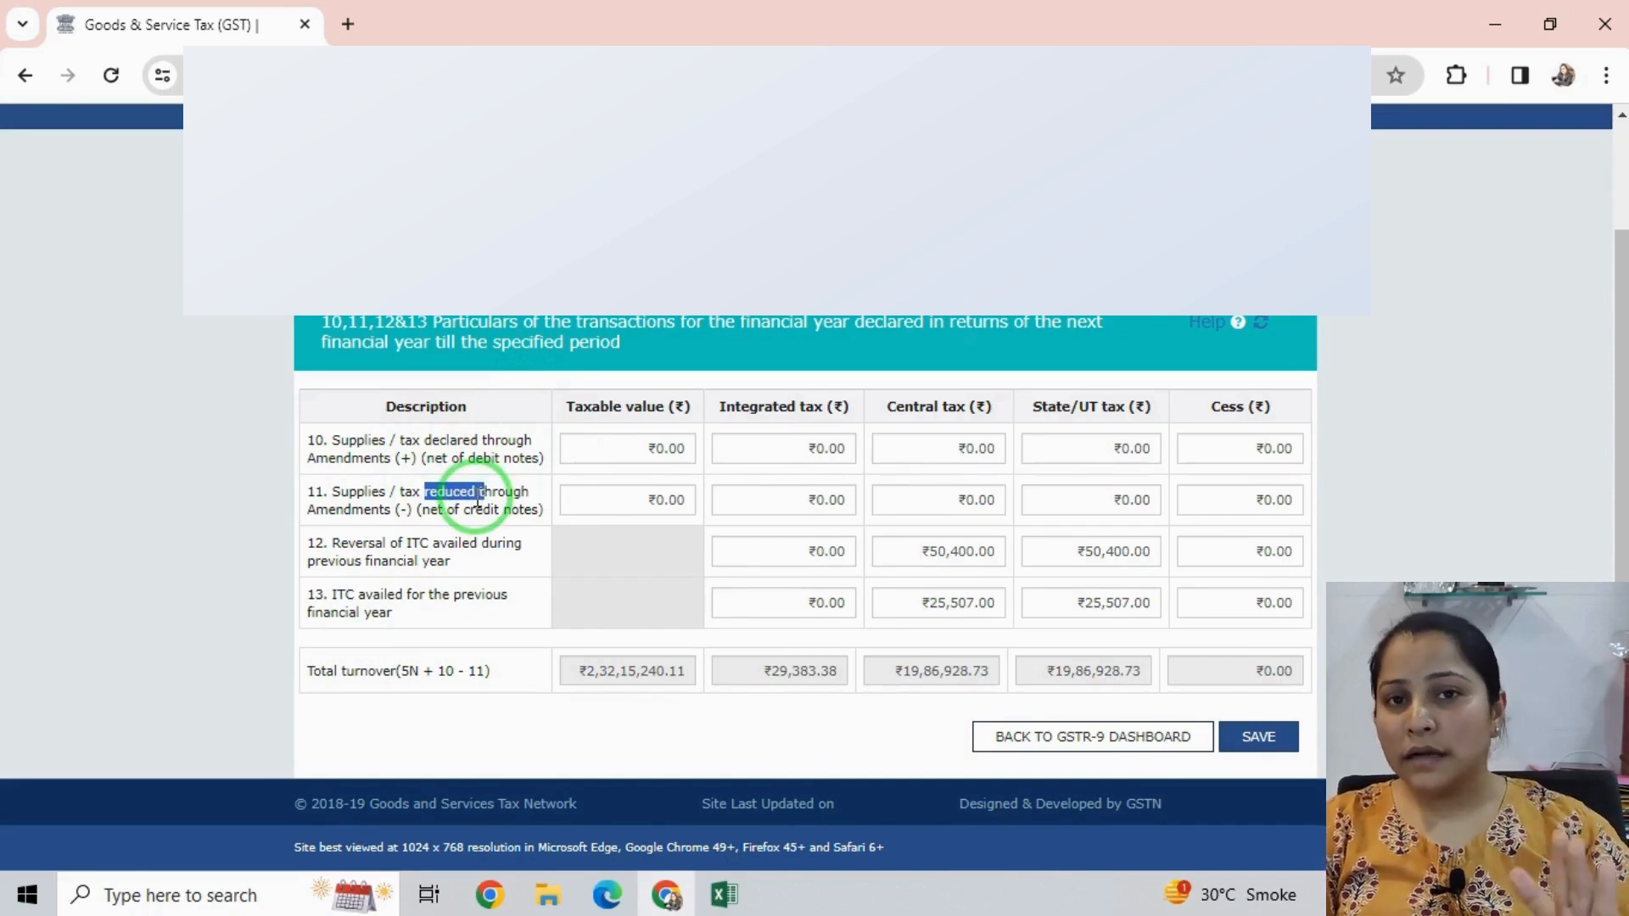
double_click(378, 561)
drag(353, 599, 432, 594)
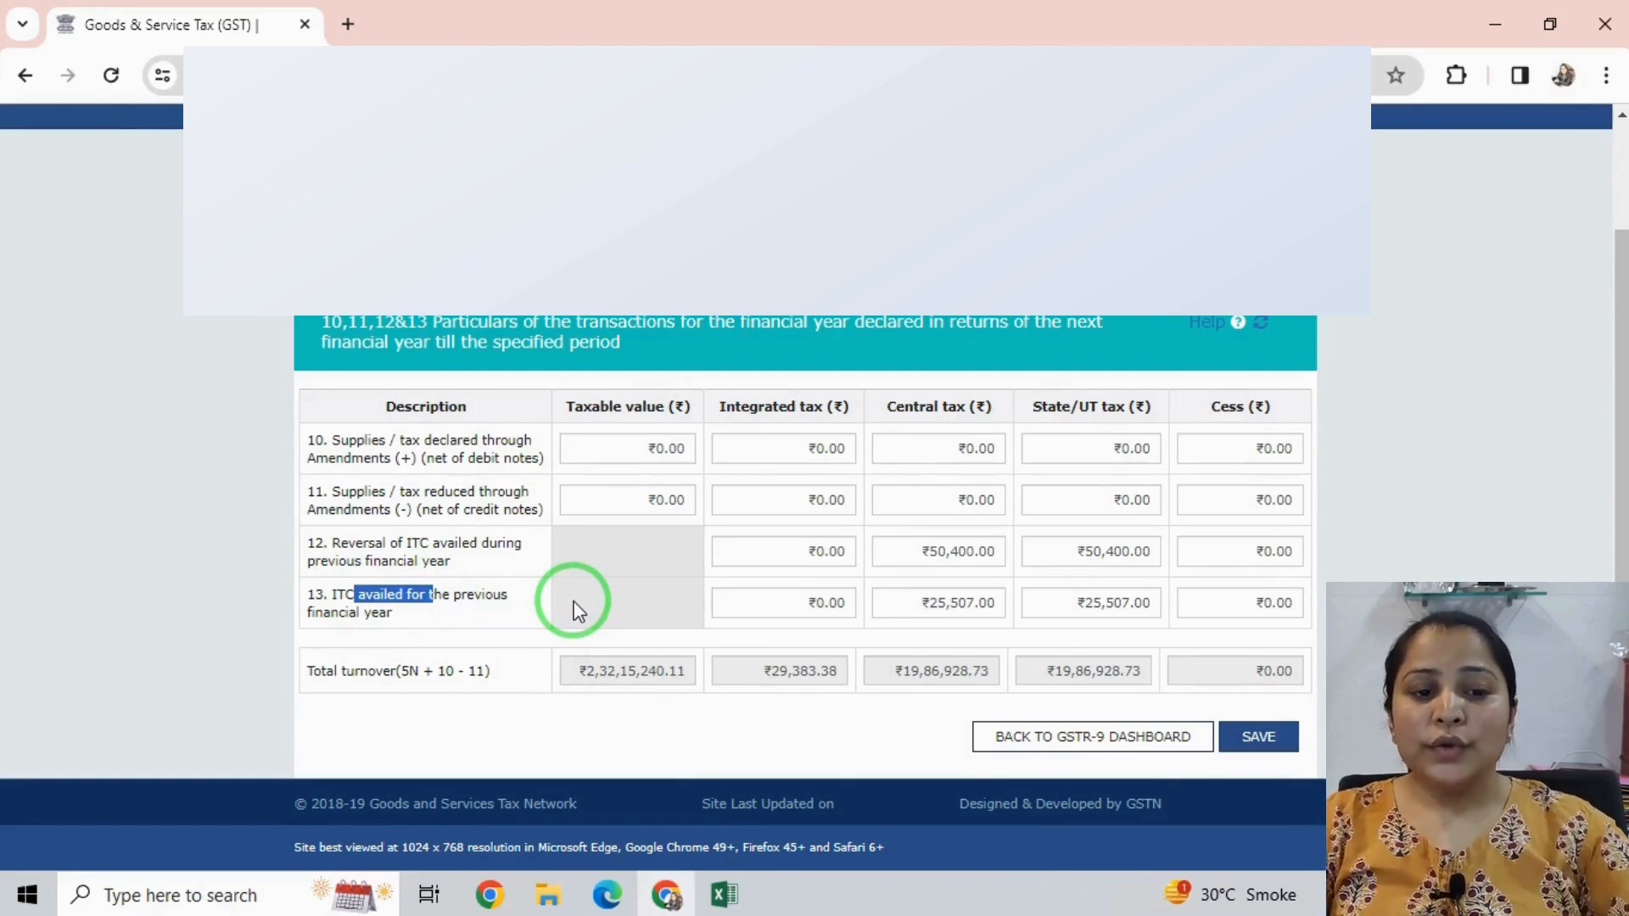
Check the central and state tax amounts for ITC reversal in row 12 and ITC availed in row 13
drag(339, 544, 503, 572)
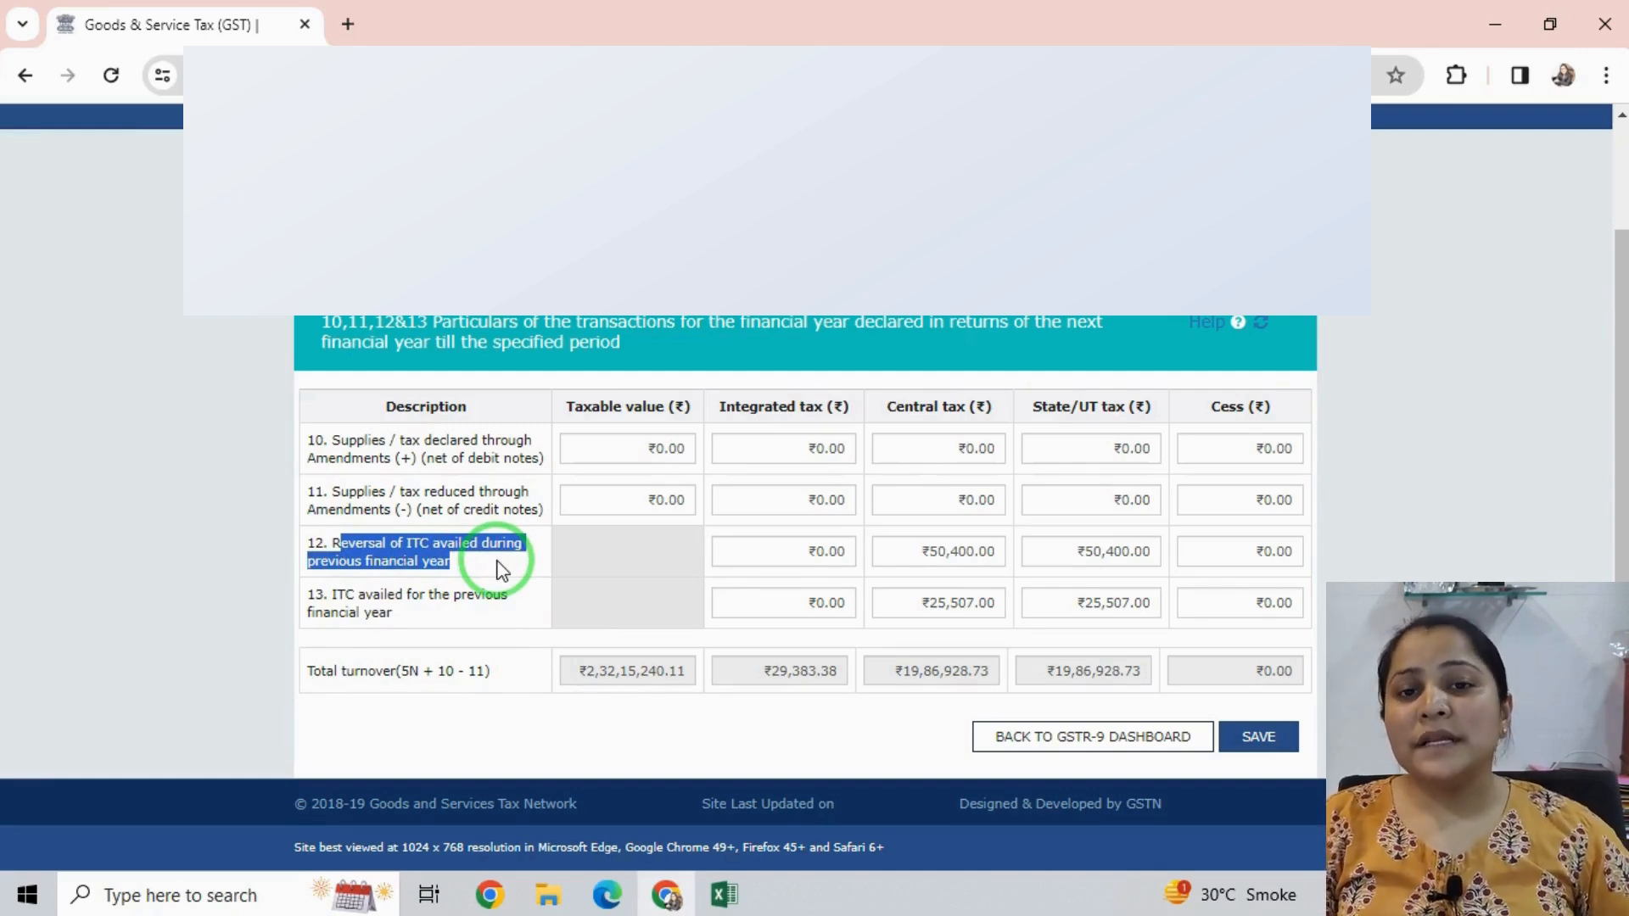
click(918, 548)
double_click(1094, 556)
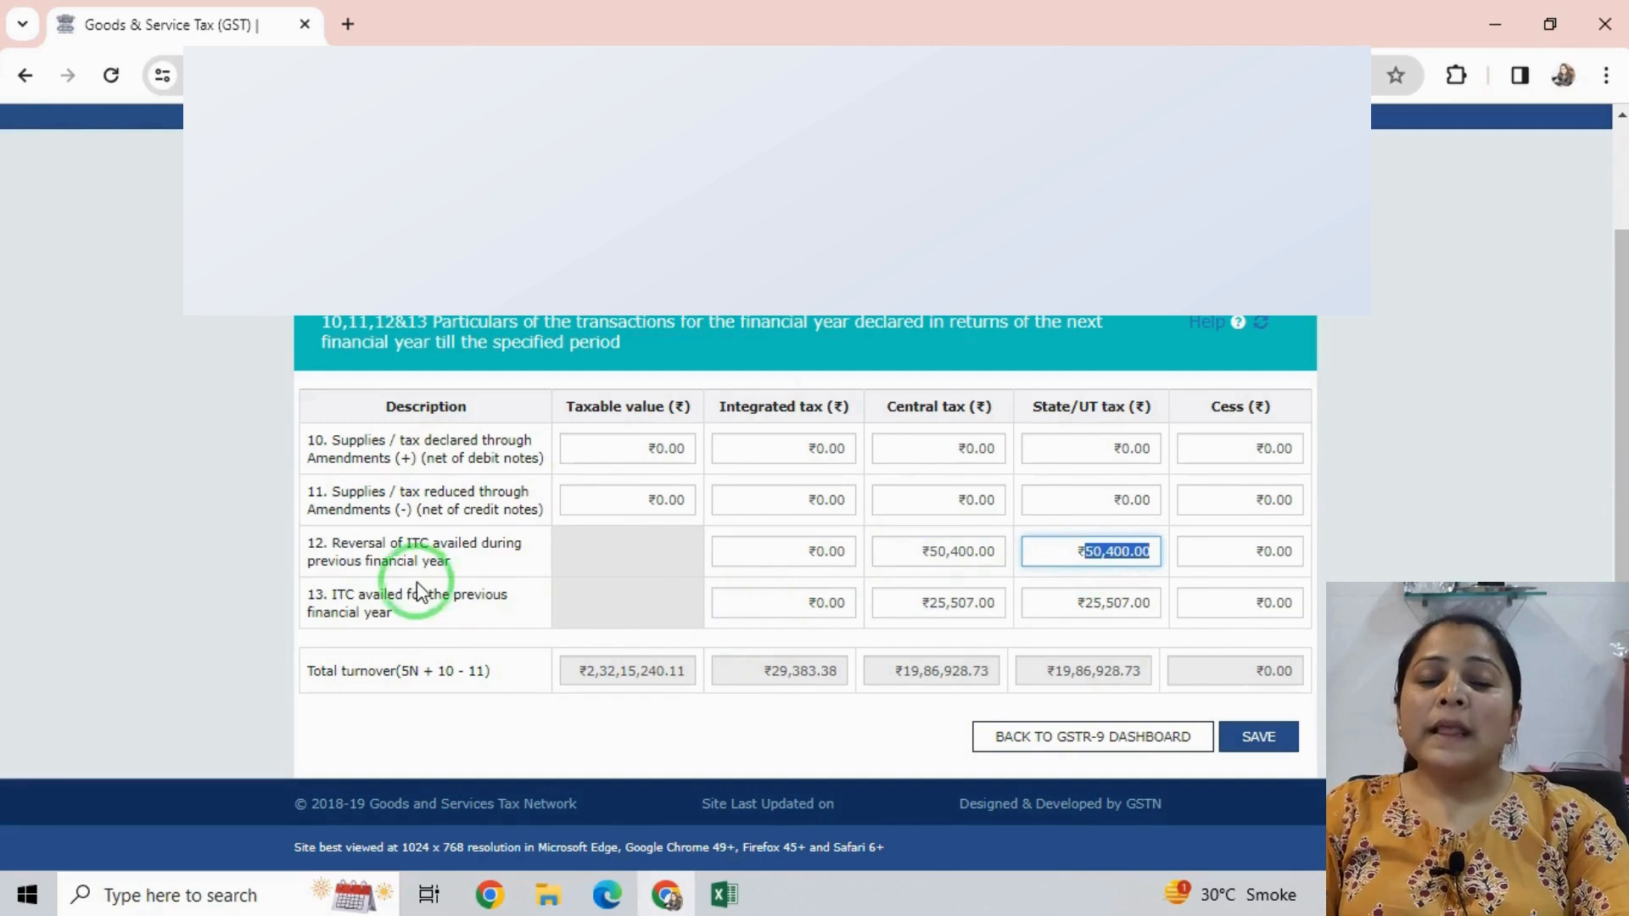
double_click(965, 597)
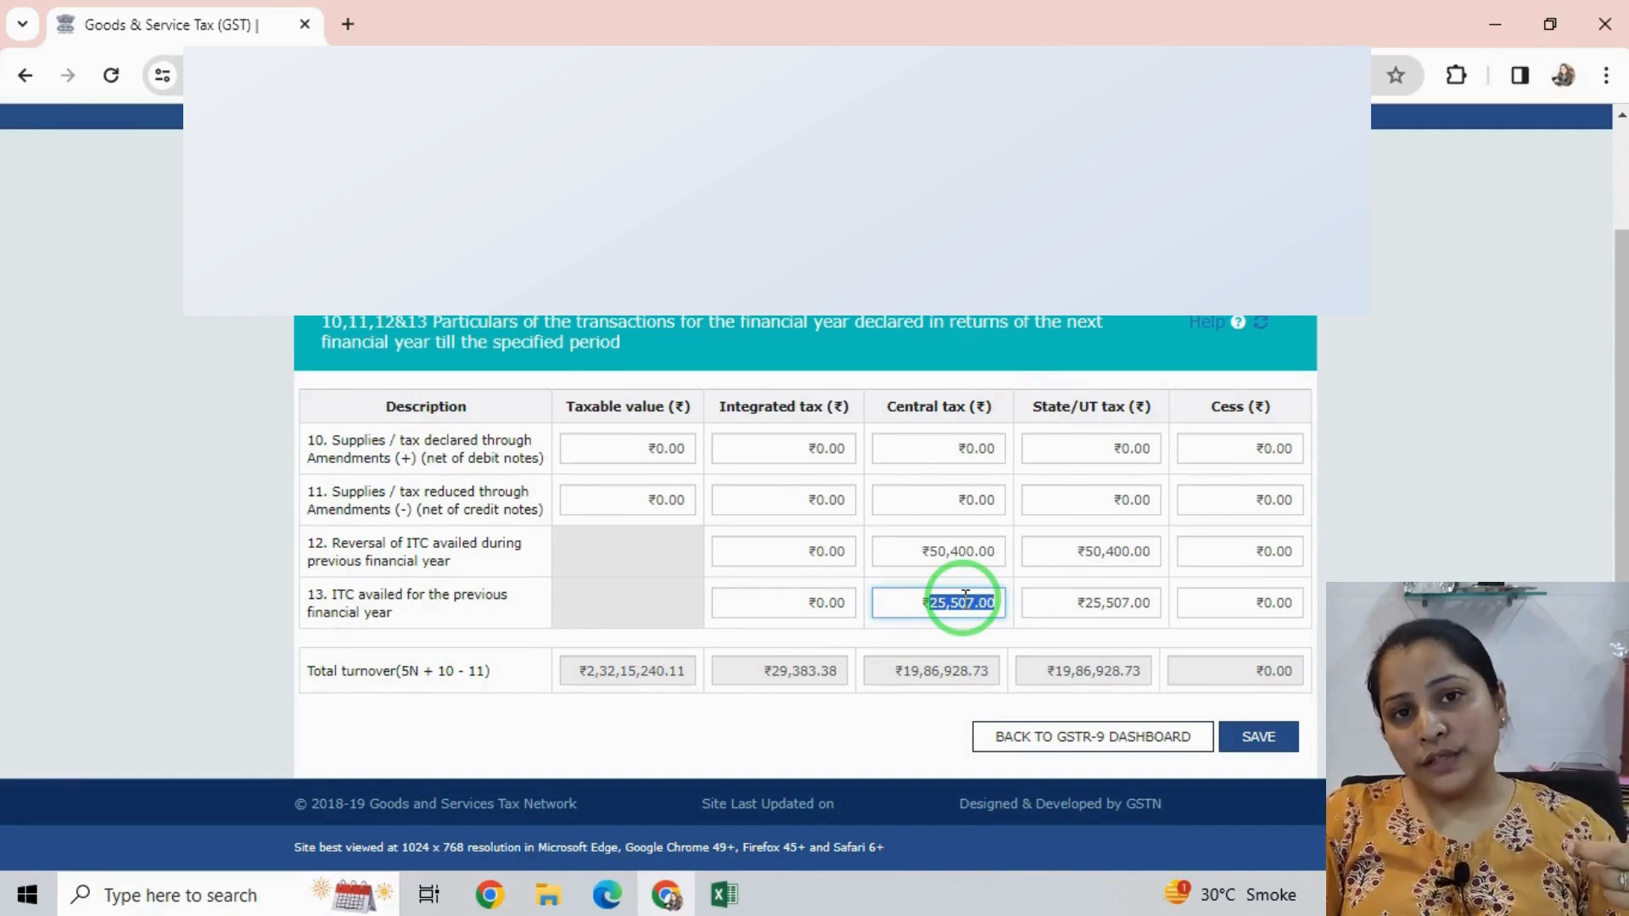
click(1079, 603)
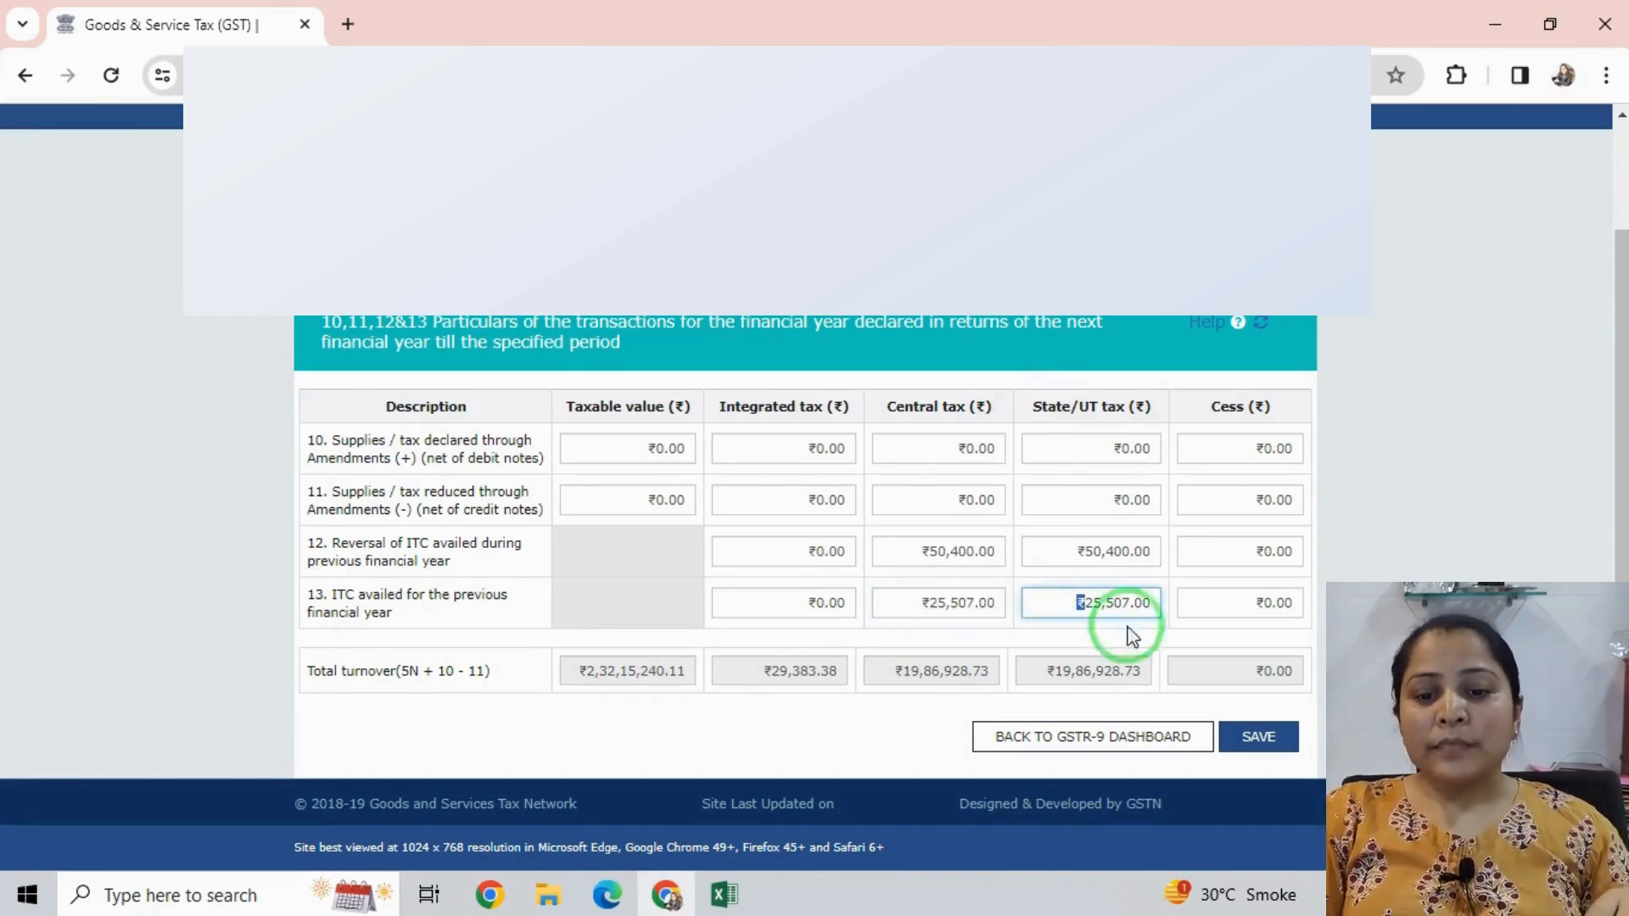
Save tables 10 to 13 and return to the GSTR-9 dashboard
click(1254, 737)
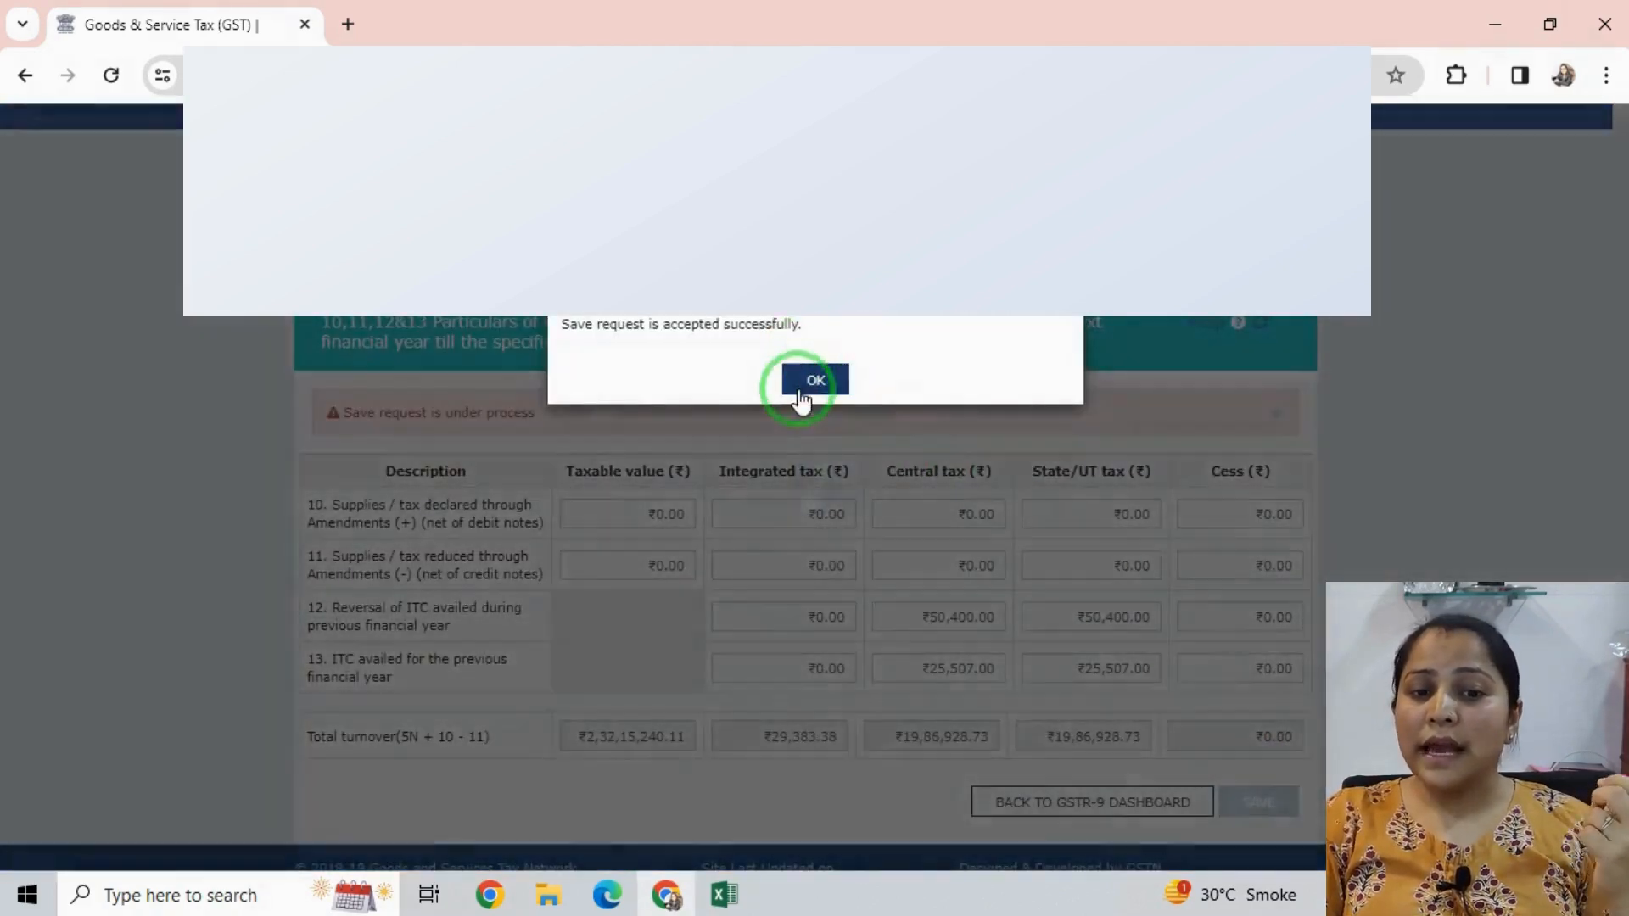
click(813, 371)
click(1007, 813)
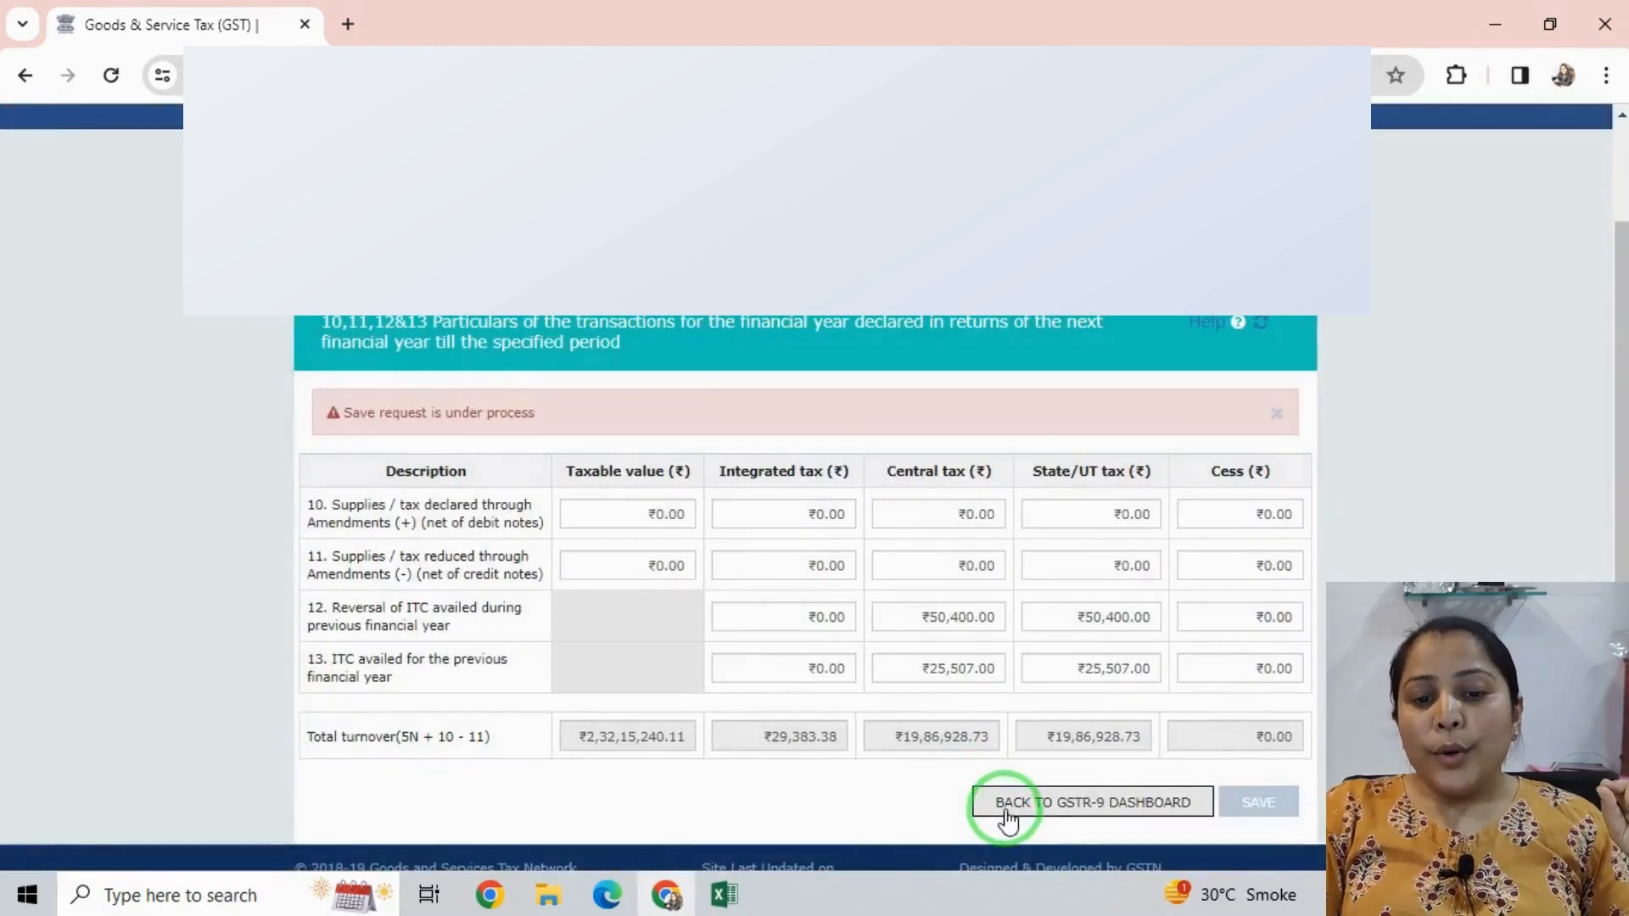
Review the dashboard summaries of tables 4 to 19, the GSTR-9 filing steps and the draft preview options
scroll(841, 691, down, 10)
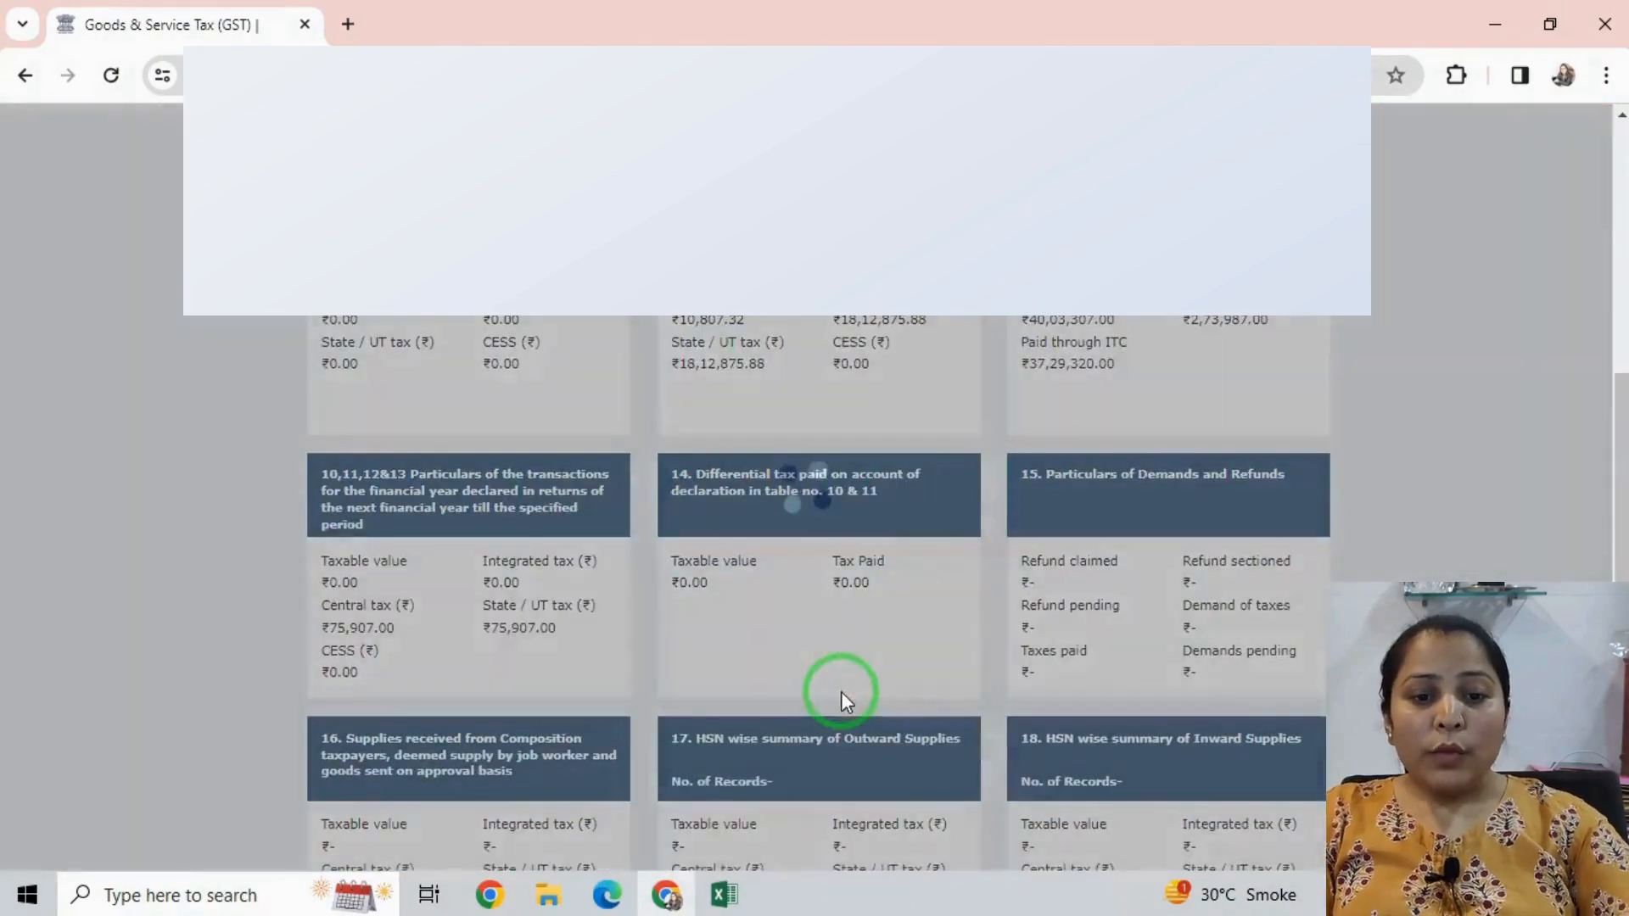
scroll(836, 707, down, 1)
scroll(683, 408, up, 4)
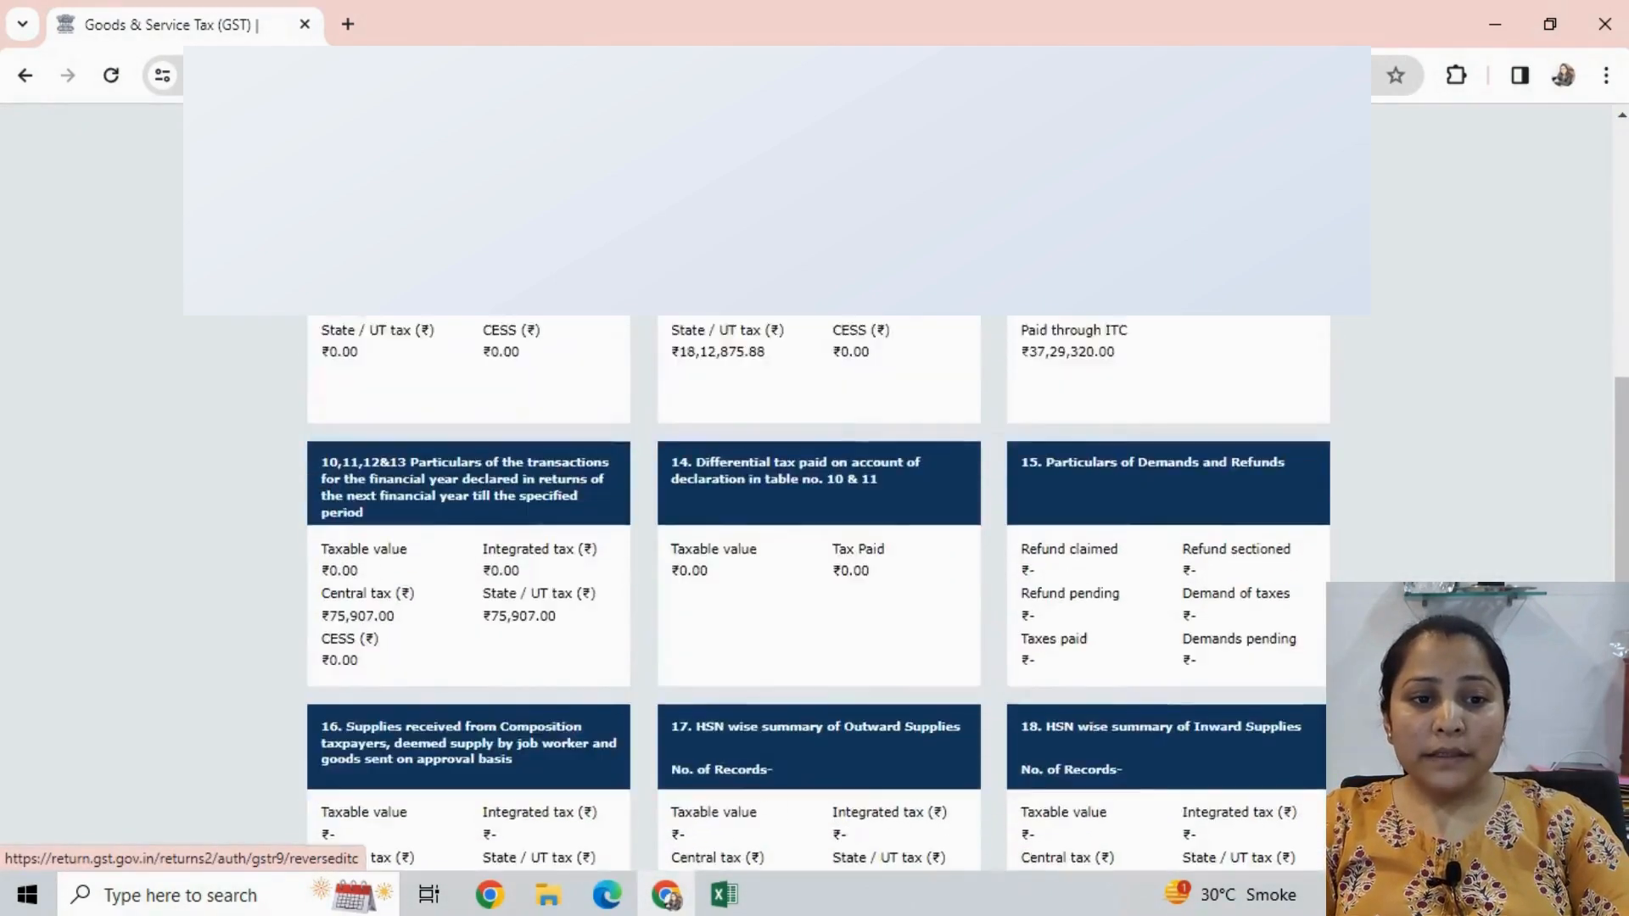
scroll(410, 357, down, 3)
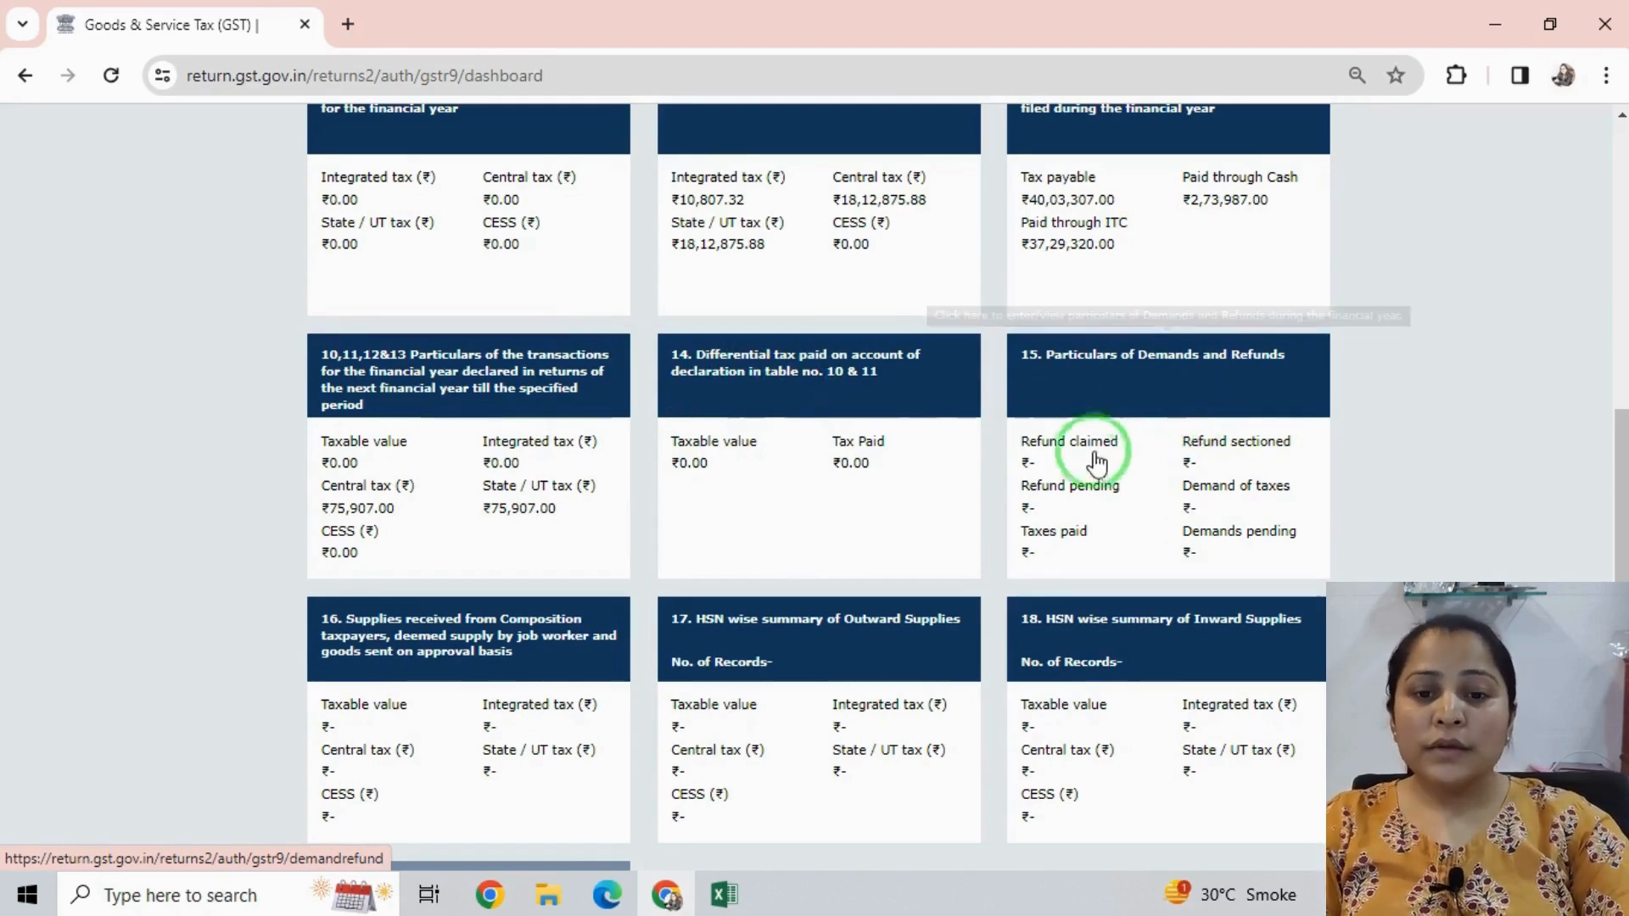
scroll(1129, 441, down, 2)
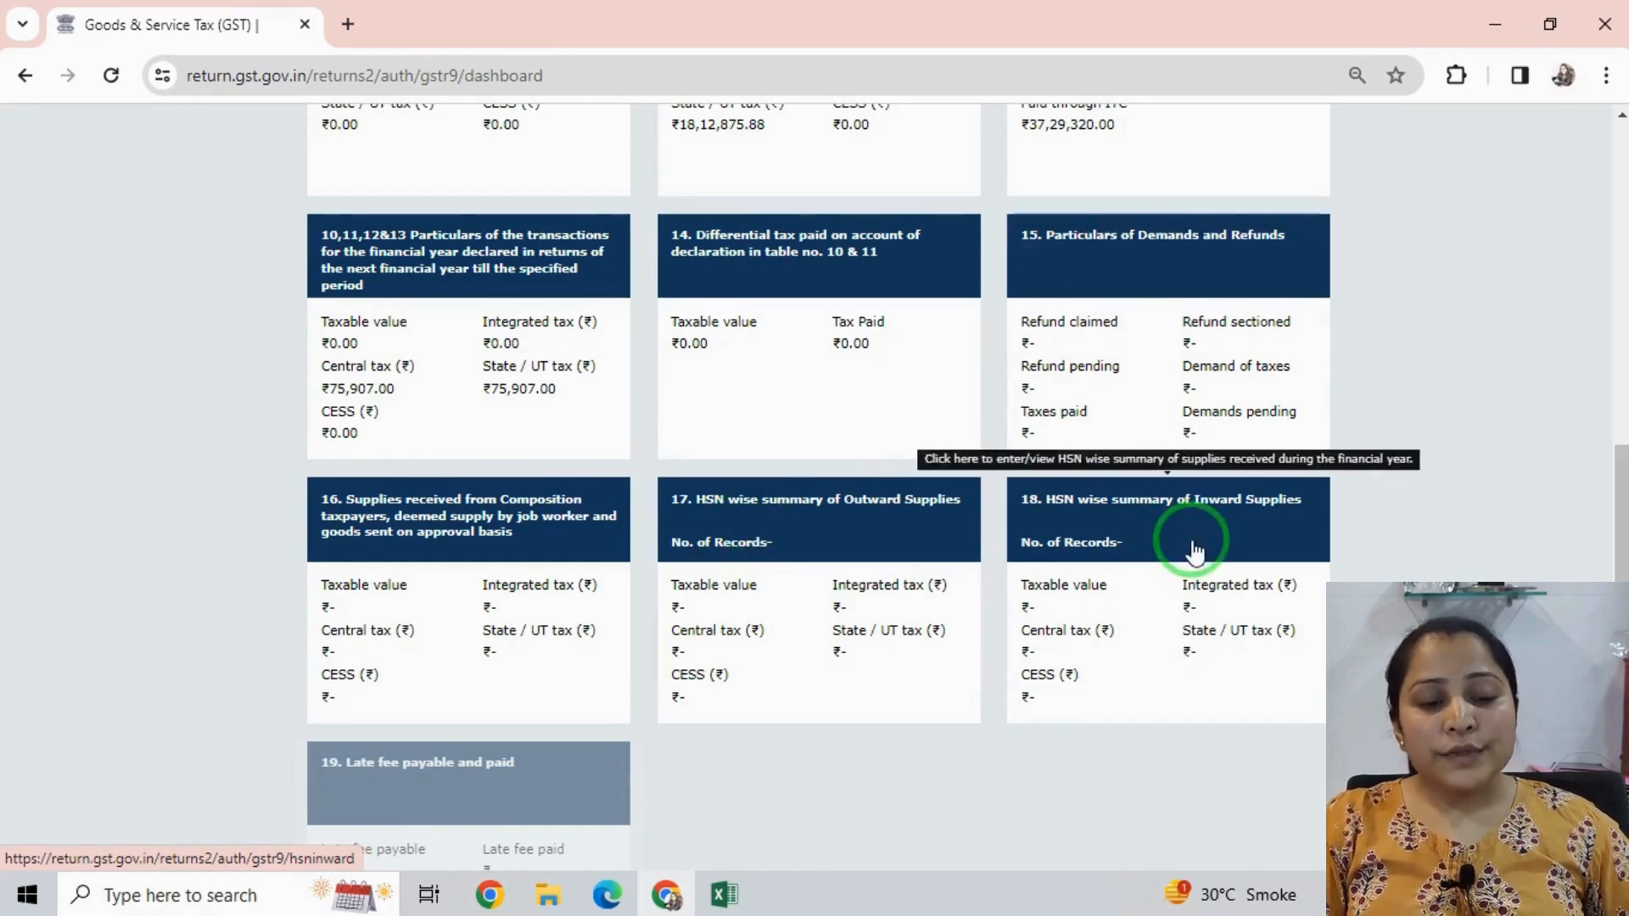
scroll(883, 574, down, 4)
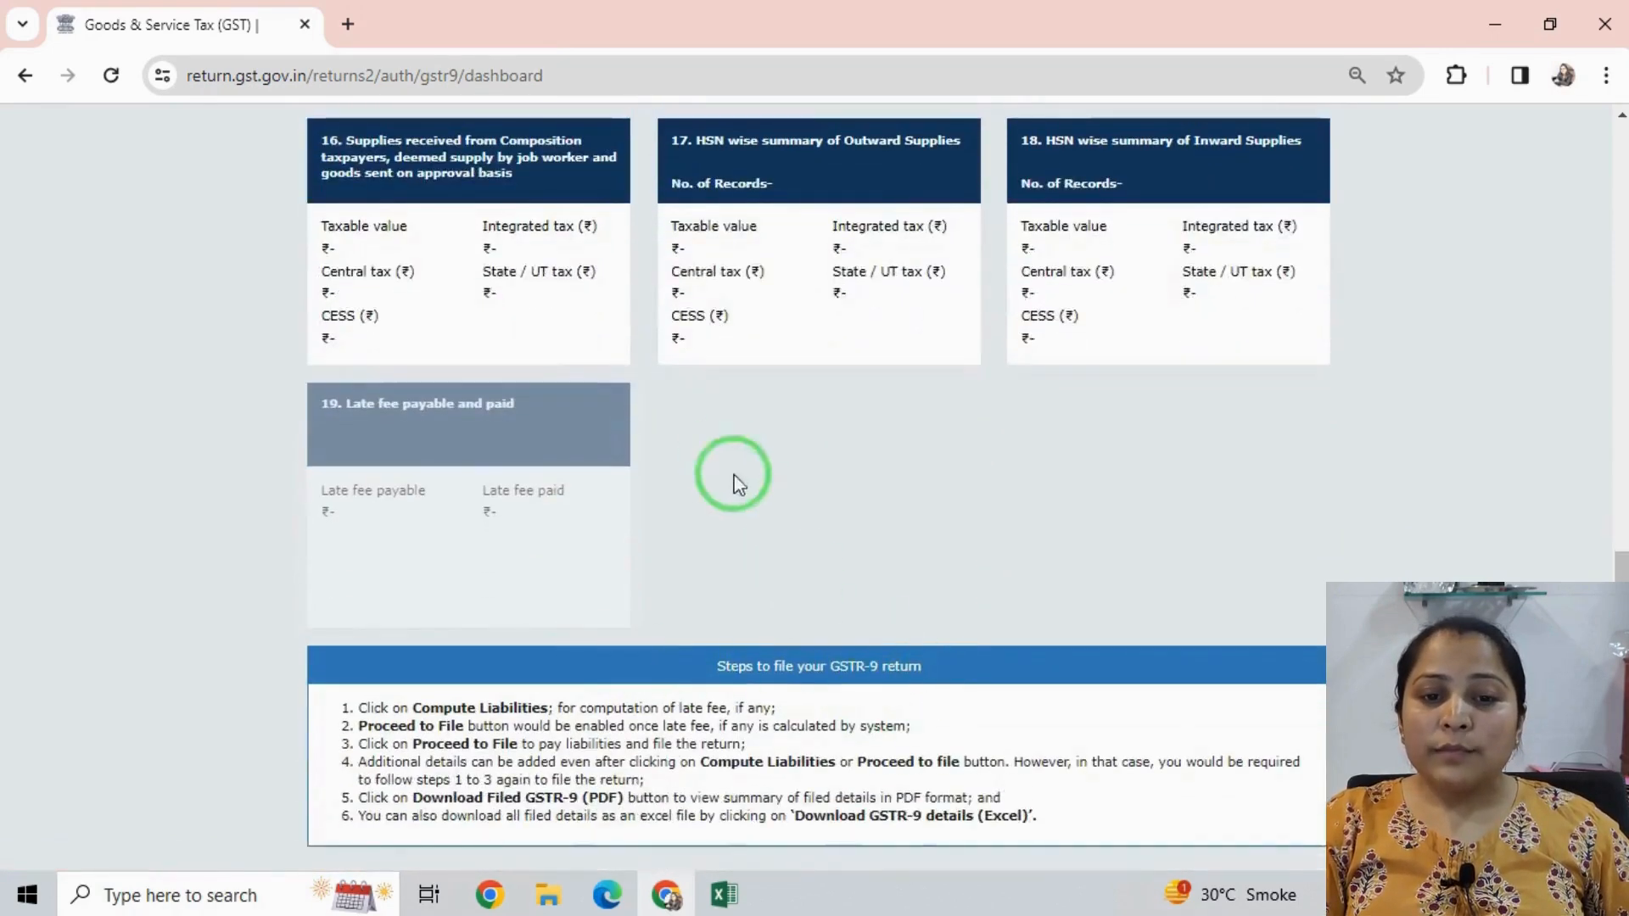
scroll(918, 474, down, 2)
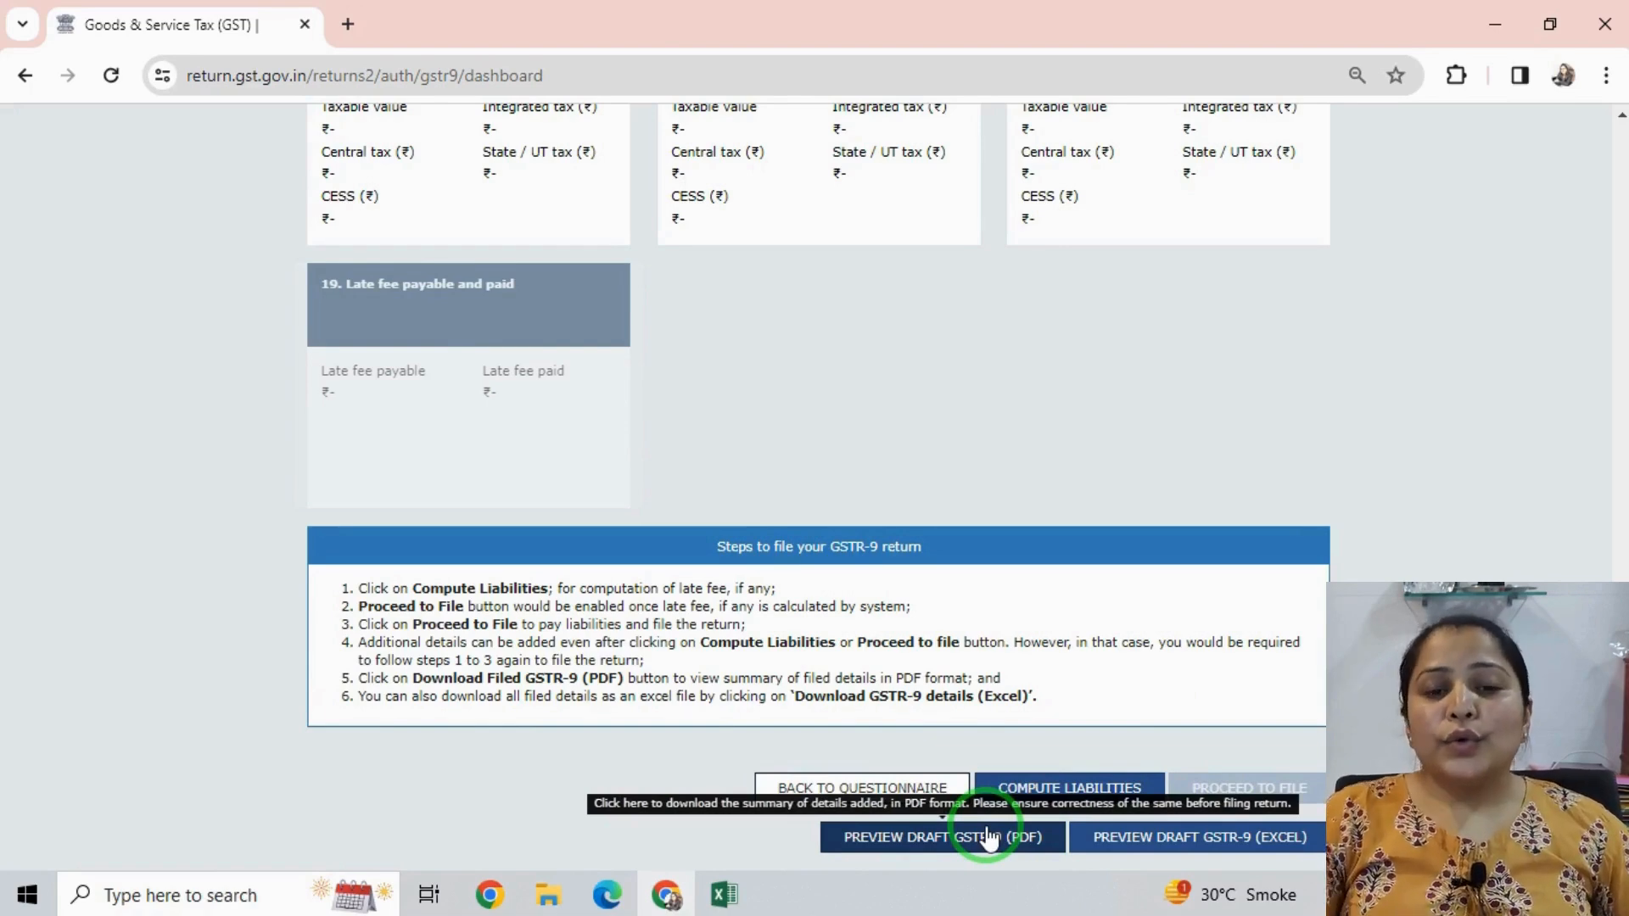
scroll(990, 724, up, 10)
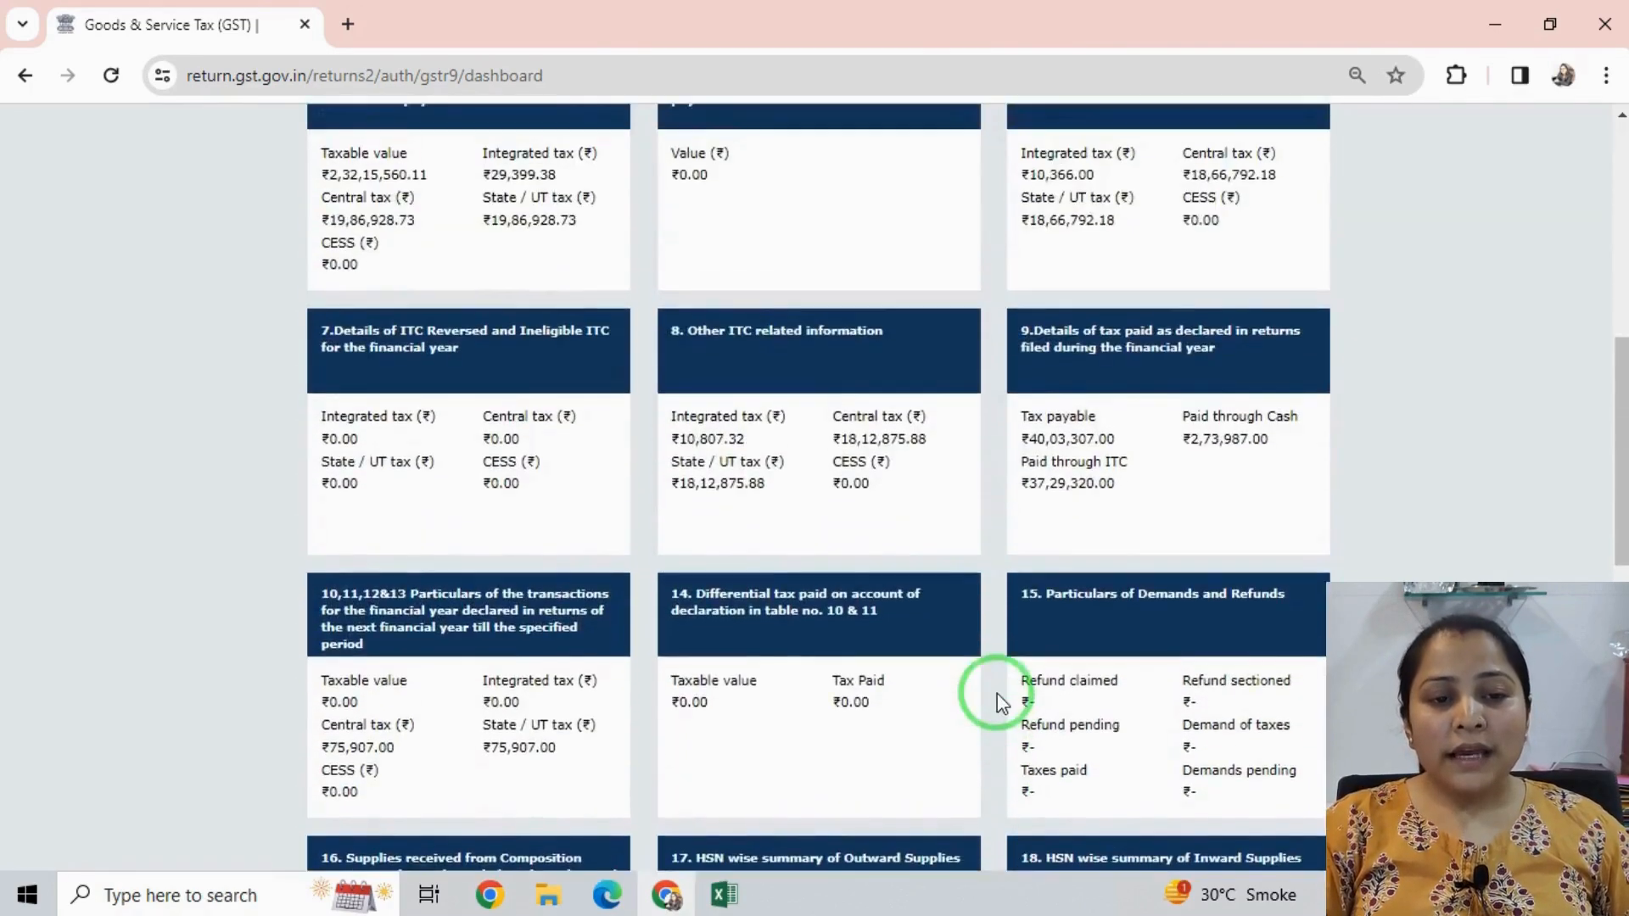
scroll(991, 692, up, 3)
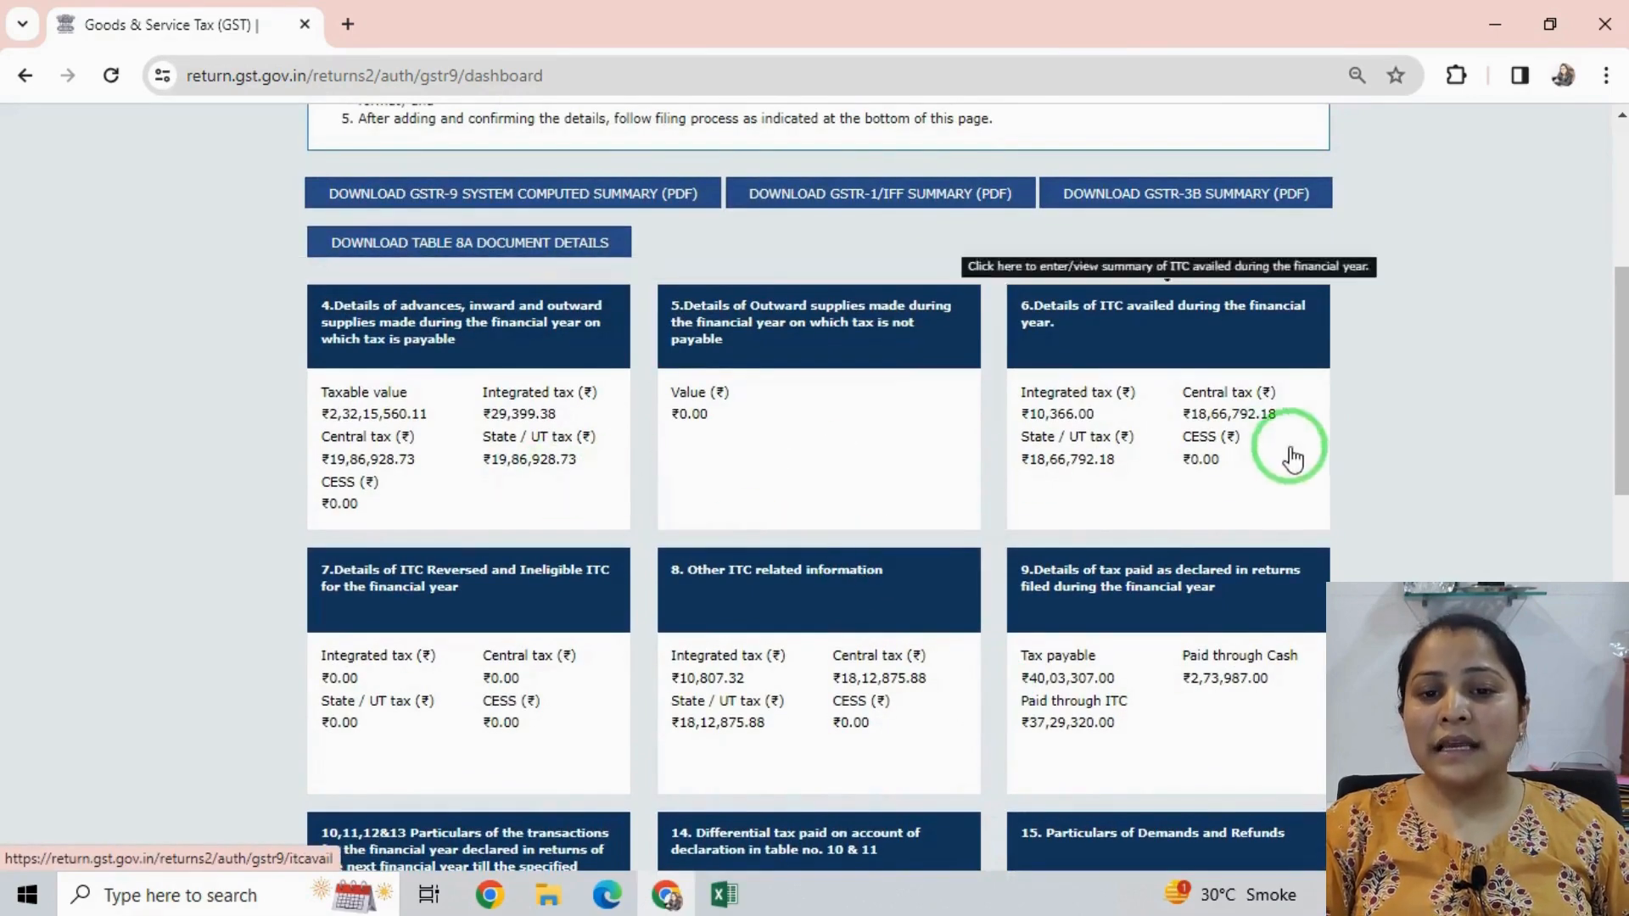
scroll(1093, 628, down, 2)
scroll(1150, 610, down, 4)
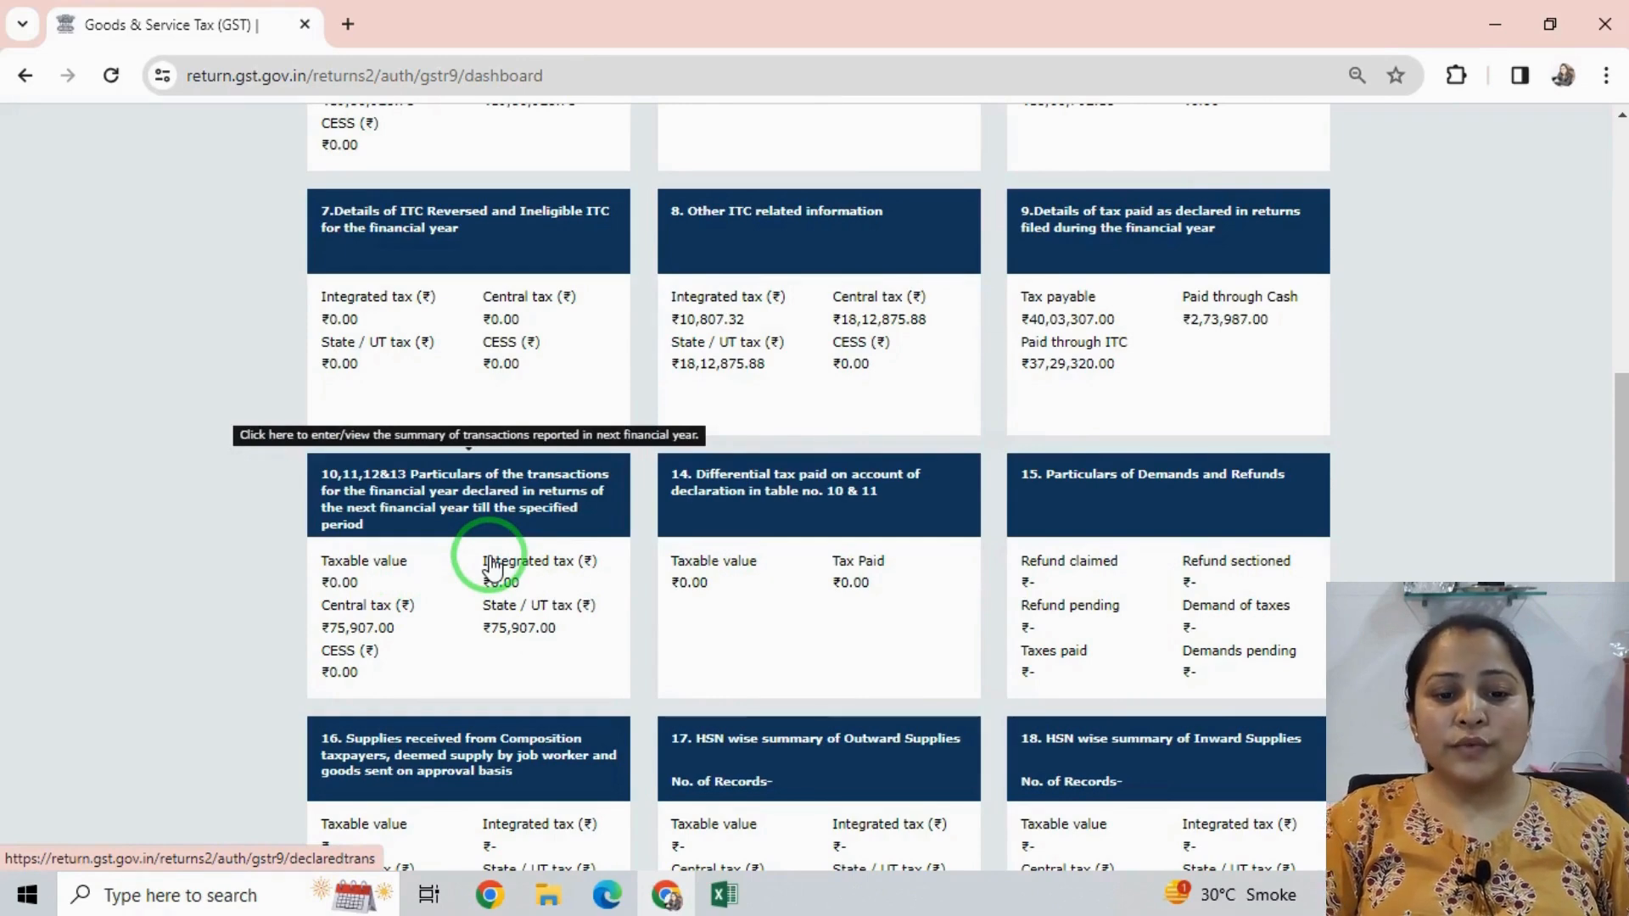
scroll(526, 581, down, 3)
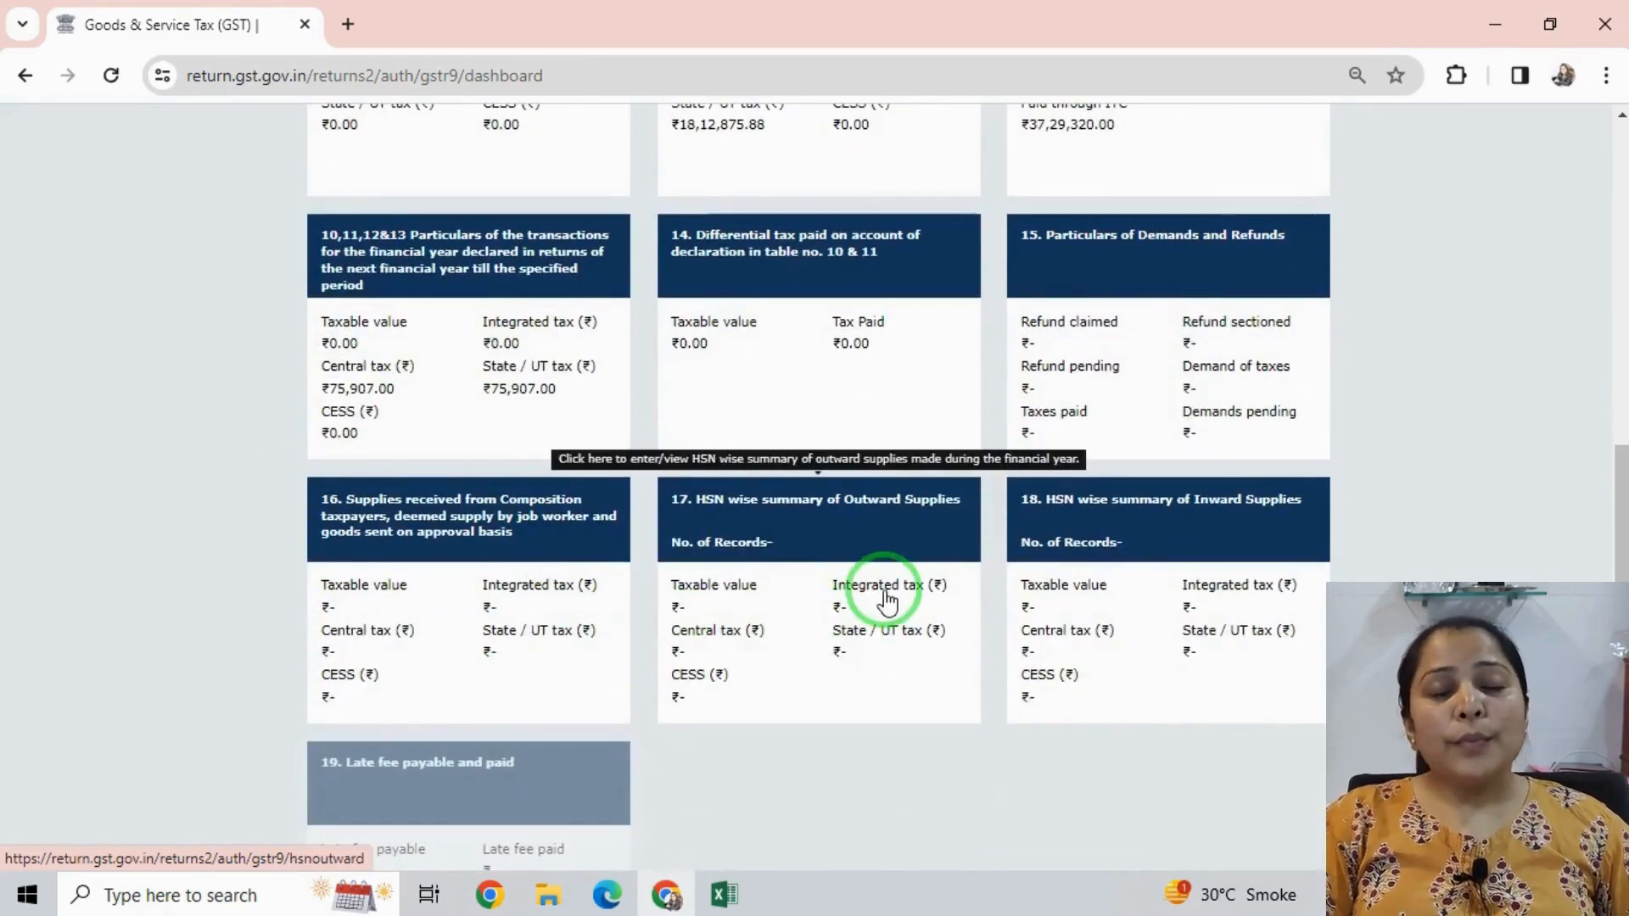